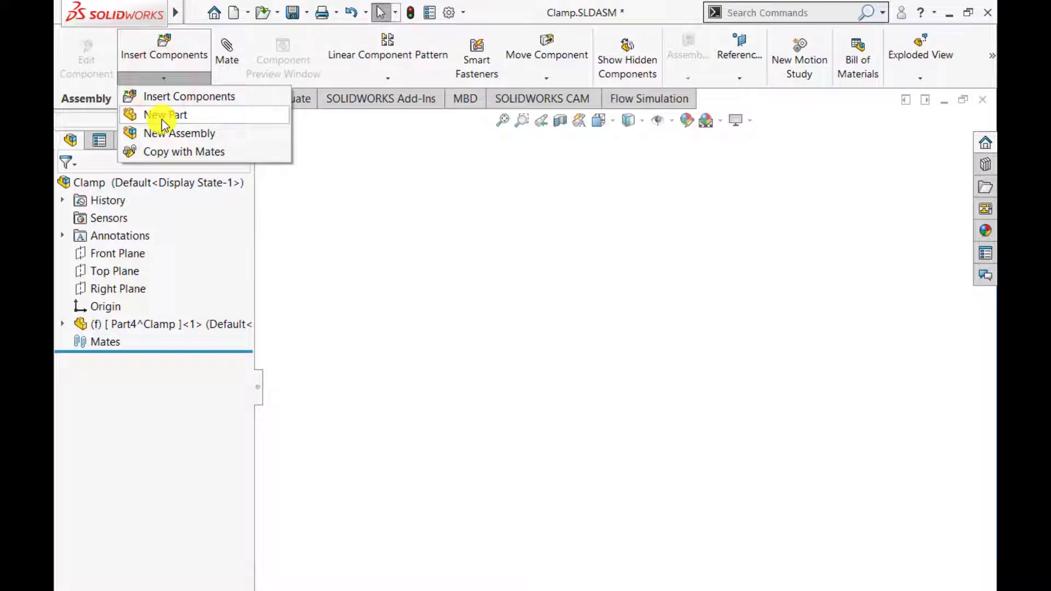
# - Insert two more new virtual parts into the Clamp assembly
pyautogui.click(162, 116)
pyautogui.click(378, 244)
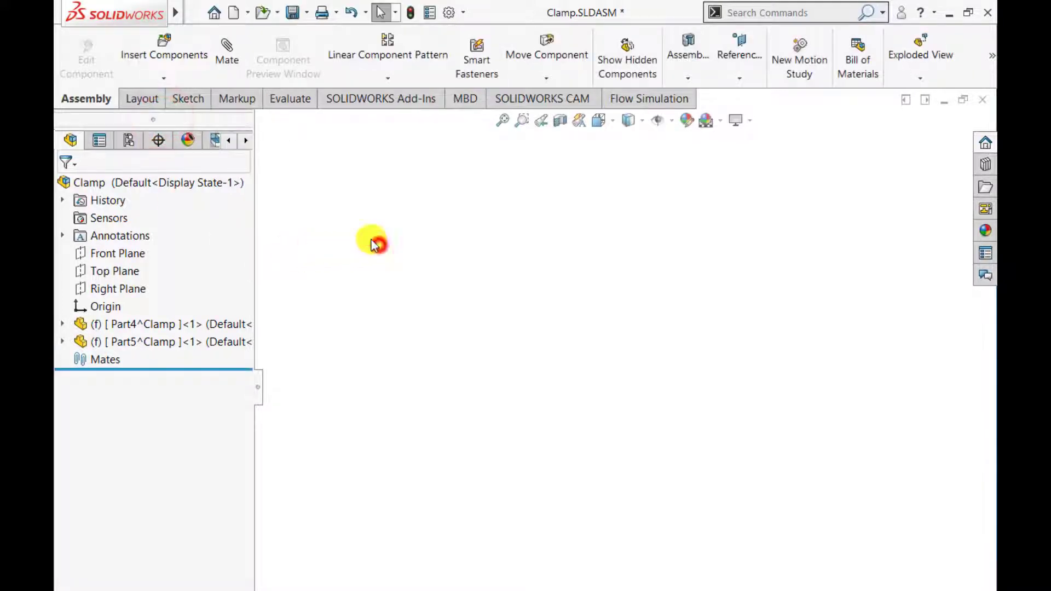
pyautogui.click(164, 78)
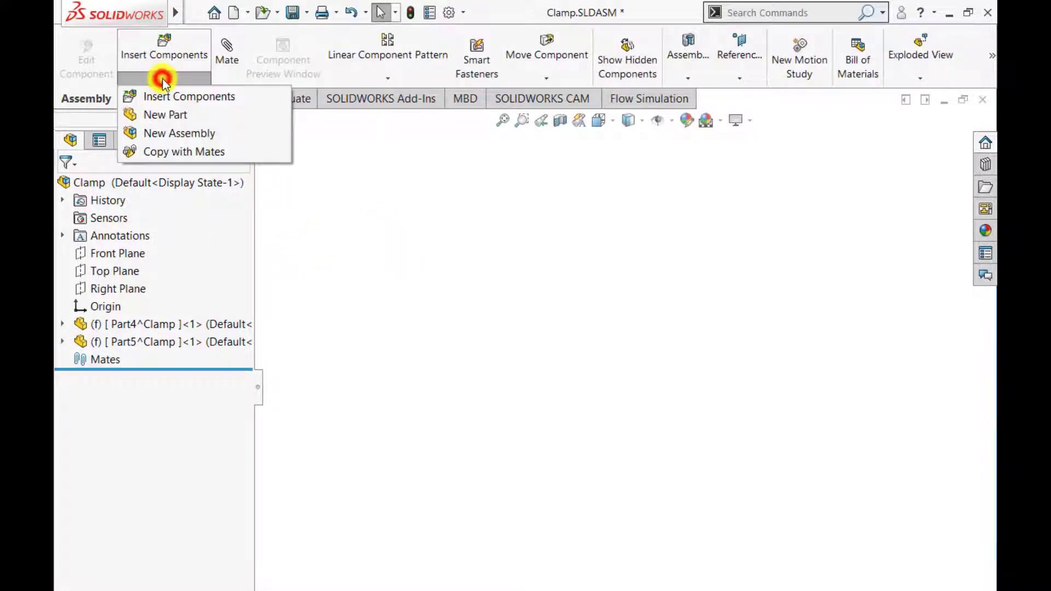
pyautogui.click(159, 116)
pyautogui.click(358, 257)
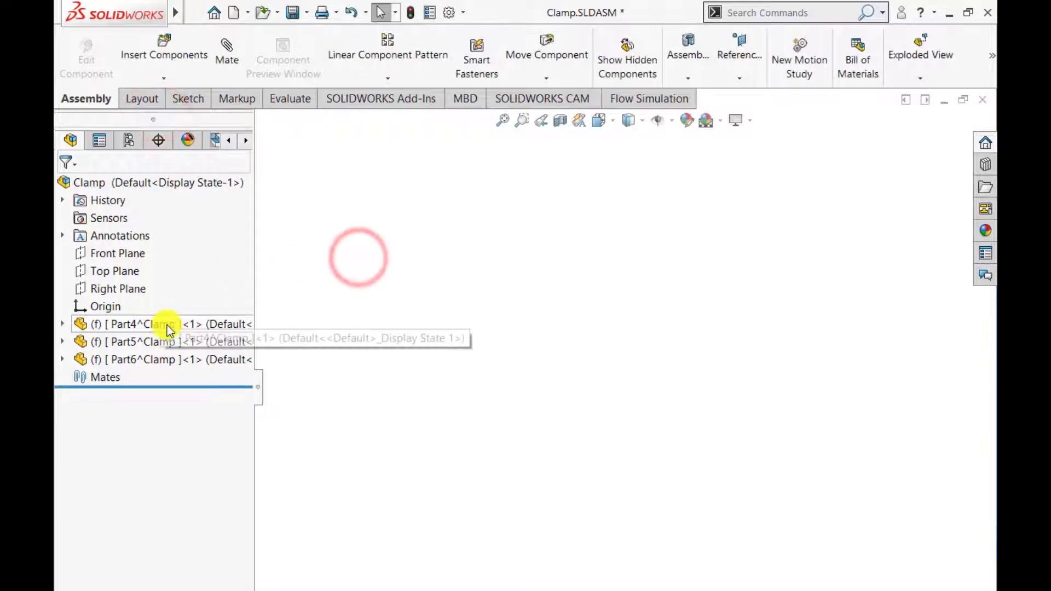
# - Rename the first part in the assembly, Part4, as Base
pyautogui.click(185, 326)
pyautogui.click(186, 326)
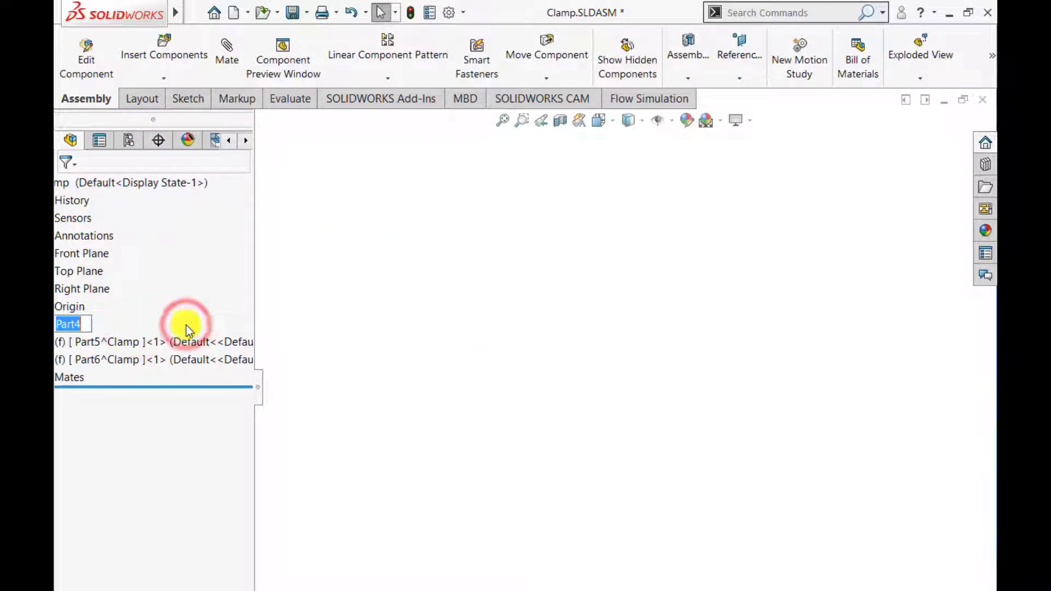
pyautogui.write('Base')
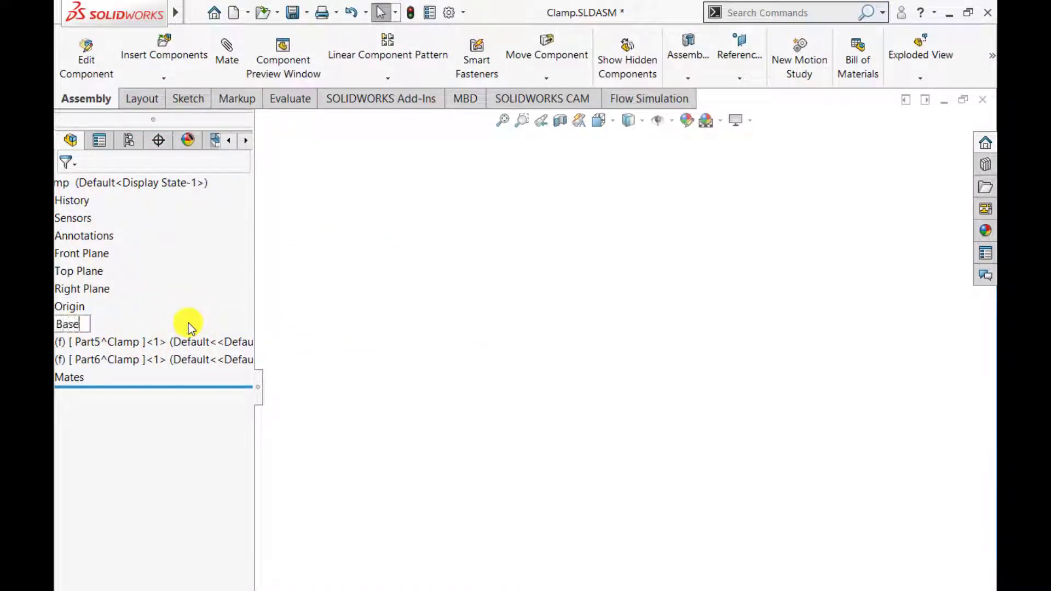
pyautogui.click(458, 340)
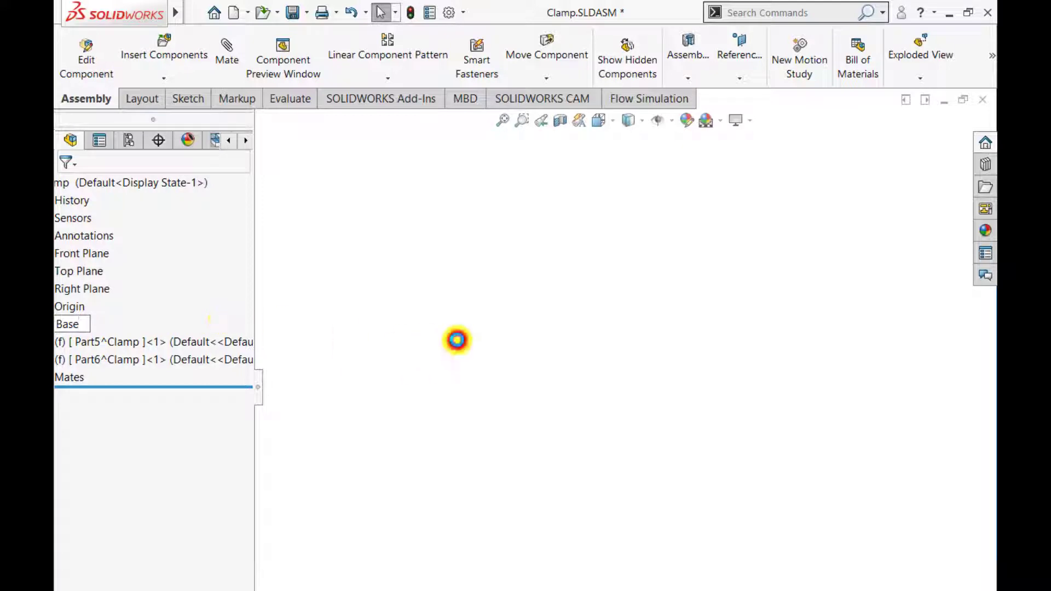
# - Rename the second part, Part5, as Yoke and the third part, Part6, as Pin
pyautogui.click(177, 344)
pyautogui.click(176, 345)
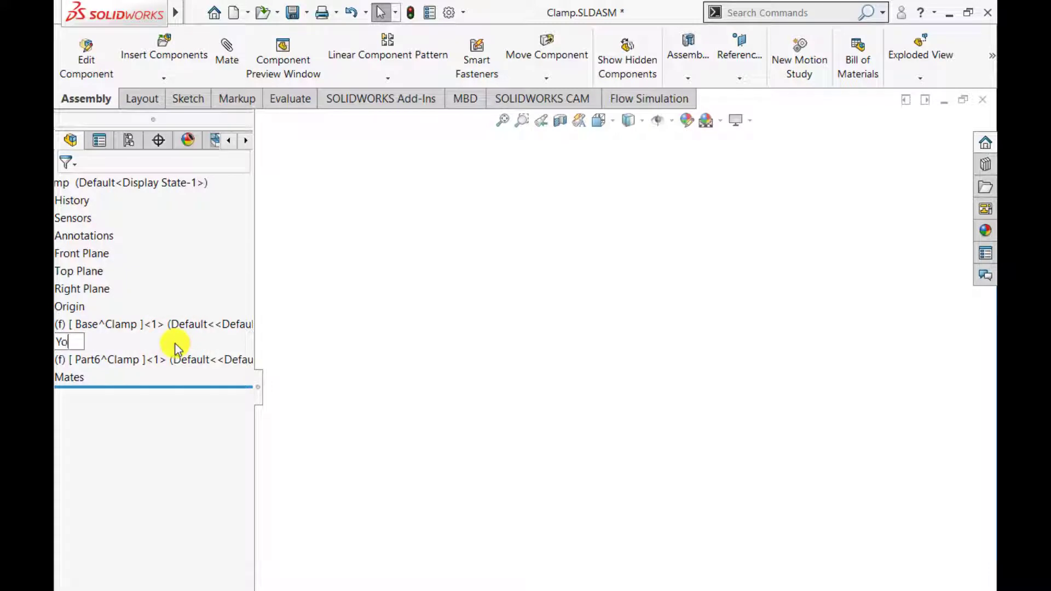
pyautogui.click(438, 332)
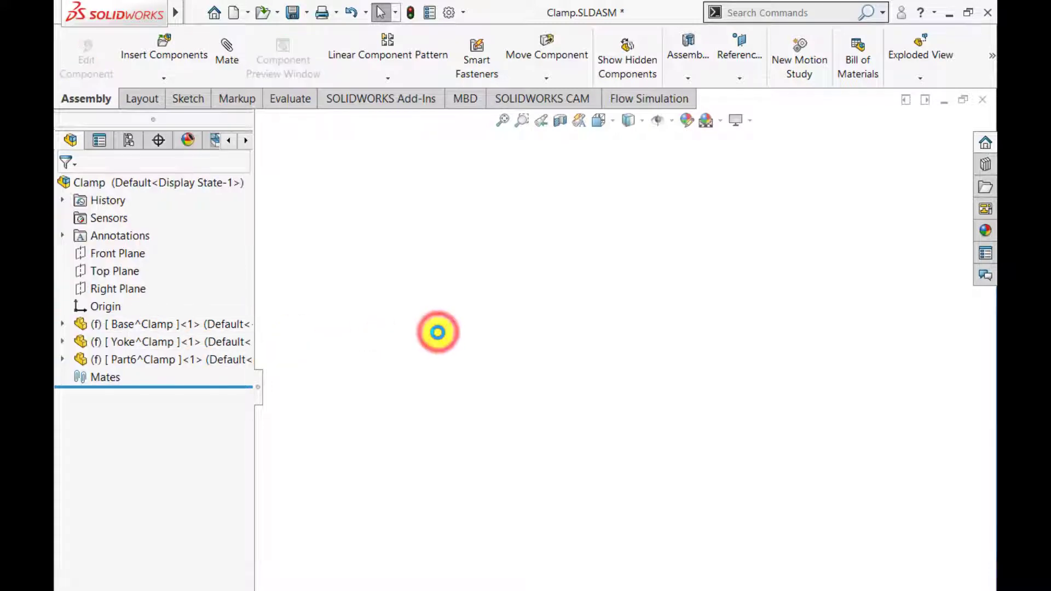
pyautogui.click(187, 358)
pyautogui.click(191, 361)
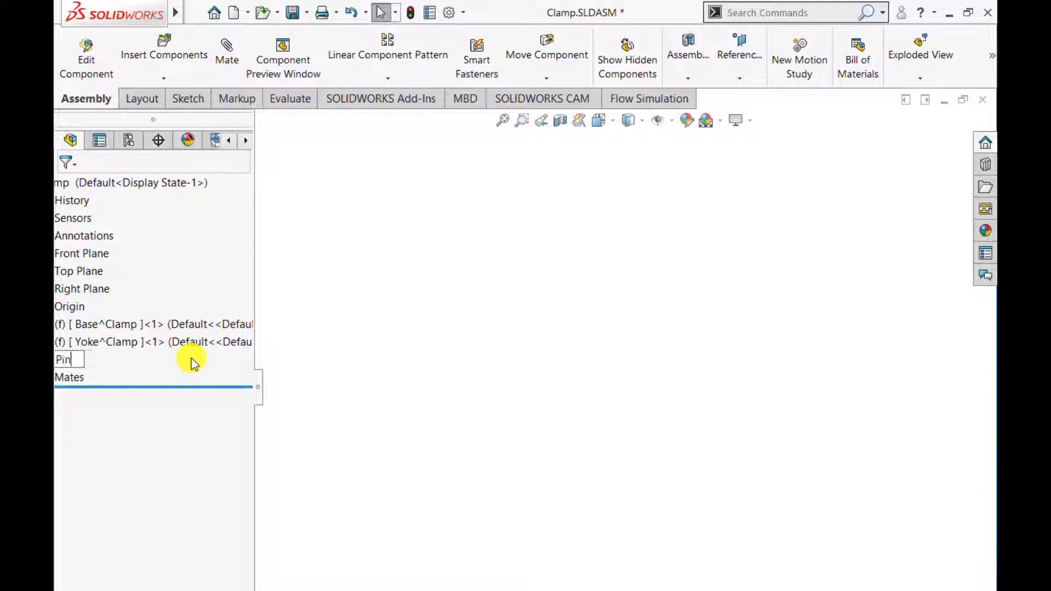
pyautogui.click(469, 349)
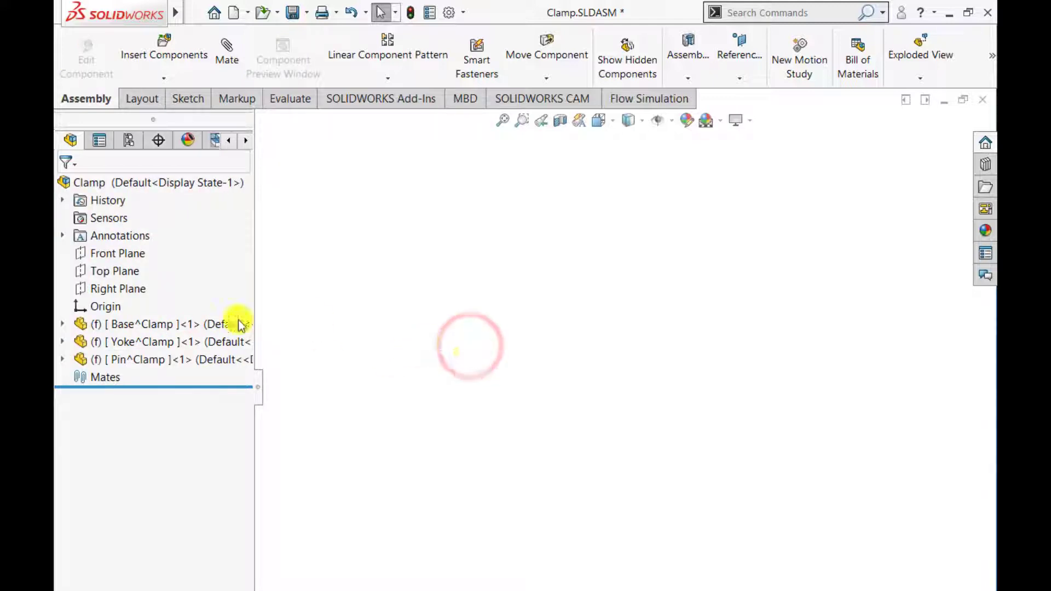
# - Edit the Base part within the assembly and start a sketch on its own Front Plane
pyautogui.click(145, 326)
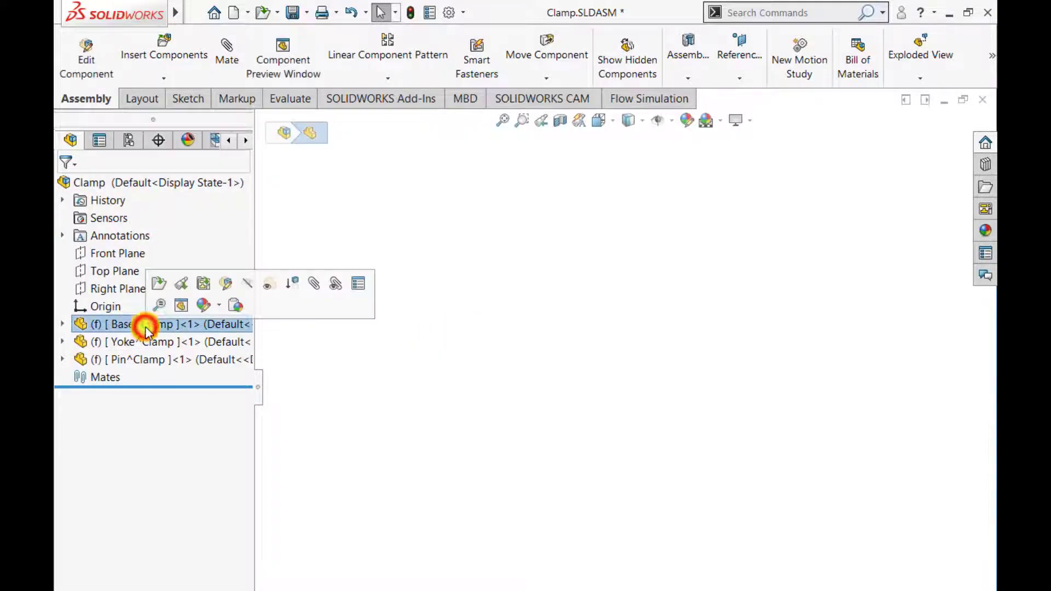
pyautogui.click(225, 283)
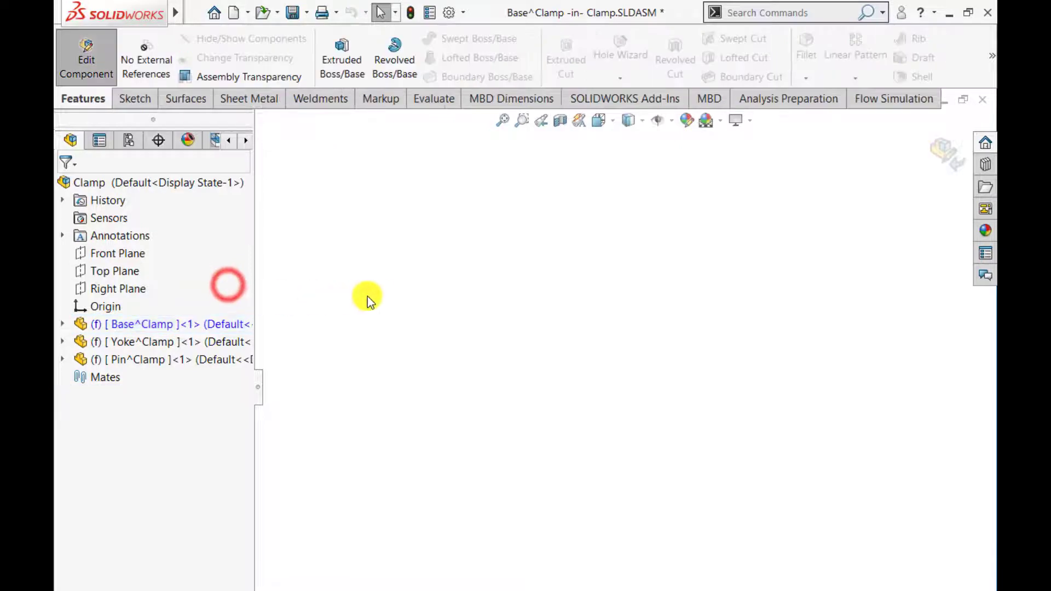
pyautogui.click(62, 323)
pyautogui.click(121, 414)
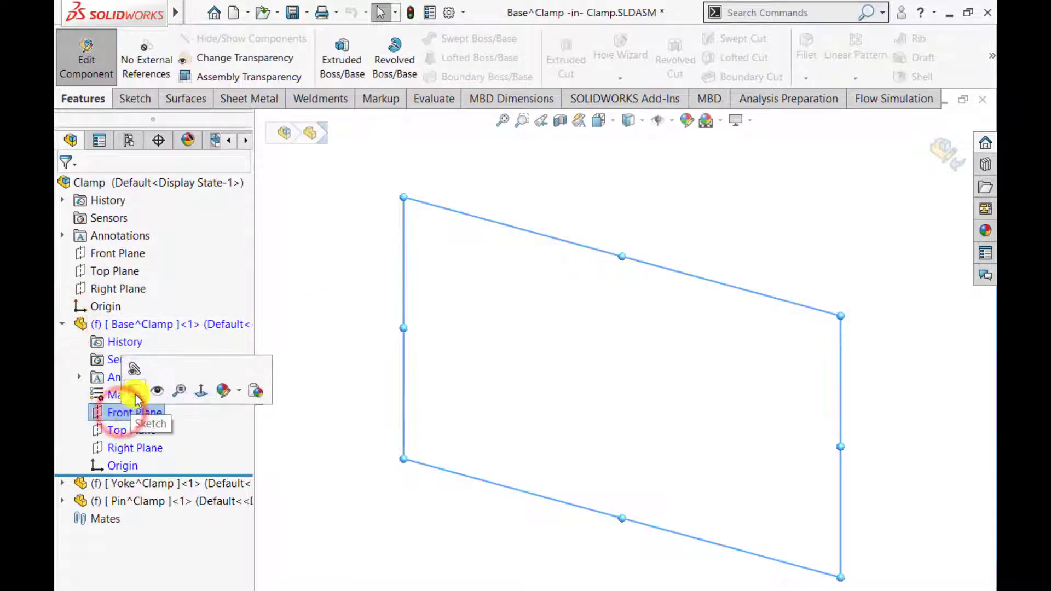
pyautogui.click(134, 393)
pyautogui.click(324, 327)
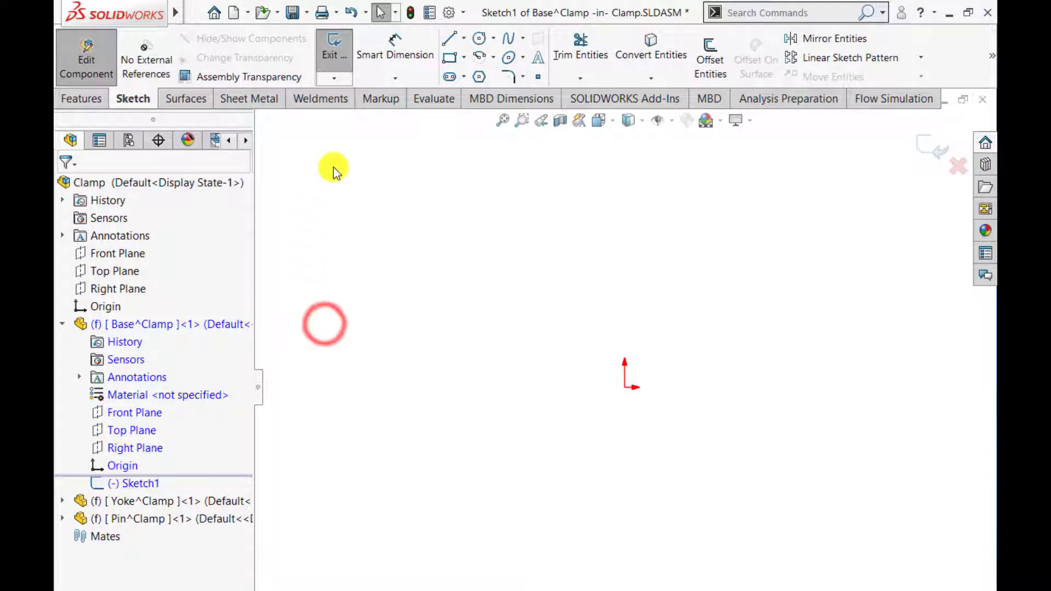
# - Sketch a center rectangle about 77 mm wide and 71 mm high, centred on the origin
pyautogui.click(450, 58)
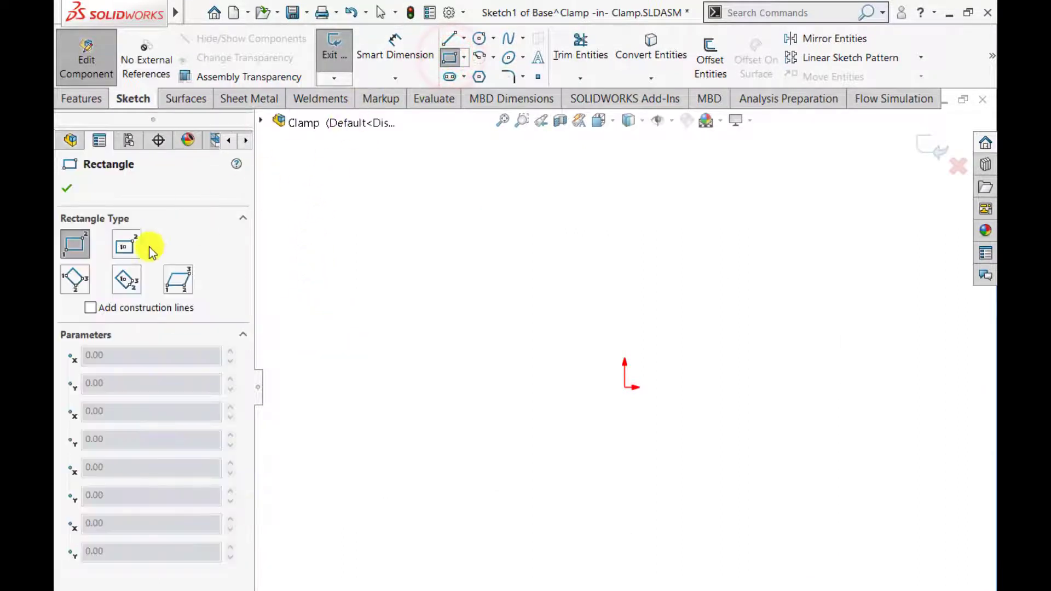
pyautogui.click(120, 252)
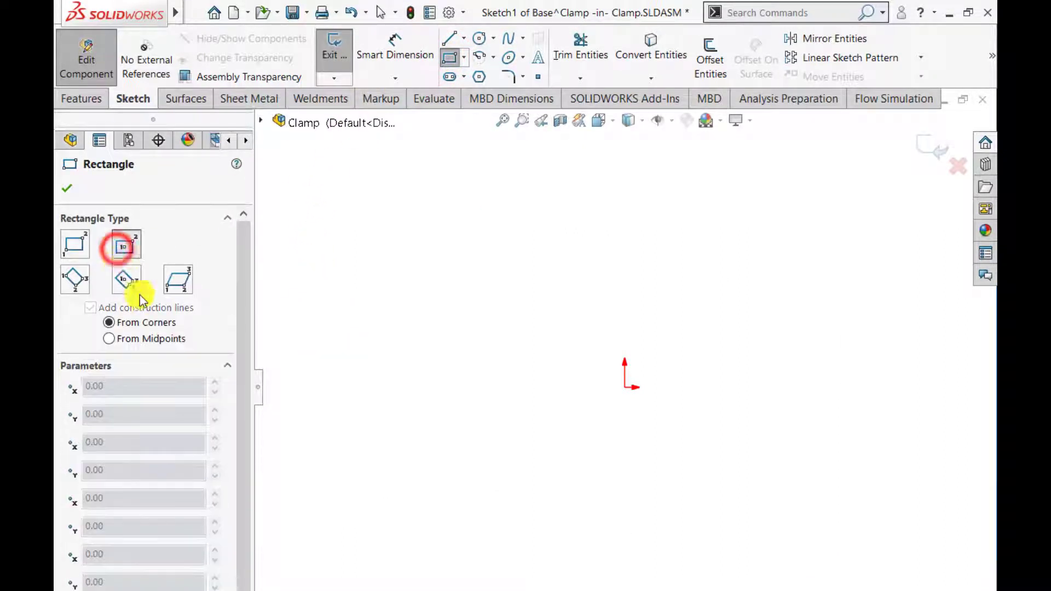
pyautogui.click(625, 388)
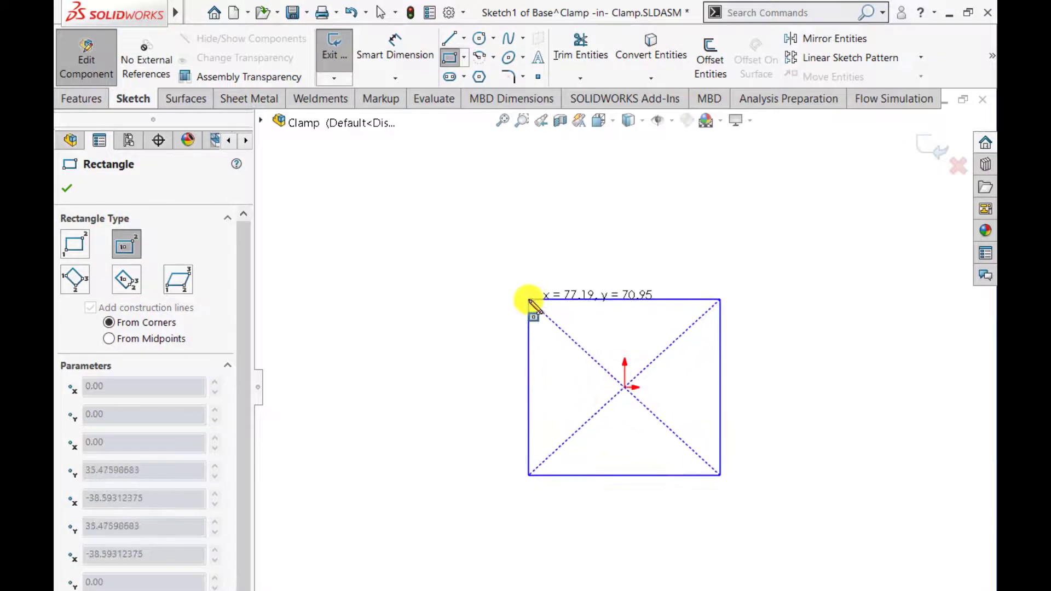
pyautogui.click(529, 299)
pyautogui.press('Escape')
pyautogui.scroll(2, 635, 399)
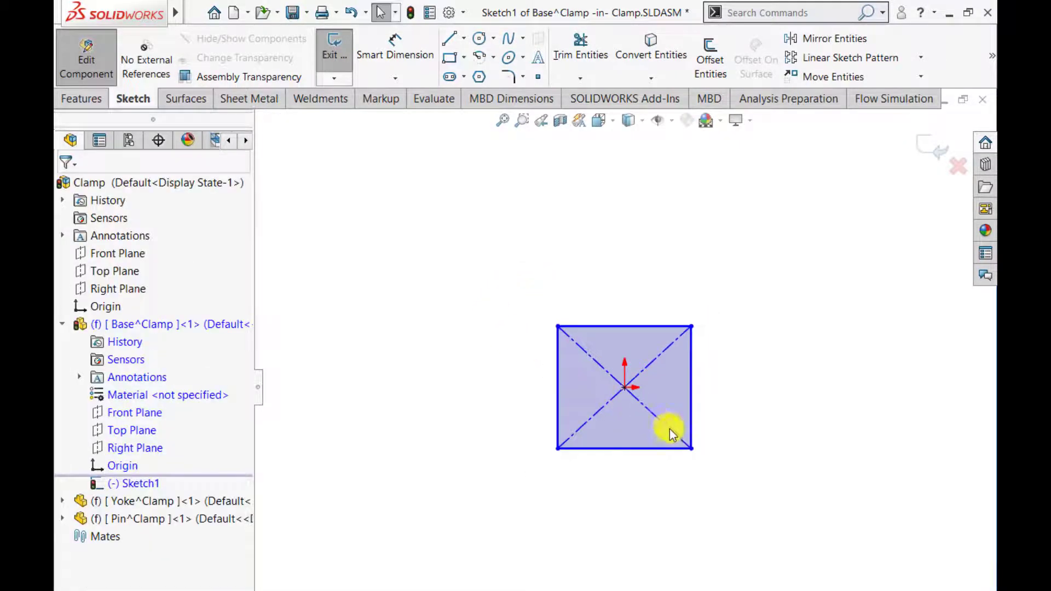
pyautogui.scroll(-4, 669, 432)
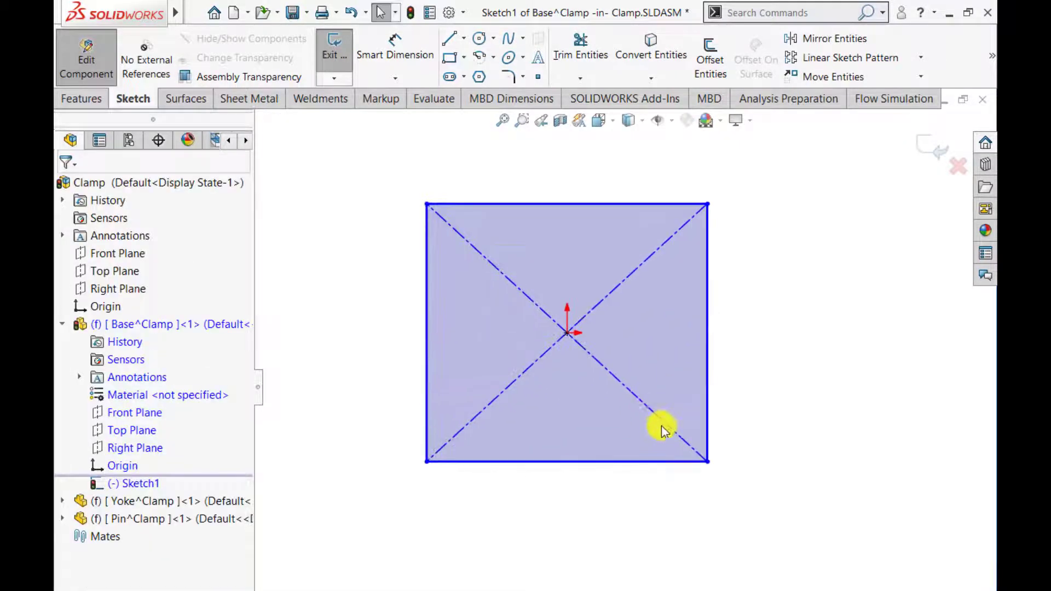
# - Add an Equal relation between the rectangle's upper horizontal edge and its left vertical edge
pyautogui.click(553, 205)
pyautogui.keyDown('ctrl'); pyautogui.click(425, 288); pyautogui.keyUp('ctrl')
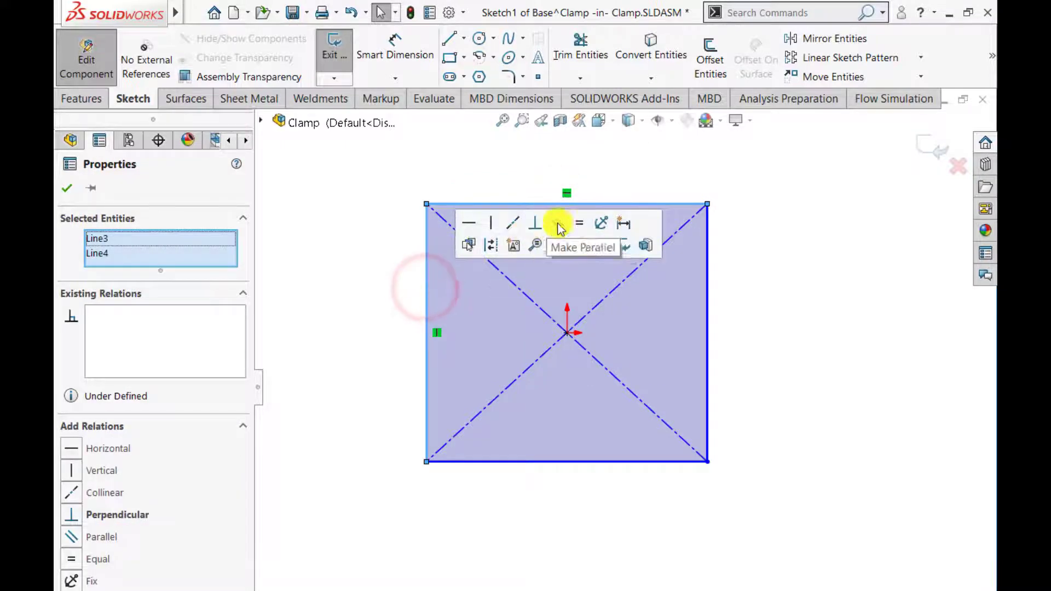
pyautogui.click(580, 223)
pyautogui.click(67, 188)
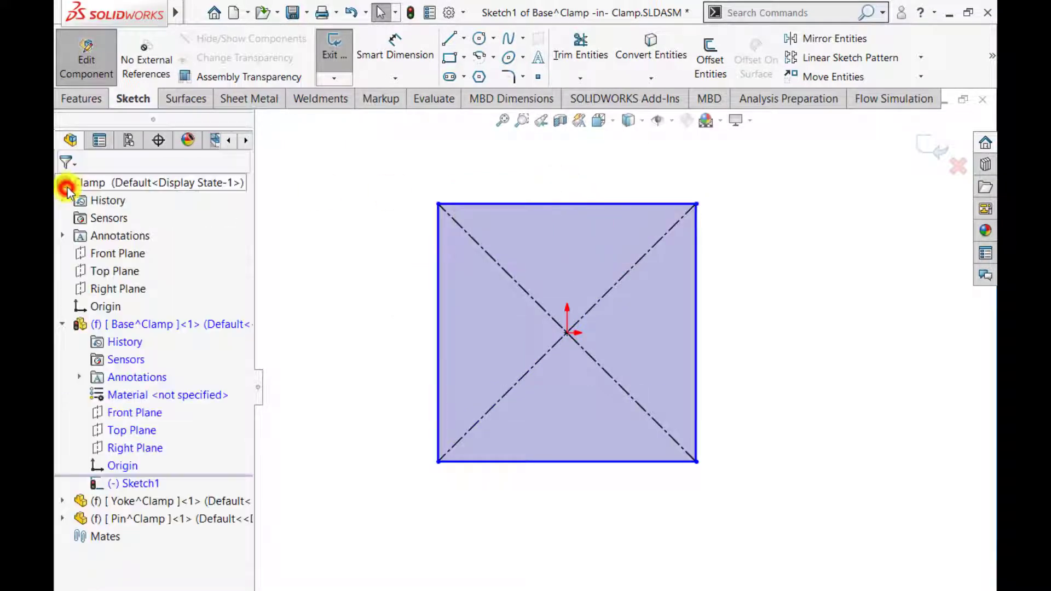
# - Dimension the square's upper edge and set its length to 60 mm
pyautogui.click(395, 43)
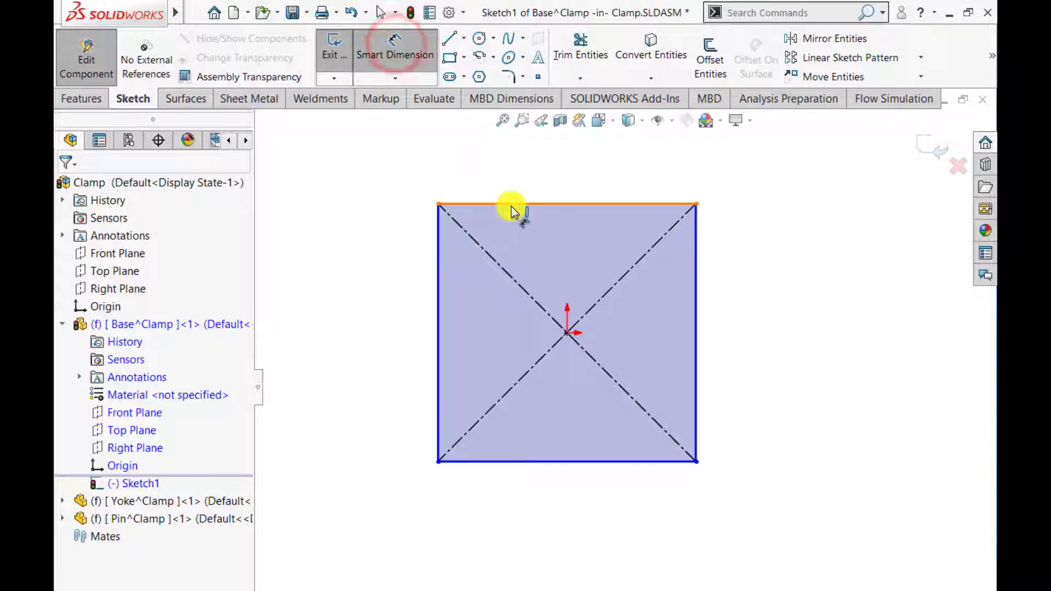
pyautogui.click(512, 208)
pyautogui.click(544, 166)
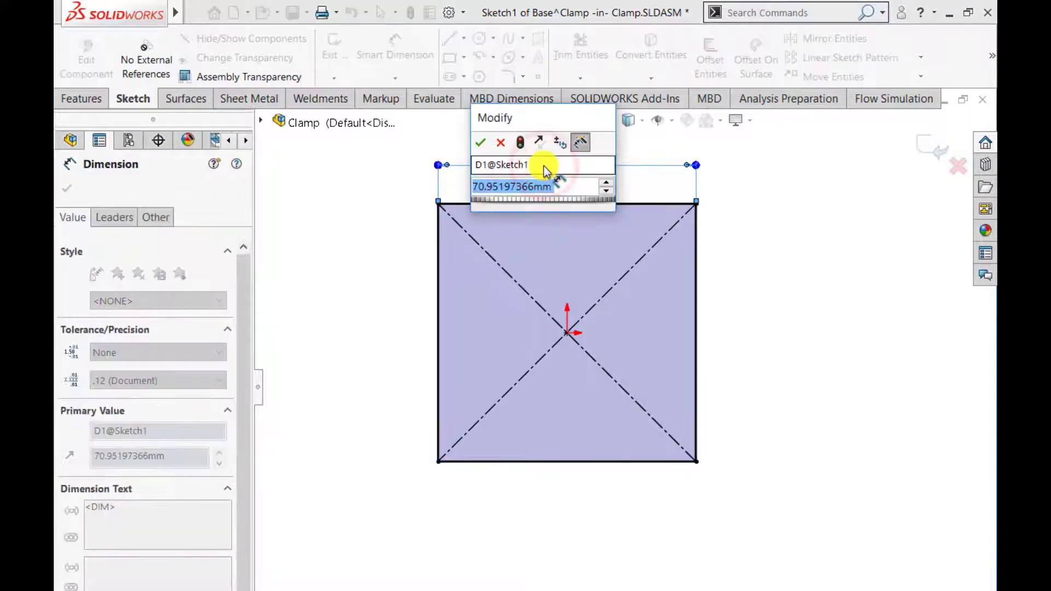
pyautogui.write('60')
pyautogui.press('Return')
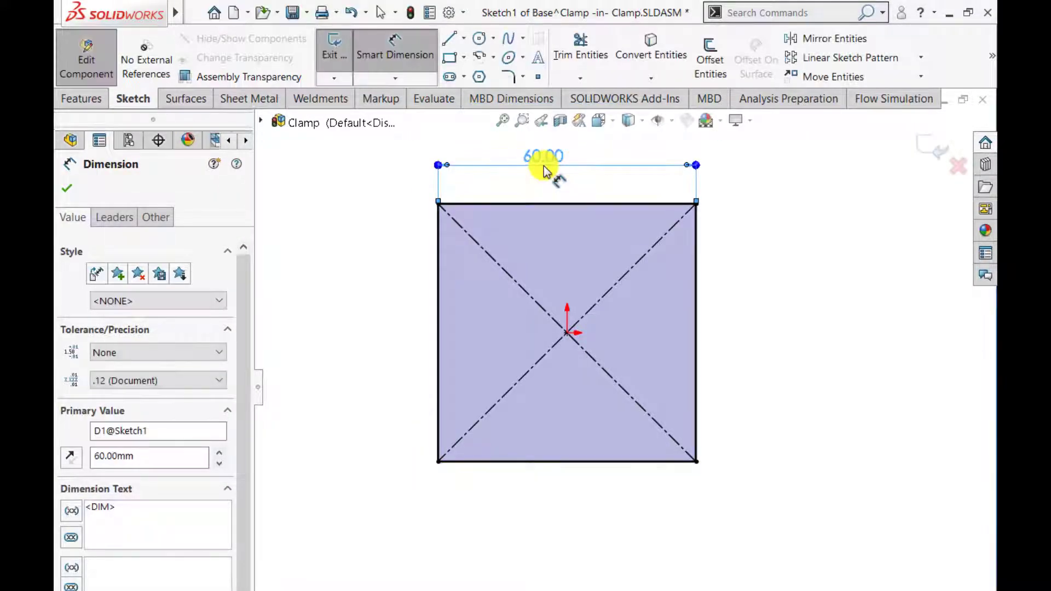
pyautogui.click(68, 190)
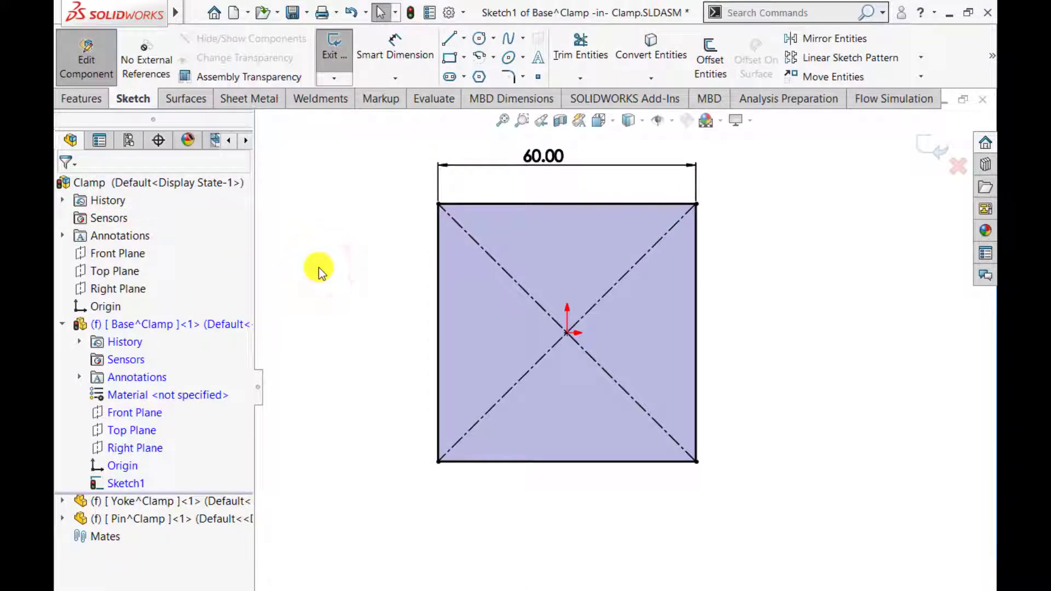
pyautogui.click(463, 38)
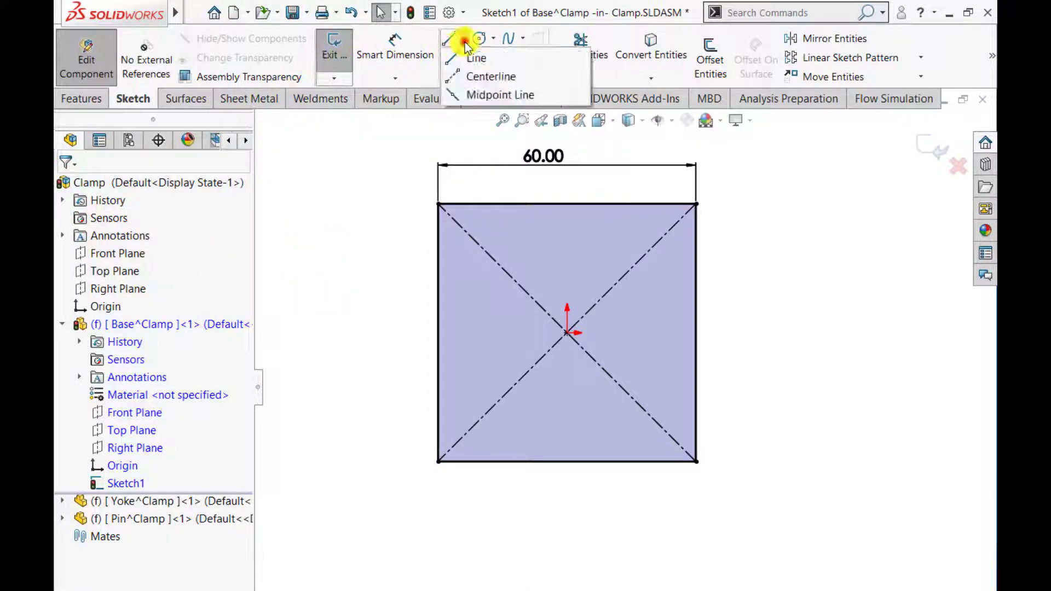
pyautogui.click(469, 74)
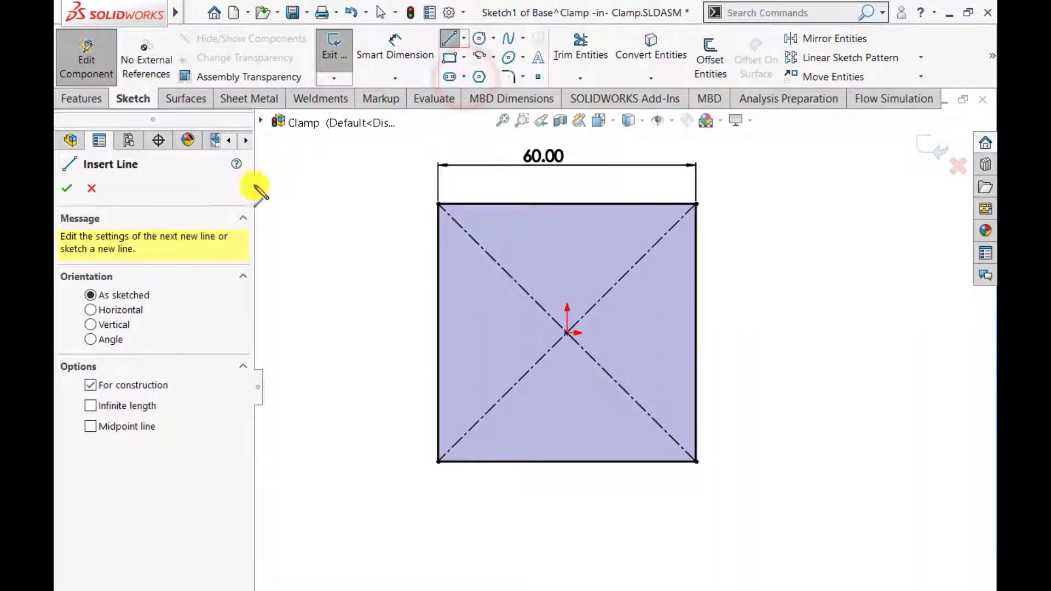
pyautogui.click(92, 189)
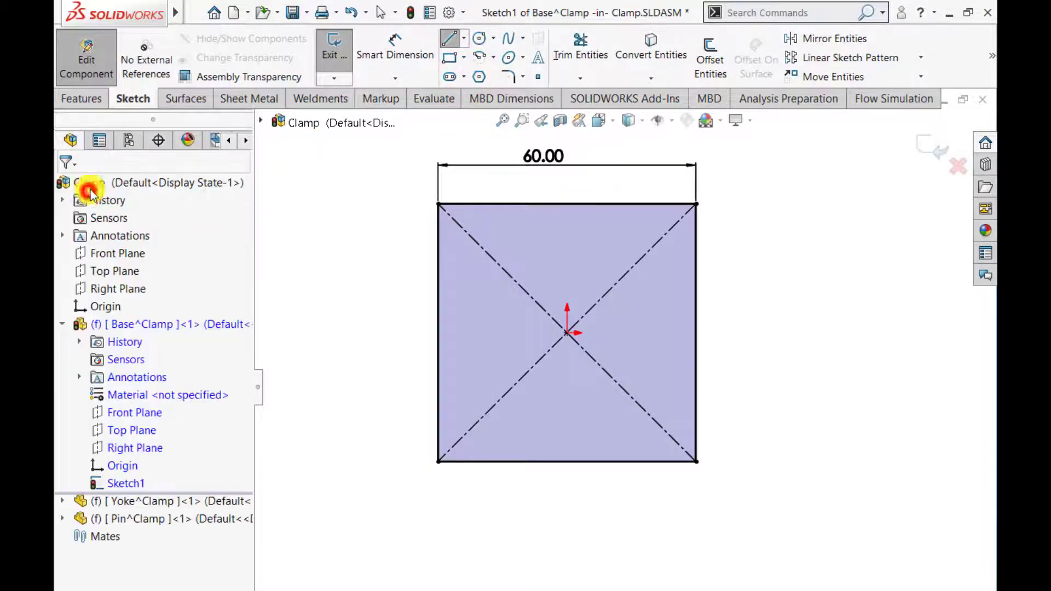
# - Sketch a vertical midpoint line centred on the origin, reaching to the midpoint of the square's upper edge
pyautogui.click(464, 37)
pyautogui.click(476, 94)
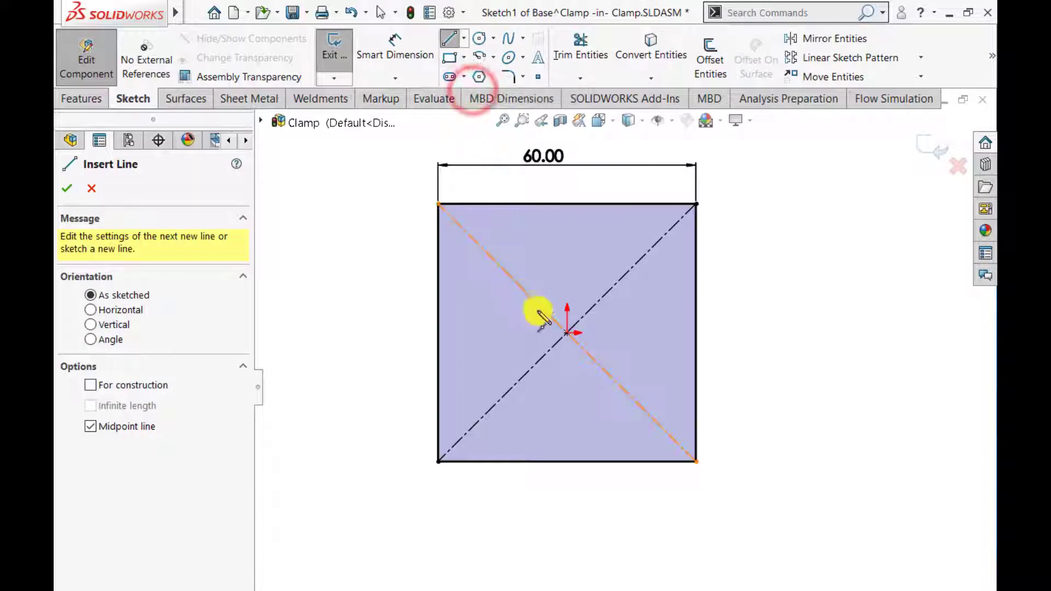
pyautogui.click(566, 332)
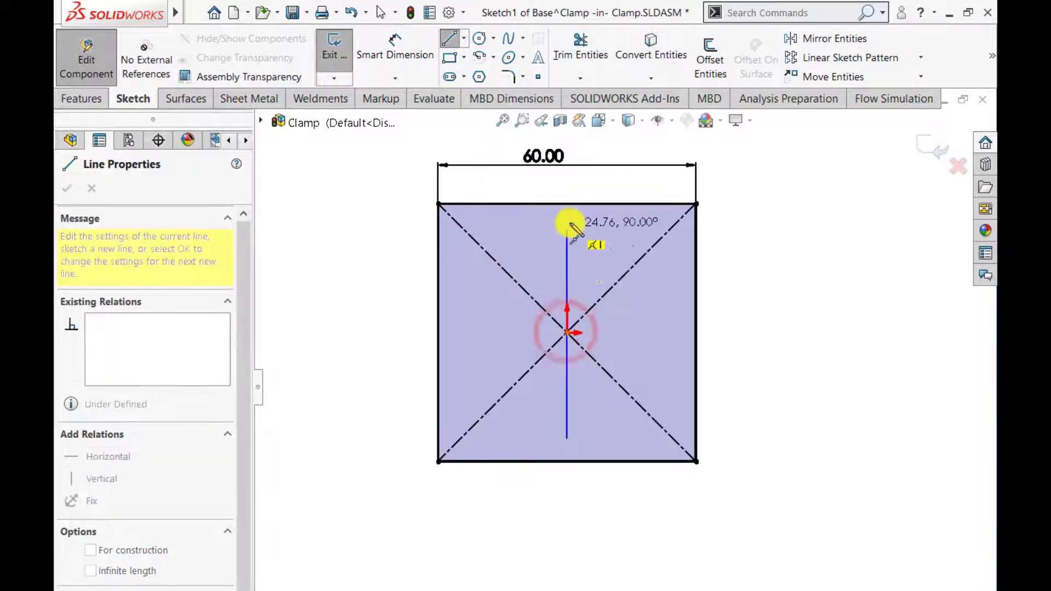
pyautogui.click(567, 204)
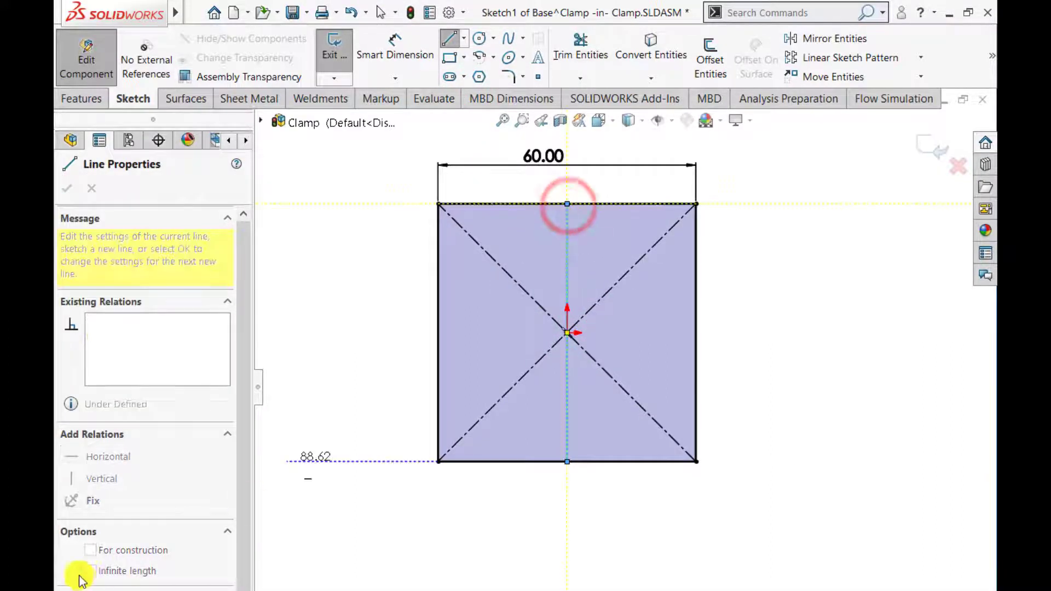
pyautogui.press('Escape')
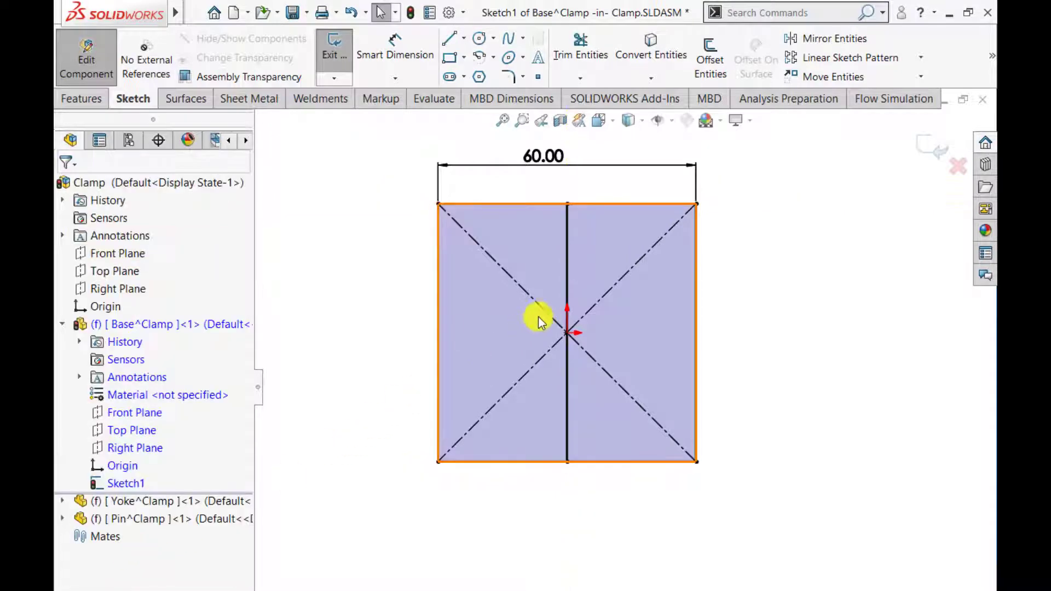
# - Convert the vertical line through the square's centre to construction geometry
pyautogui.click(567, 283)
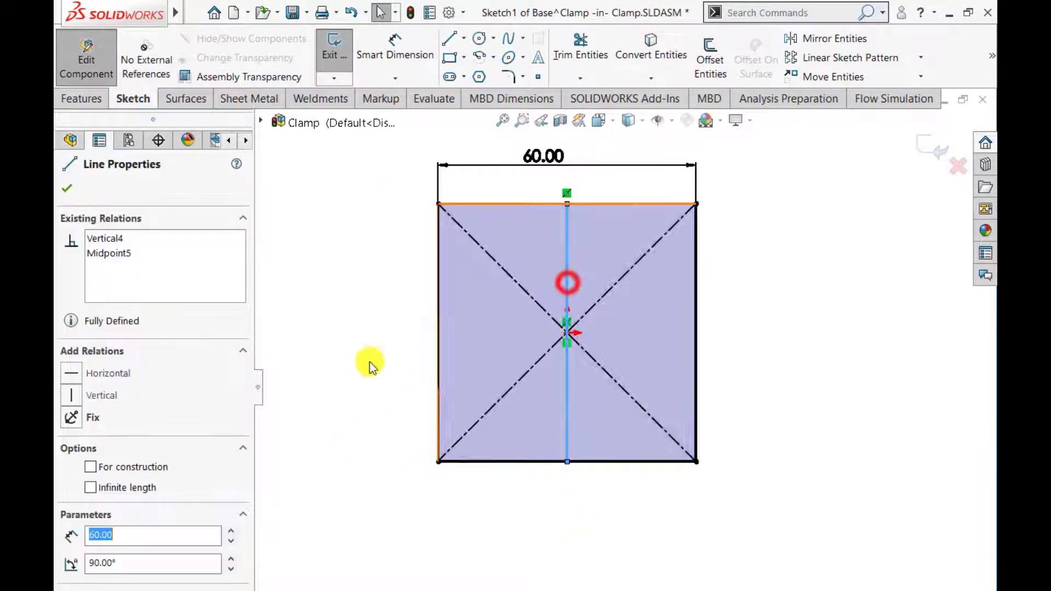
pyautogui.click(90, 467)
pyautogui.click(65, 192)
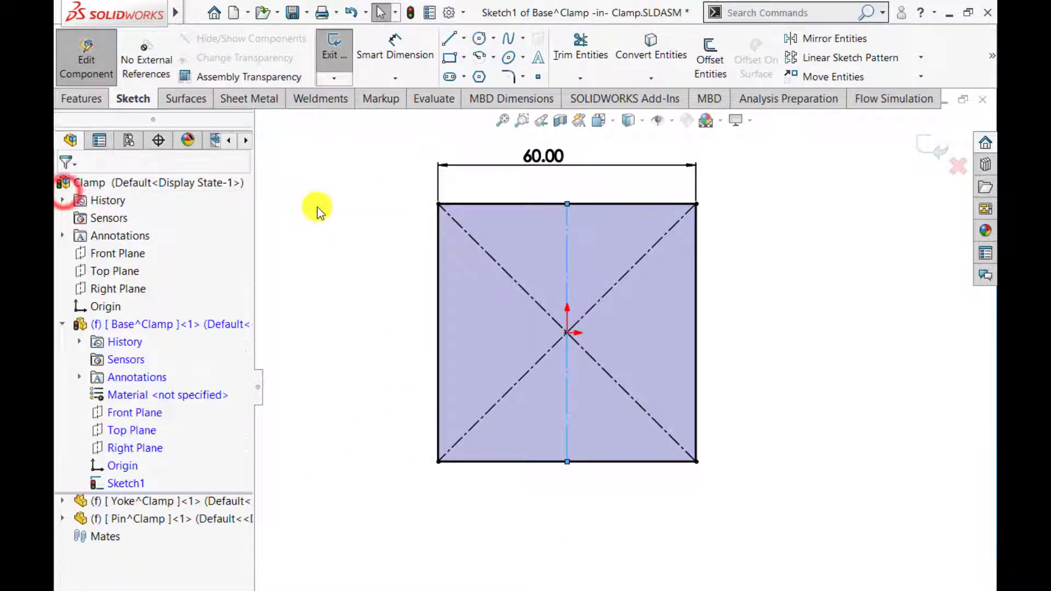
# - Sketch a horizontal midpoint line centred on the origin, reaching to the midpoint of the square's left edge
pyautogui.click(463, 40)
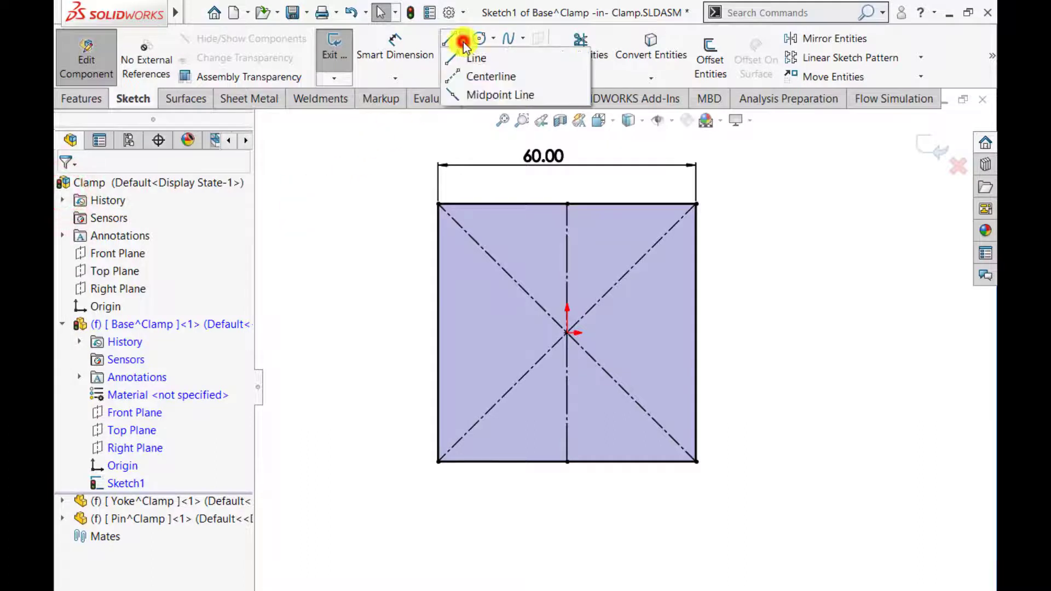
pyautogui.click(462, 95)
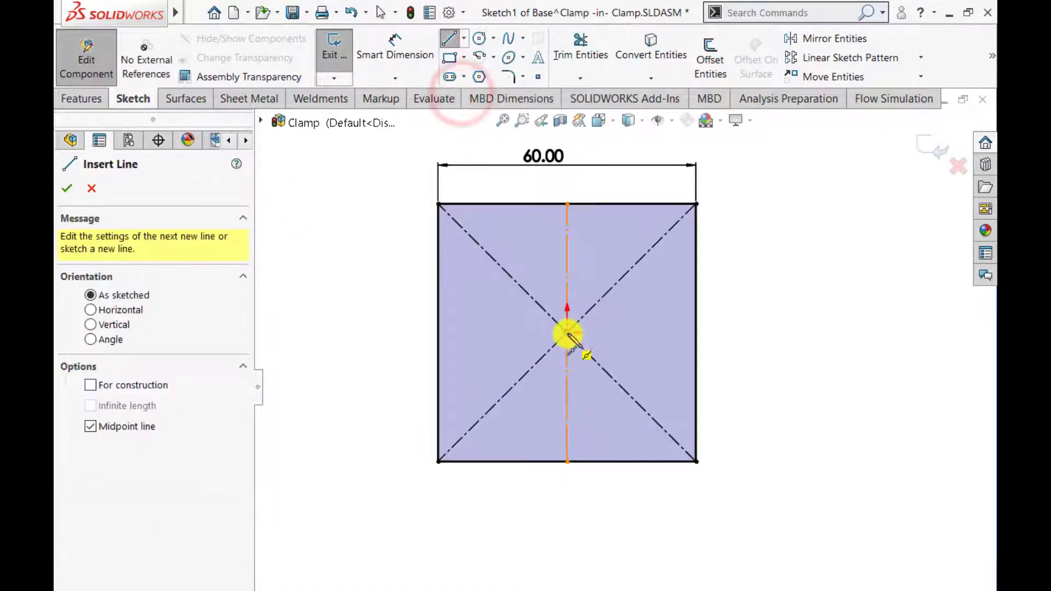
pyautogui.moveTo(567, 336); pyautogui.dragTo(439, 332)
pyautogui.press('Escape')
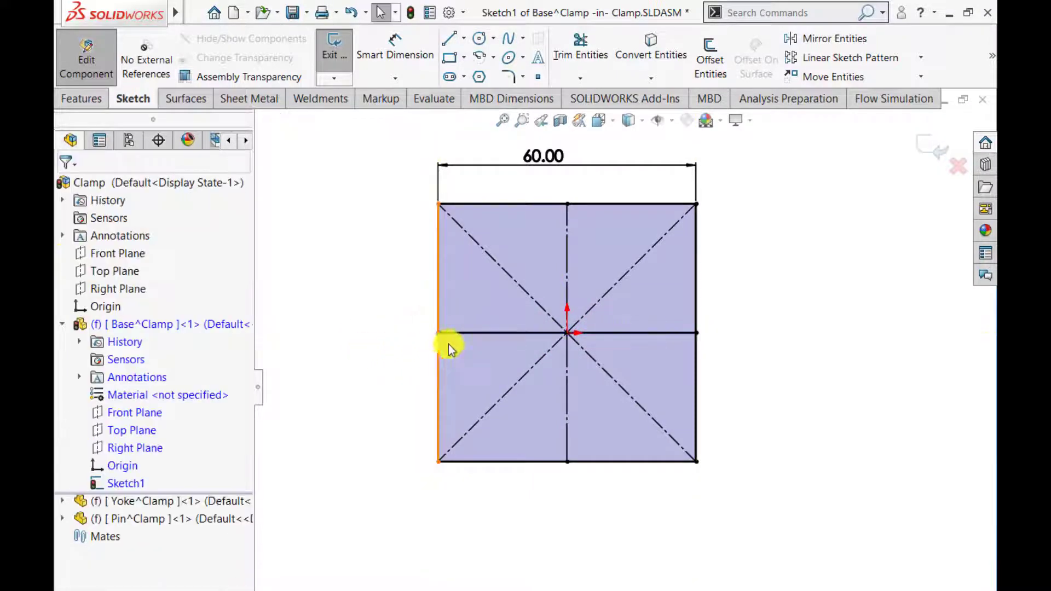
# - Convert the horizontal line through the square's centre to construction geometry
pyautogui.click(464, 334)
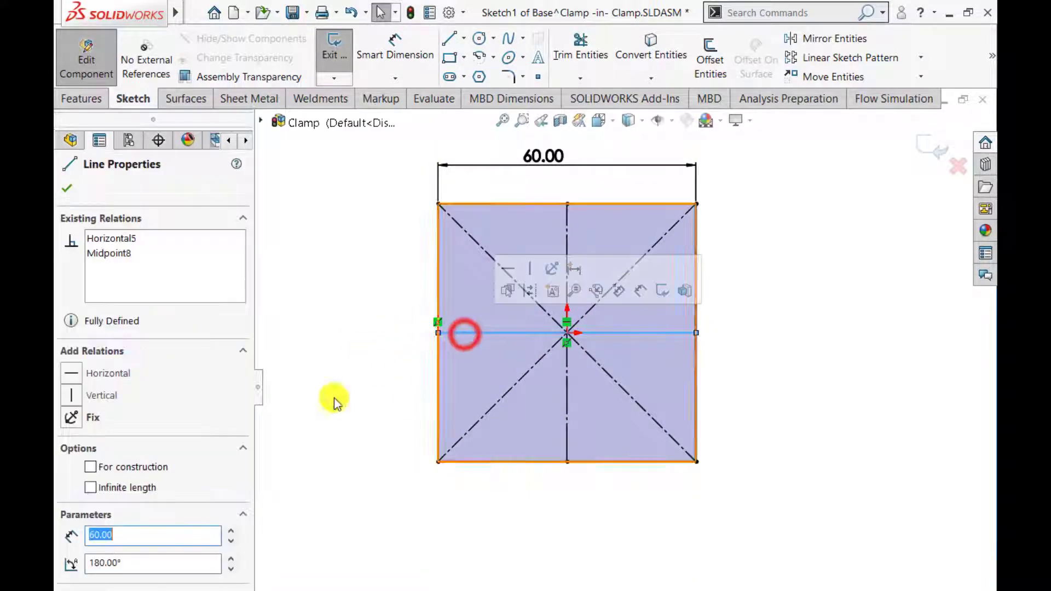
pyautogui.click(94, 468)
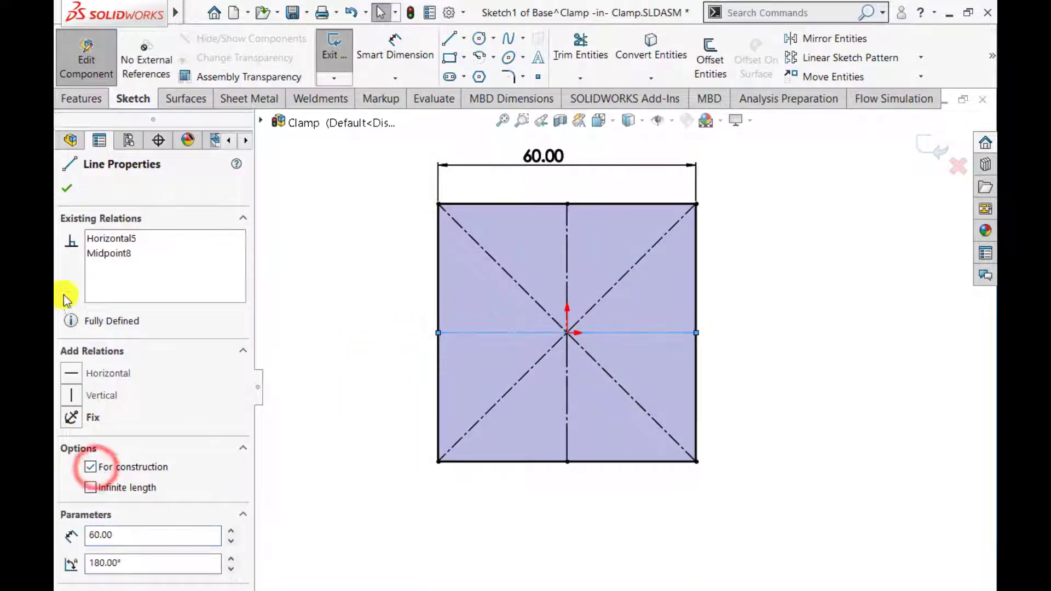
pyautogui.click(70, 192)
pyautogui.click(296, 278)
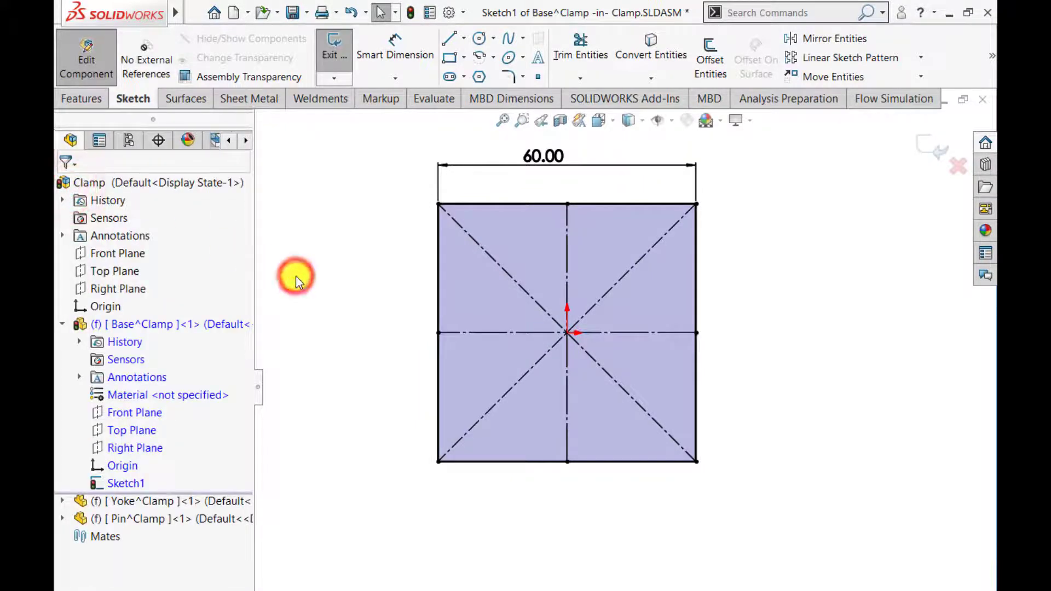
# - Sketch a line sloping inward from the right half of the square's upper edge, continued by a short horizontal line to the vertical centreline
pyautogui.click(448, 44)
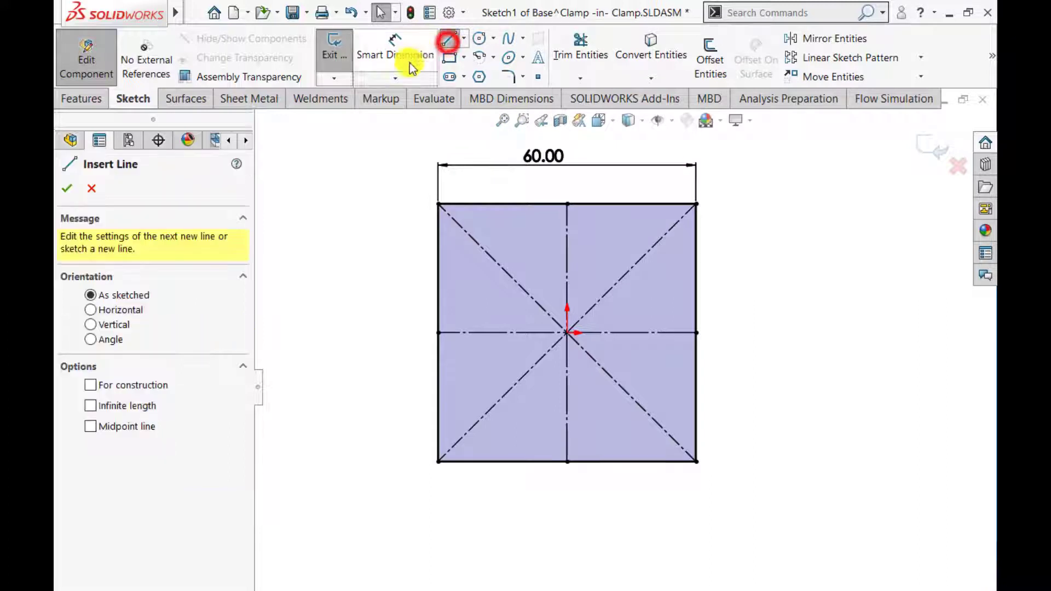
pyautogui.click(636, 204)
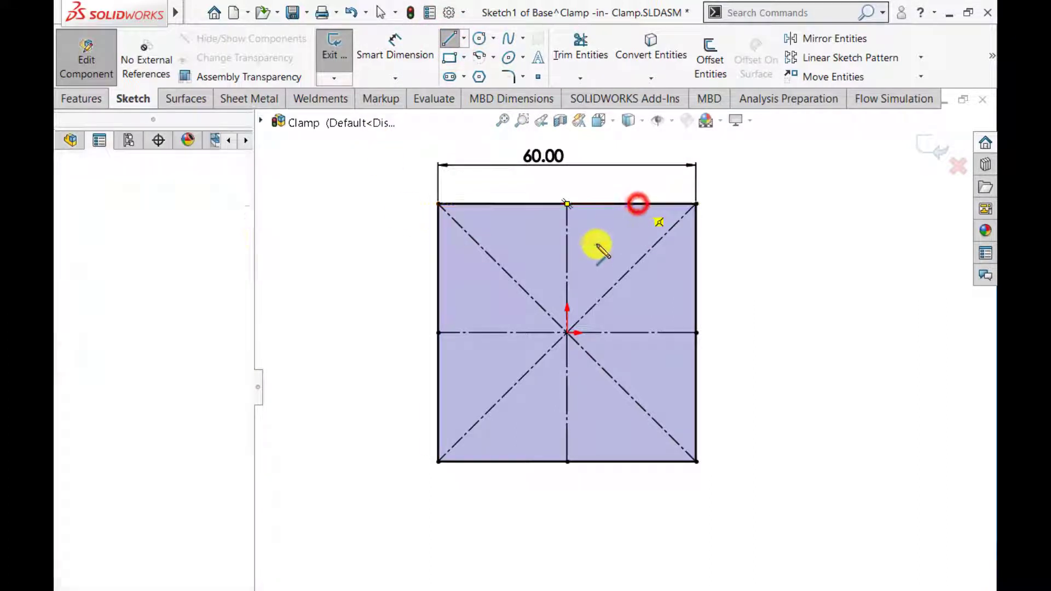
pyautogui.click(576, 271)
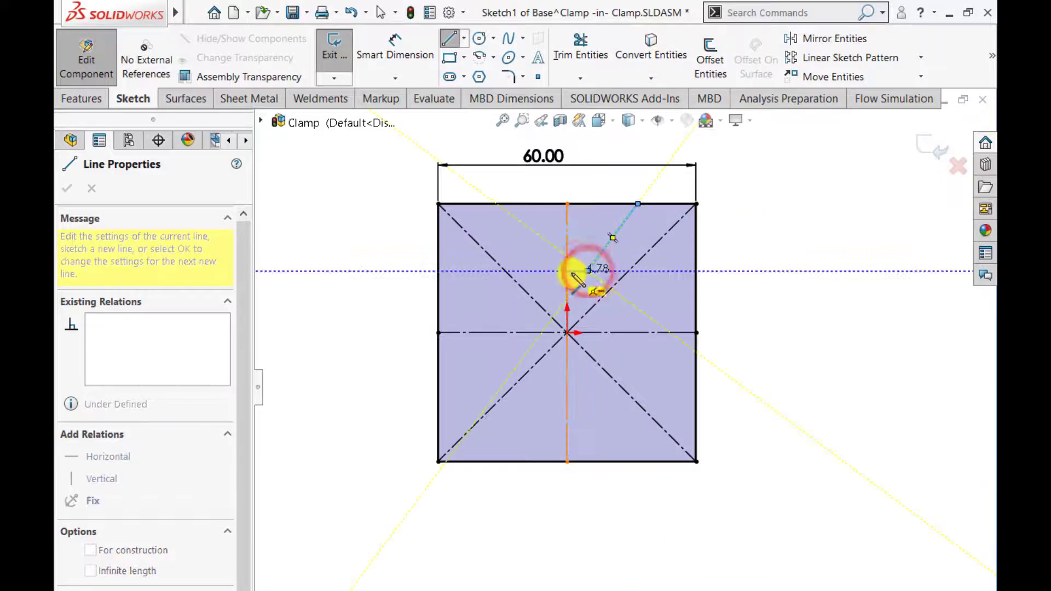
pyautogui.click(570, 274)
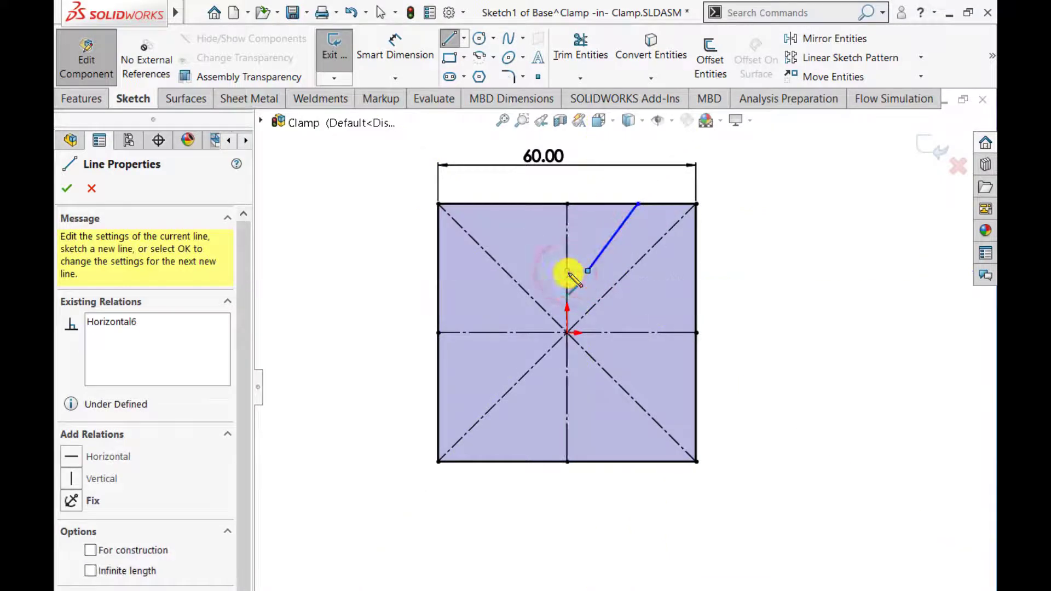
pyautogui.press('Escape')
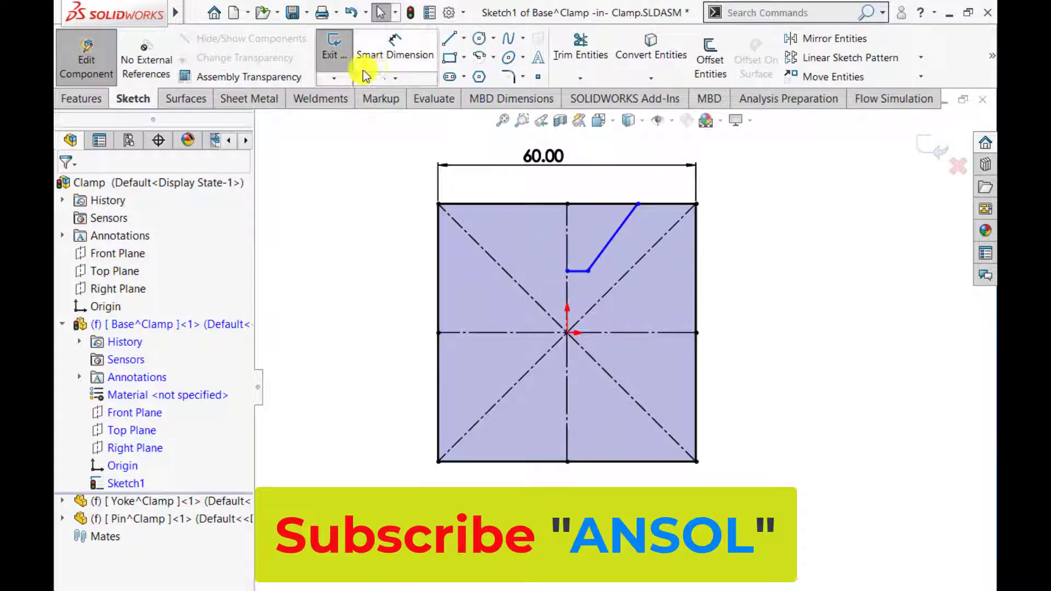
# - Mirror the sloping line and the short horizontal line about the vertical centreline to complete the notch outline
pyautogui.click(801, 38)
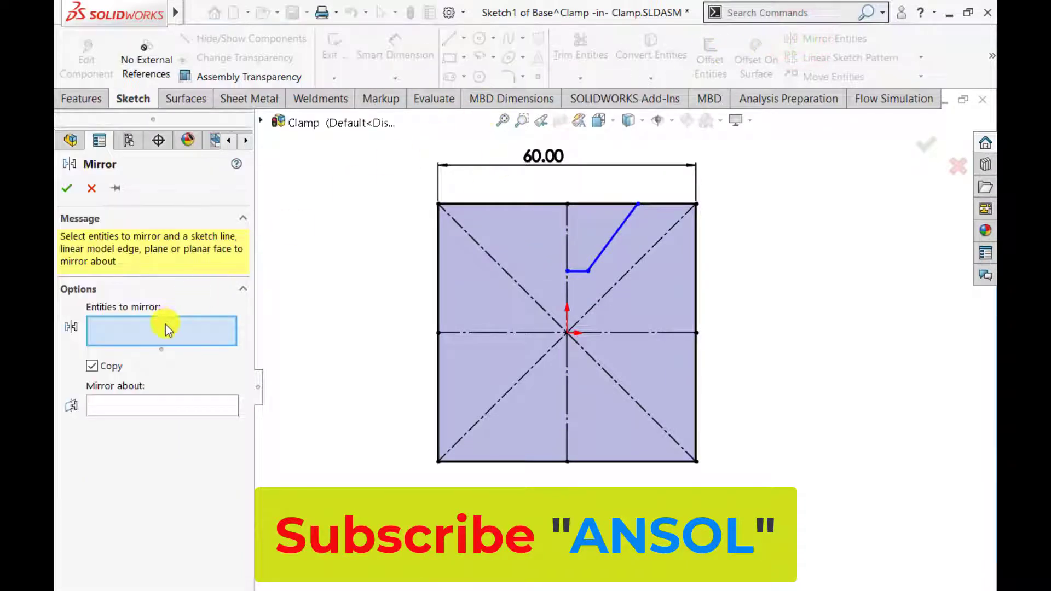
pyautogui.click(603, 249)
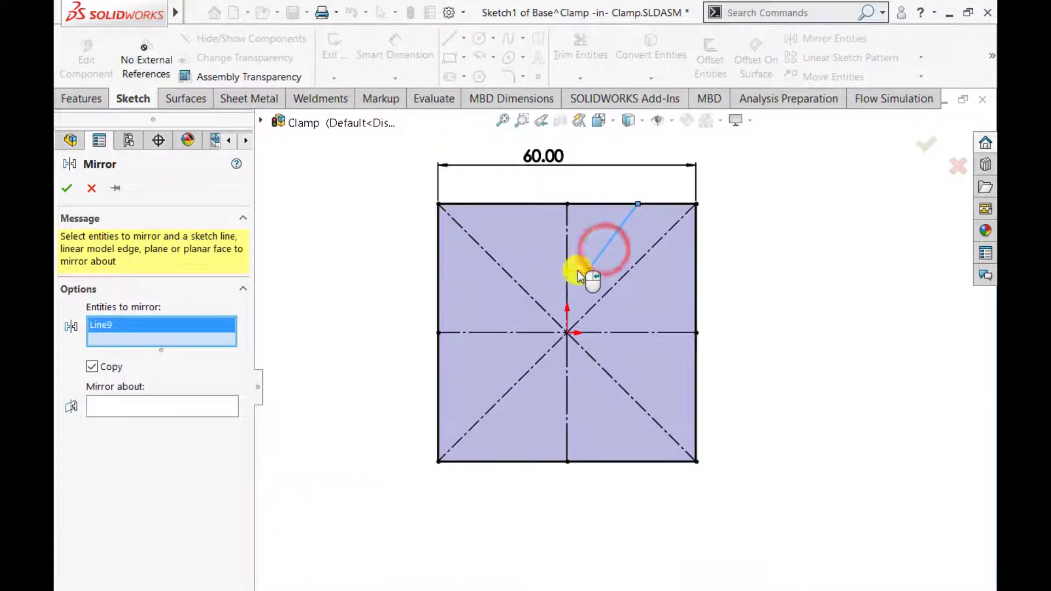
pyautogui.click(577, 270)
pyautogui.click(94, 421)
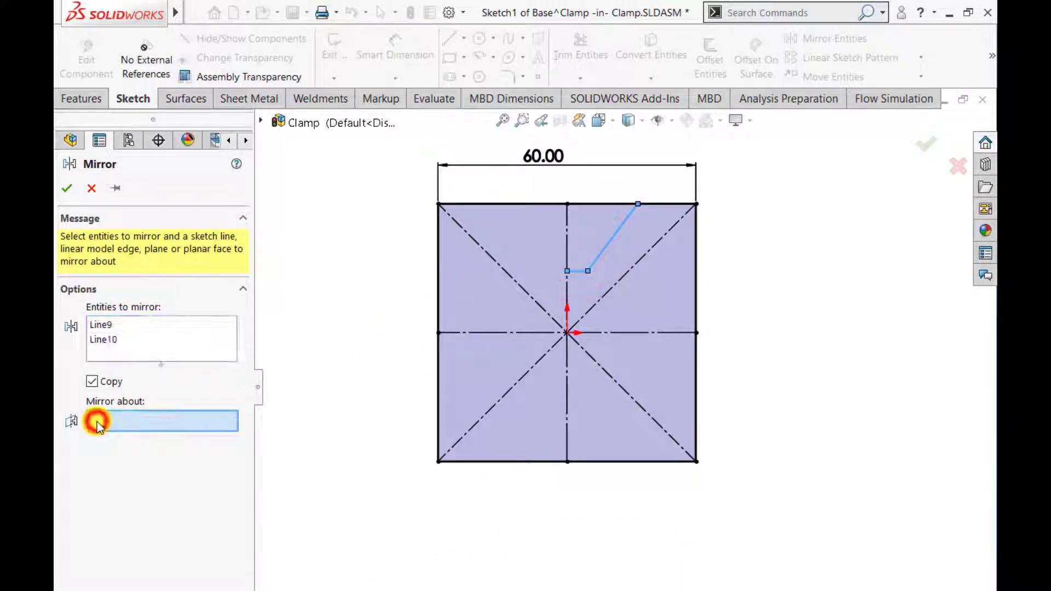
pyautogui.click(566, 239)
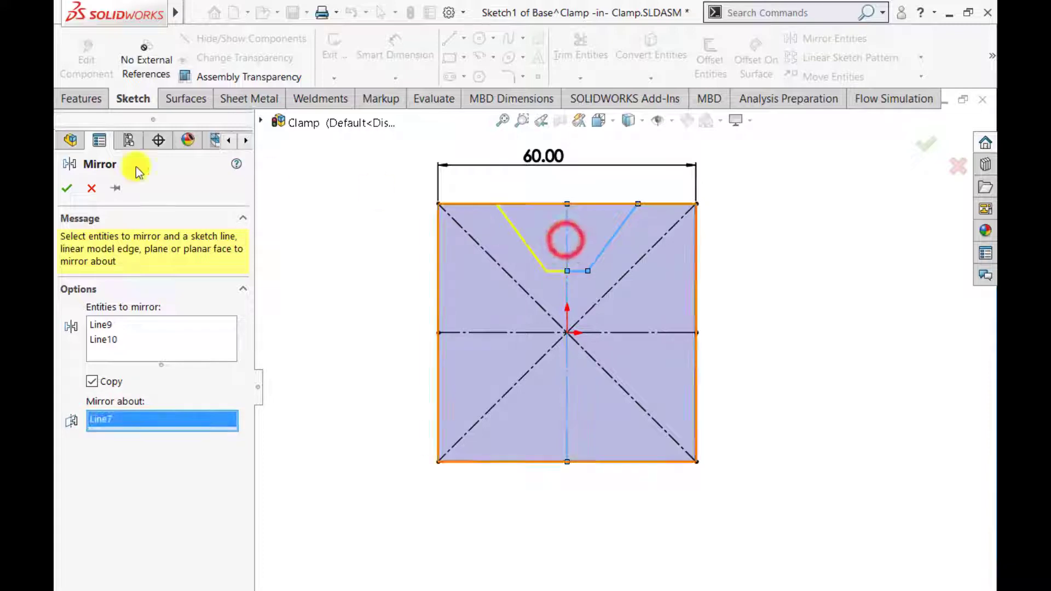
pyautogui.click(73, 190)
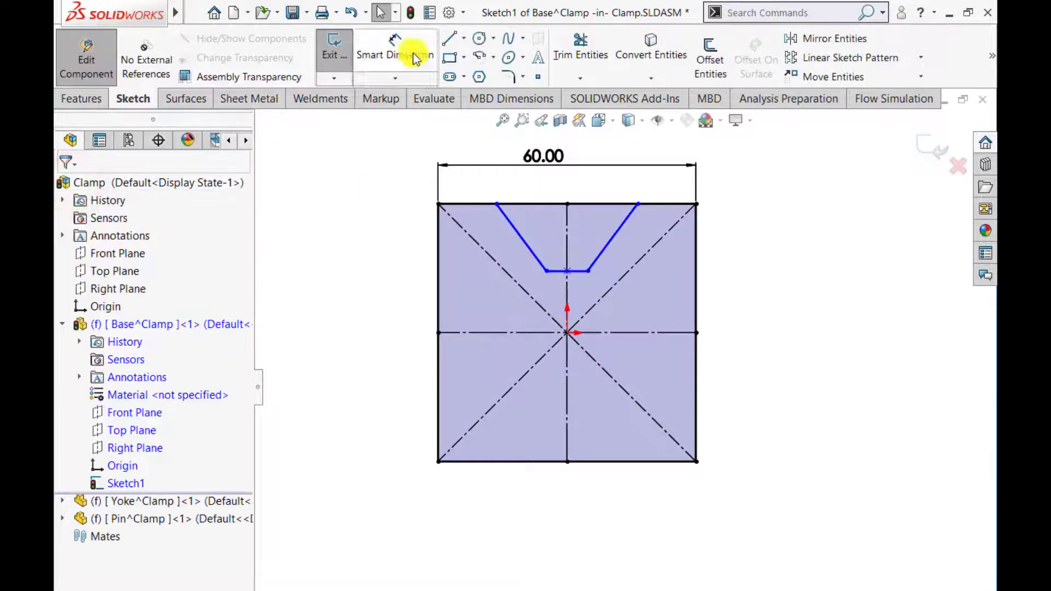
pyautogui.click(572, 50)
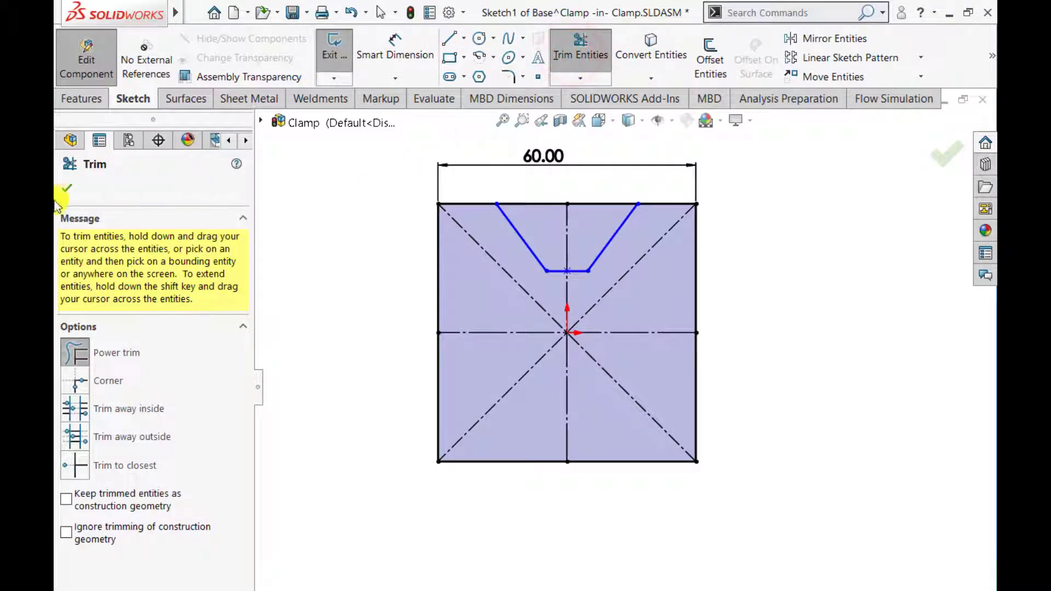
pyautogui.click(67, 191)
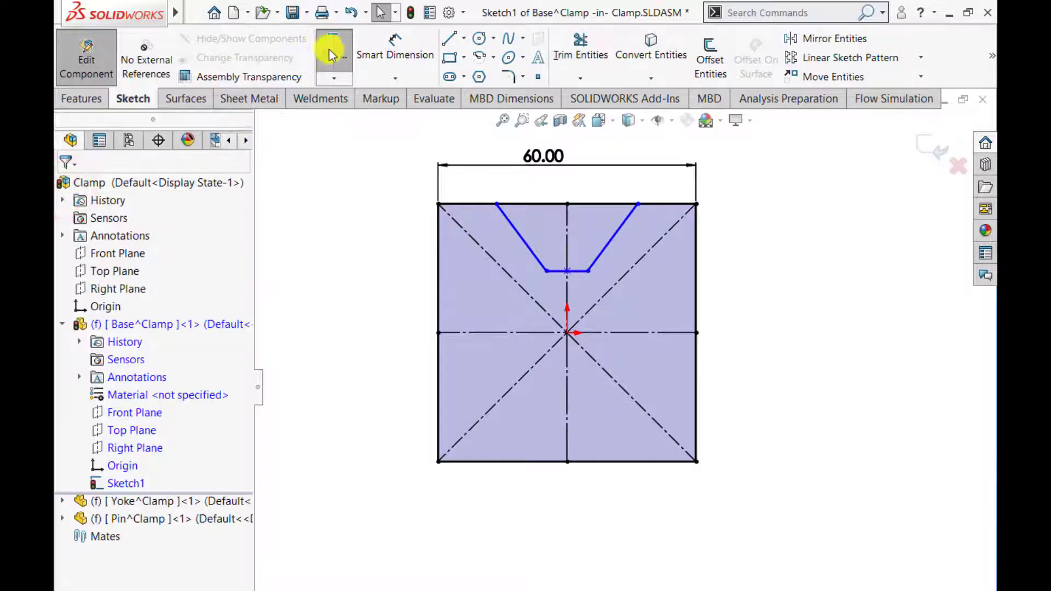
# - Dimension the notch's opening between its two upper endpoints and set it to 40 mm
pyautogui.click(395, 45)
pyautogui.click(496, 203)
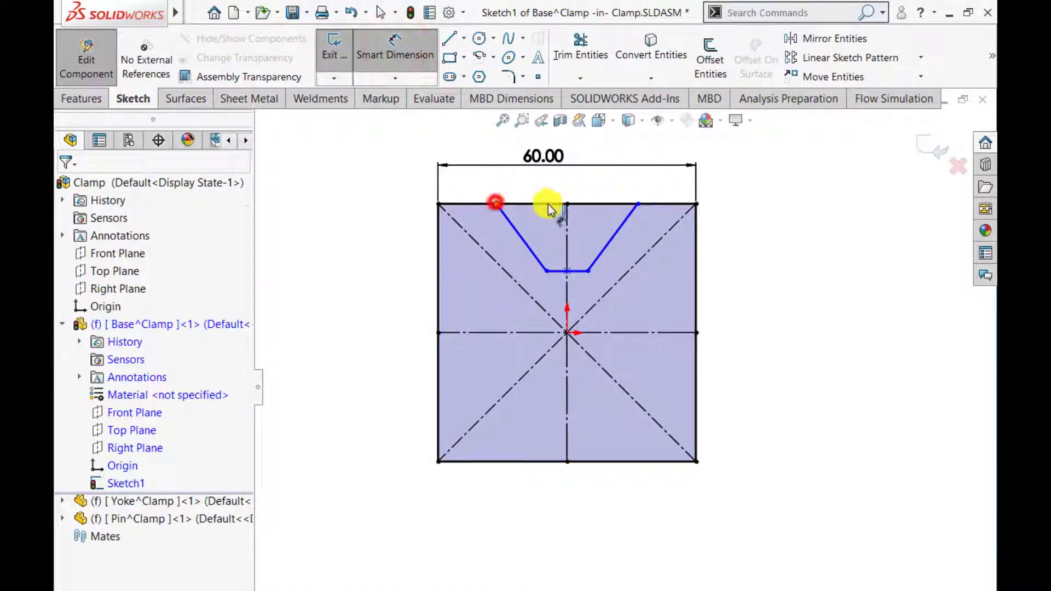
pyautogui.click(635, 204)
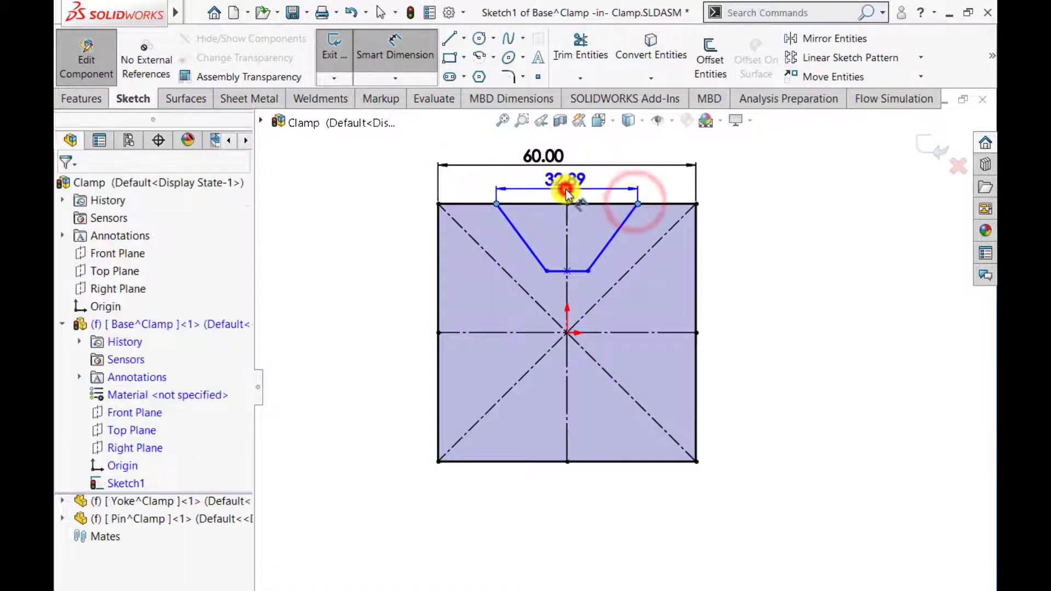
pyautogui.click(567, 189)
pyautogui.write('40')
pyautogui.press('Return')
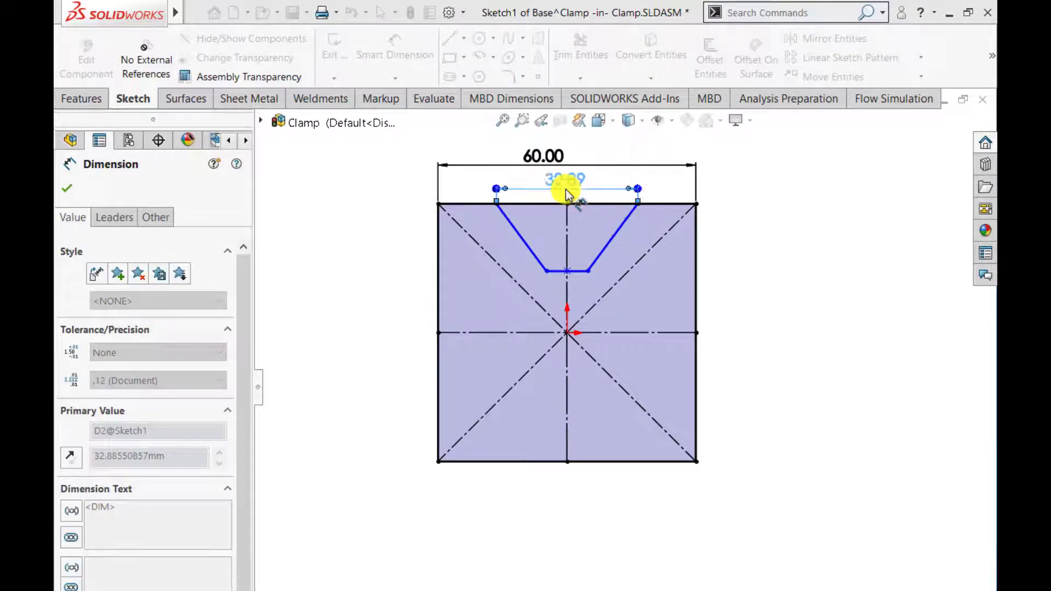
# - Dimension the angle between the square's upper edge and the notch's right sloping side and set it to 50 degrees
pyautogui.click(613, 203)
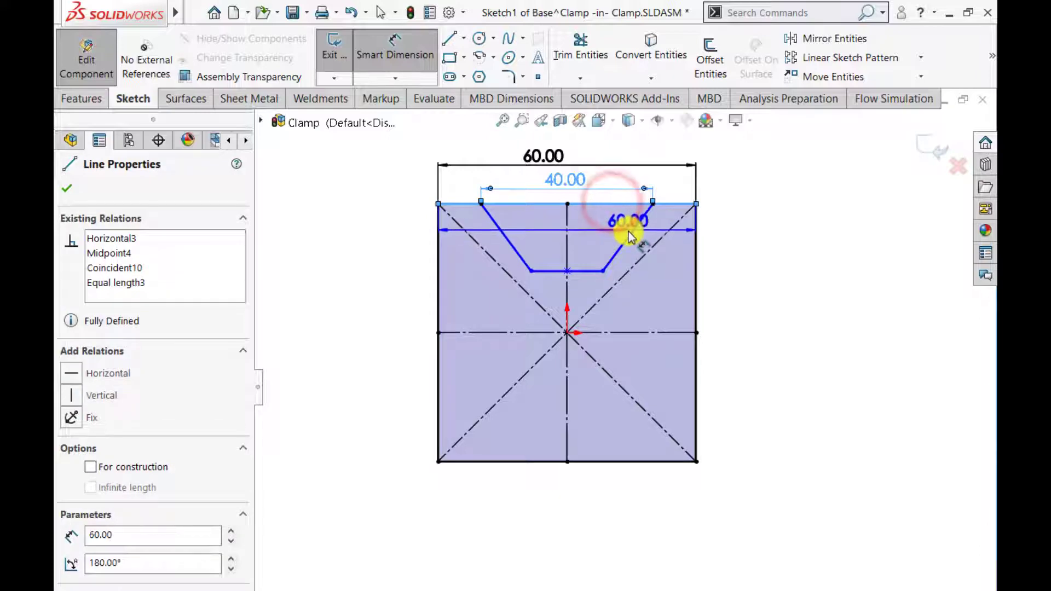
pyautogui.click(629, 235)
pyautogui.click(594, 239)
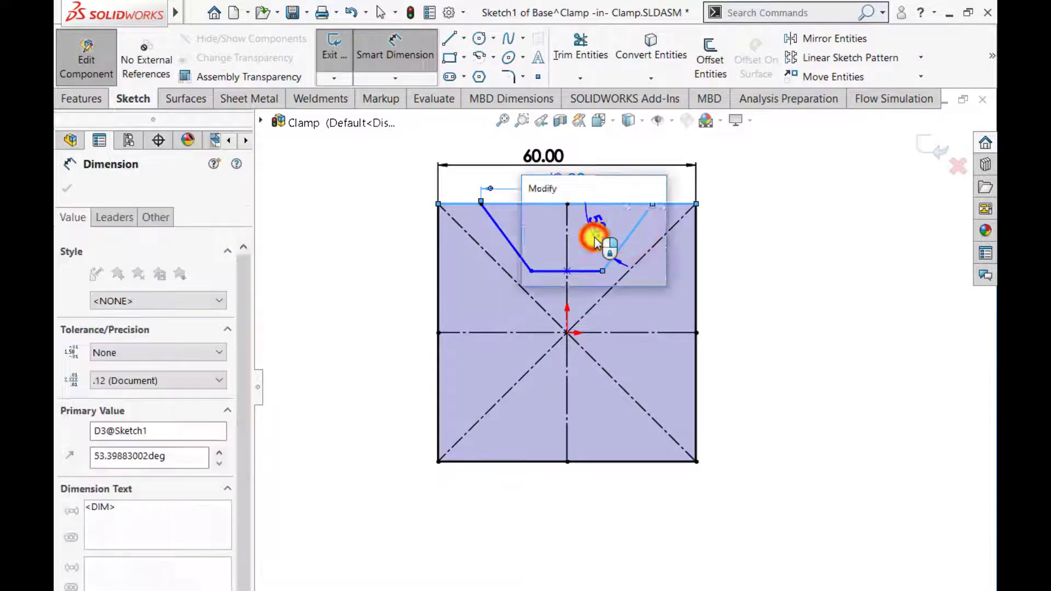
pyautogui.write('50')
pyautogui.press('Return')
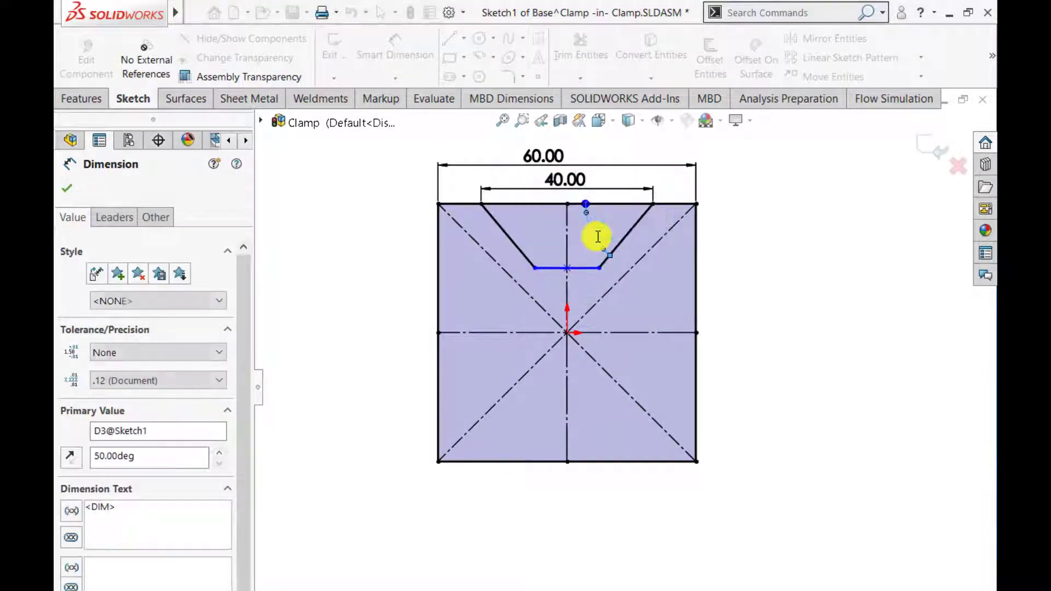
# - Dimension the notch's depth from the square's upper edge to the notch's flat bottom and set it to 20 mm
pyautogui.click(547, 204)
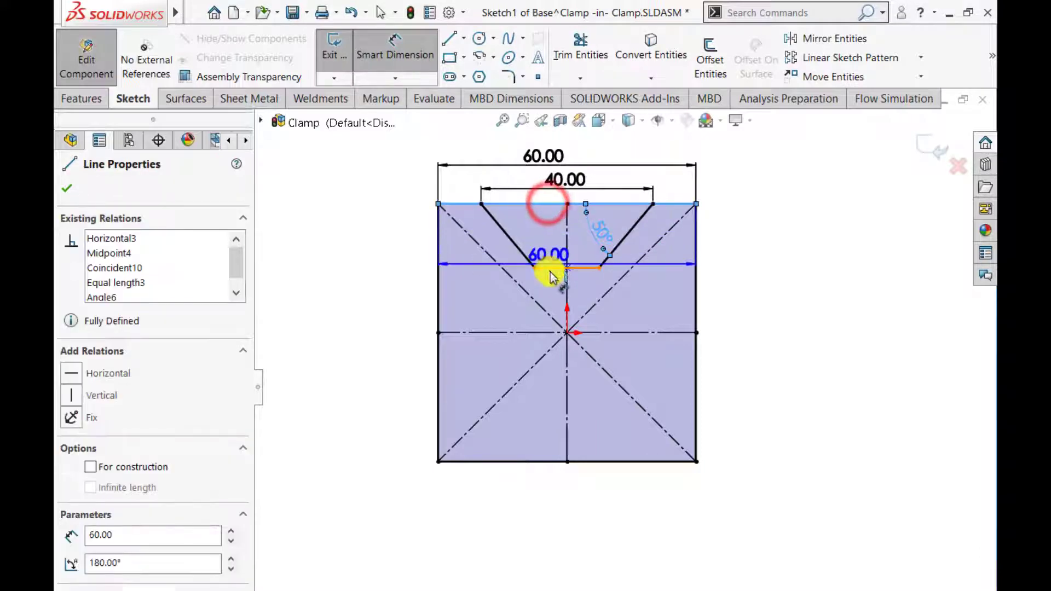
pyautogui.click(552, 270)
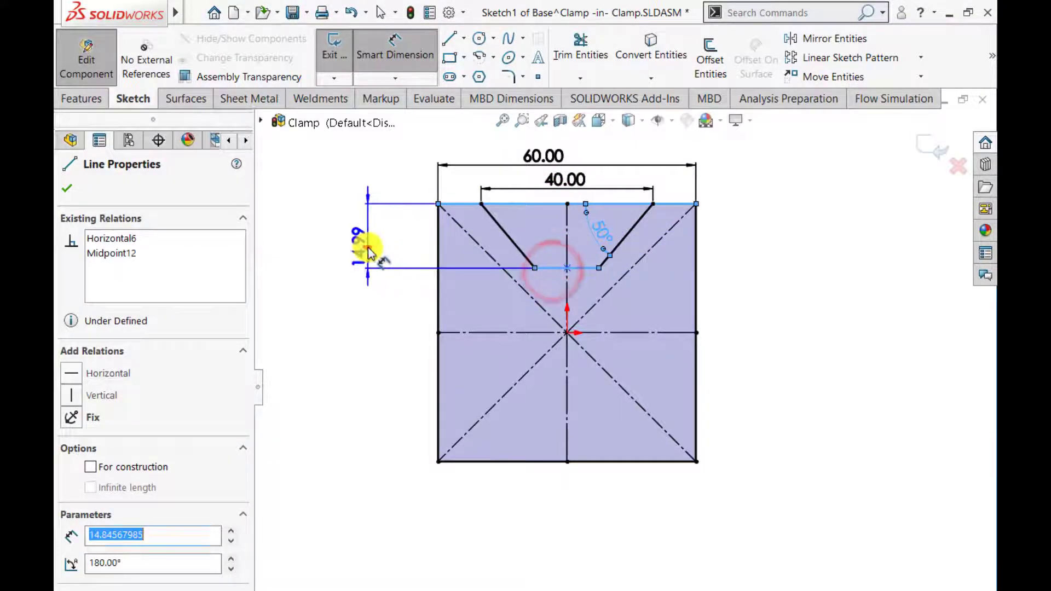
pyautogui.click(367, 248)
pyautogui.write('20')
pyautogui.press('Return')
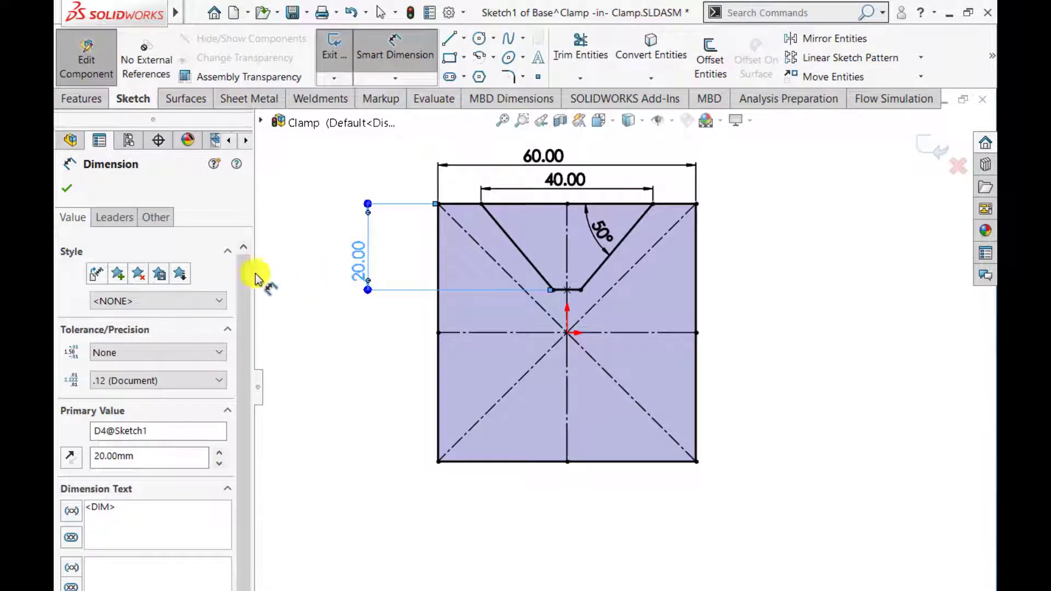
pyautogui.click(65, 187)
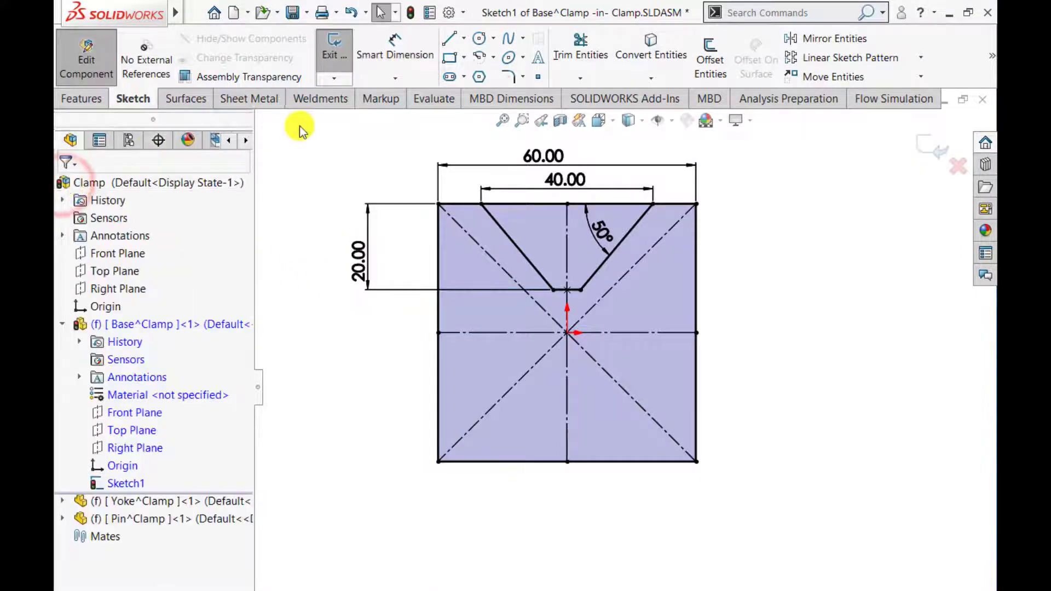
# - Trim away both segments of the square's upper edge that span the notch opening
pyautogui.click(573, 60)
pyautogui.moveTo(526, 195); pyautogui.dragTo(527, 207)
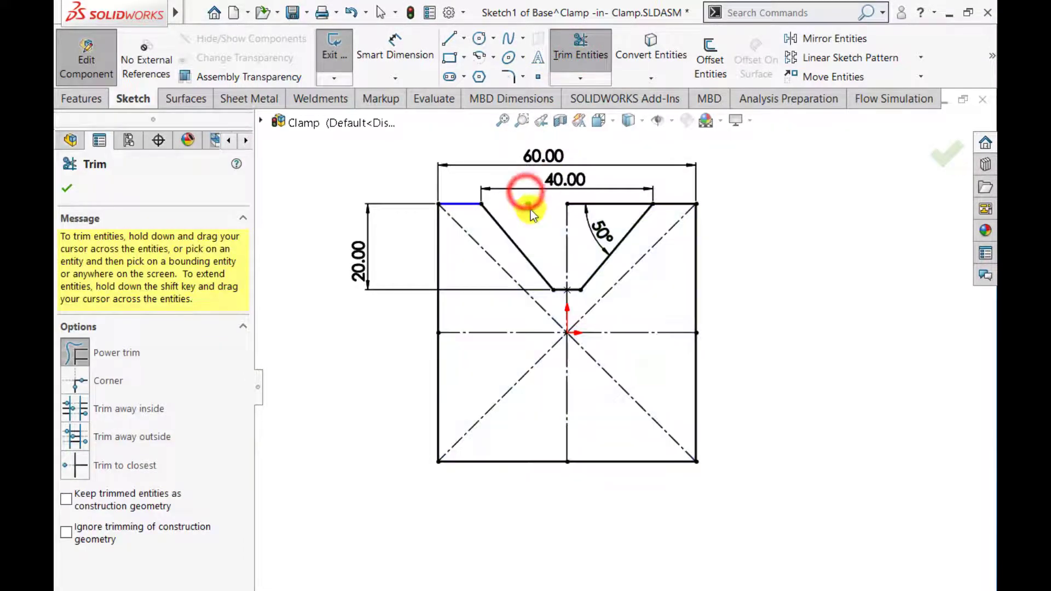
pyautogui.moveTo(618, 194); pyautogui.dragTo(614, 212)
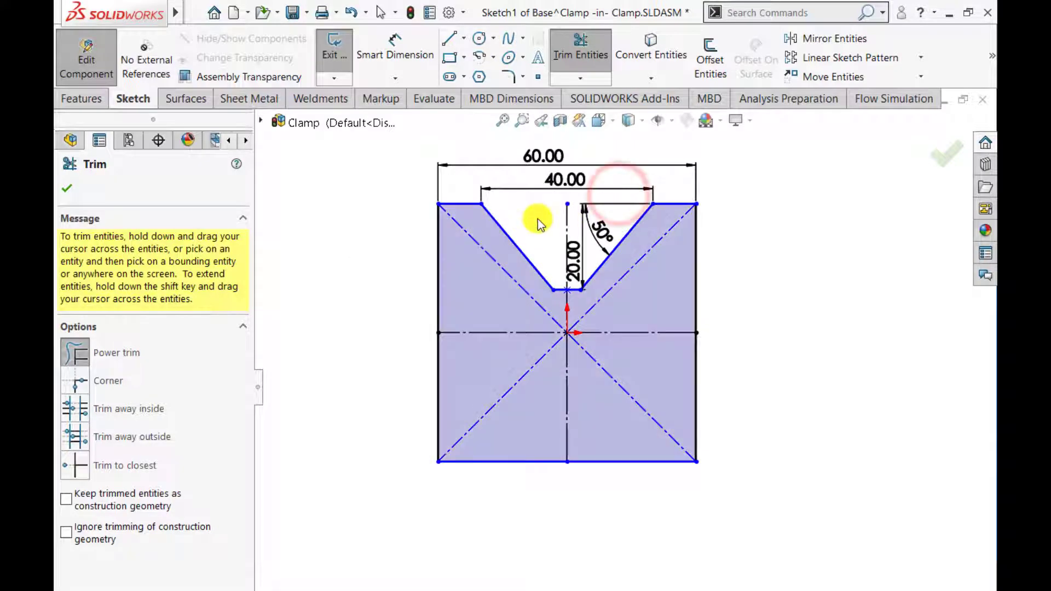
pyautogui.click(66, 190)
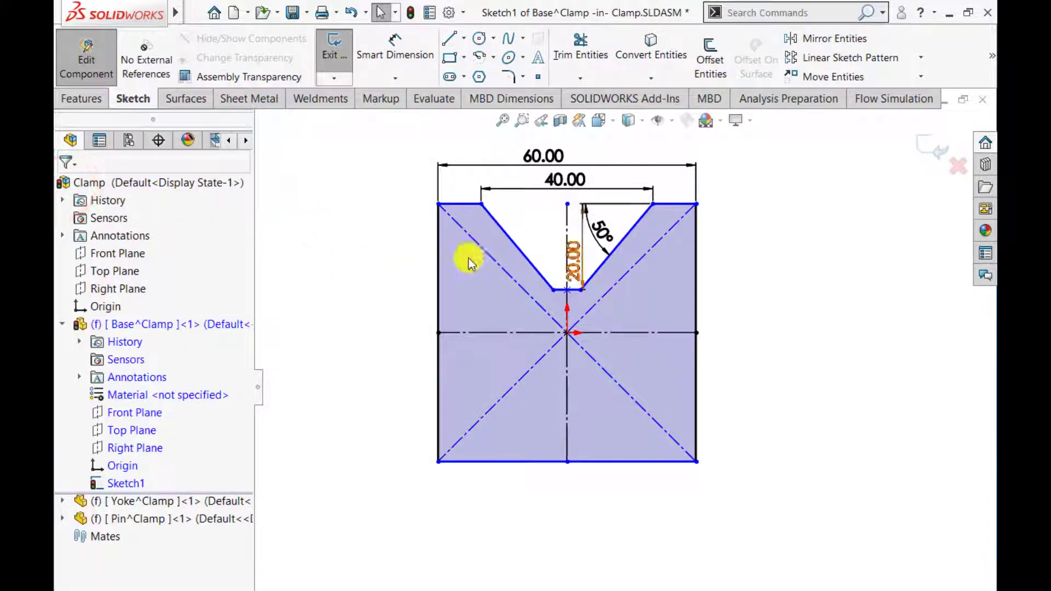
# - Mirror the V-notch's two sloping sides and flat bottom about the square's horizontal centerline
pyautogui.click(509, 239)
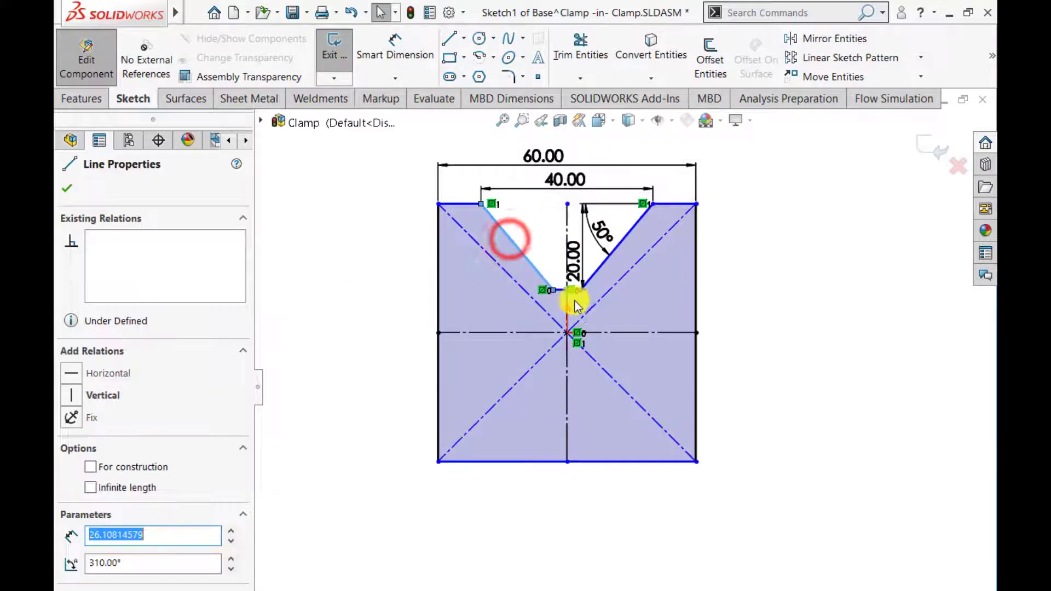
pyautogui.scroll(-5, 572, 294)
pyautogui.keyDown('ctrl'); pyautogui.click(555, 294); pyautogui.keyUp('ctrl')
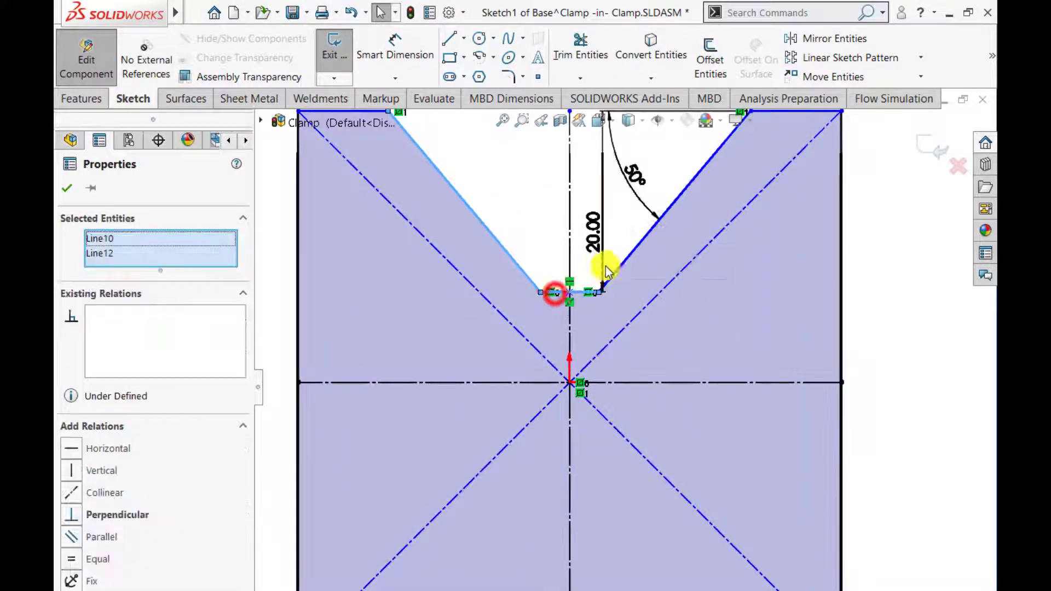
pyautogui.keyDown('ctrl'); pyautogui.click(617, 271); pyautogui.keyUp('ctrl')
pyautogui.scroll(5, 550, 260)
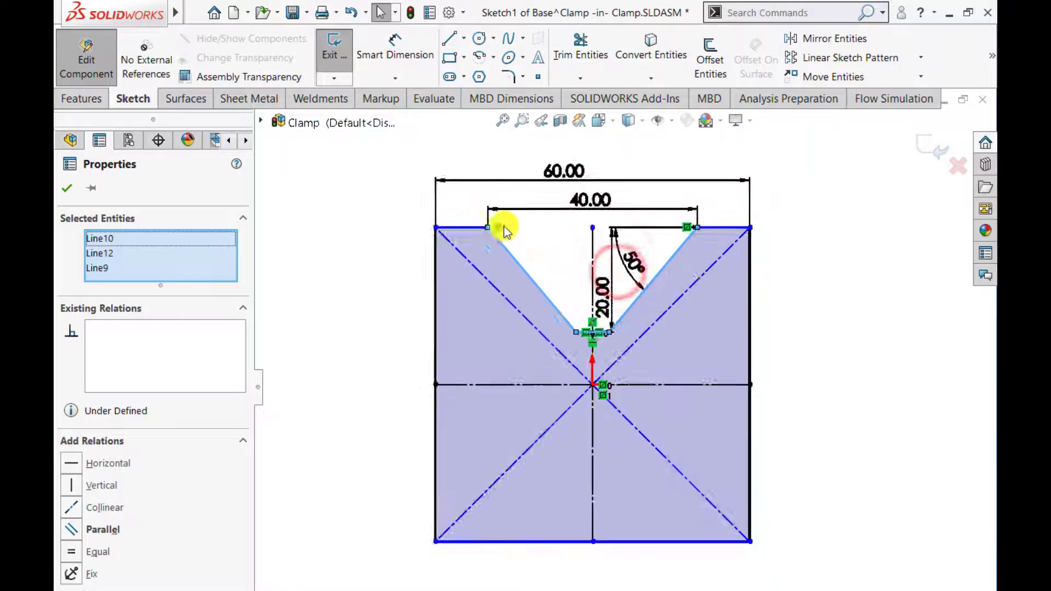
pyautogui.click(805, 38)
pyautogui.click(125, 431)
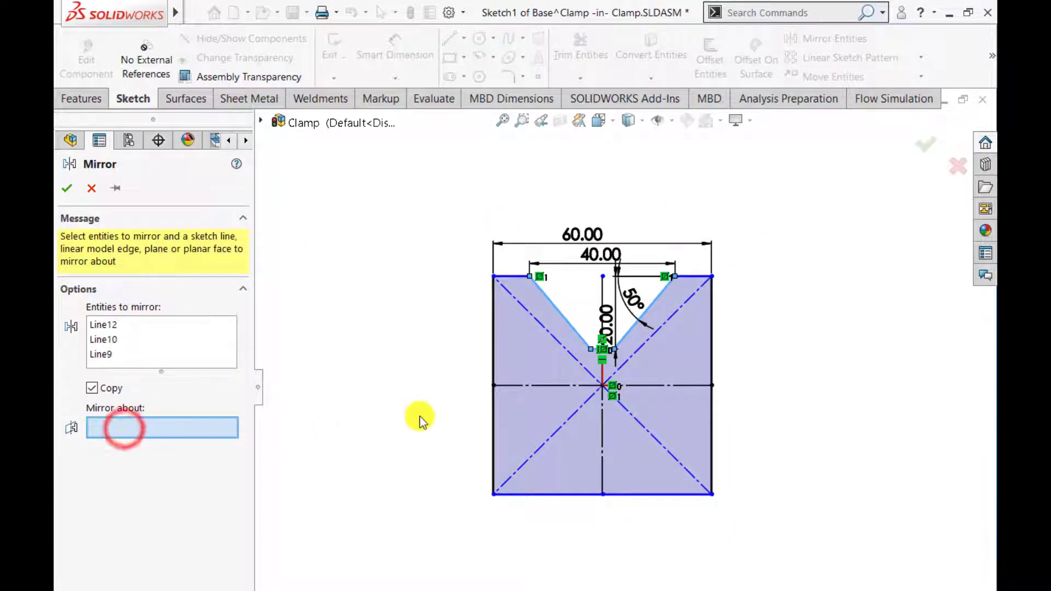
pyautogui.click(529, 385)
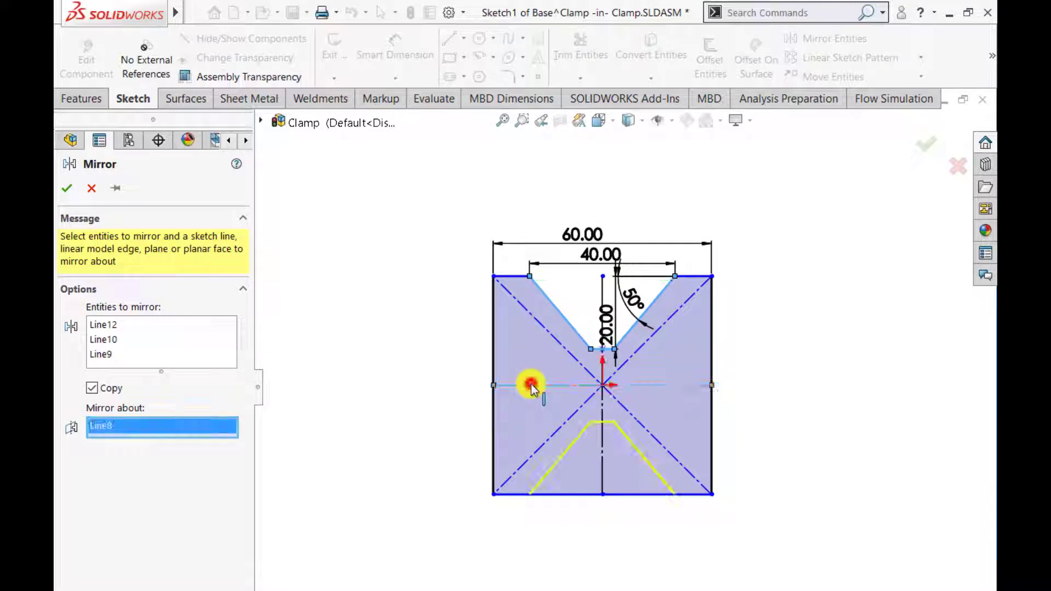
pyautogui.click(67, 189)
# - Trim away both segments of the square's lower edge that span the mirrored notch opening
pyautogui.scroll(-2, 553, 481)
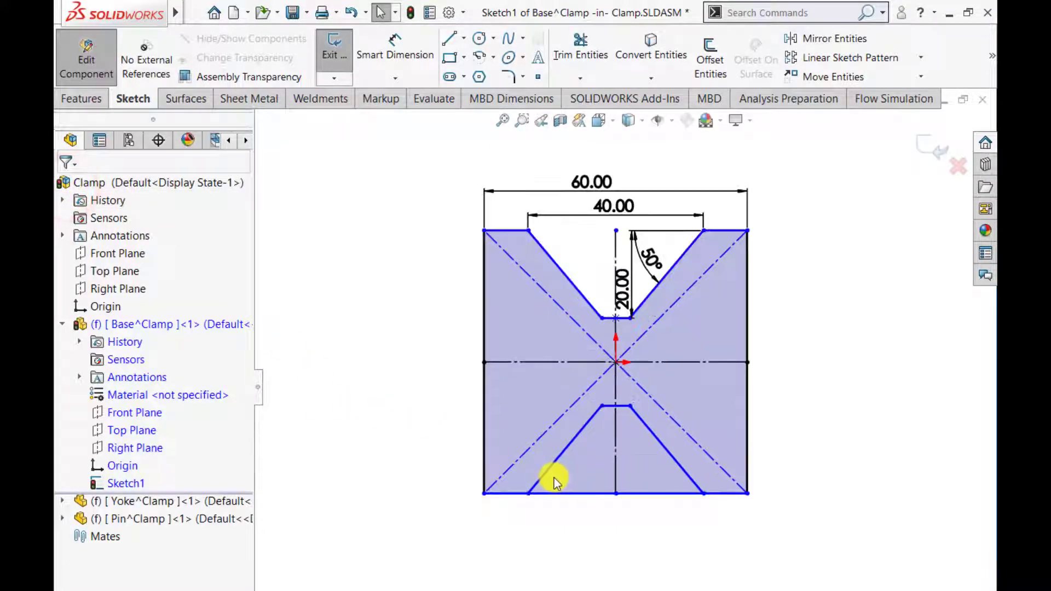
pyautogui.click(580, 52)
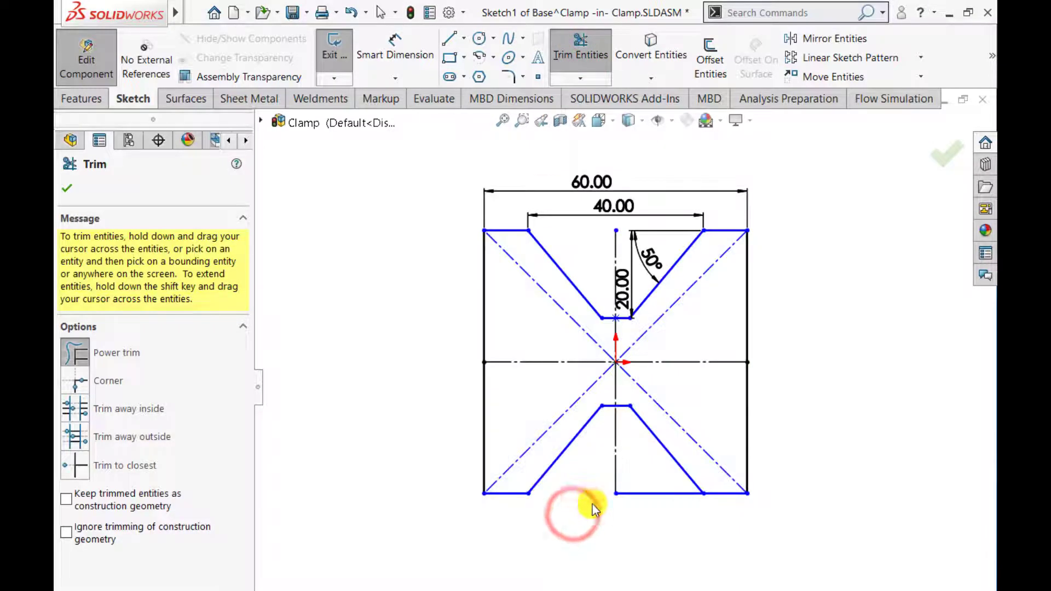
pyautogui.moveTo(661, 516); pyautogui.dragTo(664, 469)
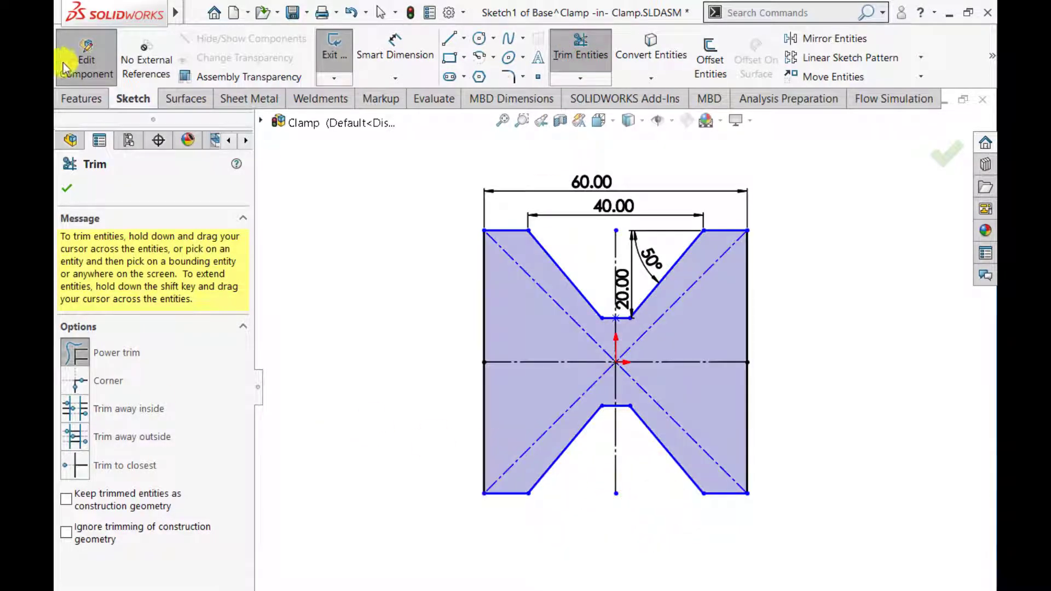
pyautogui.click(65, 191)
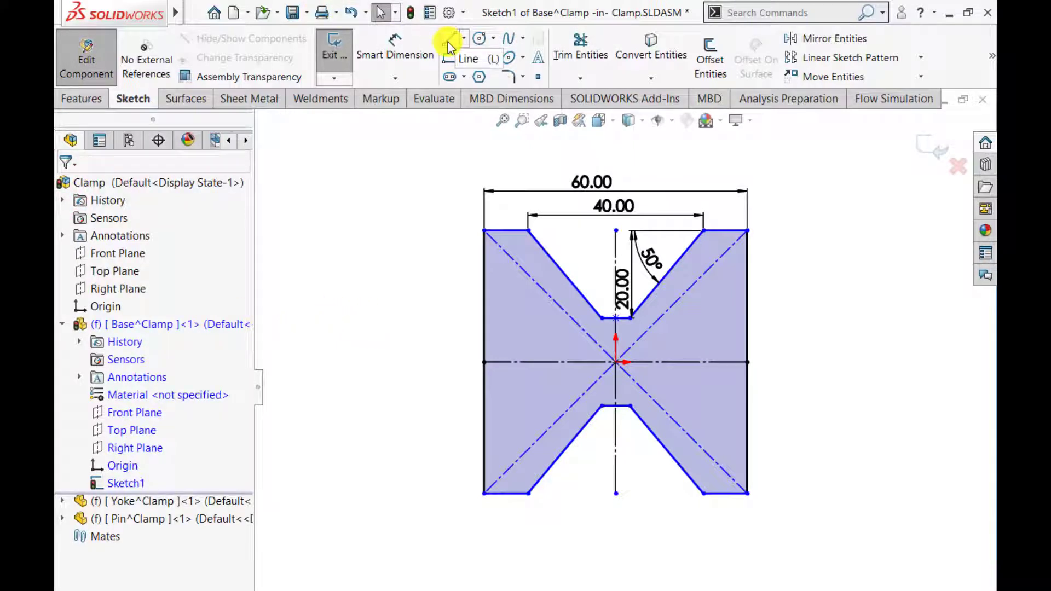
# - Sketch a vertical midpoint line about 12 mm long, centred on the horizontal centerline just inside the square's left edge
pyautogui.click(465, 38)
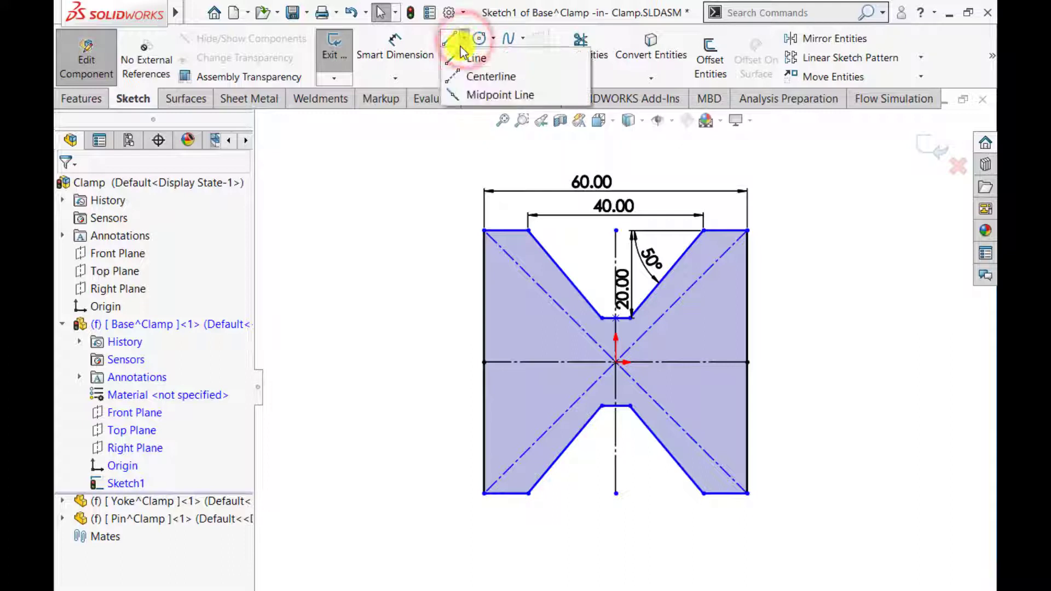
pyautogui.click(461, 95)
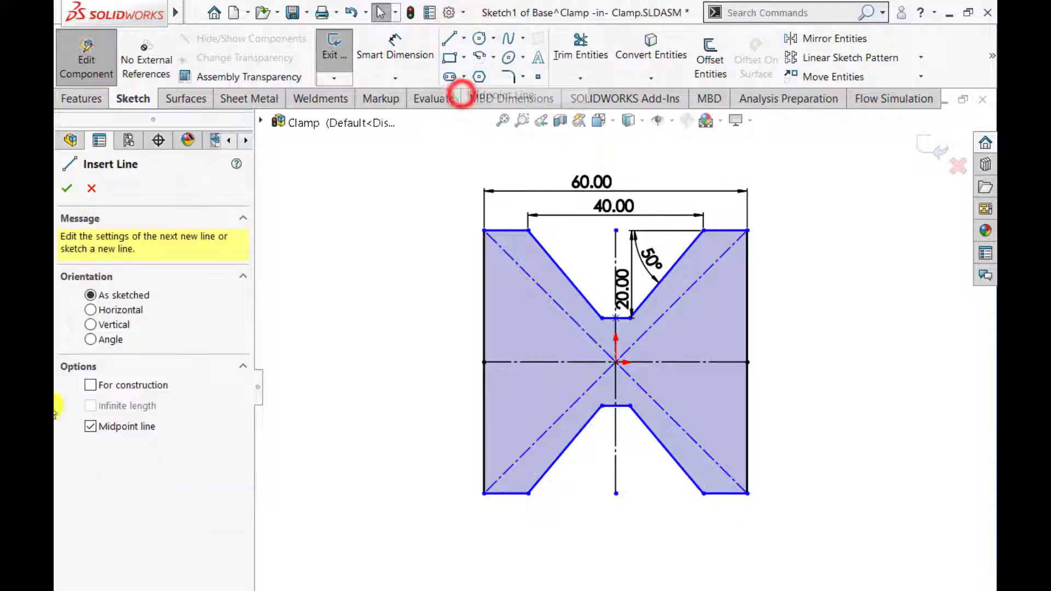
pyautogui.click(506, 361)
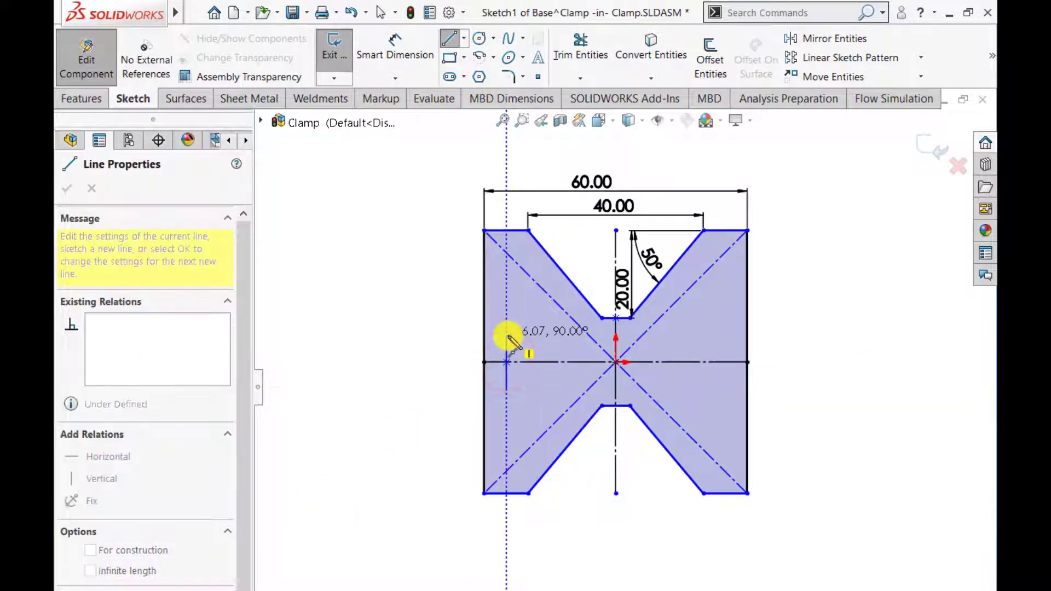
pyautogui.click(508, 338)
pyautogui.press('Escape')
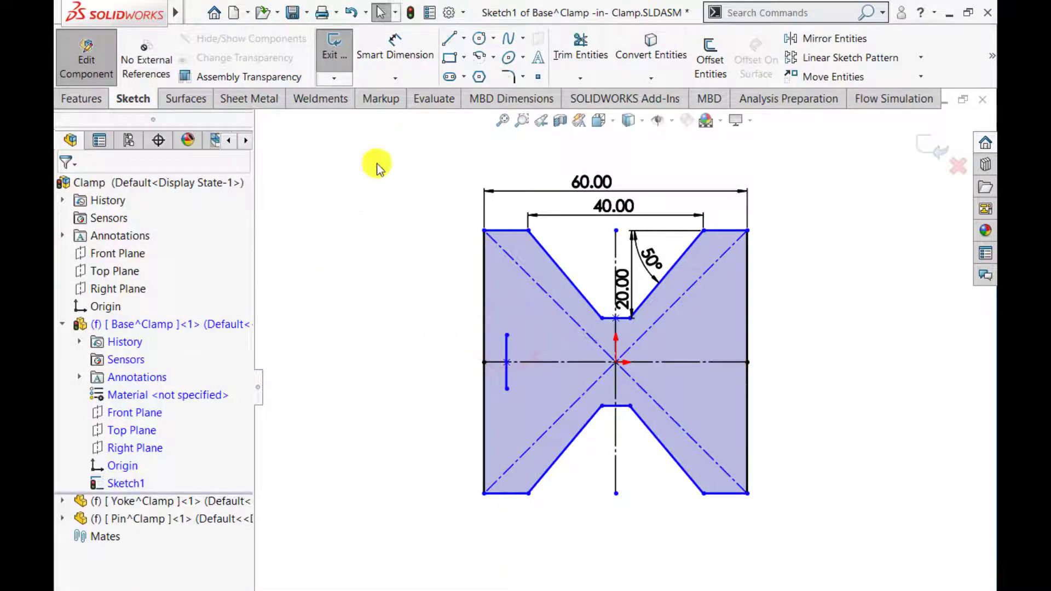
# - Connect both ends of the short vertical line to the square's left edge with horizontal lines, forming a rectangular slot
pyautogui.click(449, 43)
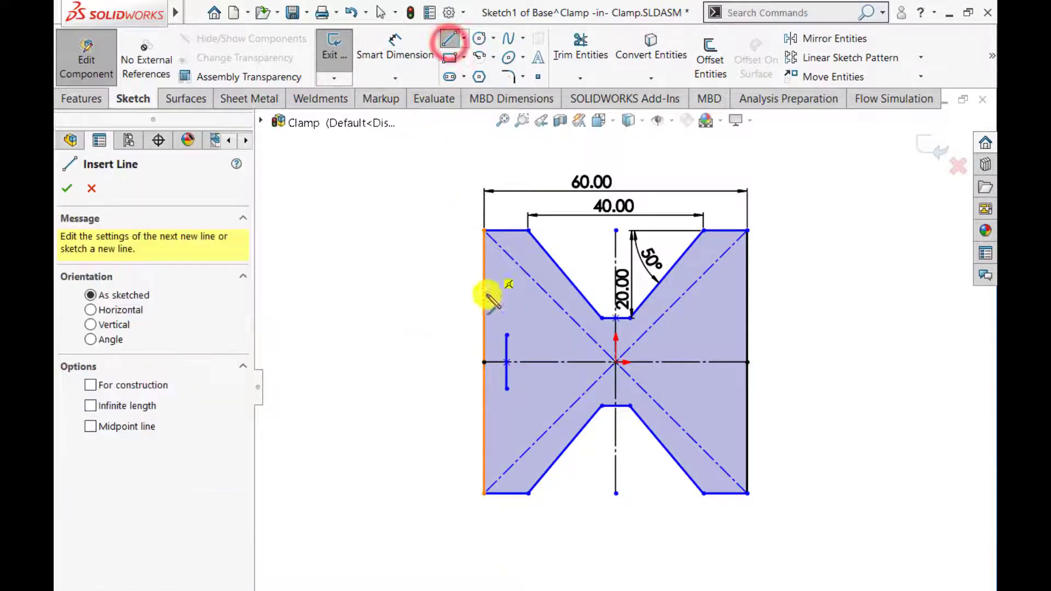
pyautogui.click(506, 334)
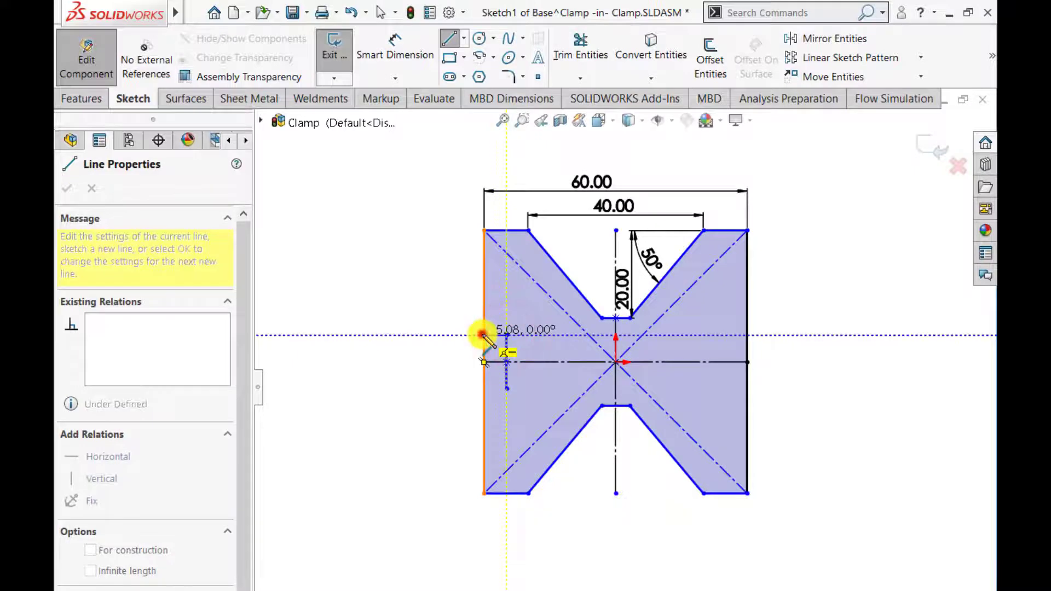
pyautogui.click(483, 334)
pyautogui.doubleClick(420, 383)
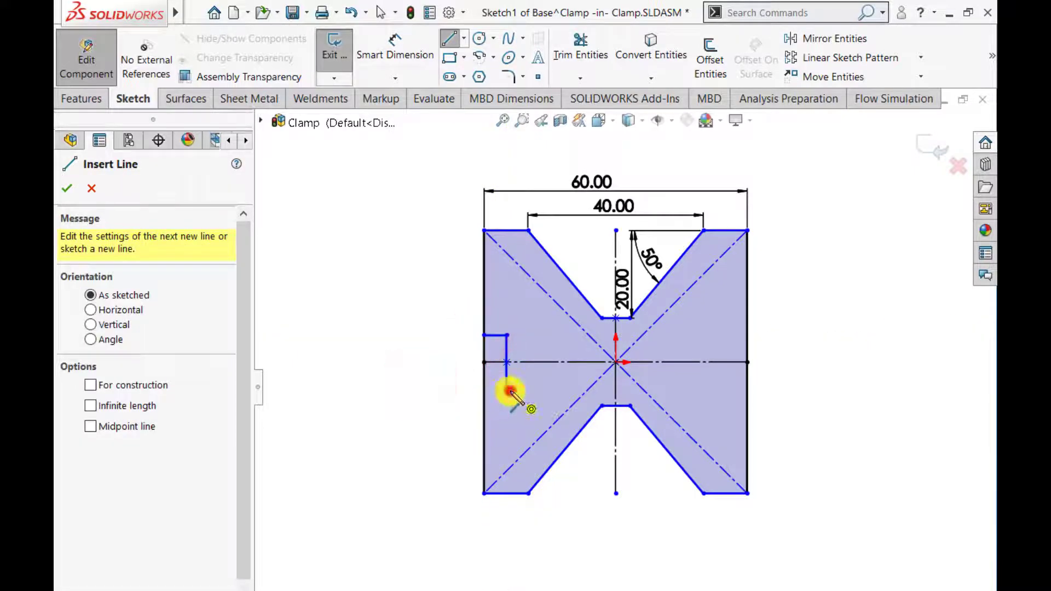
pyautogui.click(506, 388)
pyautogui.click(483, 388)
pyautogui.press('Escape')
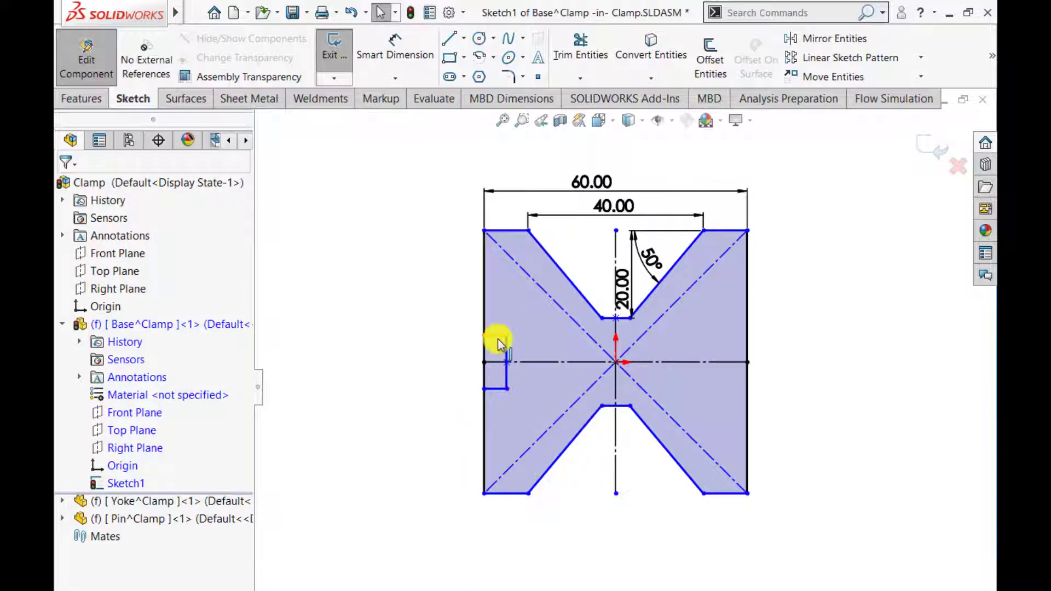
# - Dimension the slot's upper horizontal line and set the slot depth to 6 mm
pyautogui.click(388, 47)
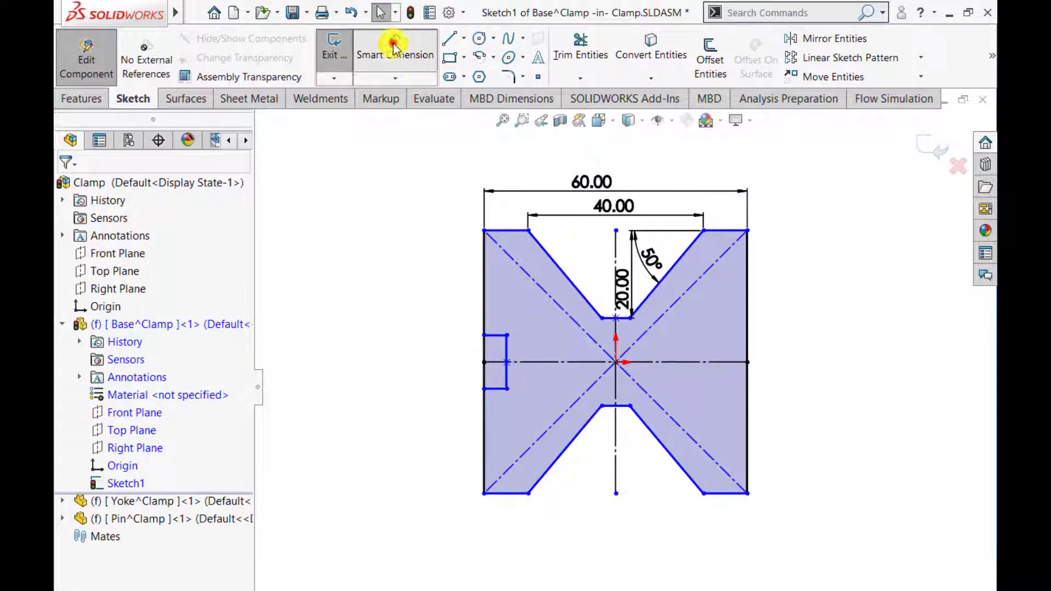
pyautogui.click(494, 335)
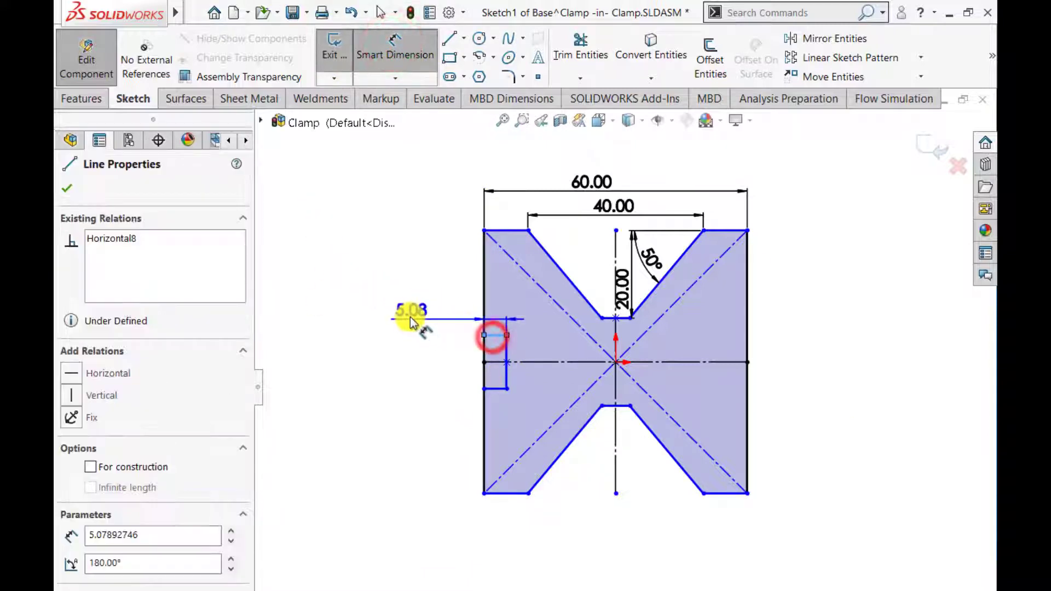
pyautogui.click(413, 316)
pyautogui.write('6')
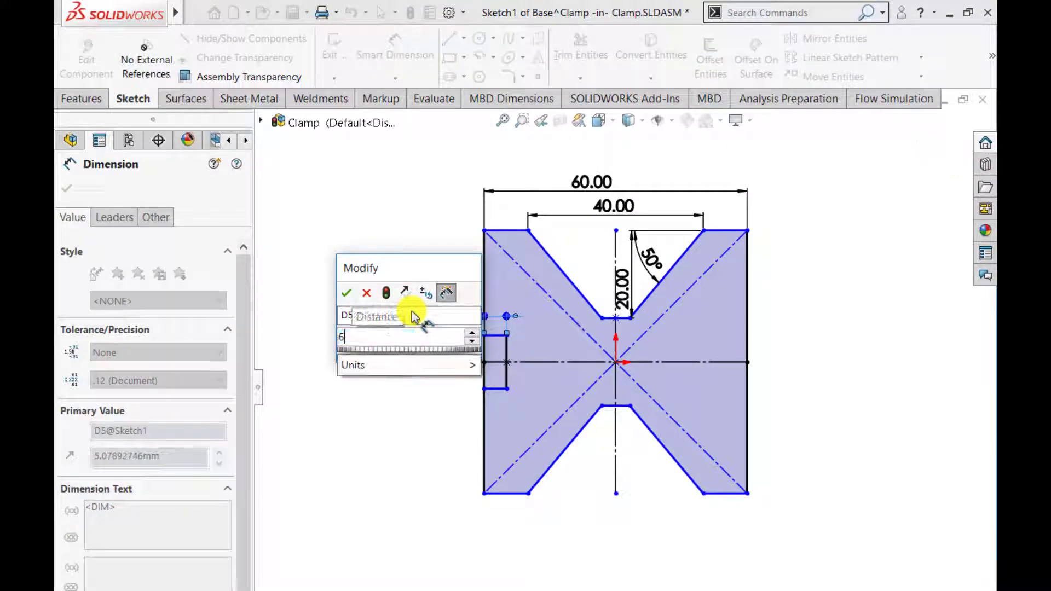
pyautogui.press('Return')
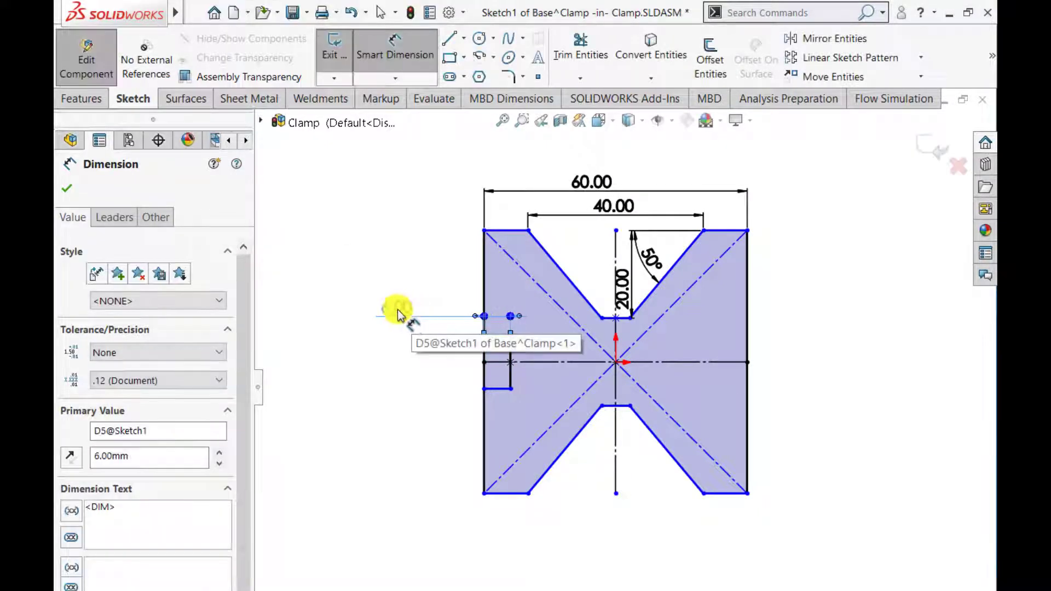
pyautogui.click(70, 187)
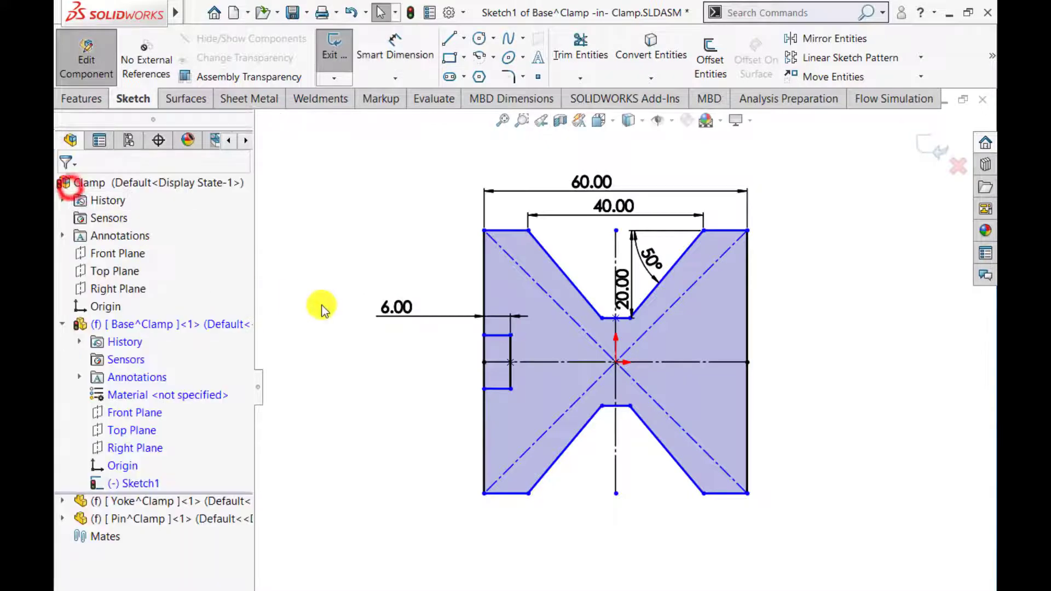
# - Mirror the left slot's three lines about the square's vertical centerline
pyautogui.click(495, 336)
pyautogui.keyDown('ctrl'); pyautogui.click(510, 348); pyautogui.keyUp('ctrl')
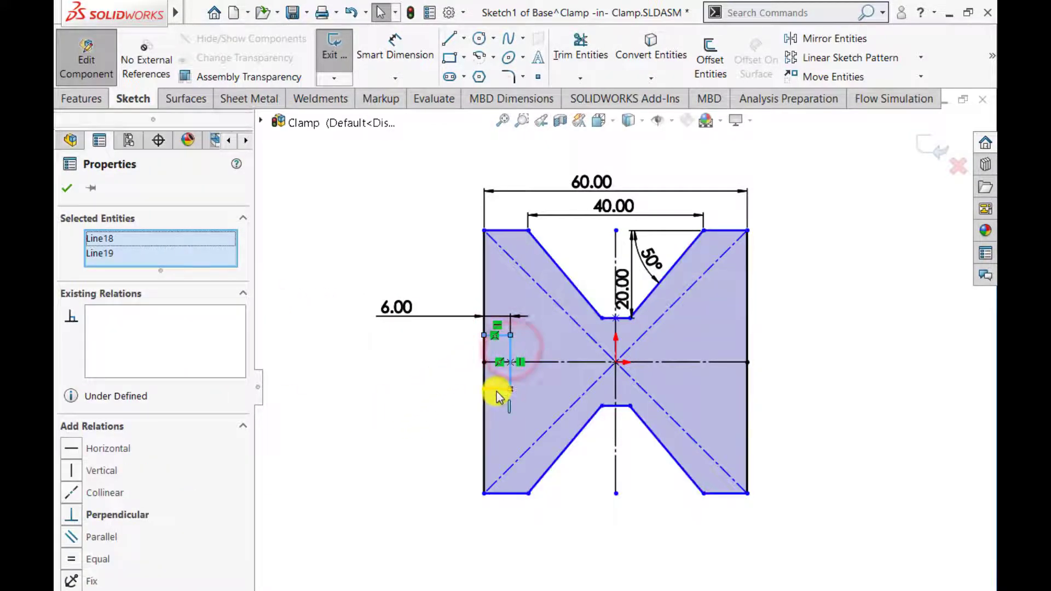
pyautogui.keyDown('ctrl'); pyautogui.click(495, 389); pyautogui.keyUp('ctrl')
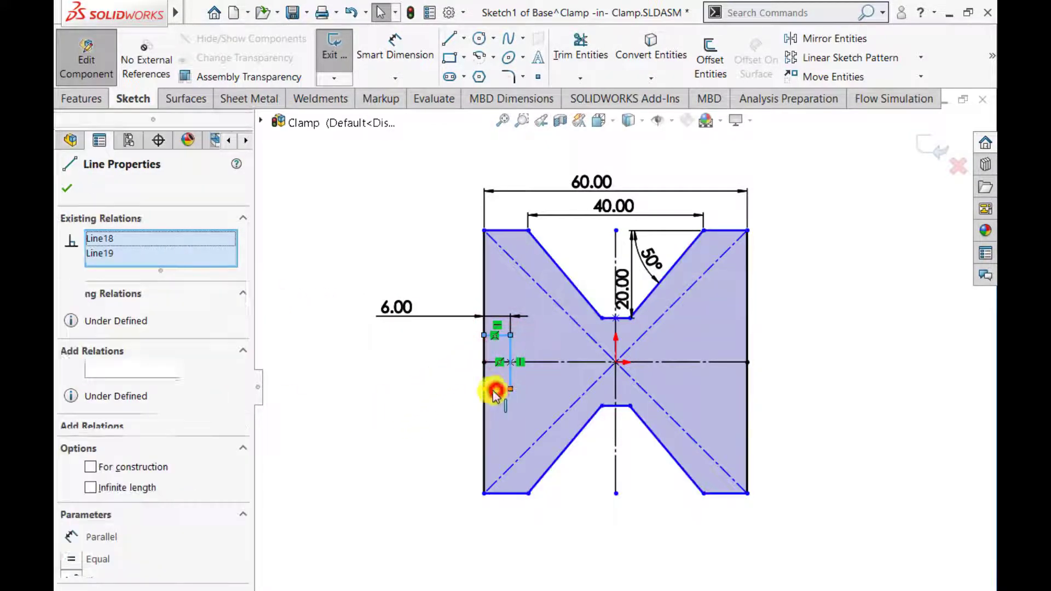
pyautogui.click(815, 43)
pyautogui.click(131, 427)
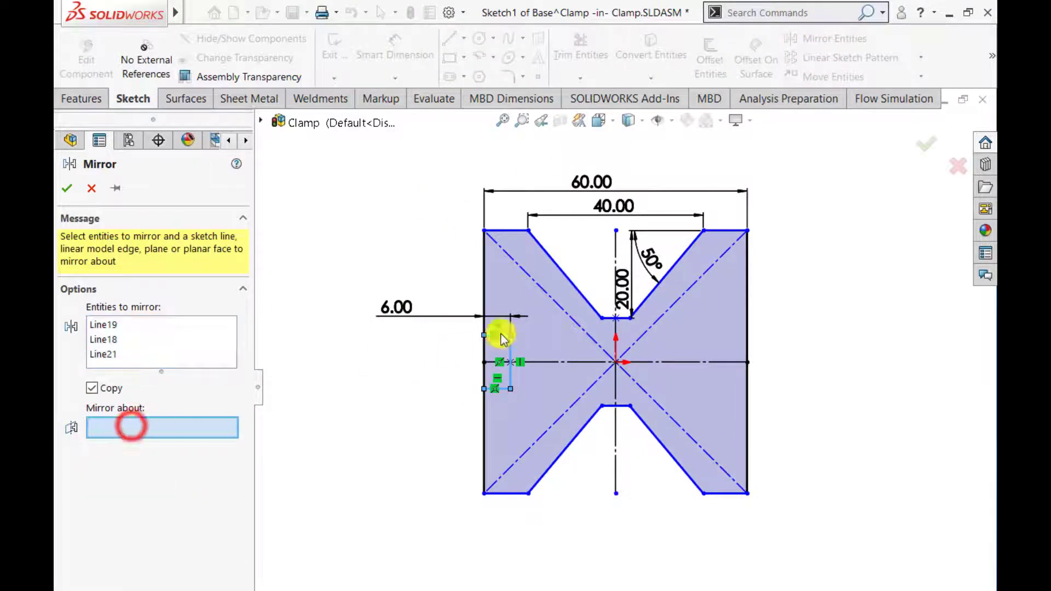
pyautogui.click(616, 335)
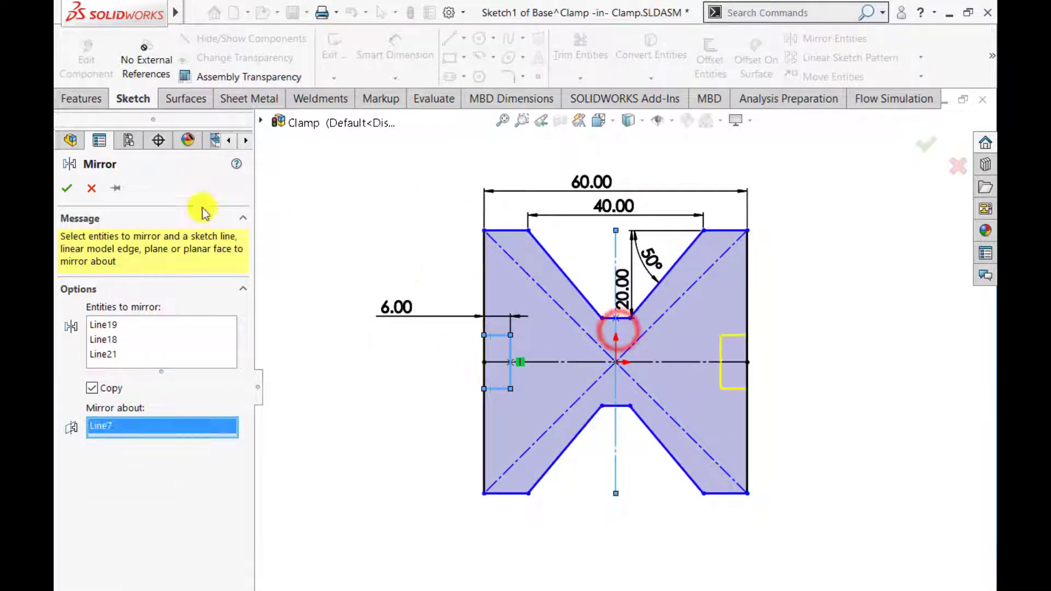
pyautogui.click(67, 188)
pyautogui.click(334, 197)
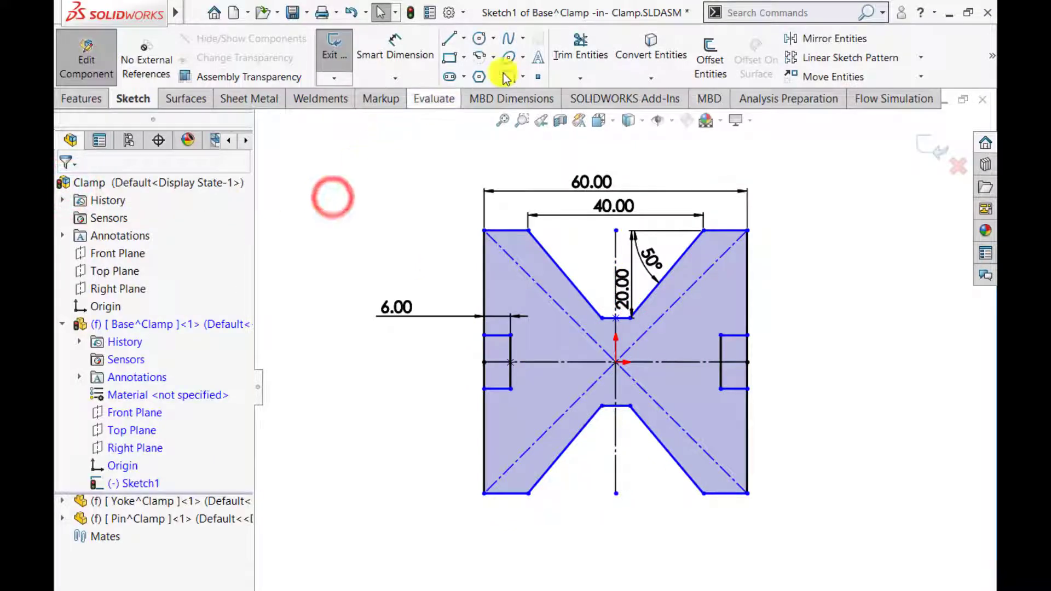
# - Trim away the segments of the square's left and right edges that close the two slot openings
pyautogui.click(579, 46)
pyautogui.moveTo(450, 342)
pyautogui.mouseDown()
pyautogui.moveTo(489, 344)
pyautogui.moveTo(460, 373)
pyautogui.moveTo(423, 375)
pyautogui.mouseUp()
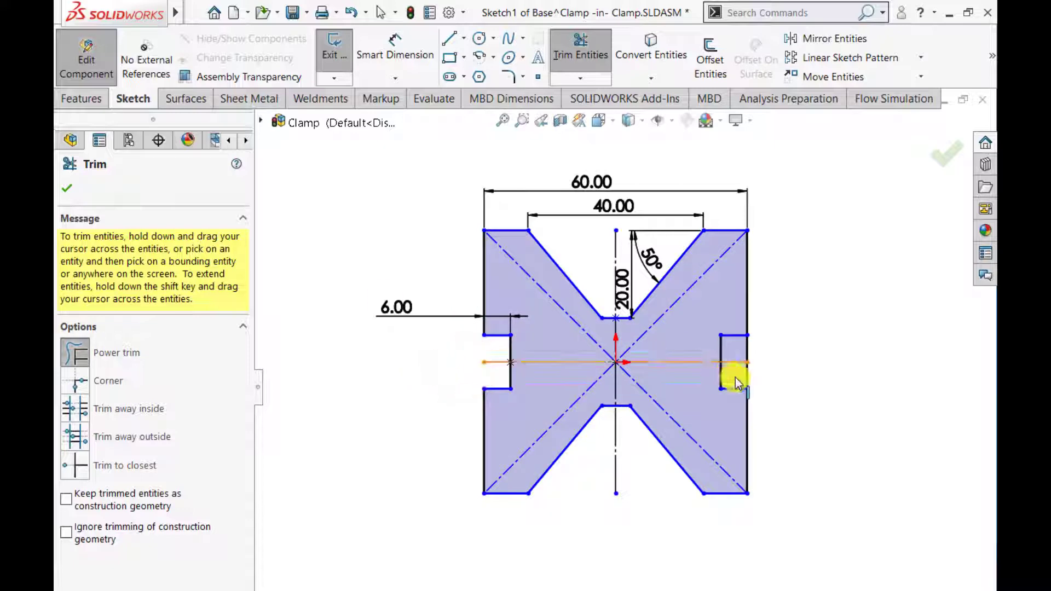
pyautogui.moveTo(770, 351)
pyautogui.mouseDown()
pyautogui.moveTo(741, 347)
pyautogui.moveTo(772, 380)
pyautogui.moveTo(738, 372)
pyautogui.mouseUp()
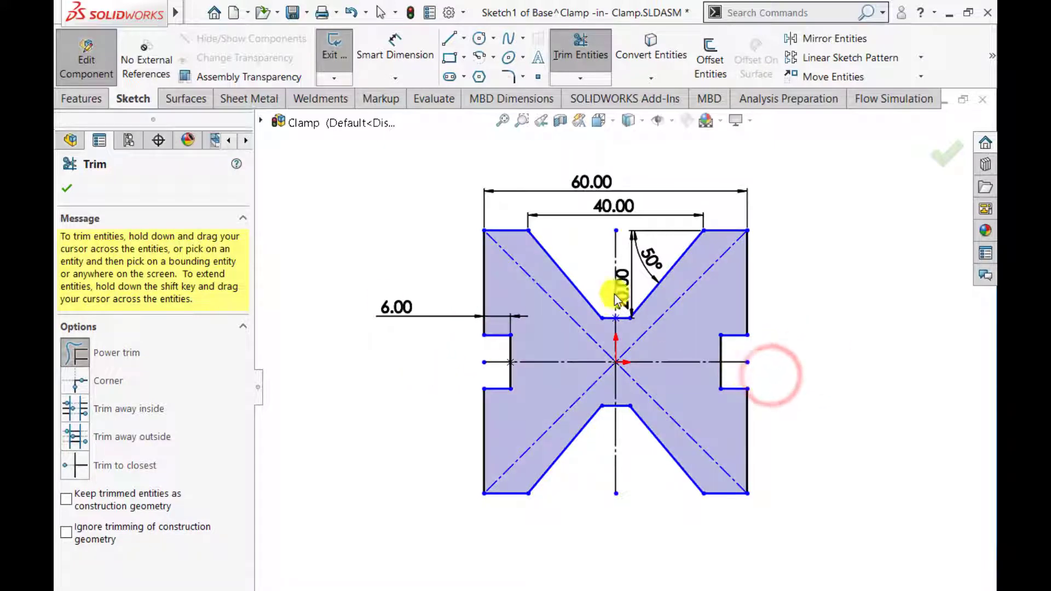
pyautogui.click(67, 188)
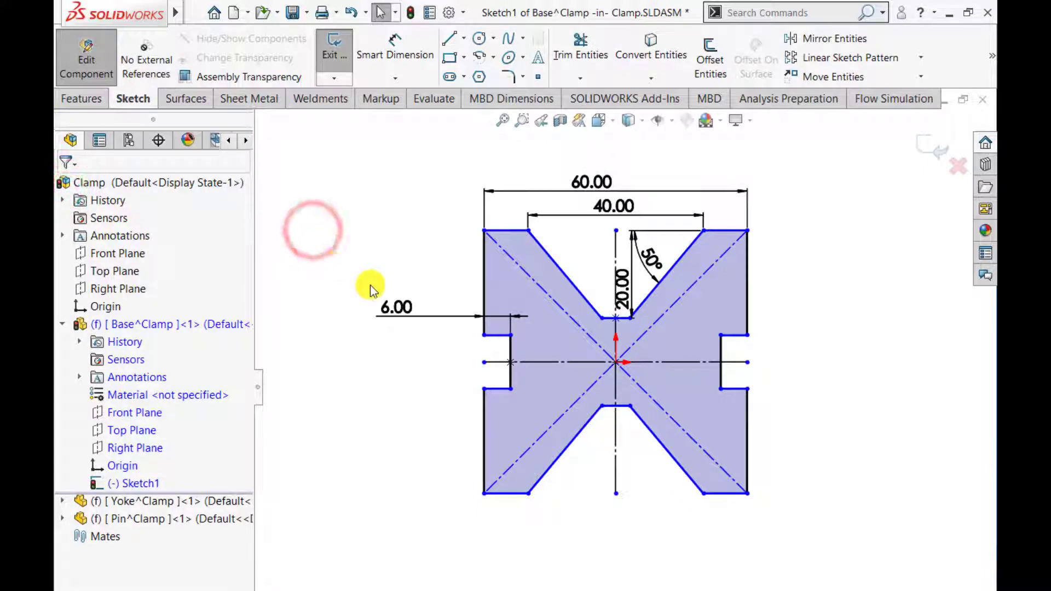
pyautogui.click(482, 284)
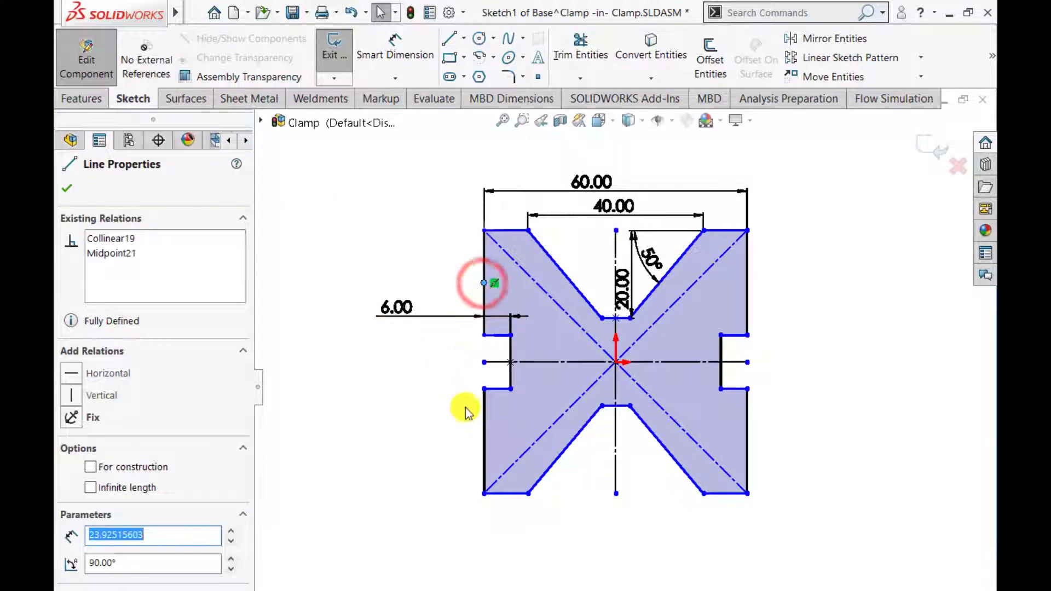
pyautogui.click(482, 420)
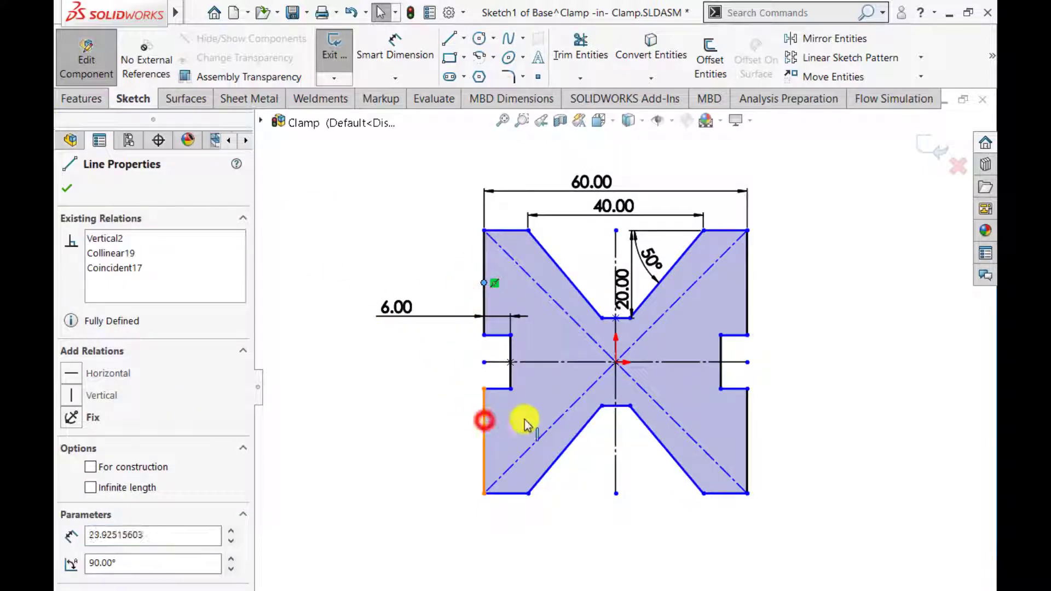
pyautogui.keyDown('ctrl'); pyautogui.click(748, 291); pyautogui.keyUp('ctrl')
pyautogui.keyDown('ctrl'); pyautogui.click(747, 421); pyautogui.keyUp('ctrl')
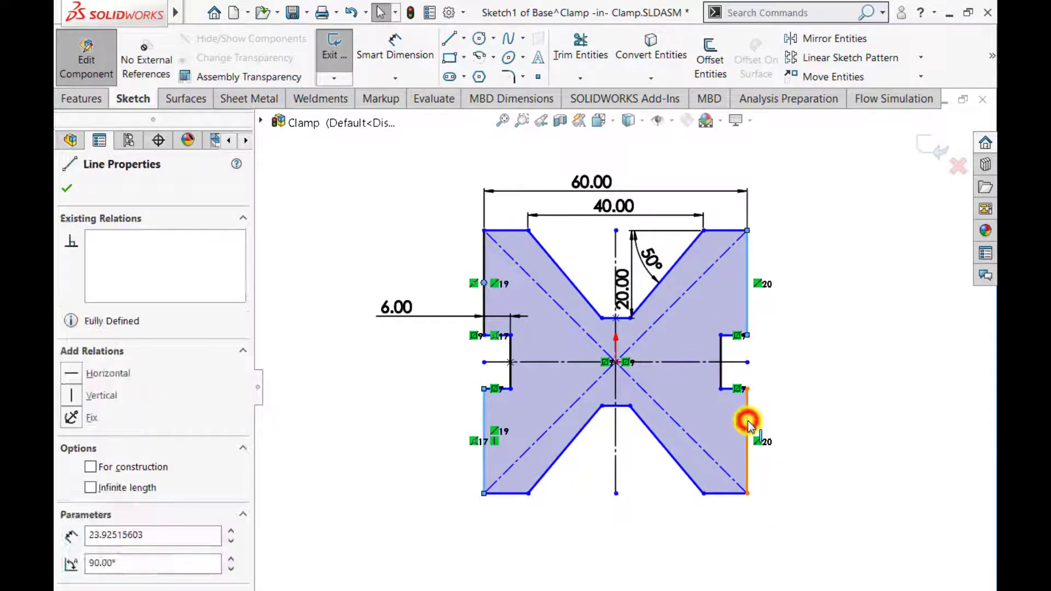
pyautogui.click(404, 405)
# - Make the two segments of the profile's right edge, above and below the slot, equal in length
pyautogui.click(748, 296)
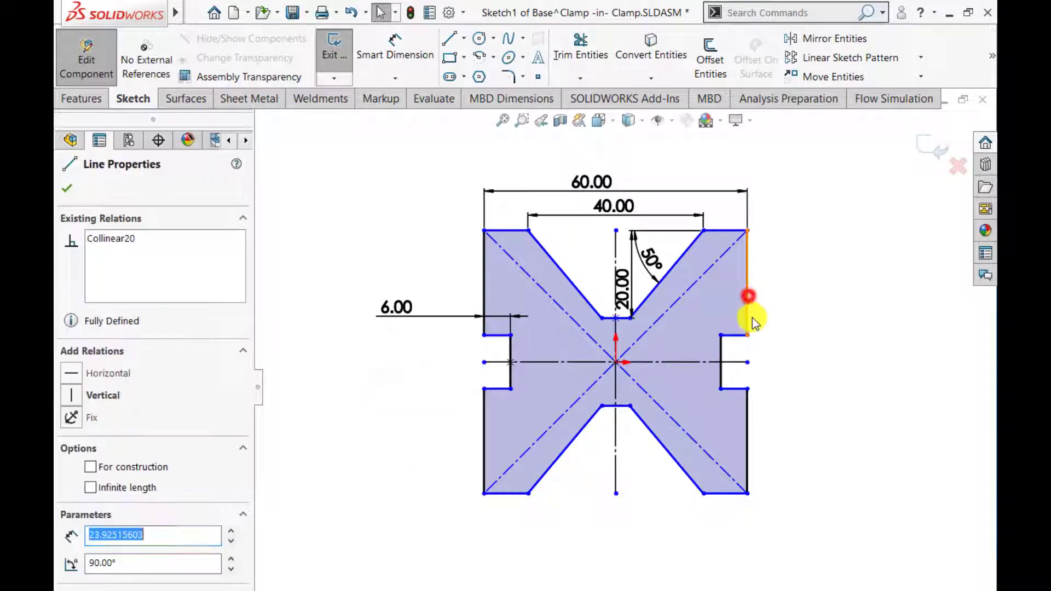
pyautogui.keyDown('ctrl'); pyautogui.click(749, 421); pyautogui.keyUp('ctrl')
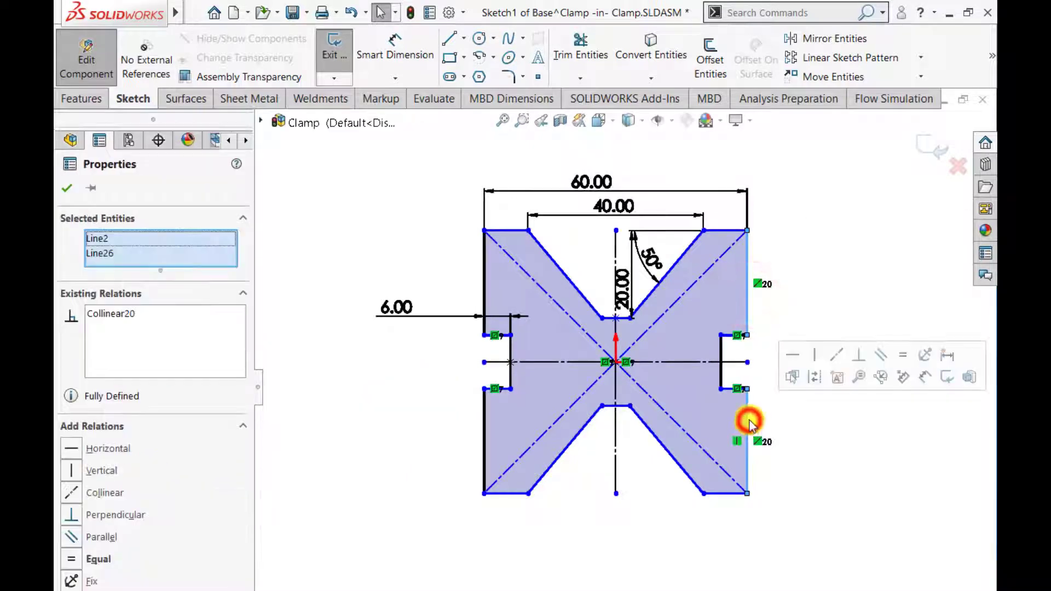
pyautogui.click(901, 355)
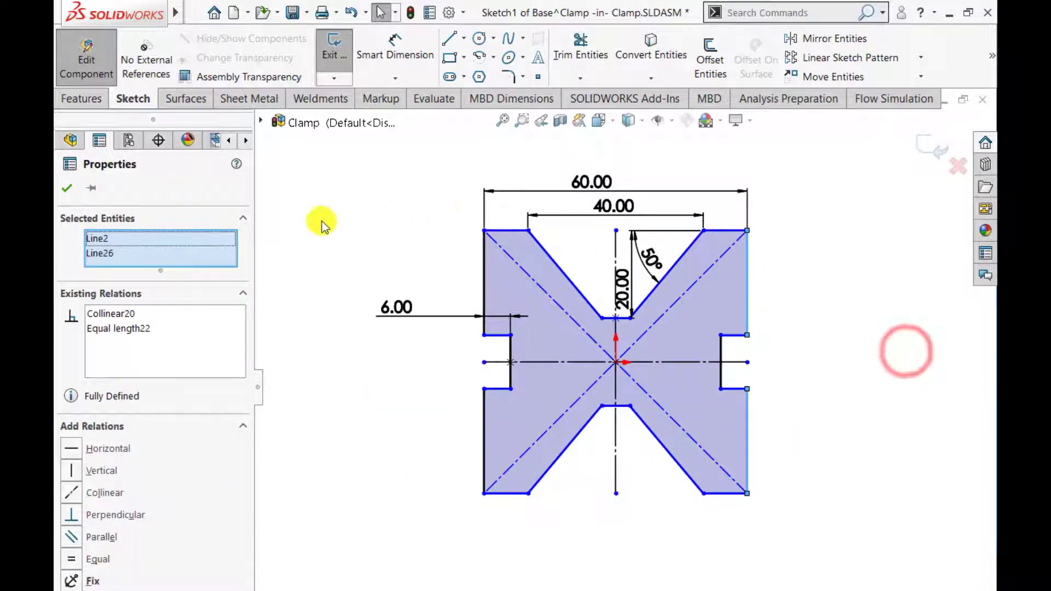
pyautogui.click(67, 194)
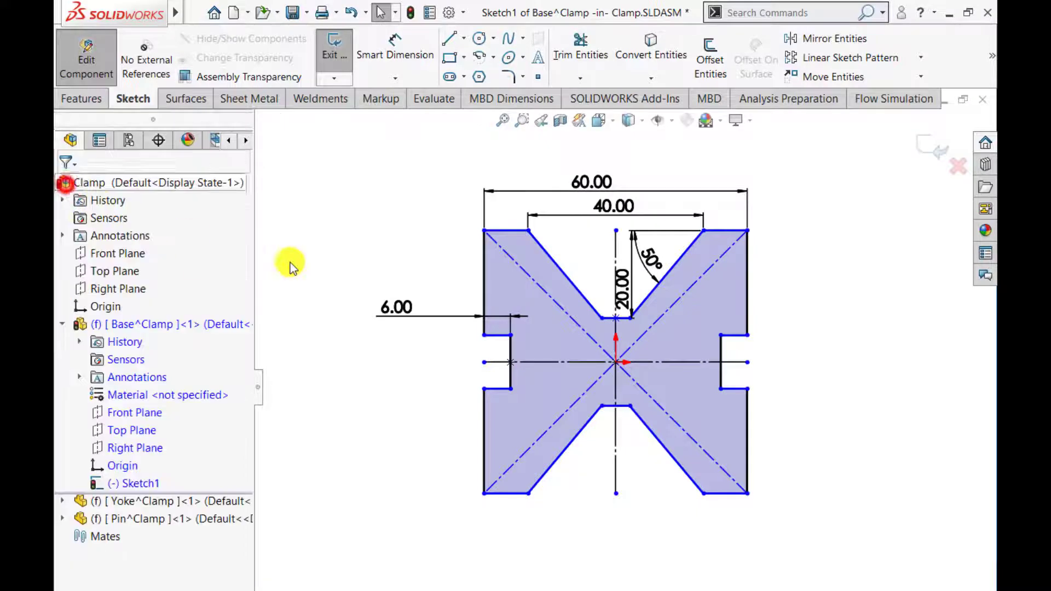
# - Make both segments of the profile's left edge equal in length to the upper segment of the right edge
pyautogui.click(751, 284)
pyautogui.keyDown('ctrl'); pyautogui.click(484, 282); pyautogui.keyUp('ctrl')
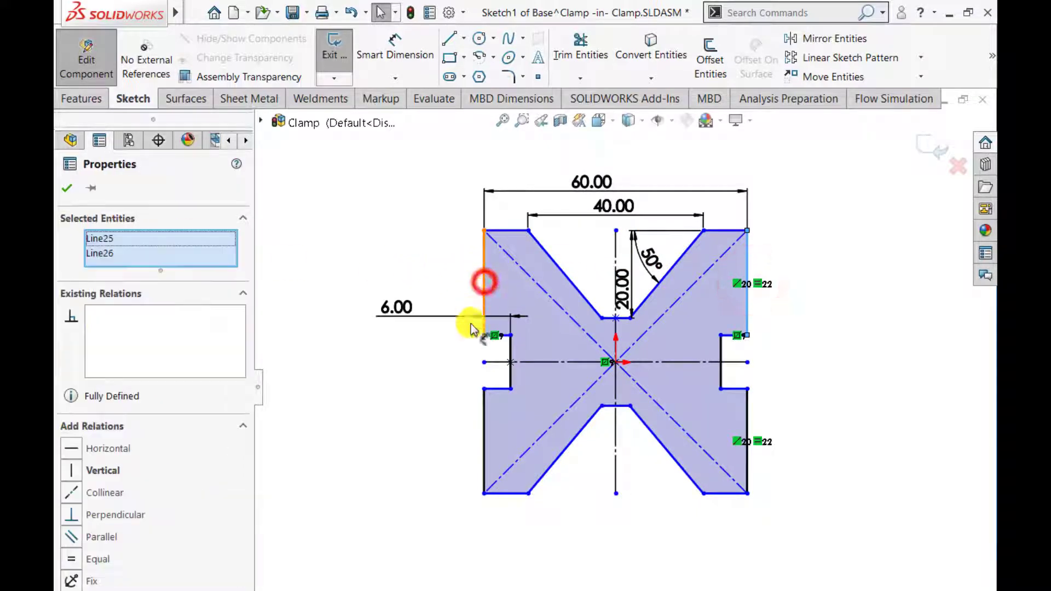
pyautogui.keyDown('ctrl'); pyautogui.click(485, 408); pyautogui.keyUp('ctrl')
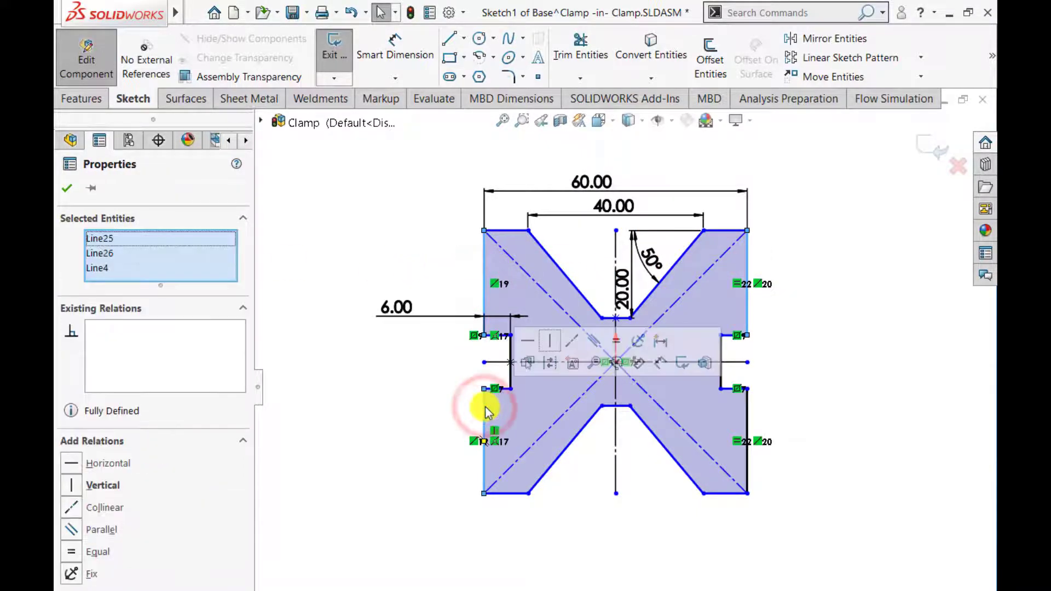
pyautogui.click(616, 343)
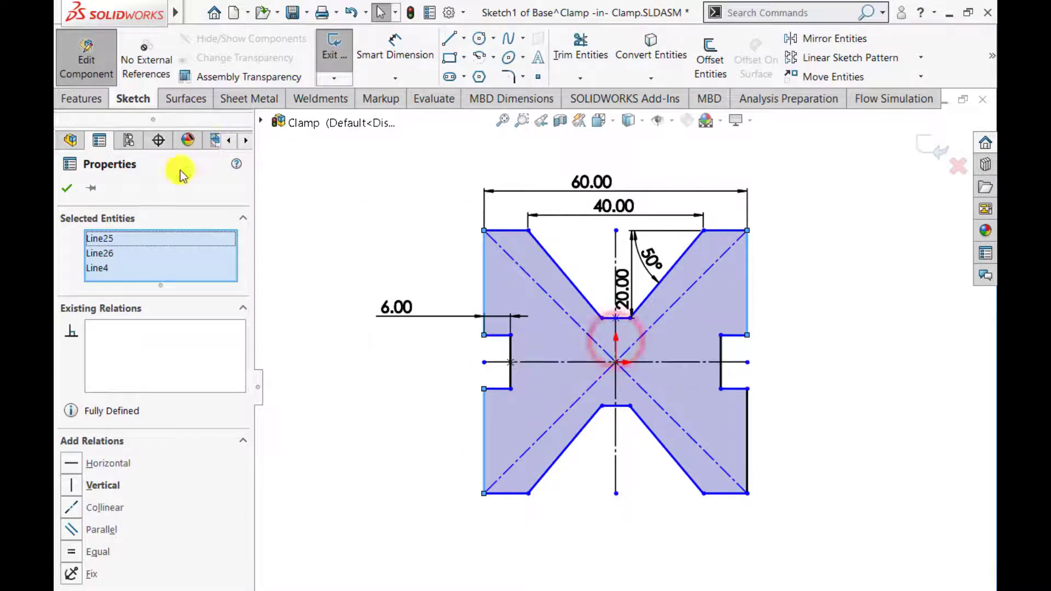
pyautogui.click(67, 188)
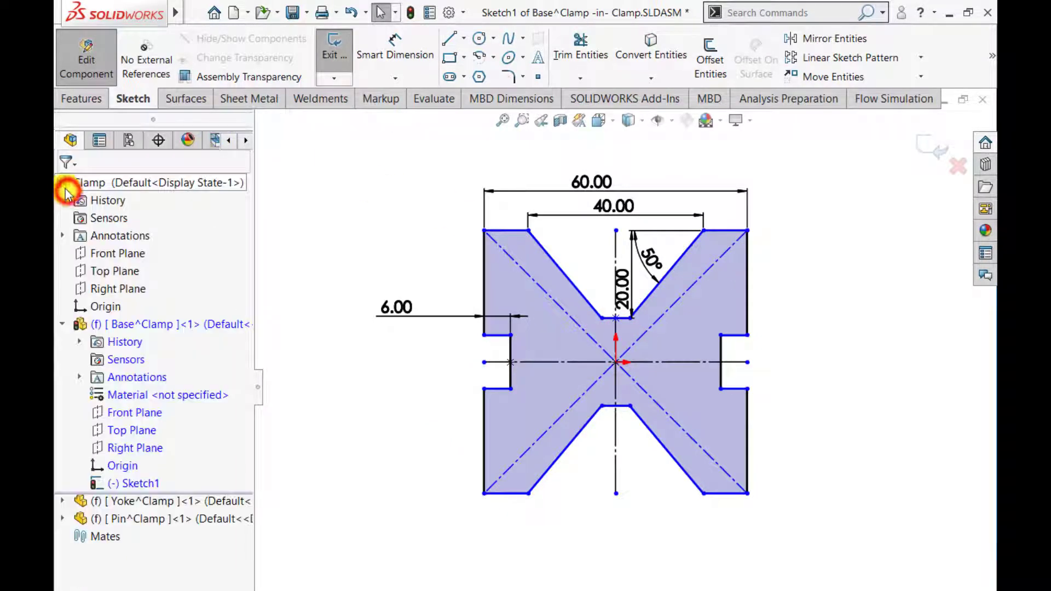
# - Dimension the upper segment of the profile's left edge and set its length to 24 mm
pyautogui.click(398, 42)
pyautogui.click(482, 275)
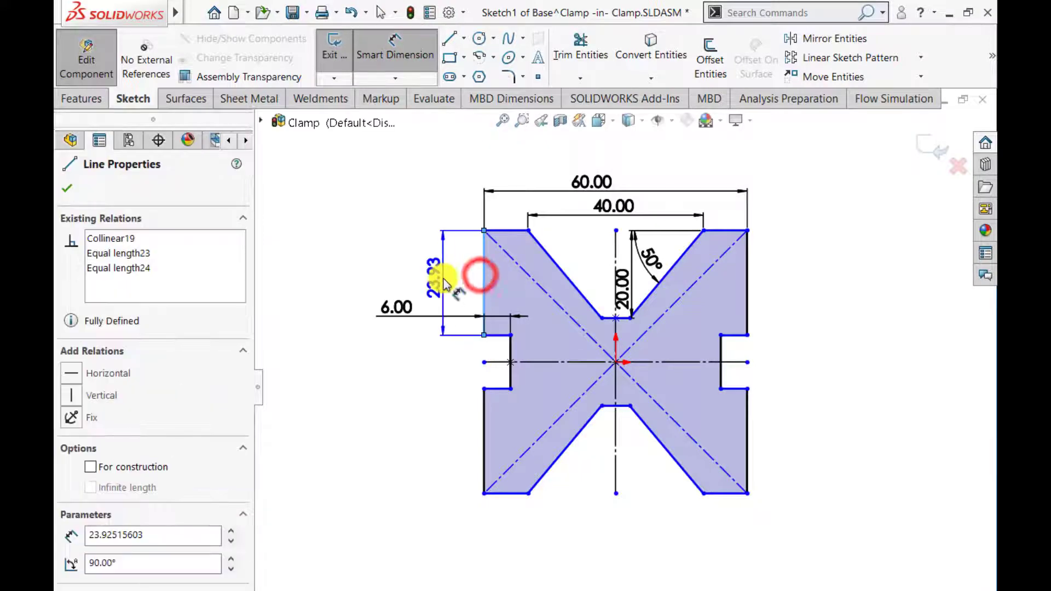
pyautogui.click(444, 279)
pyautogui.write('2')
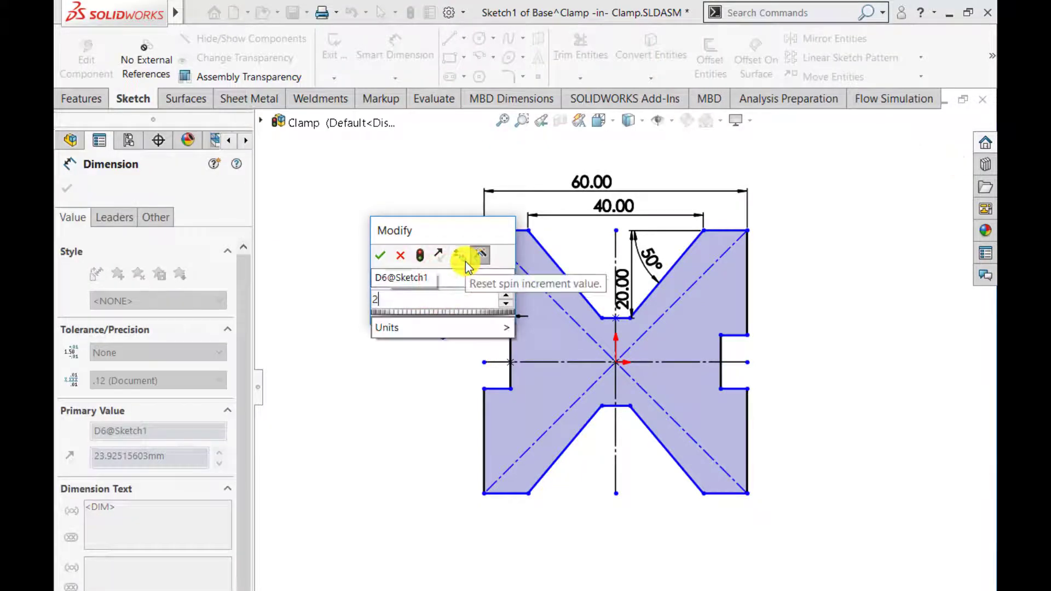
pyautogui.write('4')
pyautogui.press('Return')
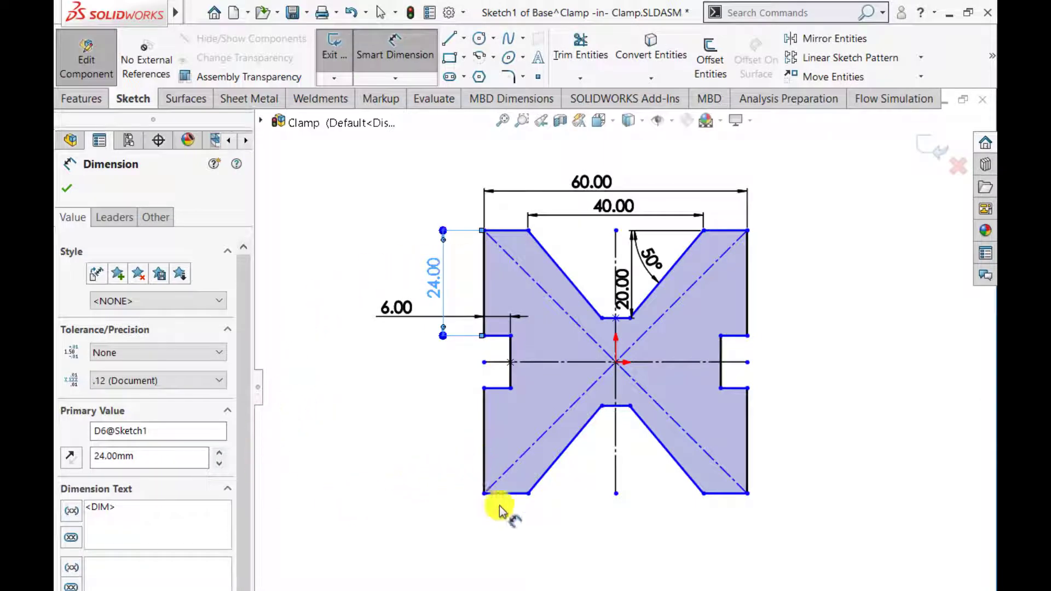
# - Dimension the profile's overall height at 60 mm and move the 20 mm notch depth dimension outside the profile's right edge
pyautogui.click(720, 494)
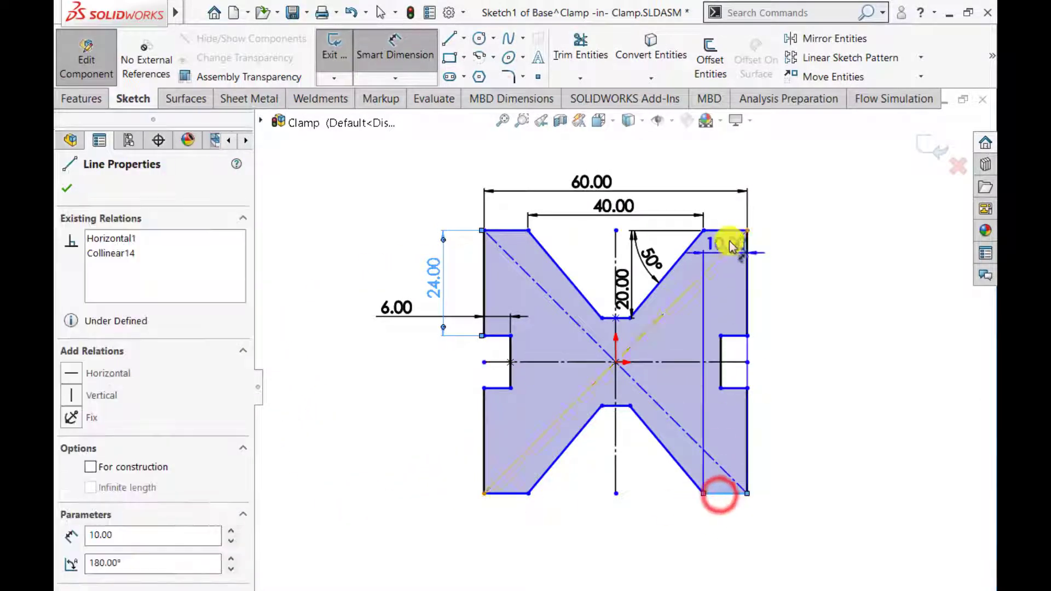
pyautogui.click(728, 232)
pyautogui.click(816, 327)
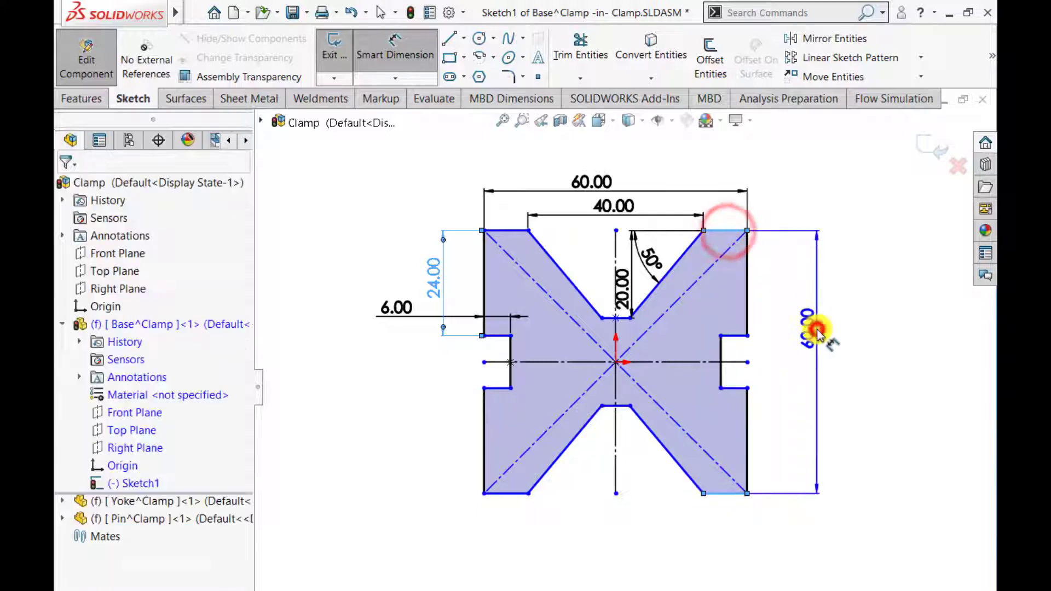
pyautogui.click(754, 307)
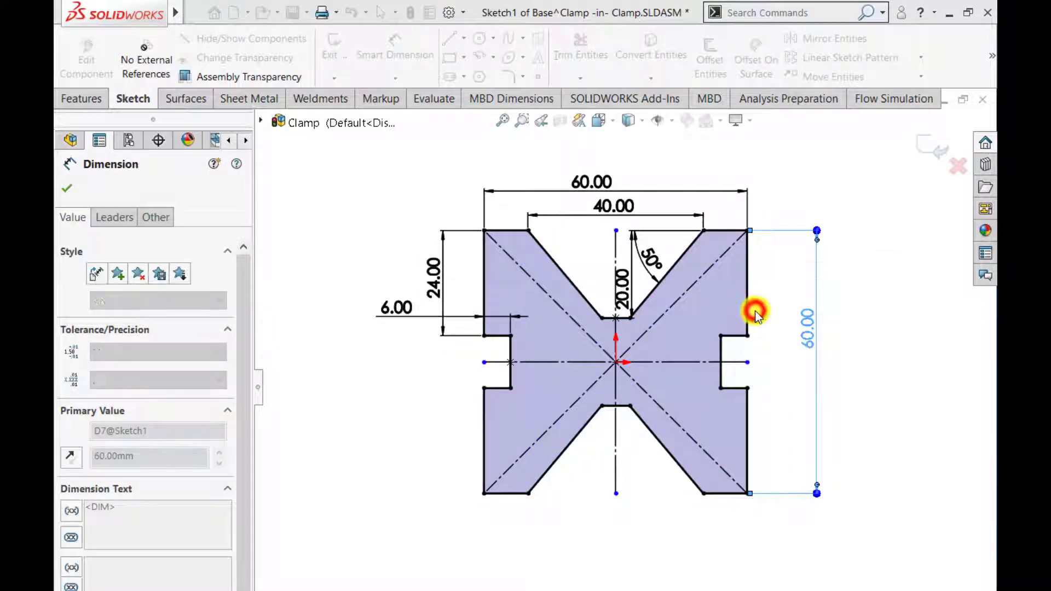
pyautogui.click(71, 190)
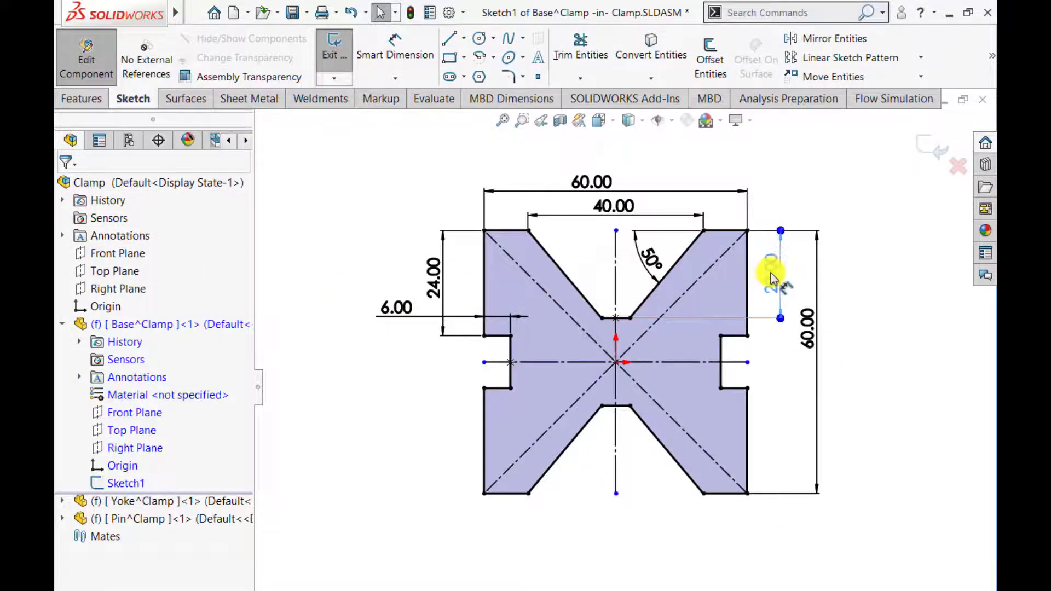
pyautogui.click(771, 277)
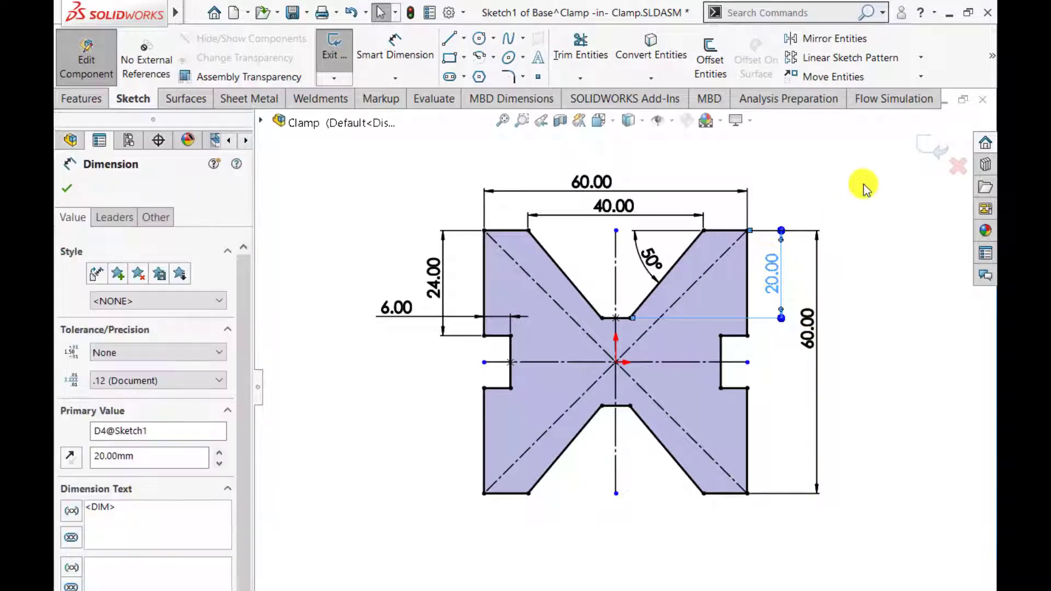
# - Finish the Base sketch and extrude the profile 100 mm with the Mid Plane end condition
pyautogui.click(925, 151)
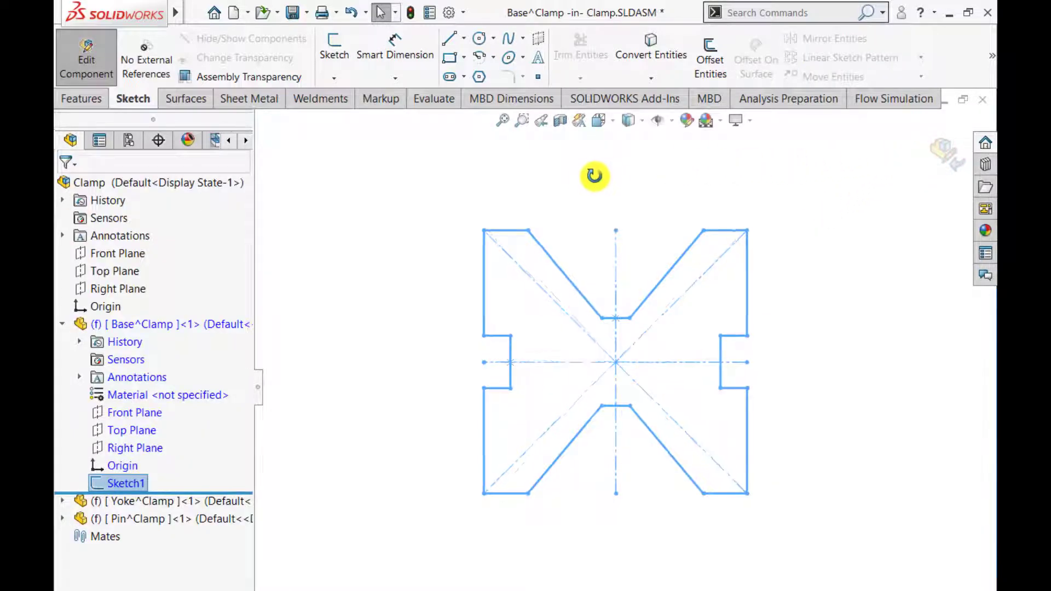
pyautogui.moveTo(594, 175)
pyautogui.mouseDown(button='middle')
pyautogui.moveTo(540, 204)
pyautogui.moveTo(471, 172)
pyautogui.mouseUp(button='middle')
pyautogui.click(76, 102)
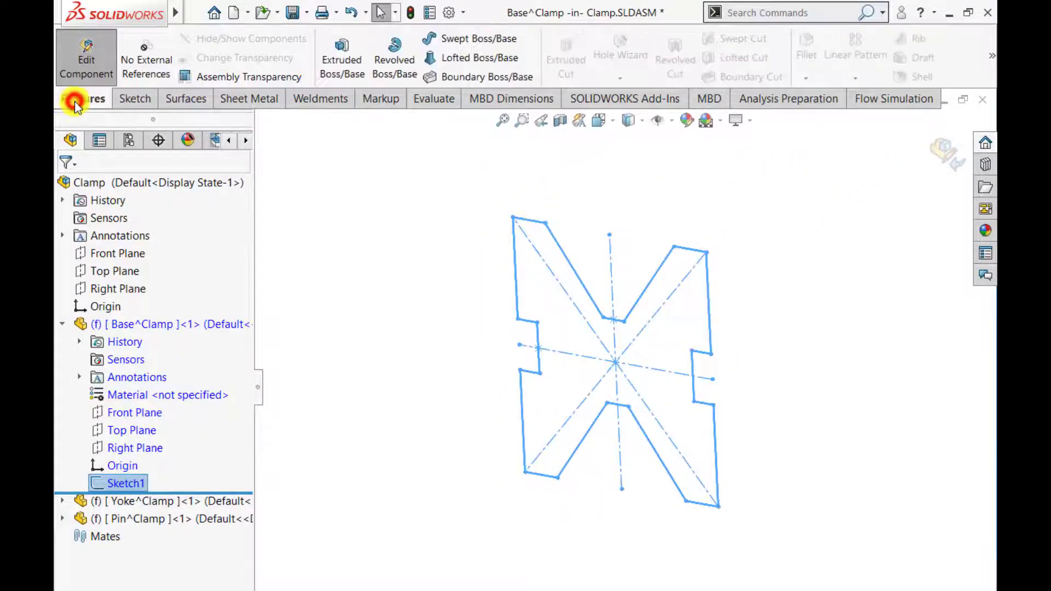
pyautogui.click(333, 59)
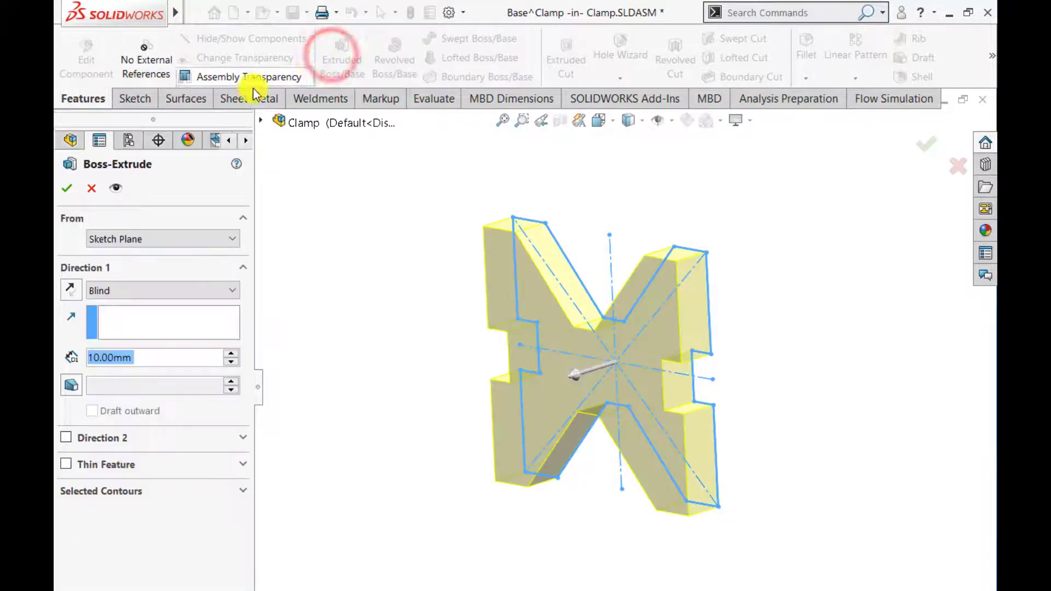
pyautogui.click(127, 286)
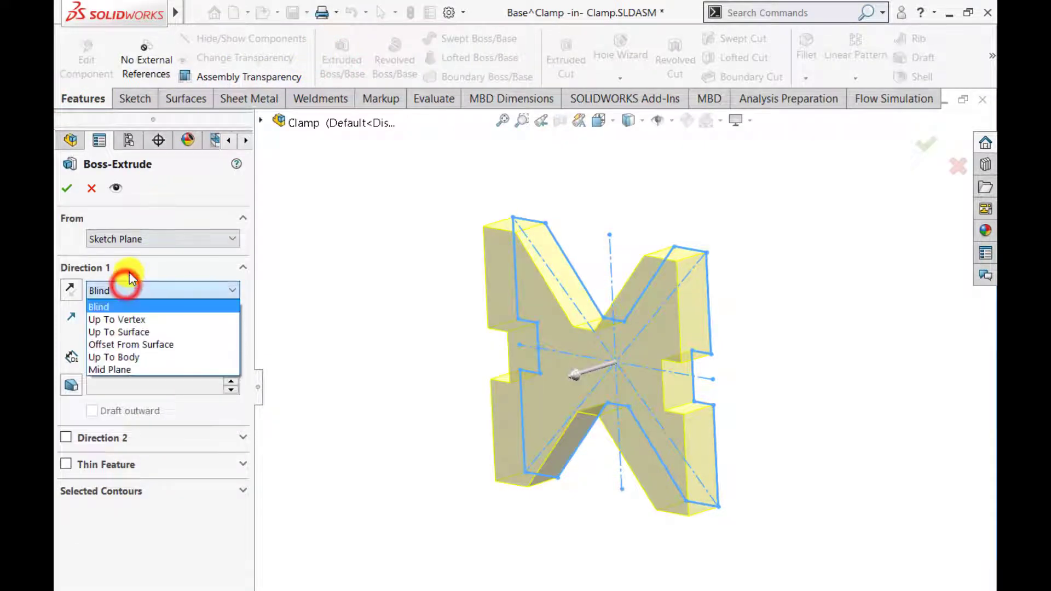
pyautogui.click(114, 369)
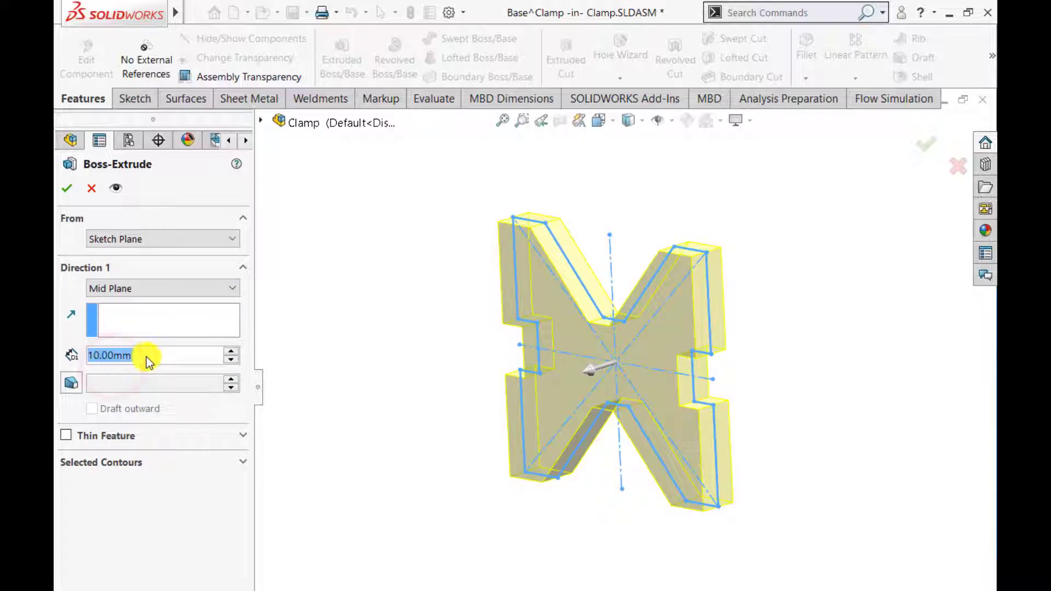
pyautogui.write('100')
pyautogui.press('Return')
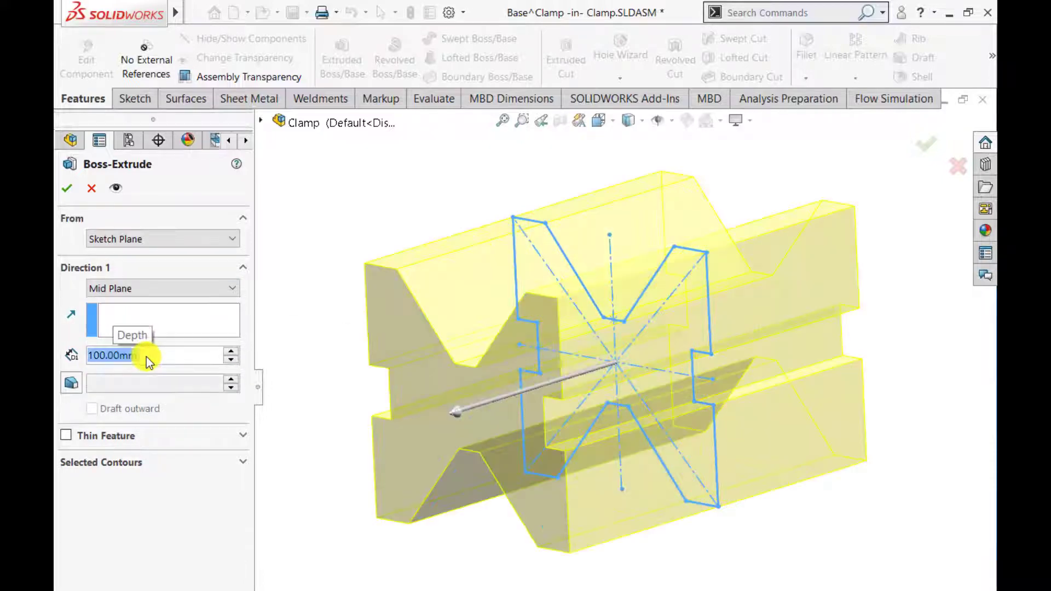
pyautogui.click(64, 188)
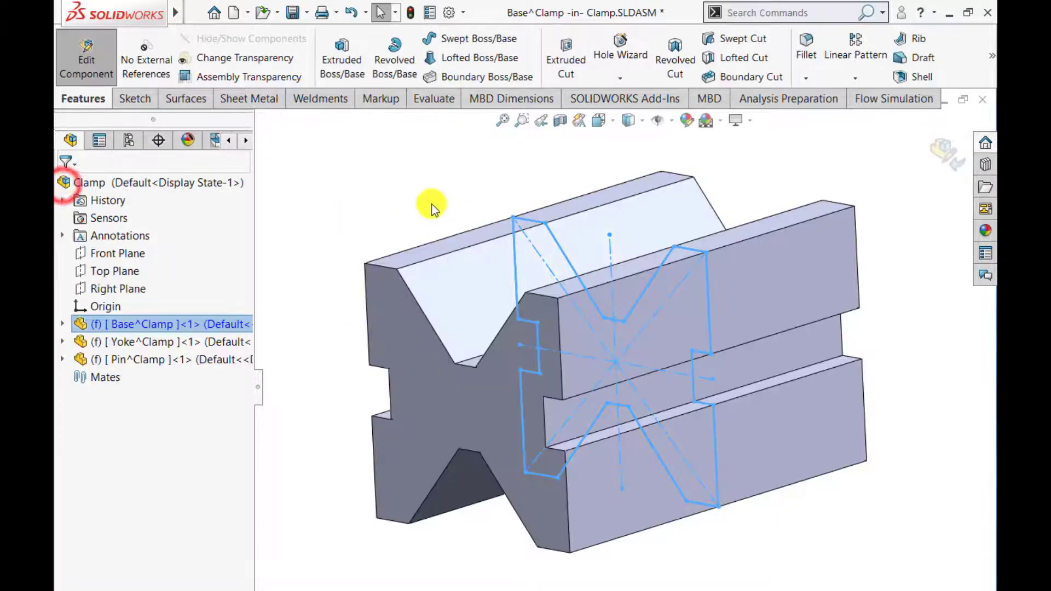
pyautogui.click(411, 193)
pyautogui.scroll(-2, 653, 405)
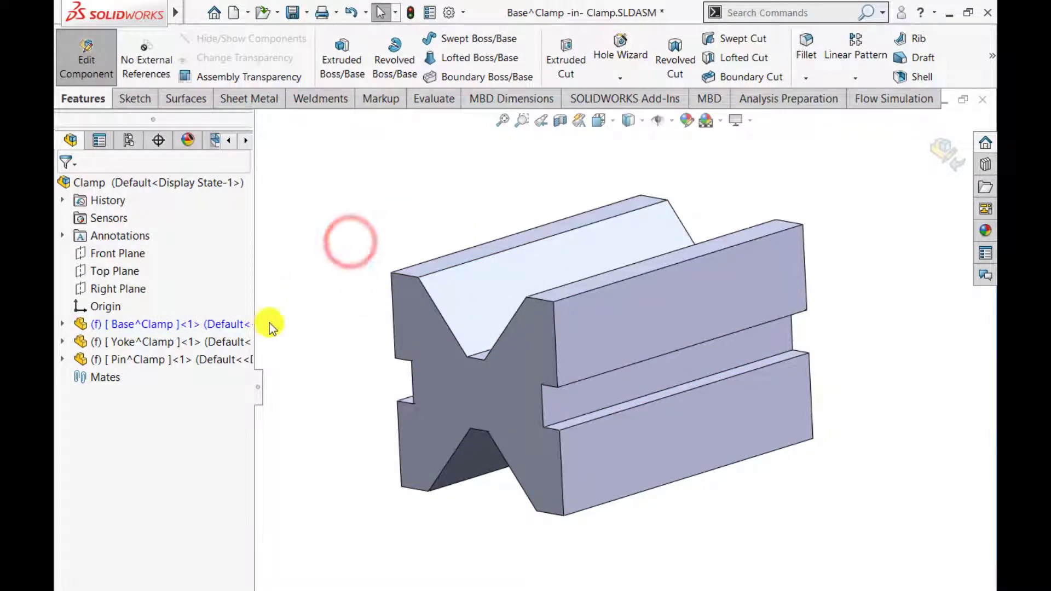
# - Apply a light red color to the Base at part document level and finish editing the component
pyautogui.click(170, 325)
pyautogui.click(221, 310)
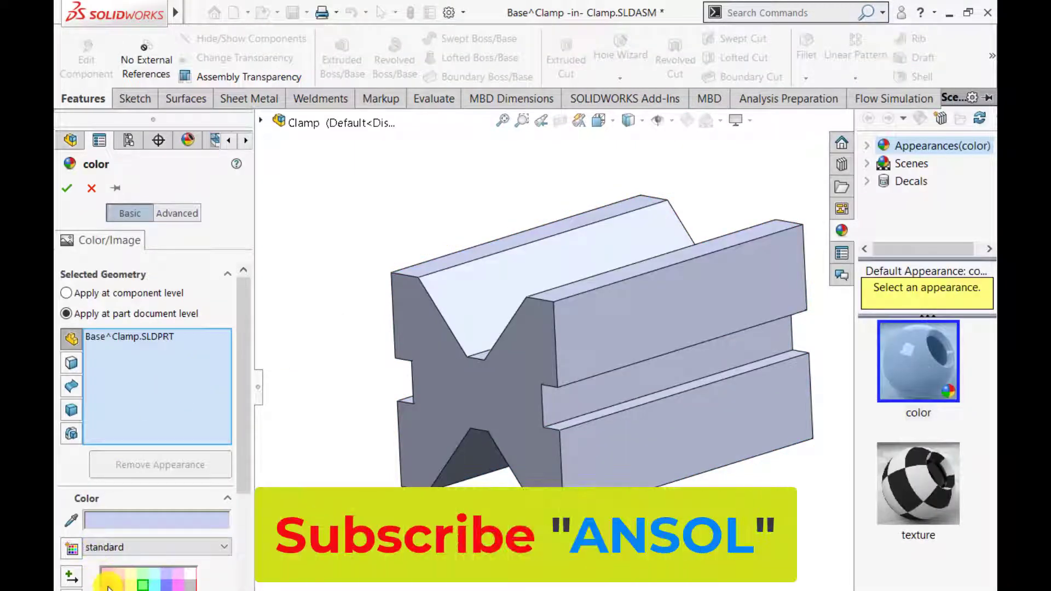
pyautogui.click(105, 583)
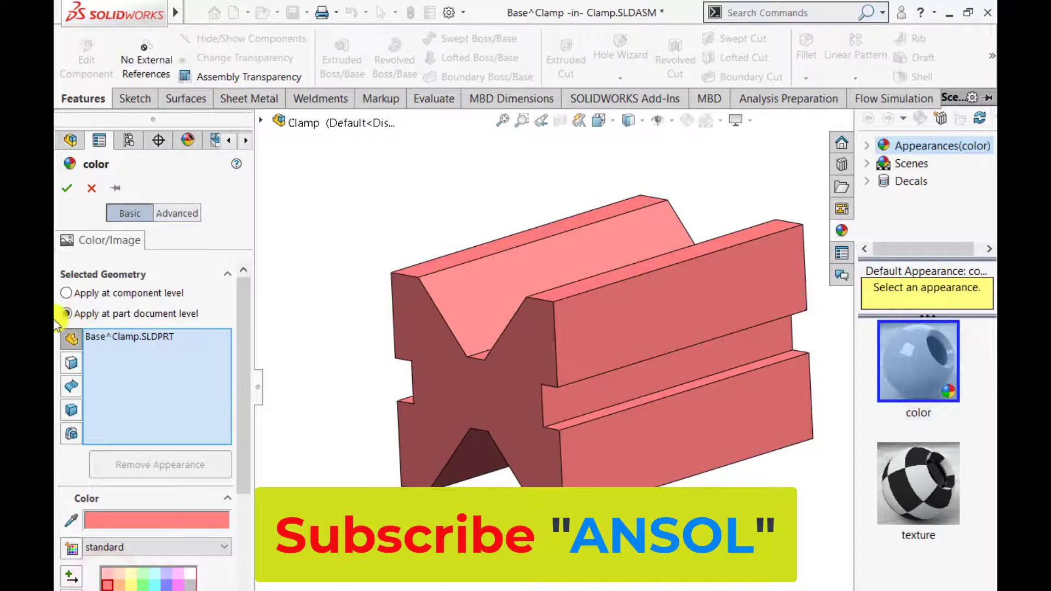
pyautogui.click(66, 189)
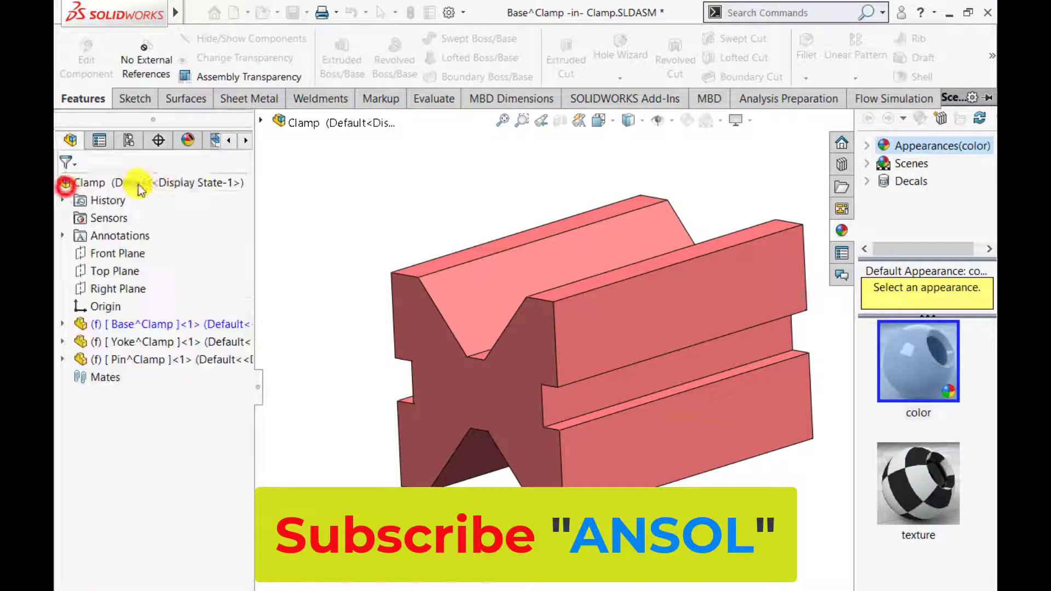
pyautogui.moveTo(353, 208); pyautogui.dragTo(358, 232, button='middle')
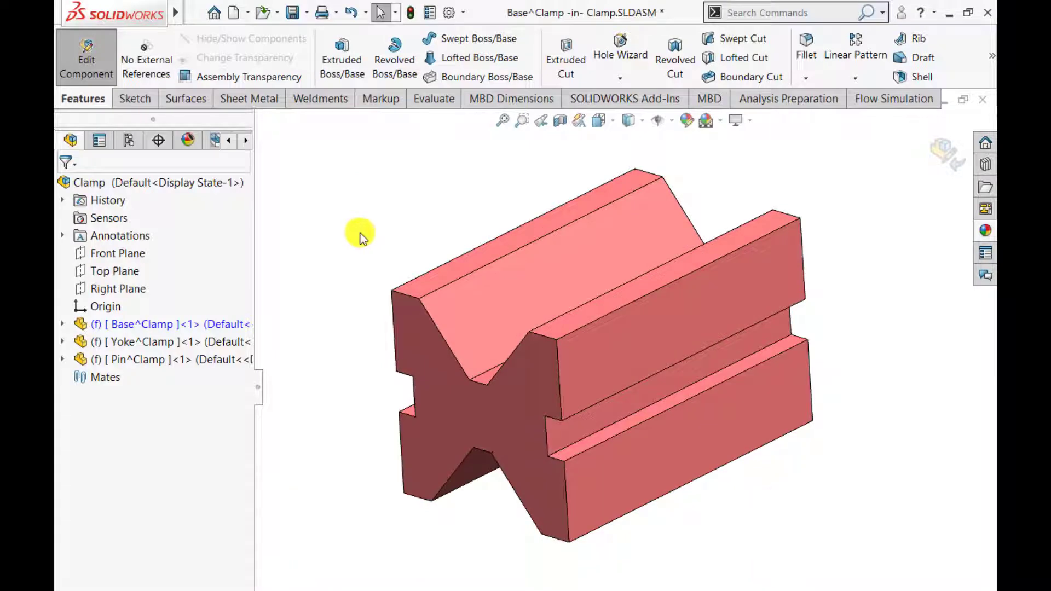
pyautogui.click(949, 164)
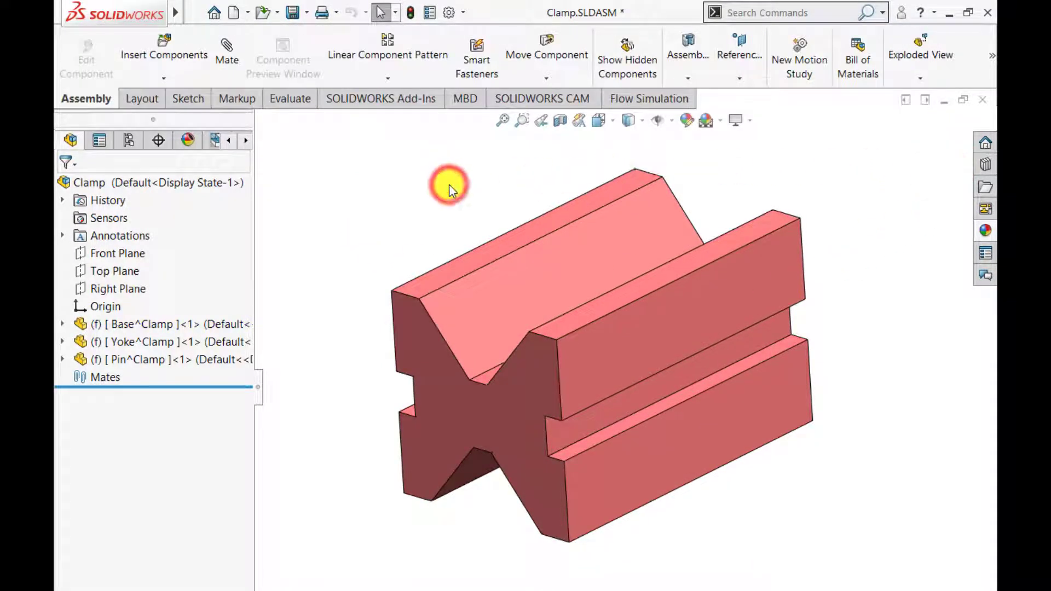
pyautogui.moveTo(359, 227)
pyautogui.mouseDown(button='middle')
pyautogui.moveTo(382, 223)
pyautogui.moveTo(362, 229)
pyautogui.mouseUp(button='middle')
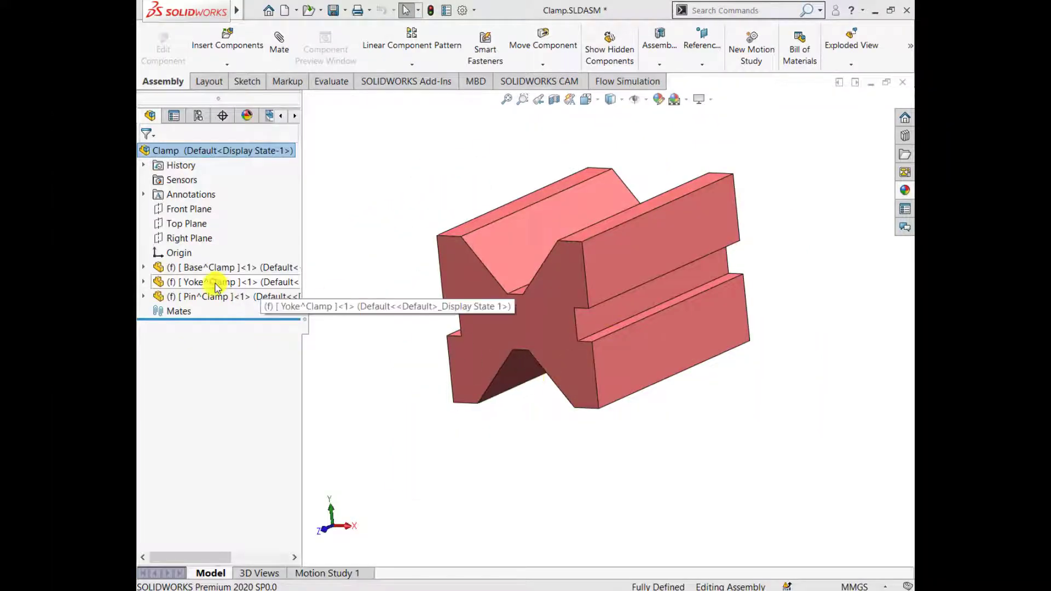
# - Edit the Yoke component in place and start a sketch on its Front Plane
pyautogui.click(144, 342)
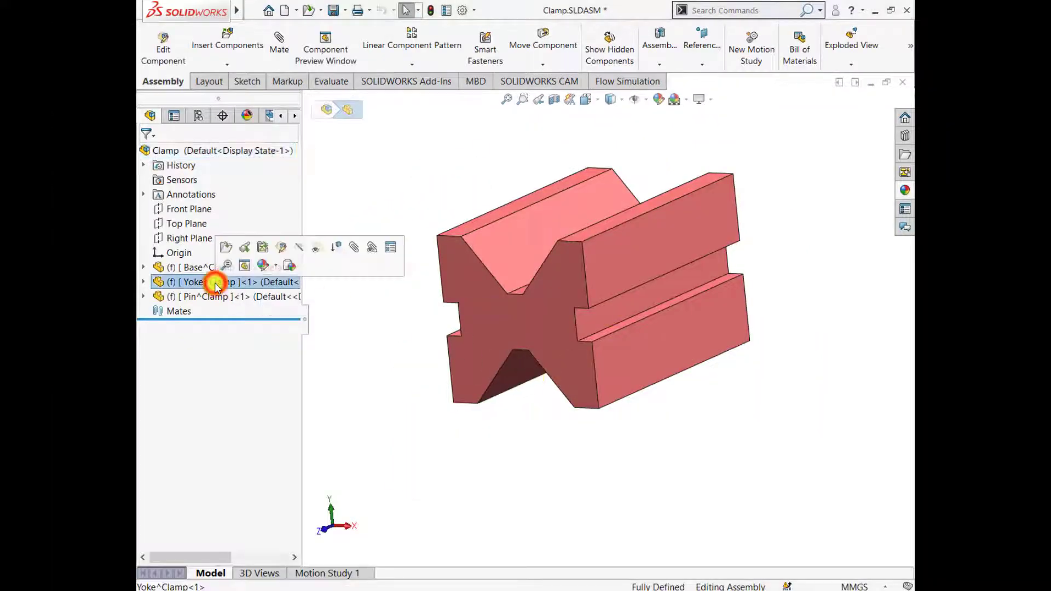
pyautogui.click(281, 249)
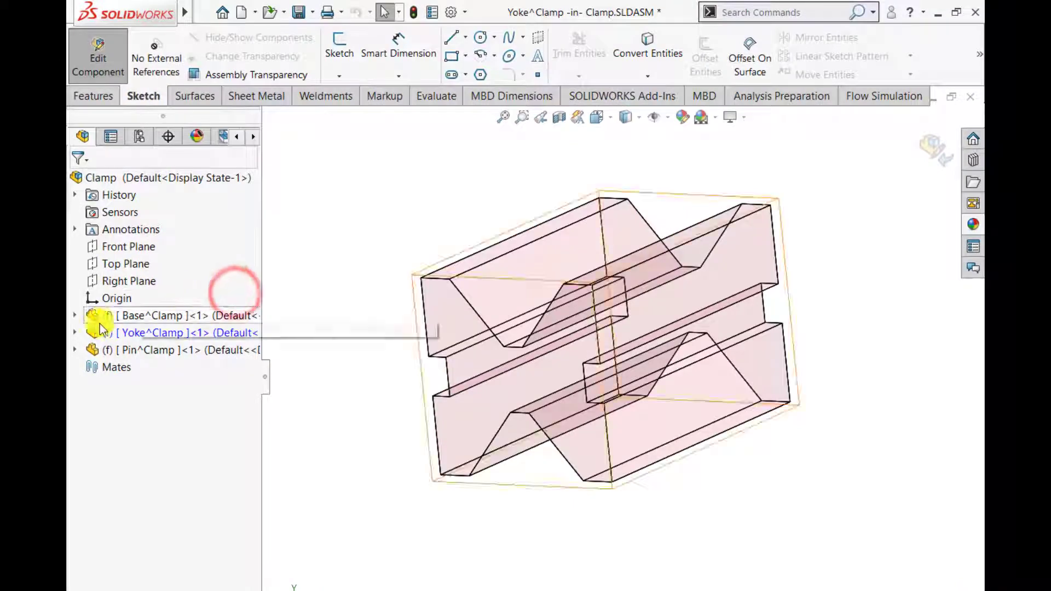
pyautogui.click(76, 333)
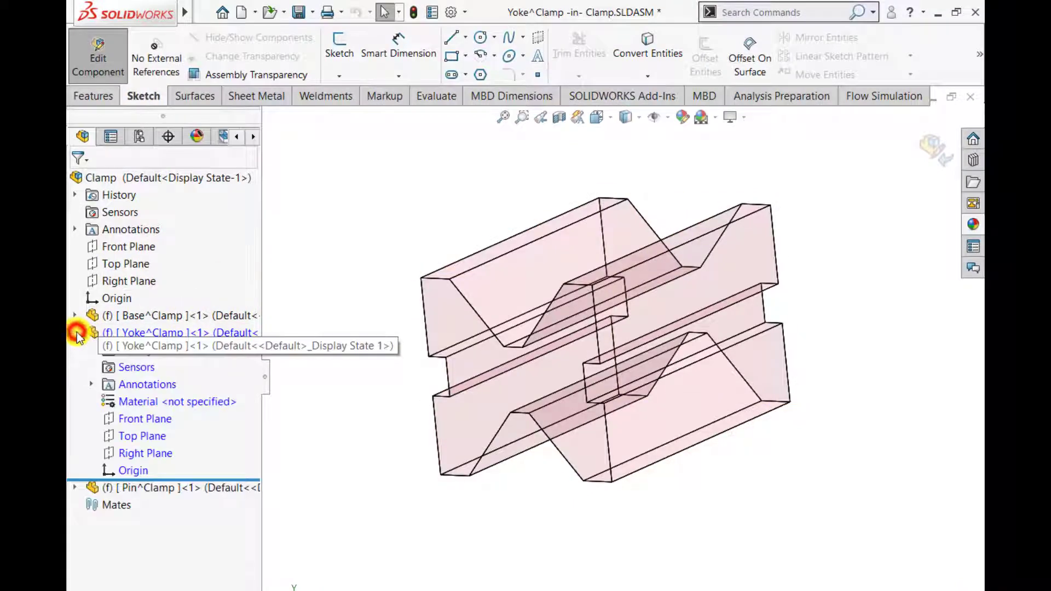
pyautogui.click(134, 420)
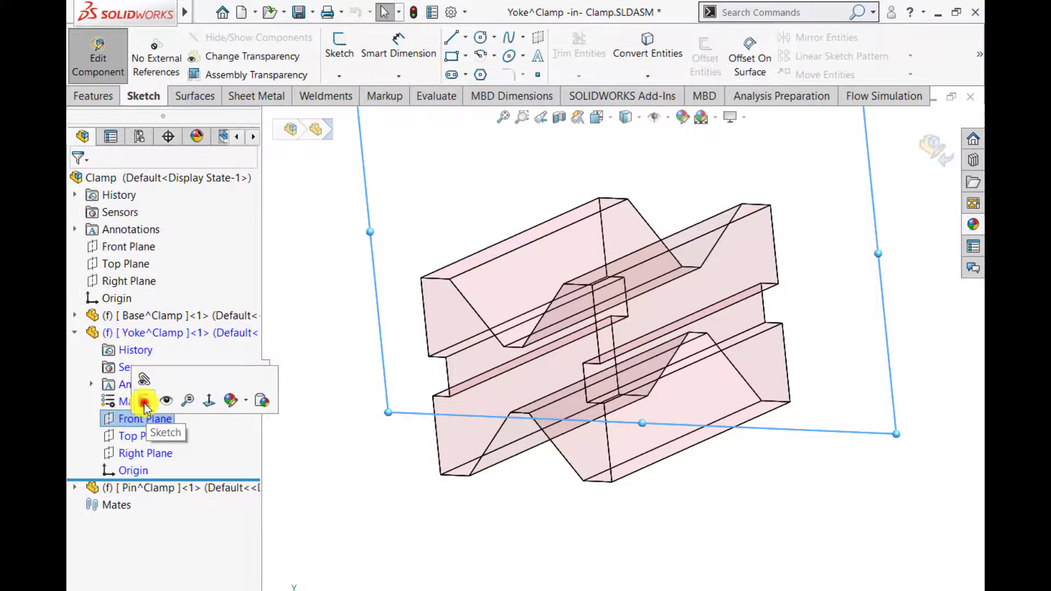
pyautogui.click(144, 403)
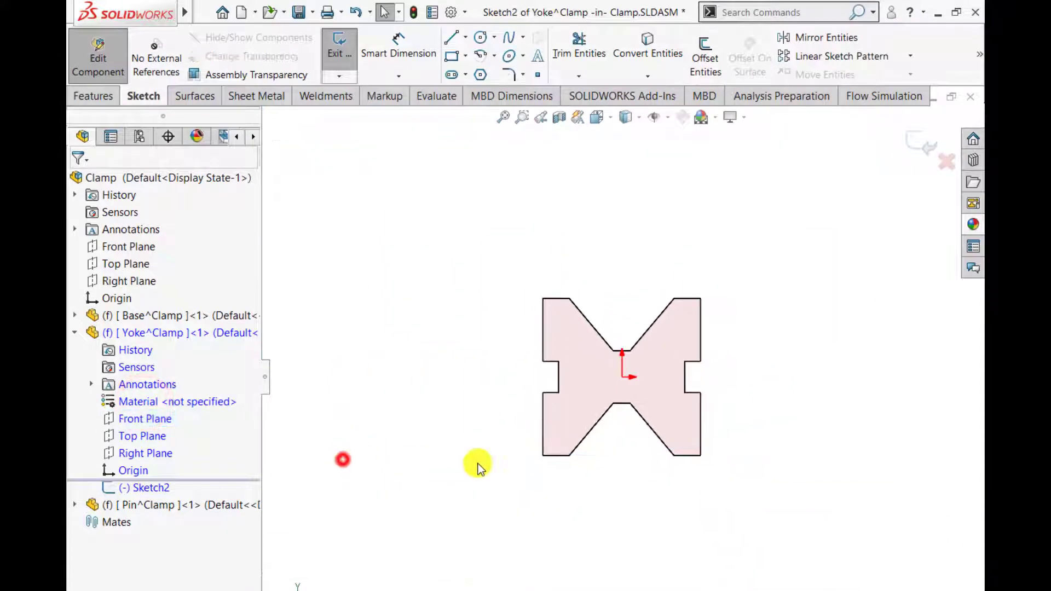
# - Draw a horizontal construction centerline between the two upper corners of the Base's upper V-notch
pyautogui.scroll(-4, 676, 429)
pyautogui.scroll(1, 602, 340)
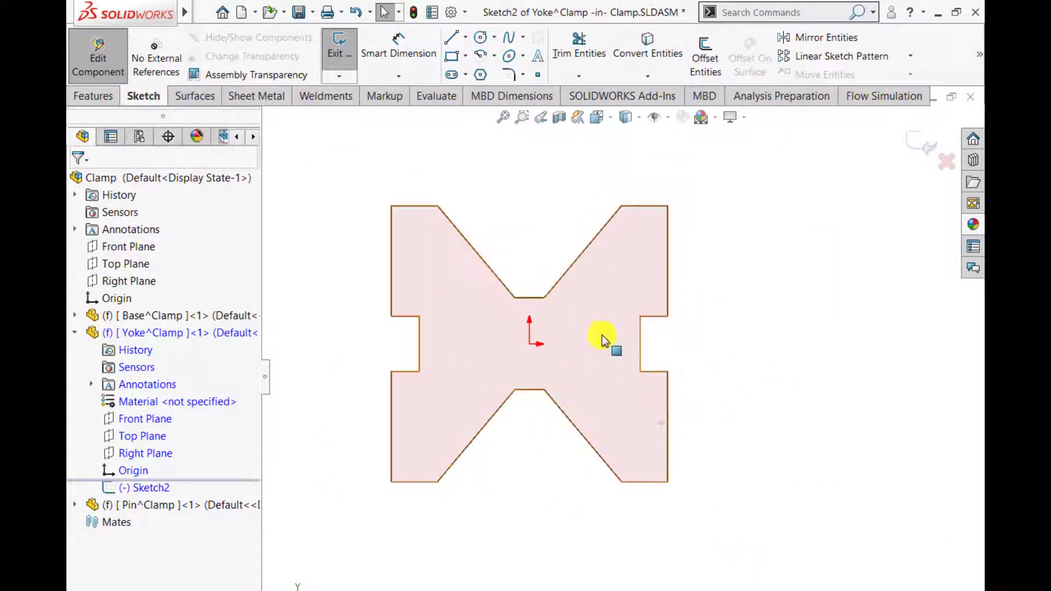
pyautogui.click(465, 36)
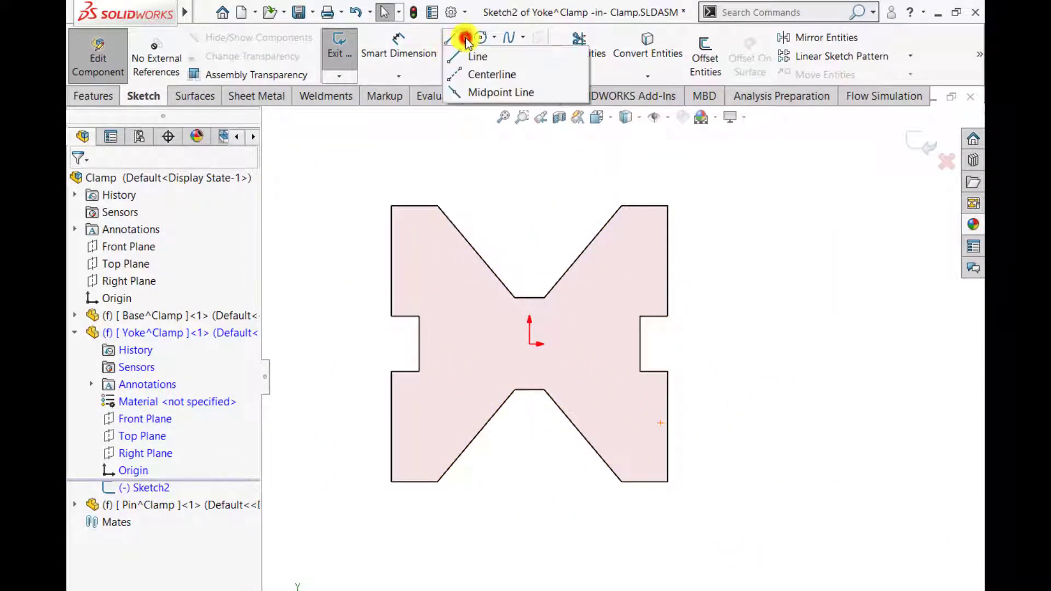
pyautogui.click(470, 75)
pyautogui.click(622, 207)
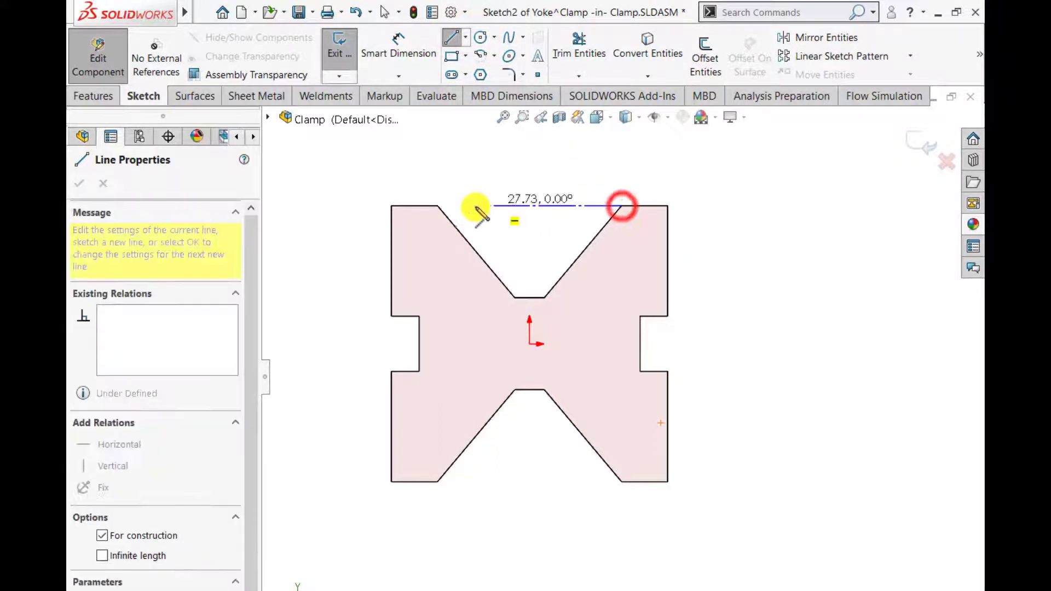
pyautogui.click(438, 206)
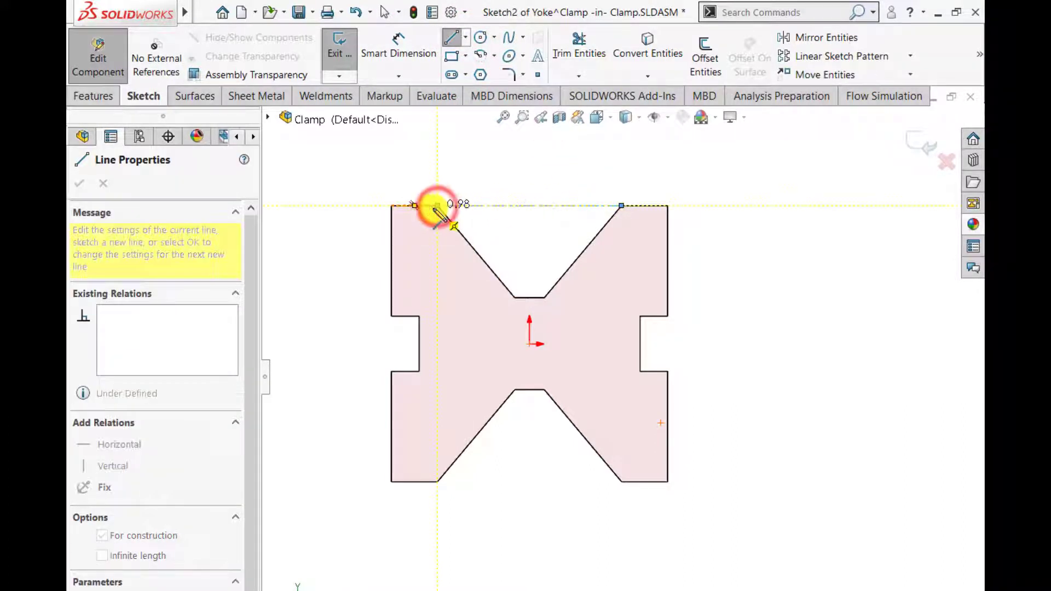
pyautogui.press('Escape')
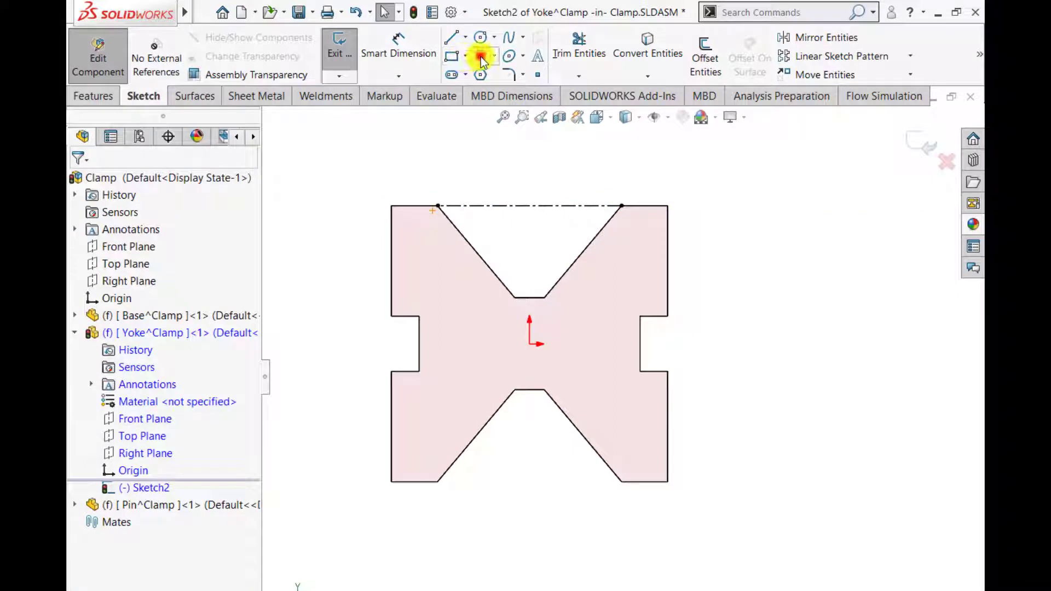
# - Sketch a quarter centerpoint arc of about 22 mm radius centered on the centerline's midpoint, from the Base's top edge to directly above the center
pyautogui.click(481, 56)
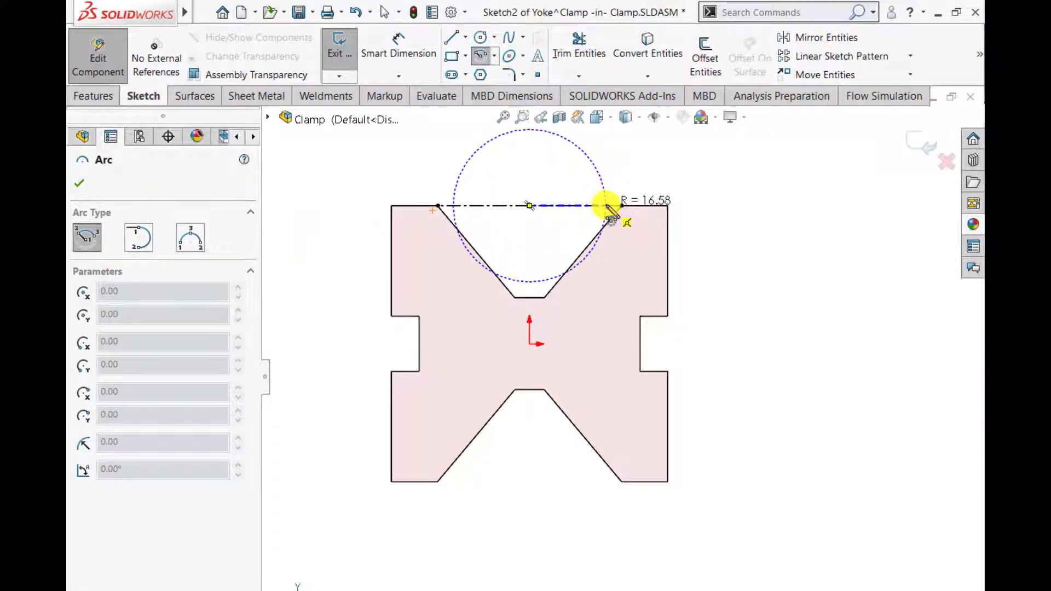
pyautogui.click(632, 205)
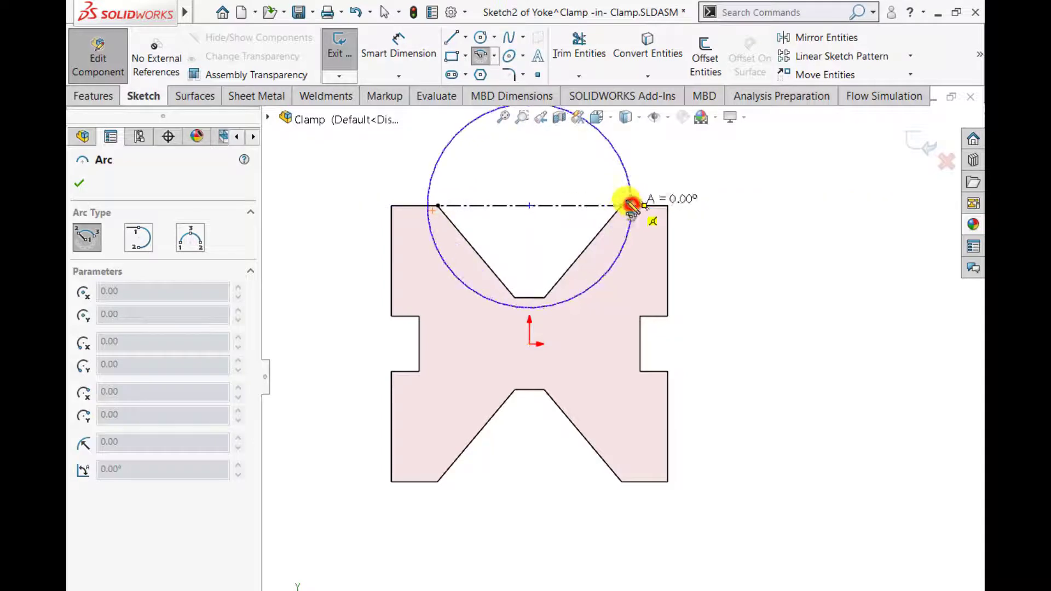
pyautogui.scroll(2, 538, 198)
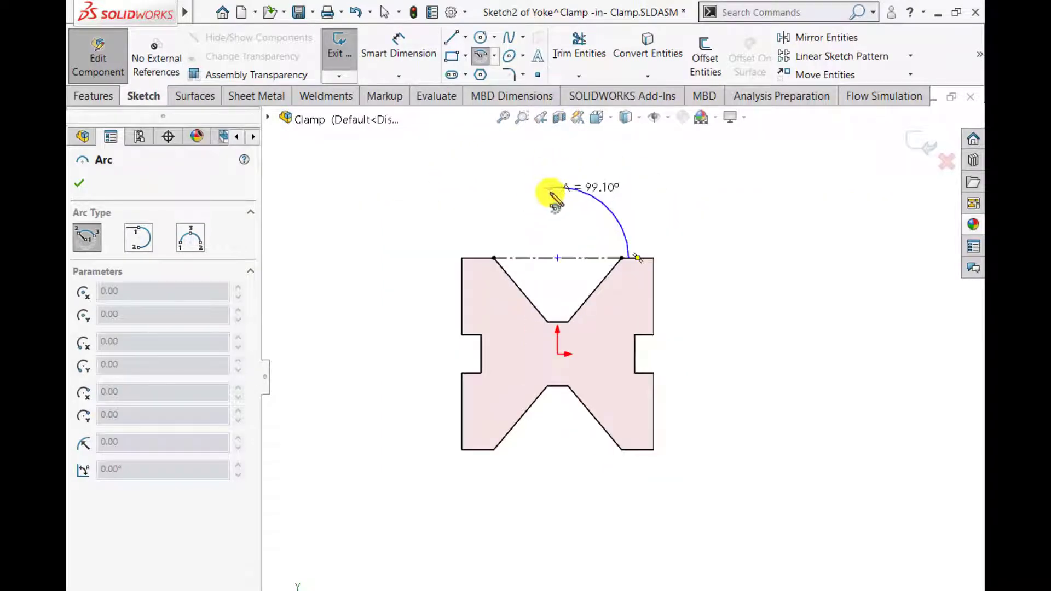
pyautogui.click(558, 188)
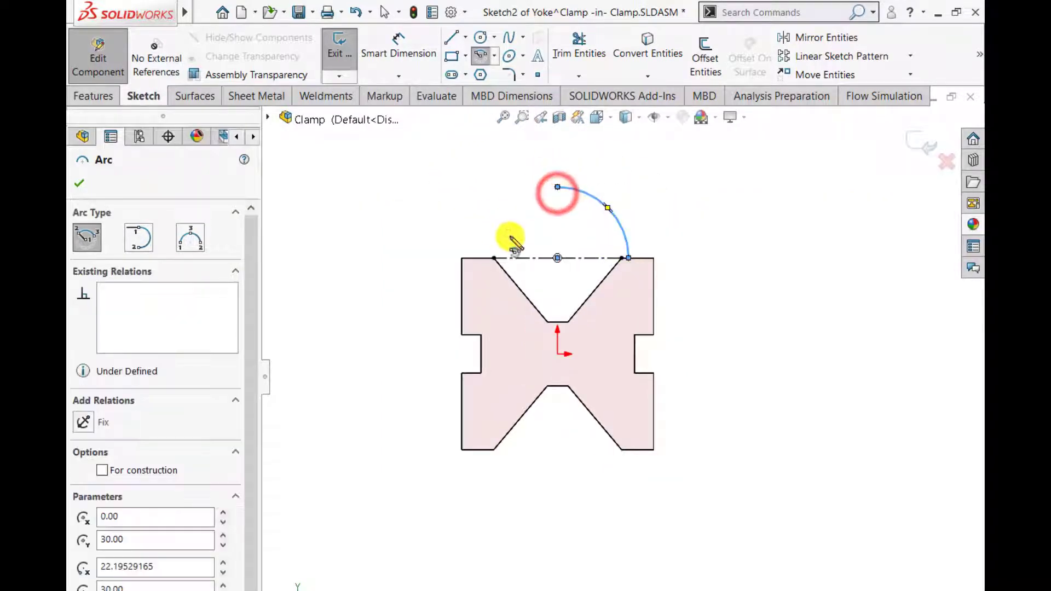
# - Sketch a concentric outer 90° arc of about 36 mm radius from the Base's top-edge level to directly above the shared center
pyautogui.click(557, 257)
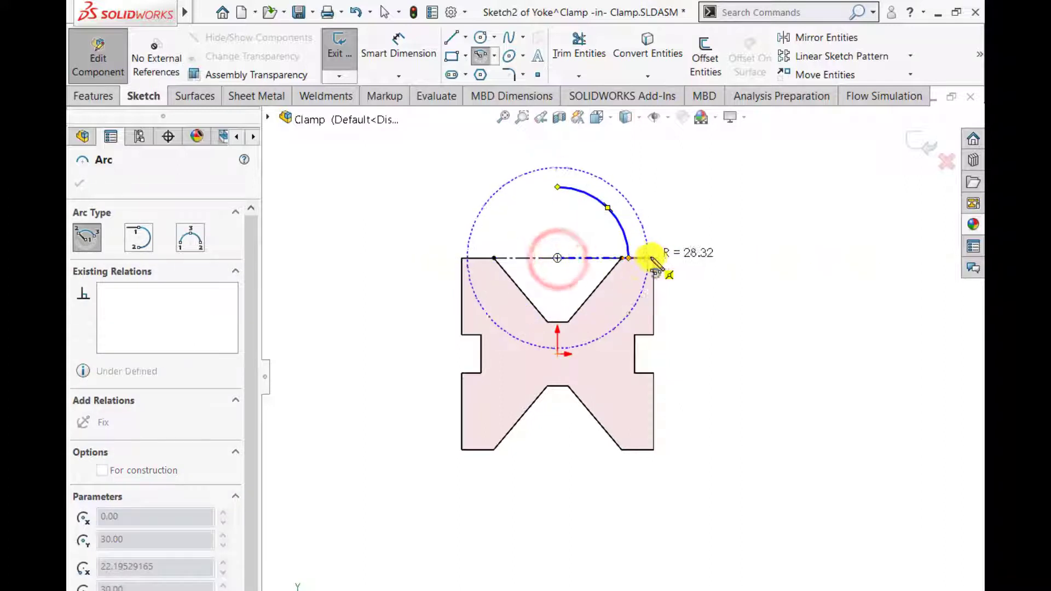
pyautogui.click(673, 258)
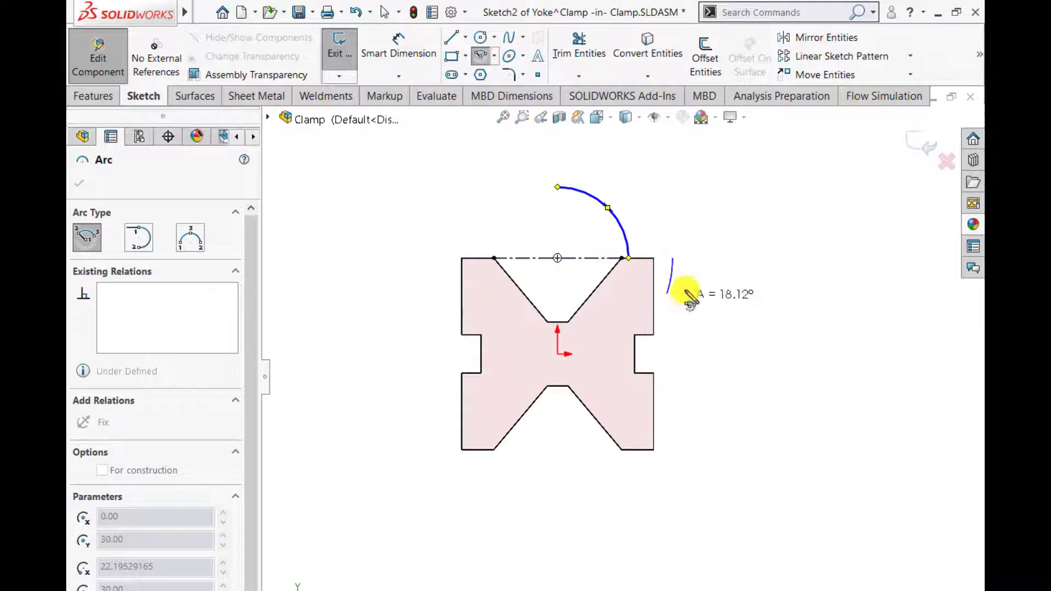
pyautogui.scroll(-2, 668, 213)
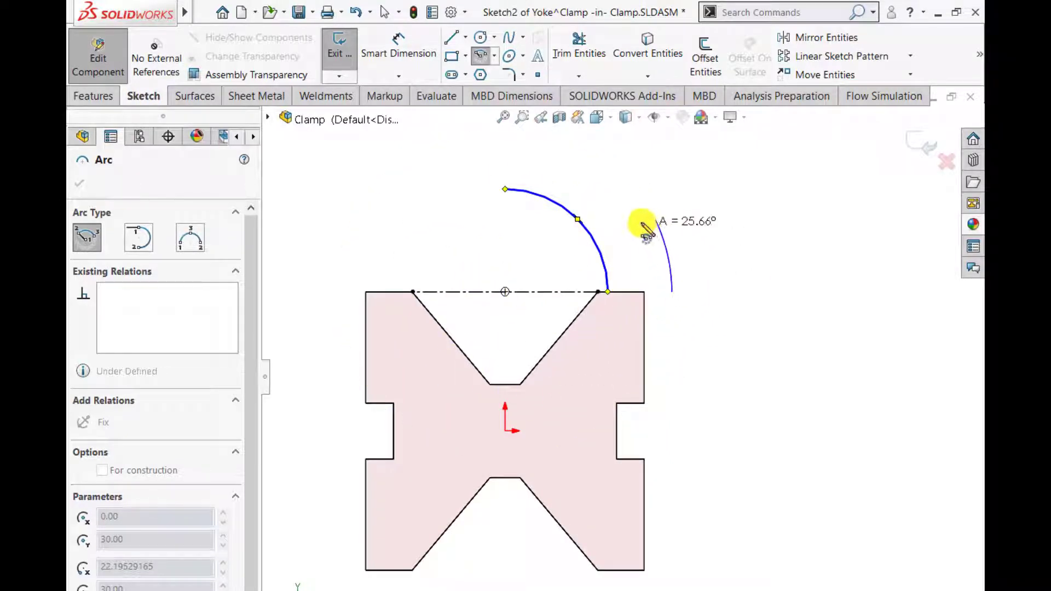
pyautogui.click(504, 170)
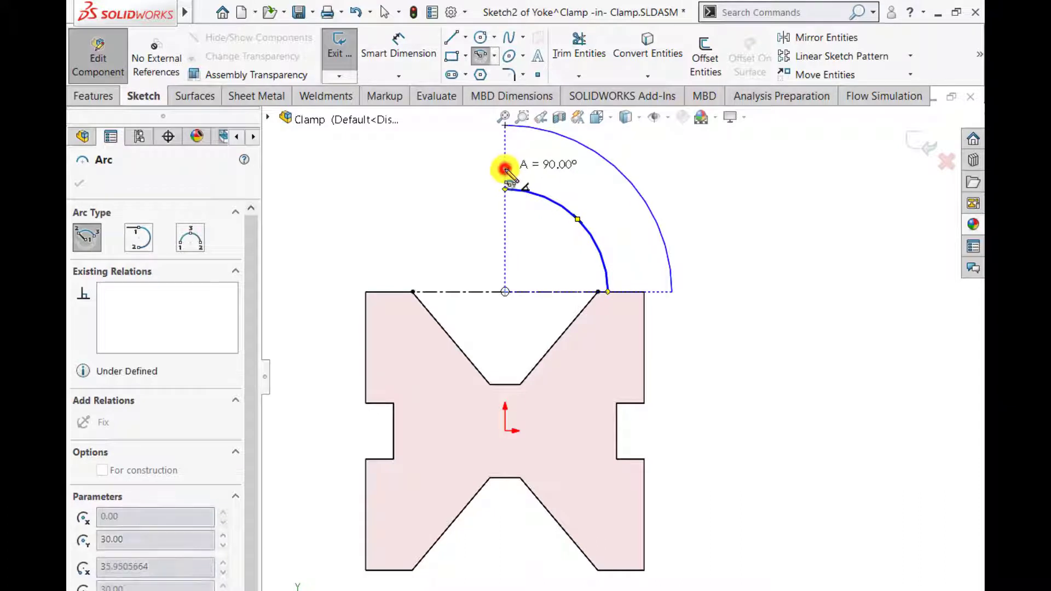
pyautogui.press('Escape')
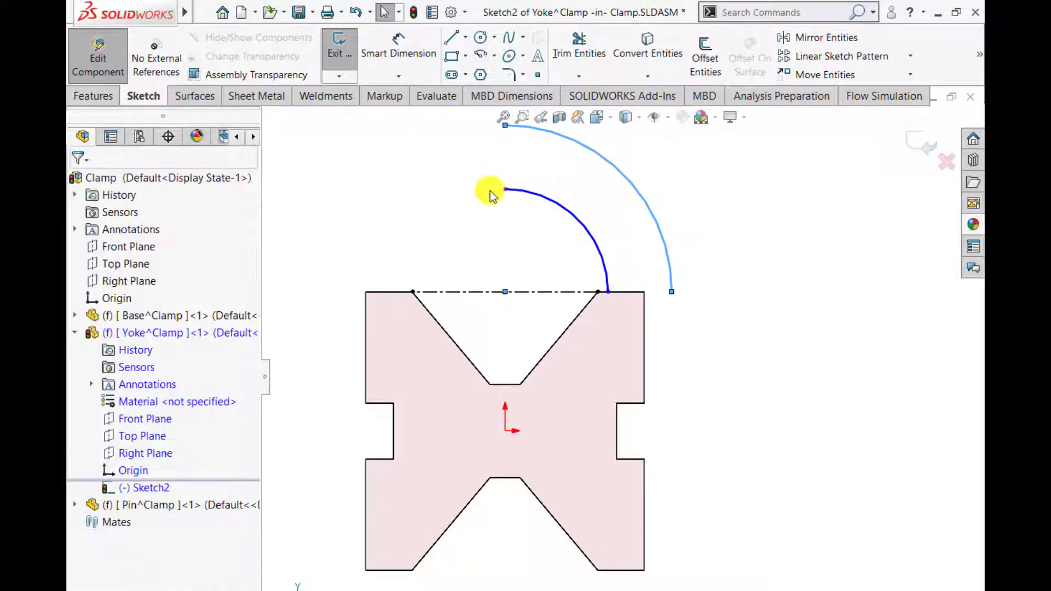
# - Dimension the inner arc's radius at 24 mm
pyautogui.scroll(4, 499, 265)
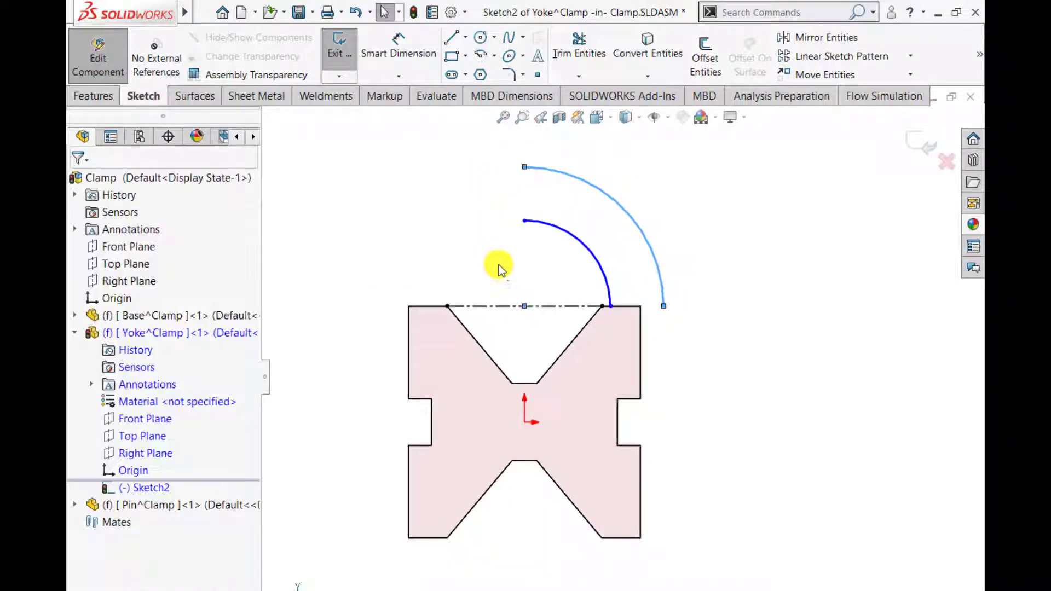
pyautogui.click(399, 40)
pyautogui.scroll(-2, 572, 252)
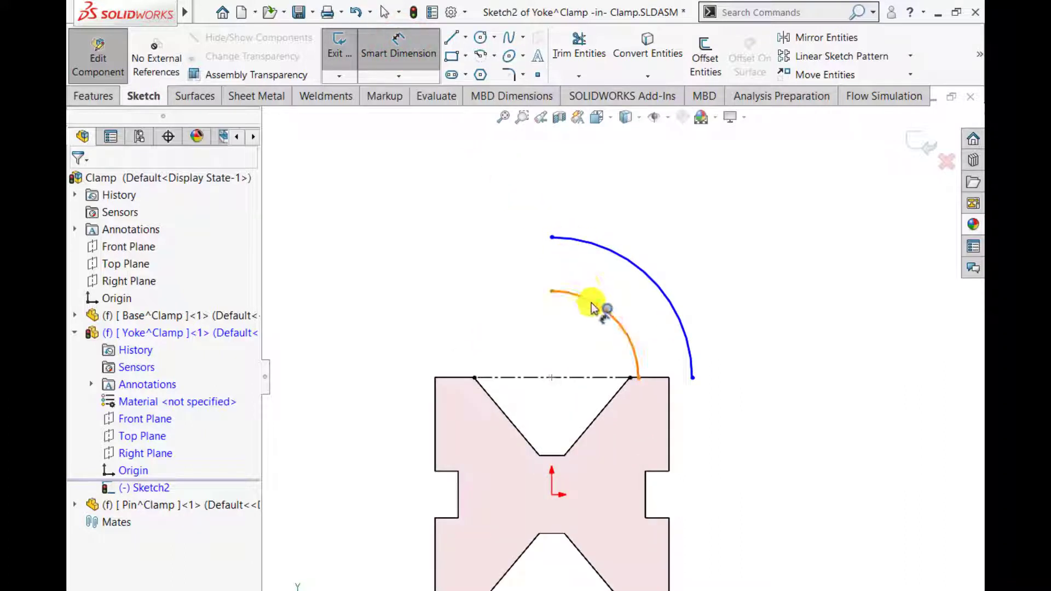
pyautogui.click(592, 308)
pyautogui.click(676, 241)
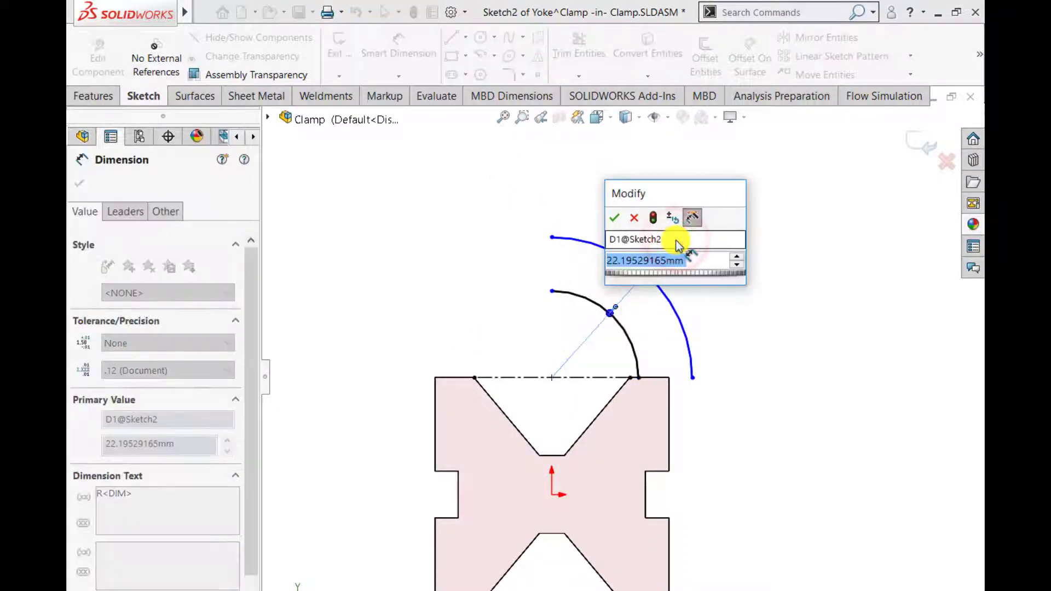
pyautogui.write('24')
pyautogui.press('Return')
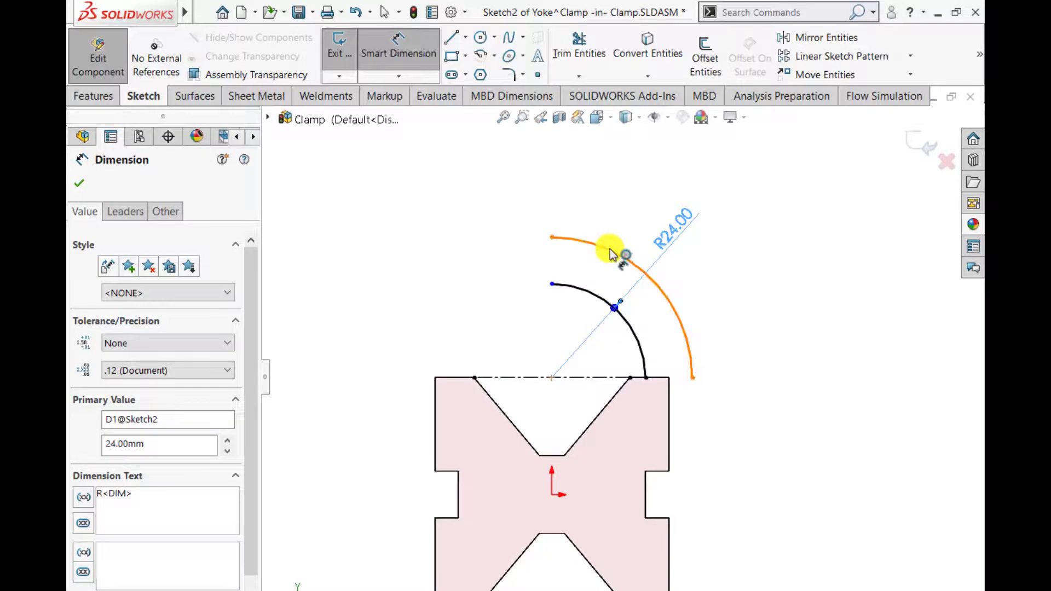
# - Dimension the outer arc's radius at 36 mm and finish dimensioning
pyautogui.click(609, 249)
pyautogui.click(635, 206)
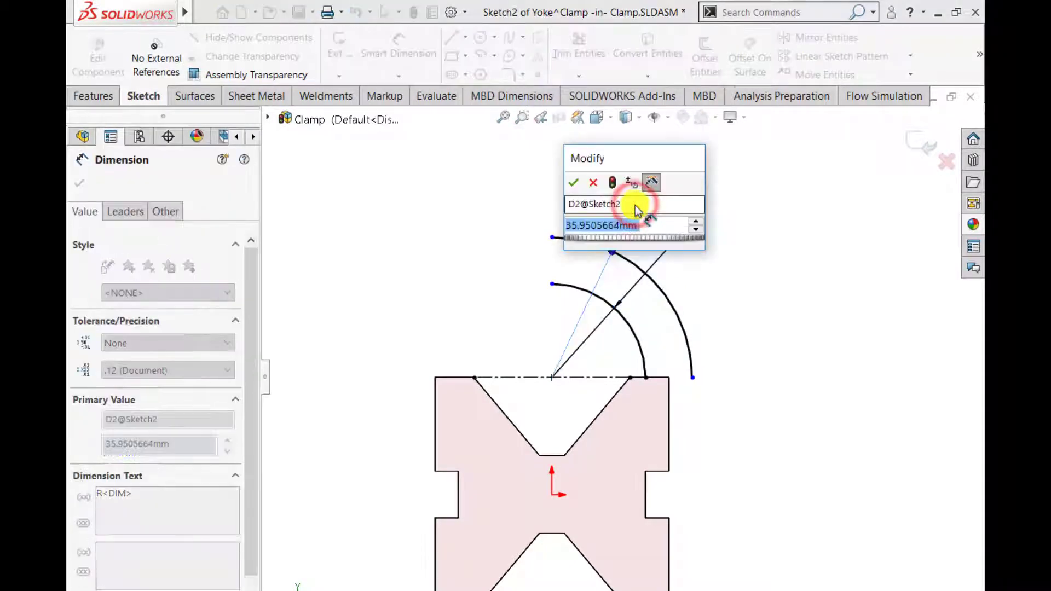
pyautogui.write('36')
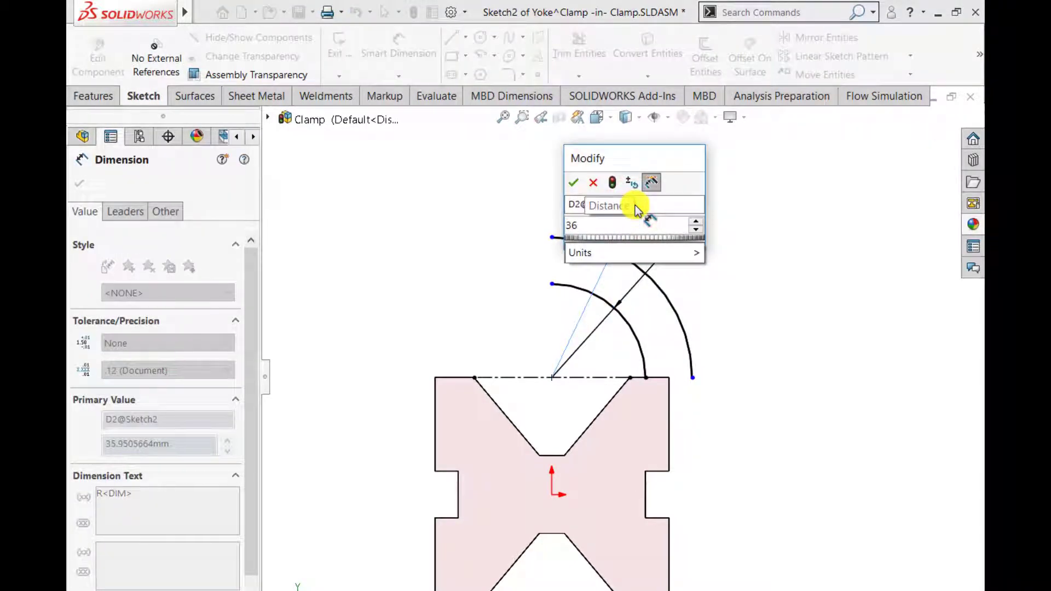
pyautogui.press('Return')
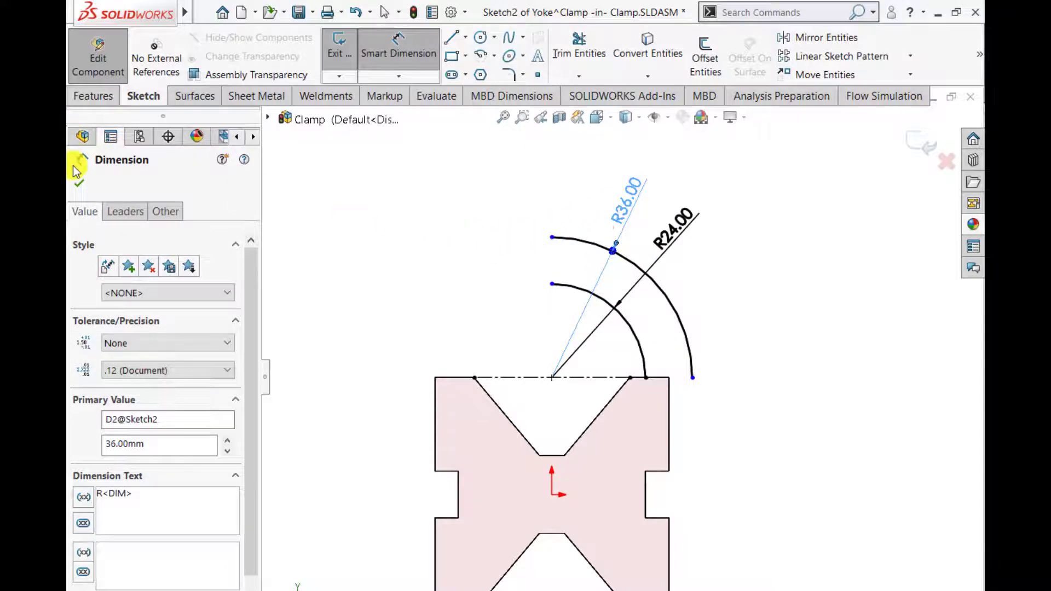
pyautogui.click(77, 185)
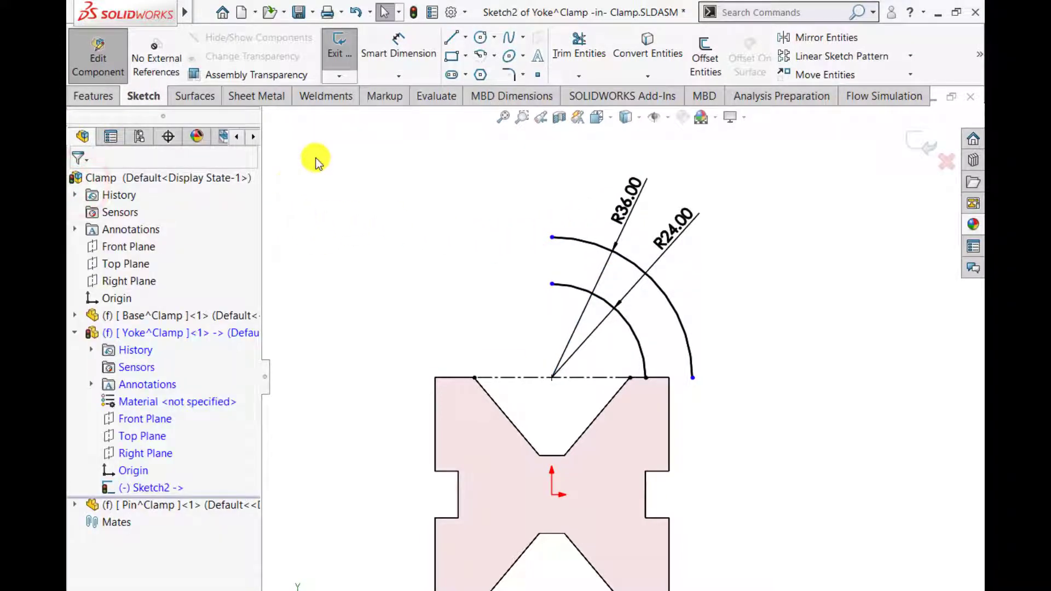
# - Draw a vertical construction centerline from the outer arc's upper endpoint down to the origin
pyautogui.click(466, 38)
pyautogui.click(490, 73)
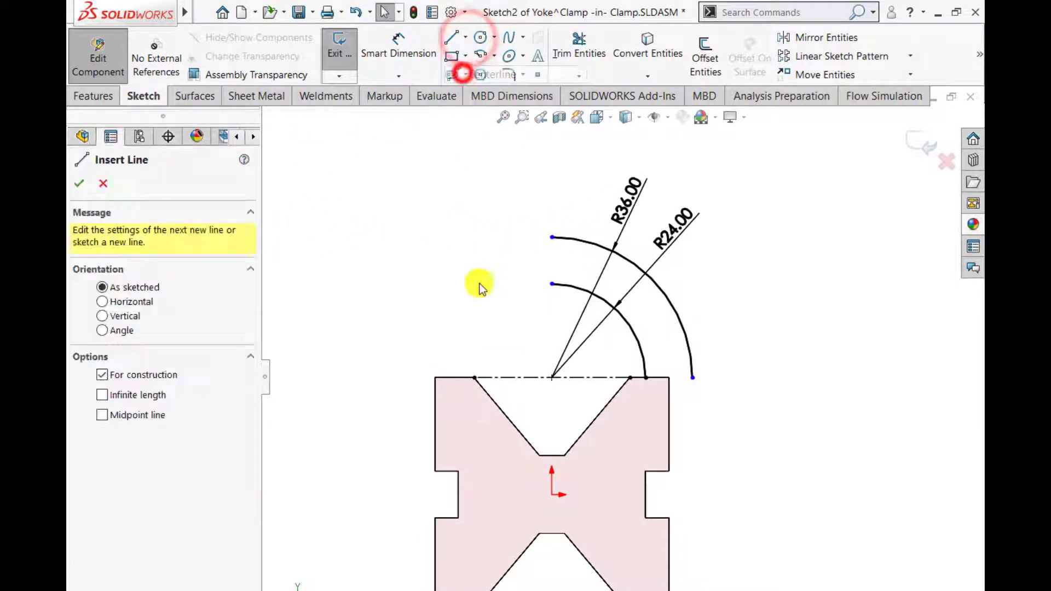
pyautogui.click(552, 238)
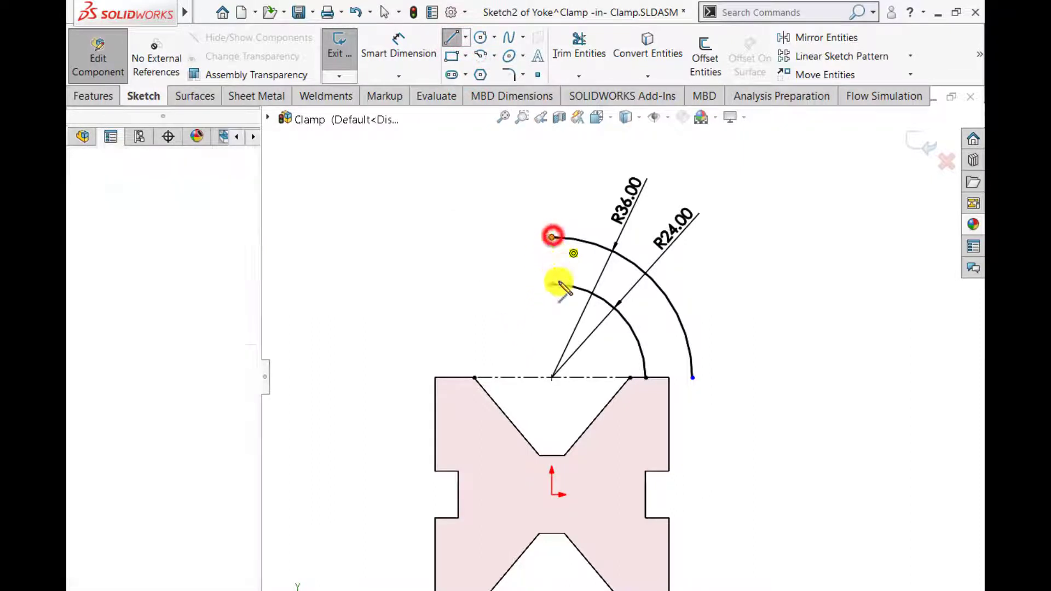
pyautogui.click(552, 494)
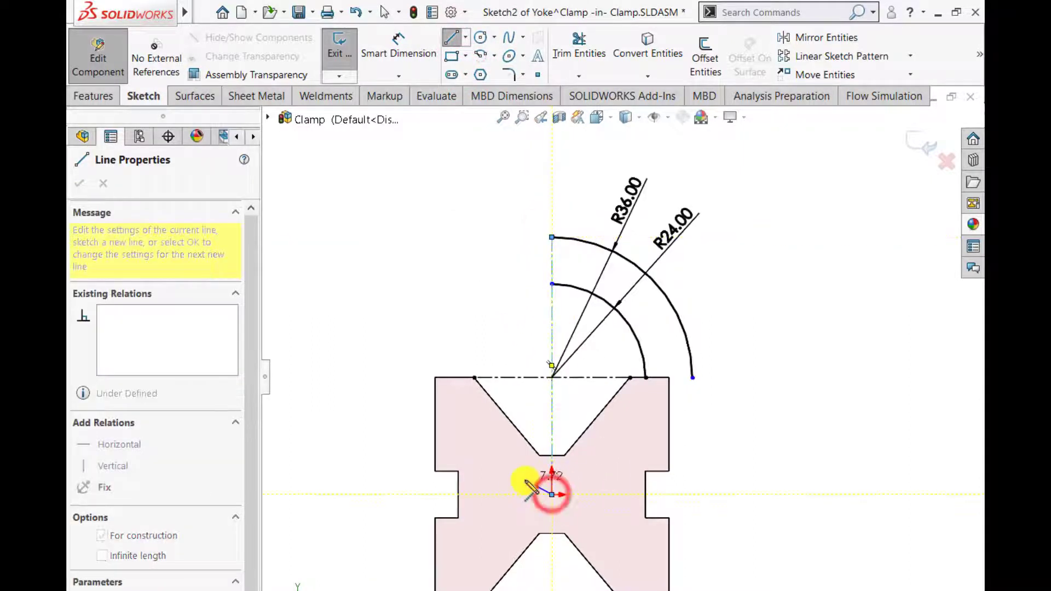
pyautogui.press('Escape')
pyautogui.press('Escape')
# - Draw connected lines from the right side notch's lower inner corner outward, up to the Base's top-edge level, and back to the outer arc's lower endpoint
pyautogui.scroll(-2, 665, 385)
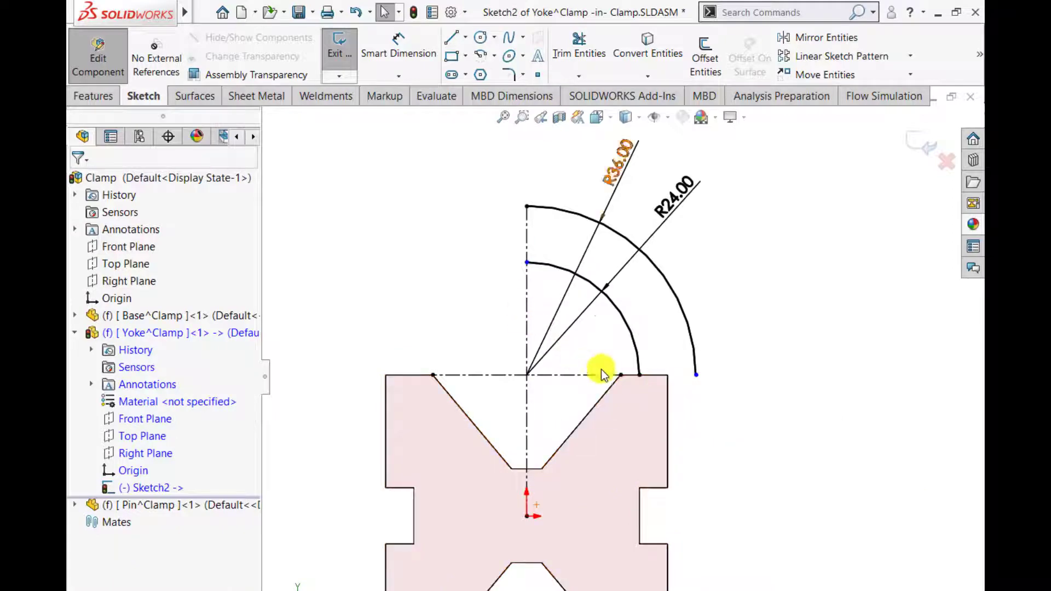
pyautogui.click(450, 44)
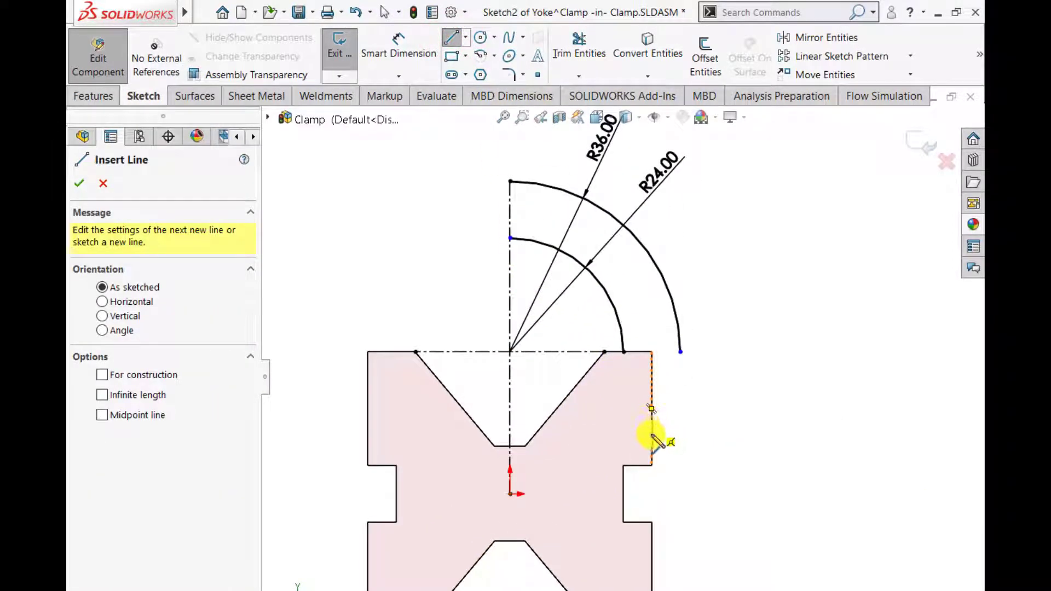
pyautogui.click(624, 522)
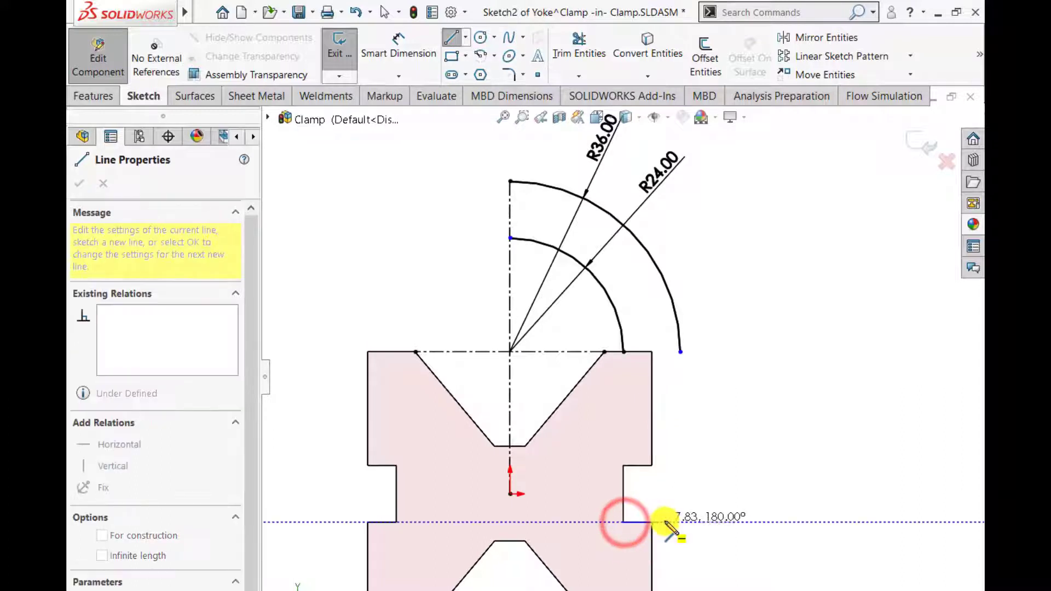
pyautogui.click(710, 523)
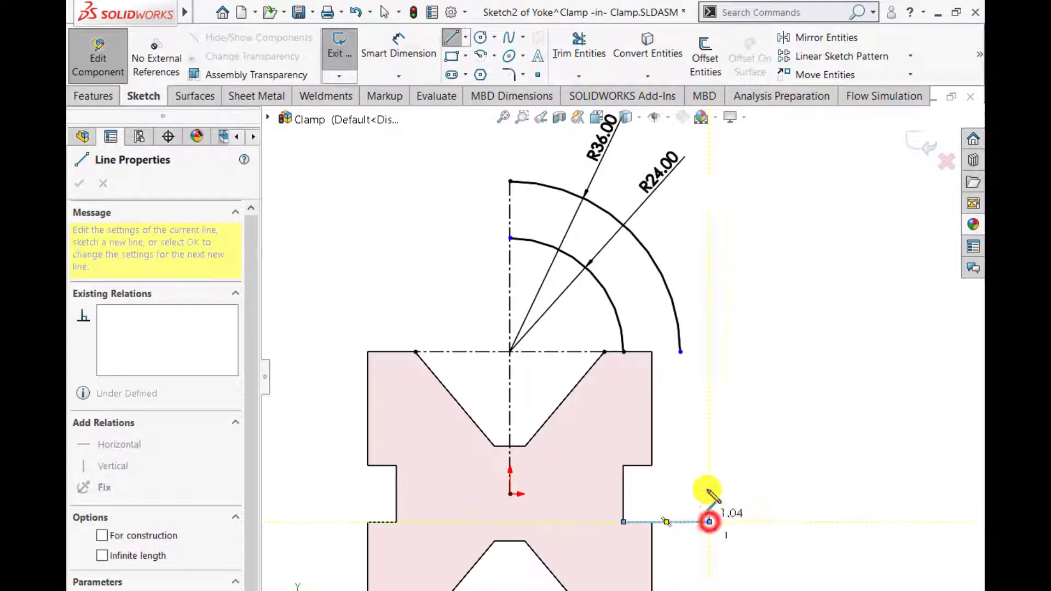
pyautogui.click(710, 352)
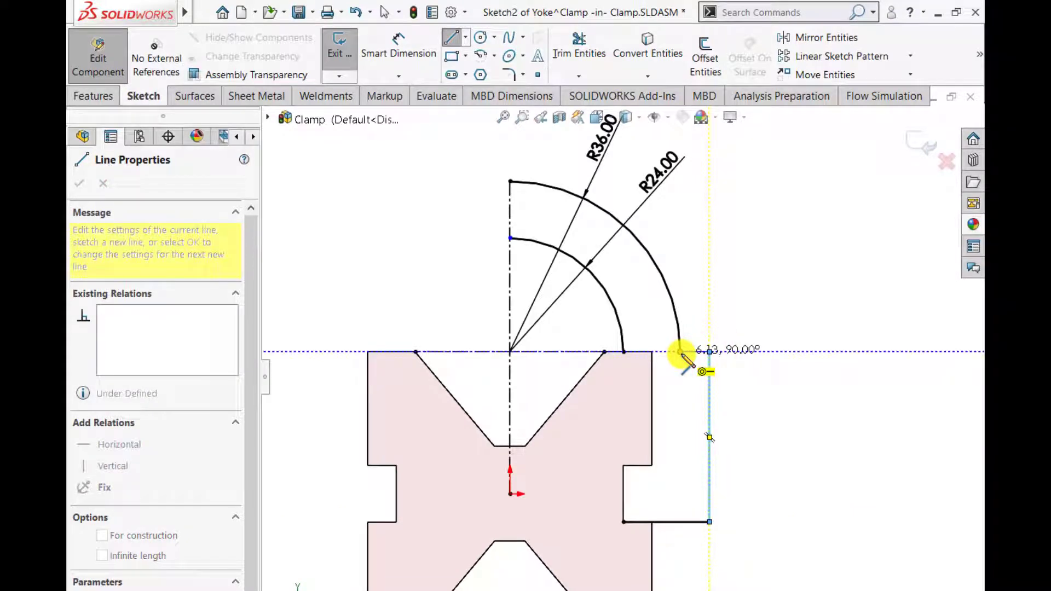
pyautogui.click(681, 354)
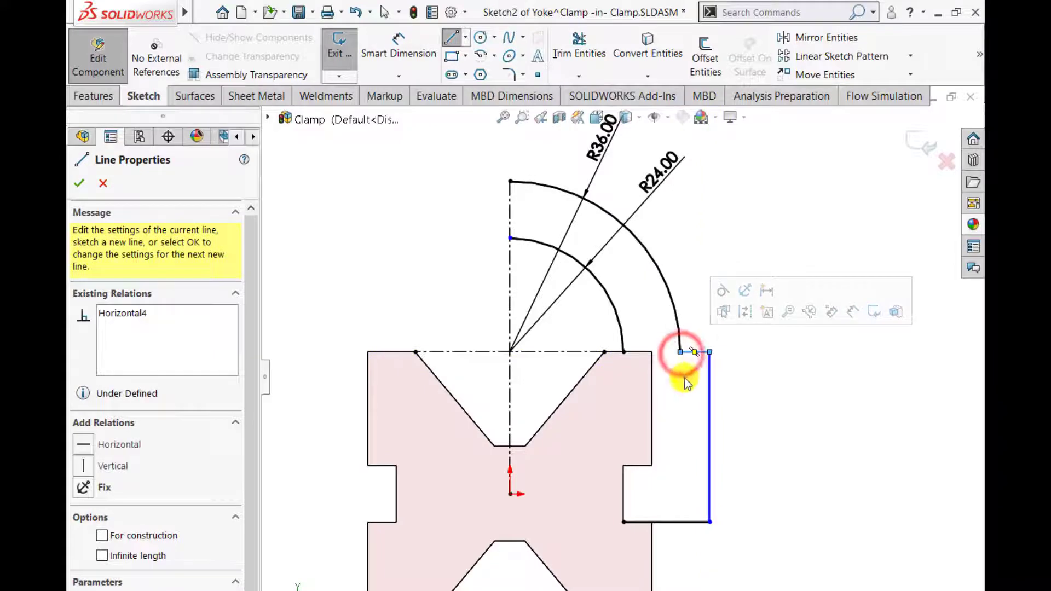
pyautogui.press('Escape')
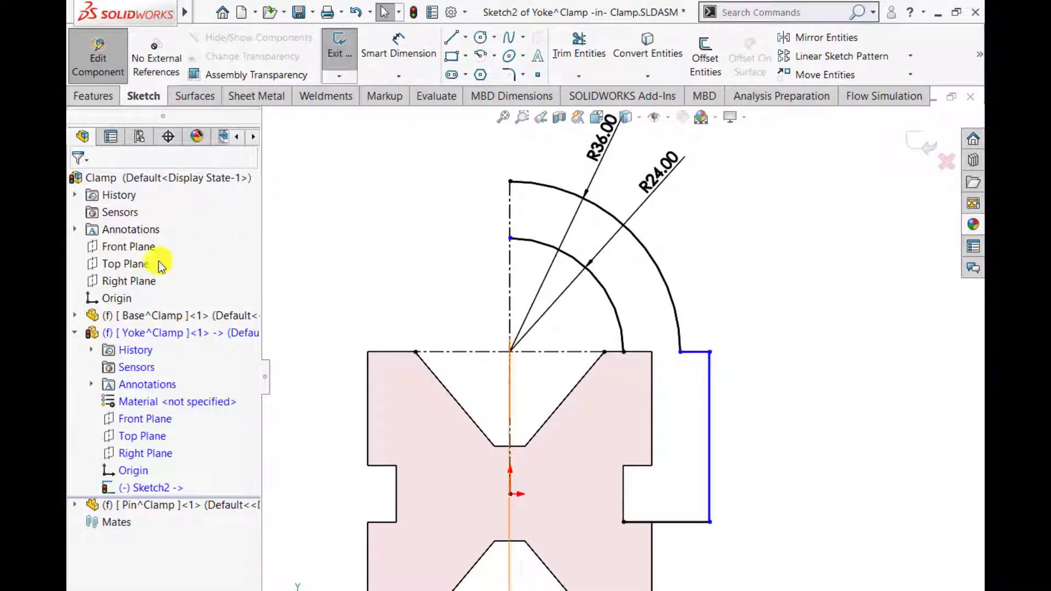
# - Draw connected lines from the notch's lower inner corner about 7 mm up, diagonally to its upper outer corner, up to the Base's top corner, and to the inner arc
pyautogui.click(449, 40)
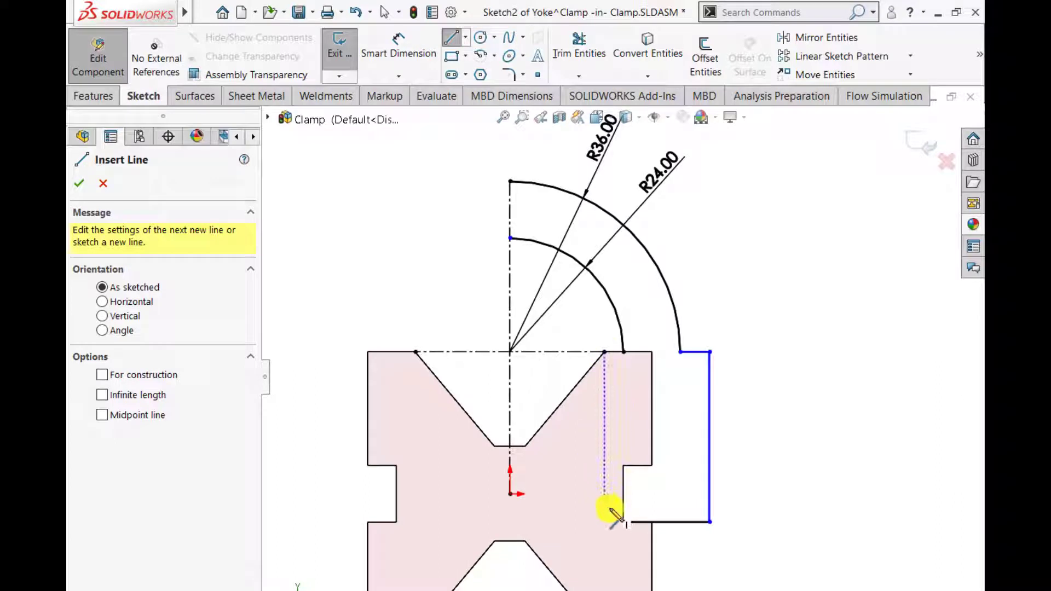
pyautogui.click(623, 523)
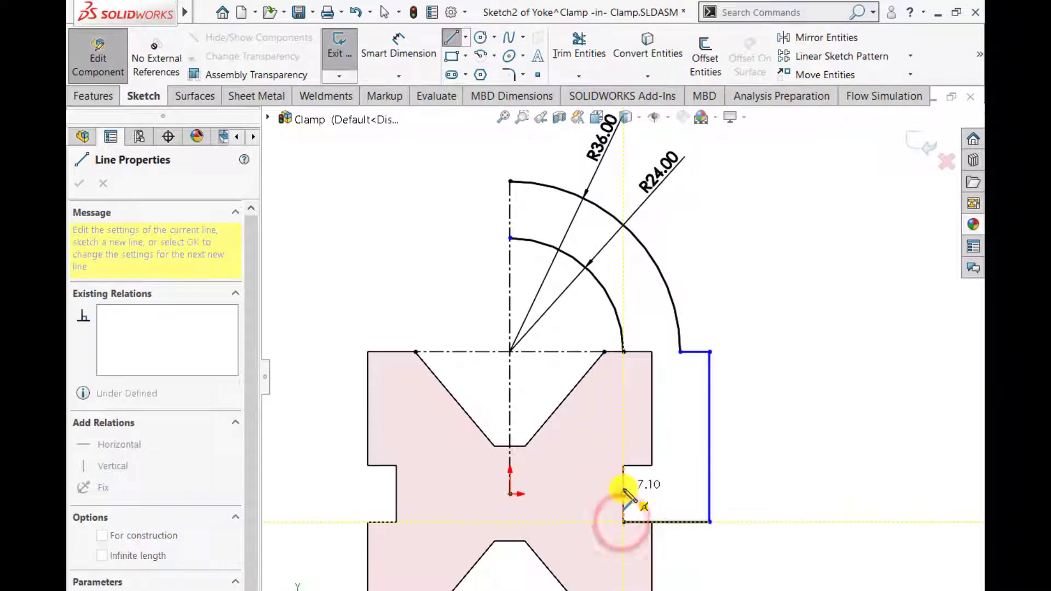
pyautogui.click(624, 488)
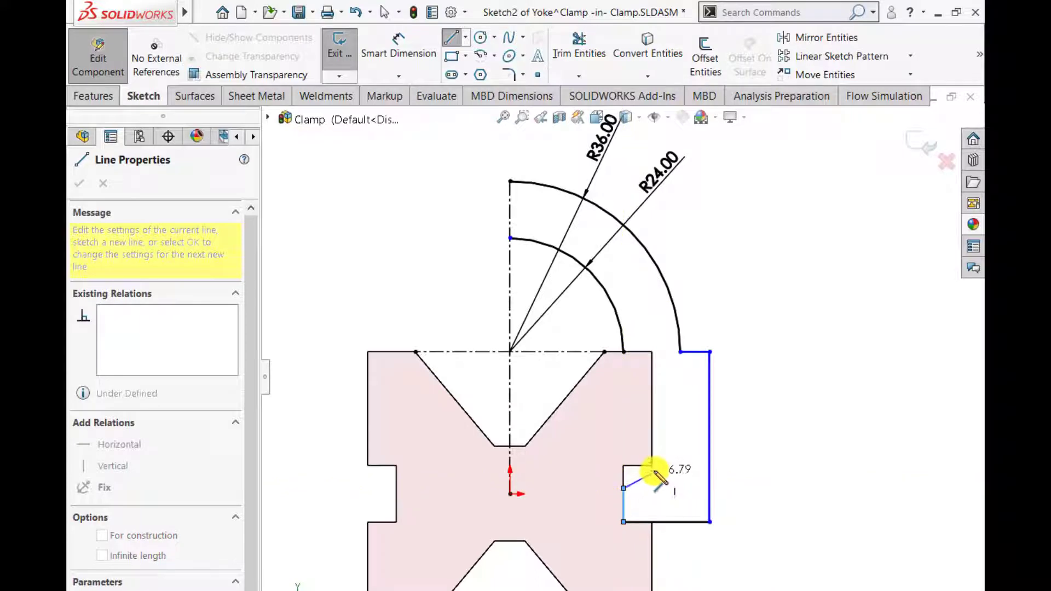
pyautogui.click(651, 466)
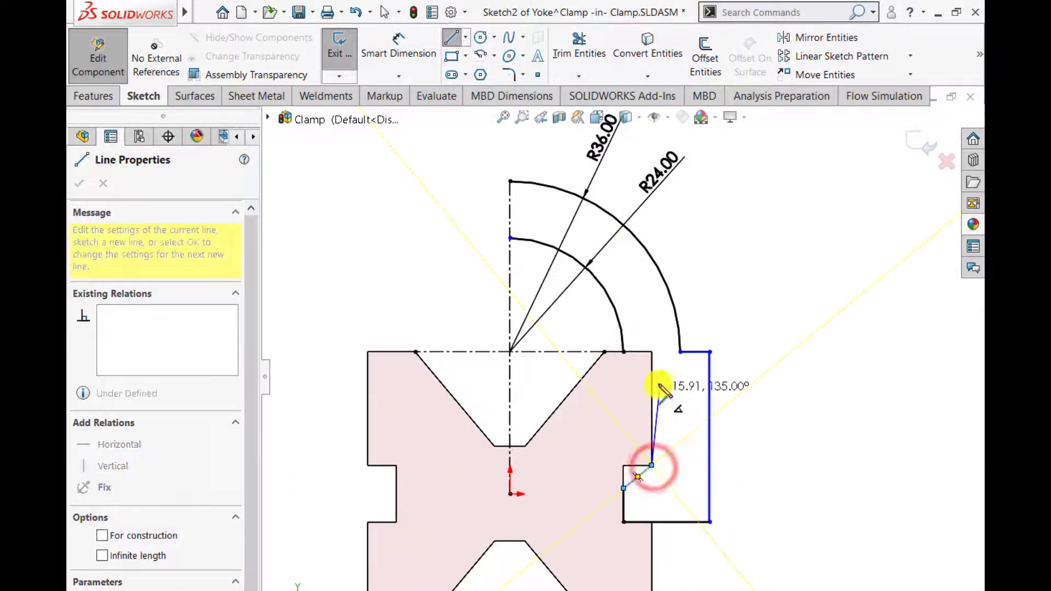
pyautogui.click(651, 352)
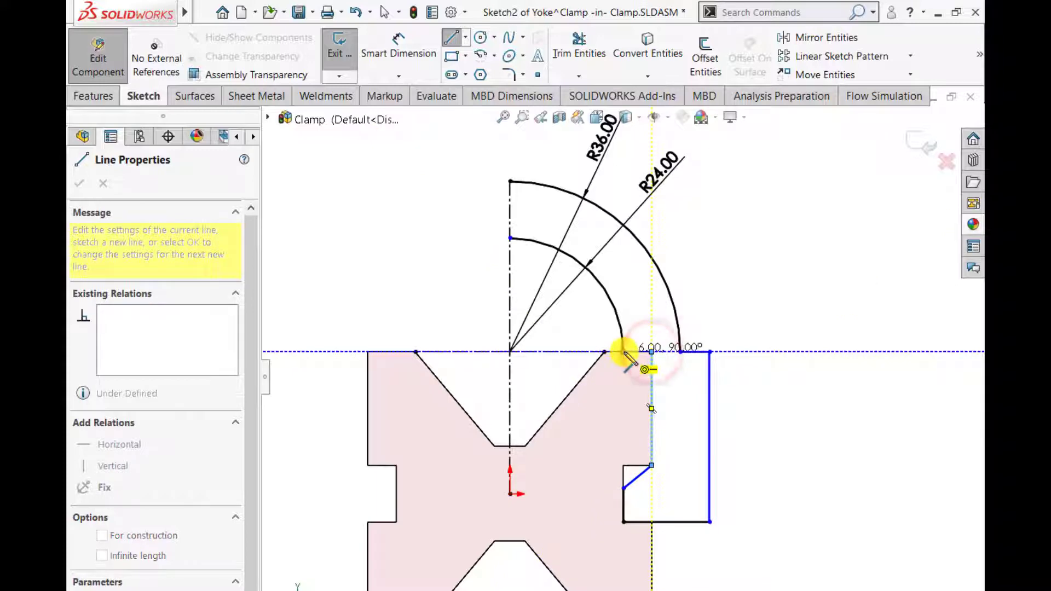
pyautogui.click(623, 352)
pyautogui.press('Escape')
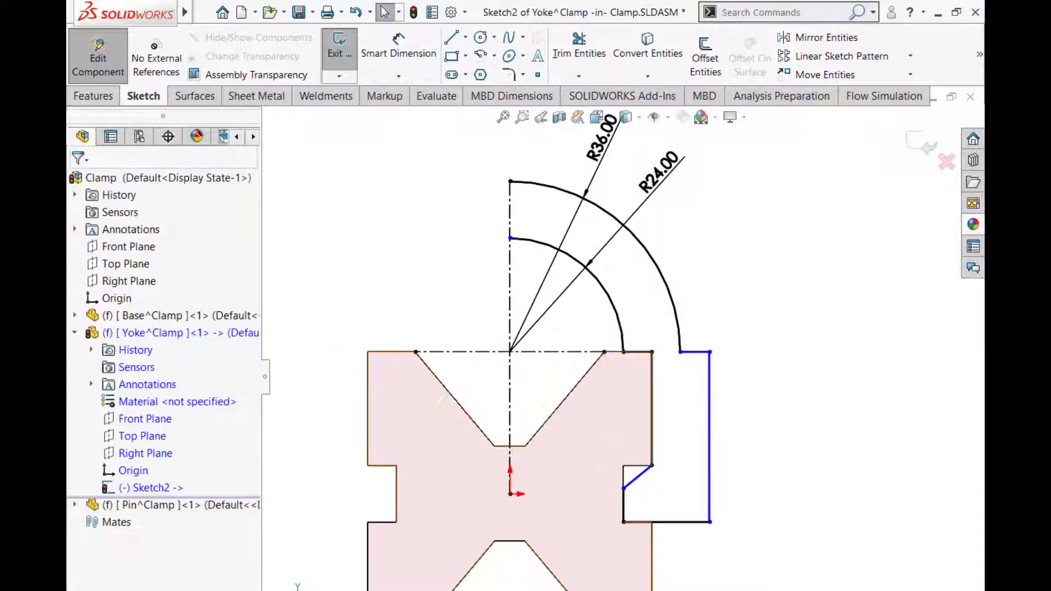
# - Make the two short horizontal lines at the lower ends of the inner and outer arcs collinear
pyautogui.click(640, 354)
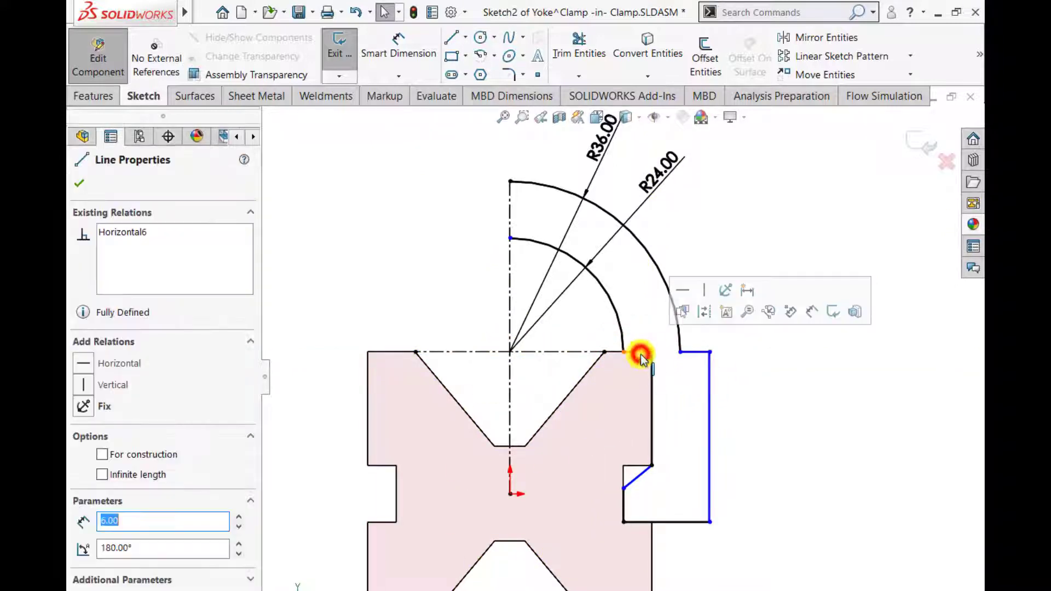
pyautogui.keyDown('ctrl'); pyautogui.click(697, 354); pyautogui.keyUp('ctrl')
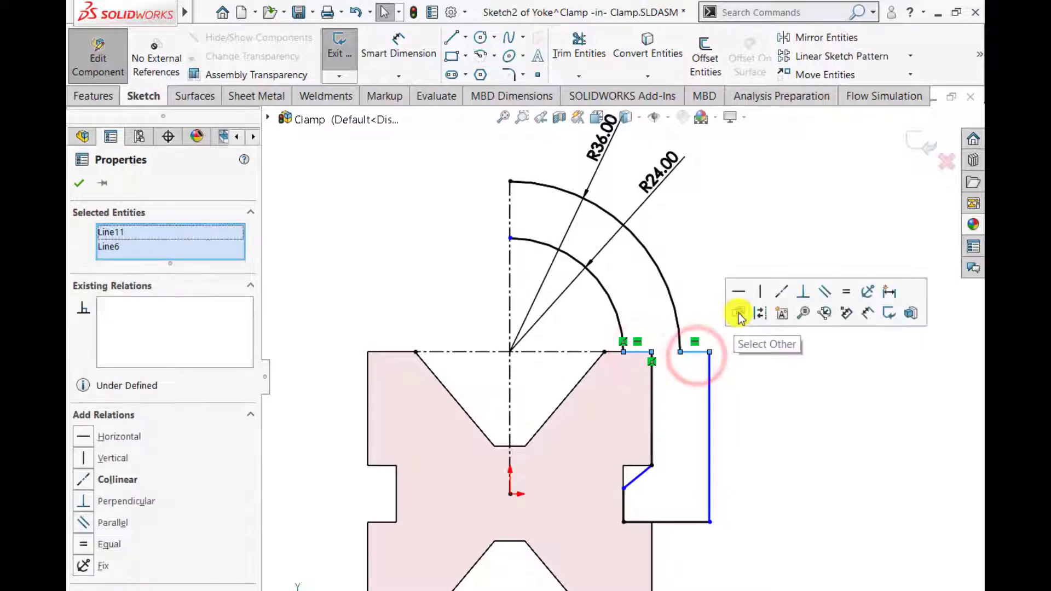
pyautogui.click(784, 293)
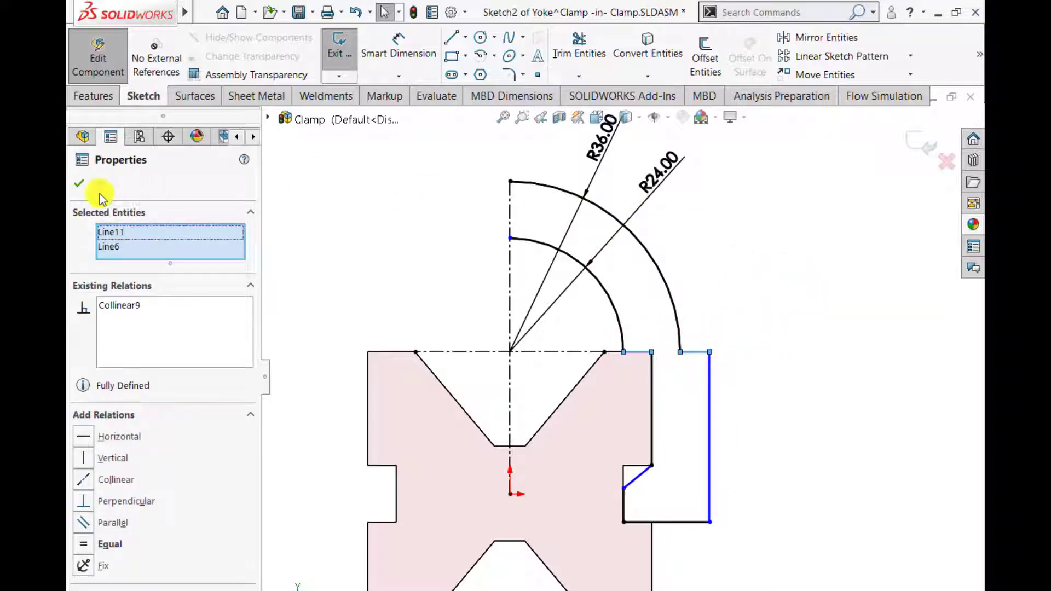
pyautogui.click(79, 188)
# - Dimension the horizontal bottom line of the Yoke's leg at 16 mm
pyautogui.click(399, 43)
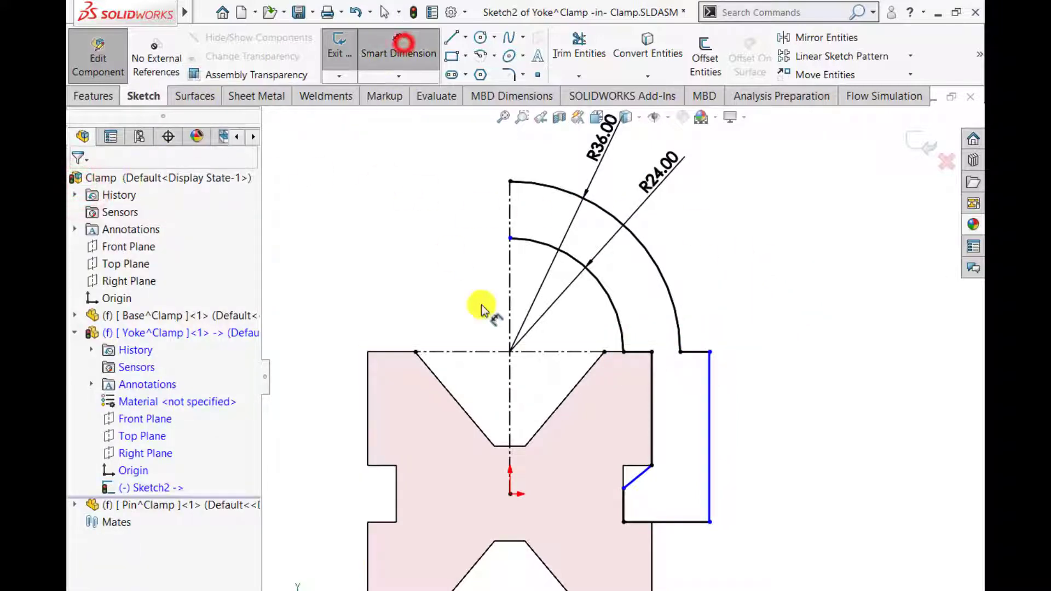
pyautogui.click(679, 523)
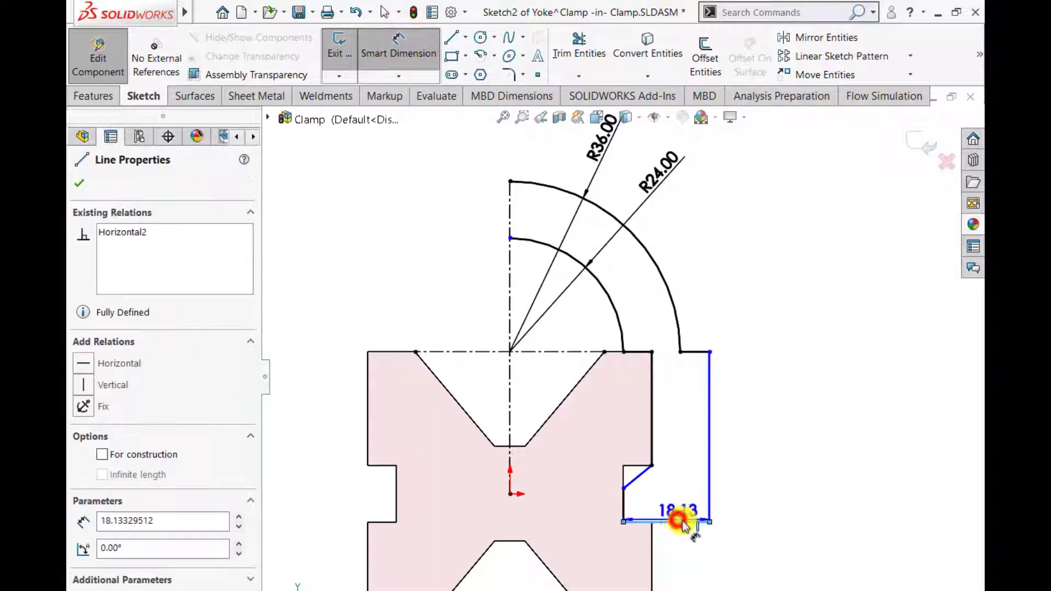
pyautogui.click(776, 494)
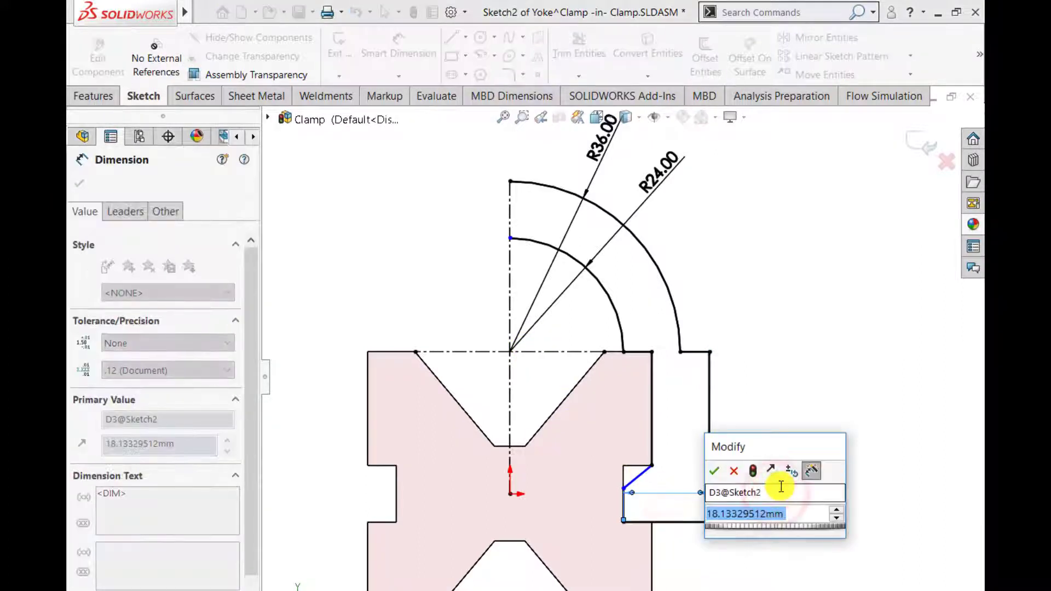
pyautogui.write('16')
pyautogui.press('Return')
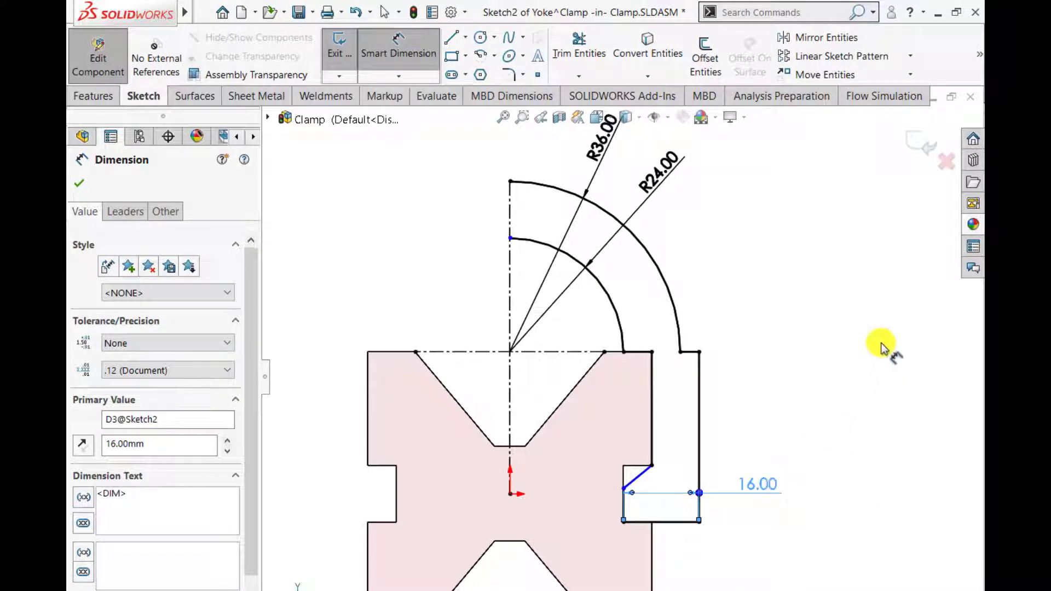
pyautogui.click(79, 183)
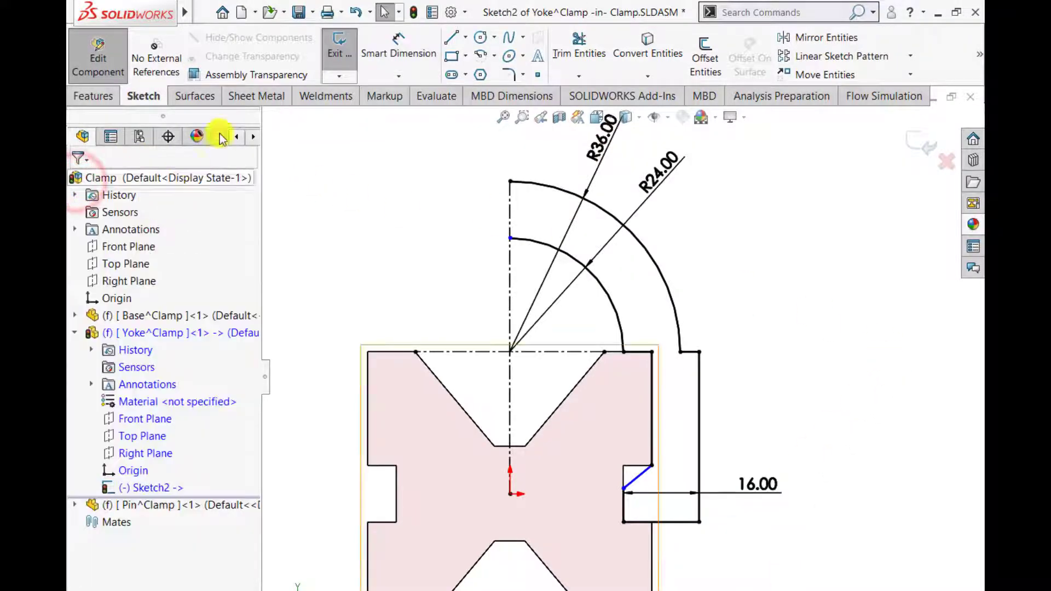
# - Dimension the angle between the diagonal line and the short vertical line in the notch at 135°
pyautogui.click(394, 55)
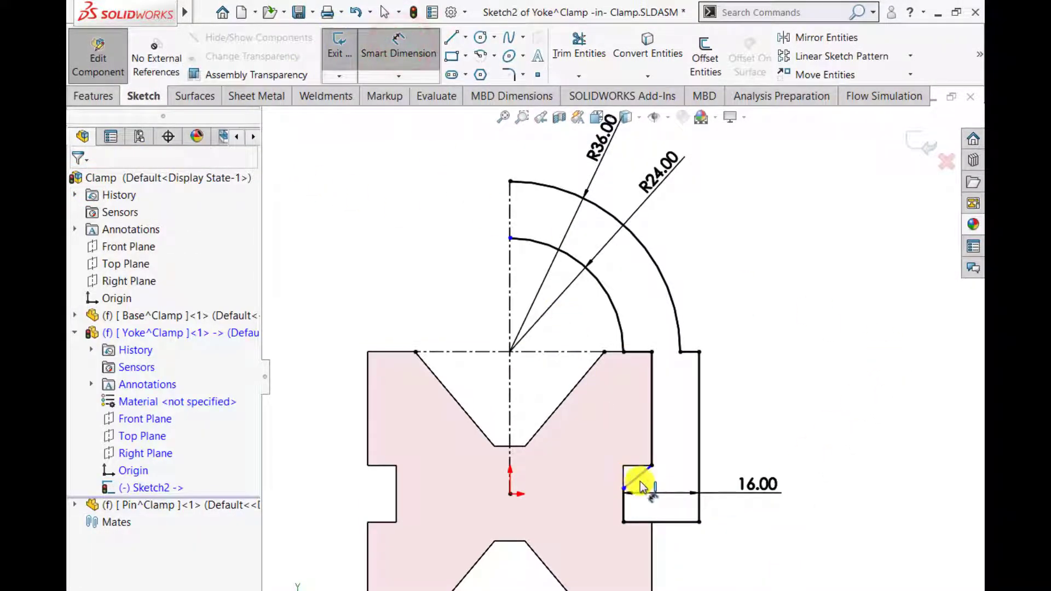
pyautogui.click(639, 482)
pyautogui.click(628, 512)
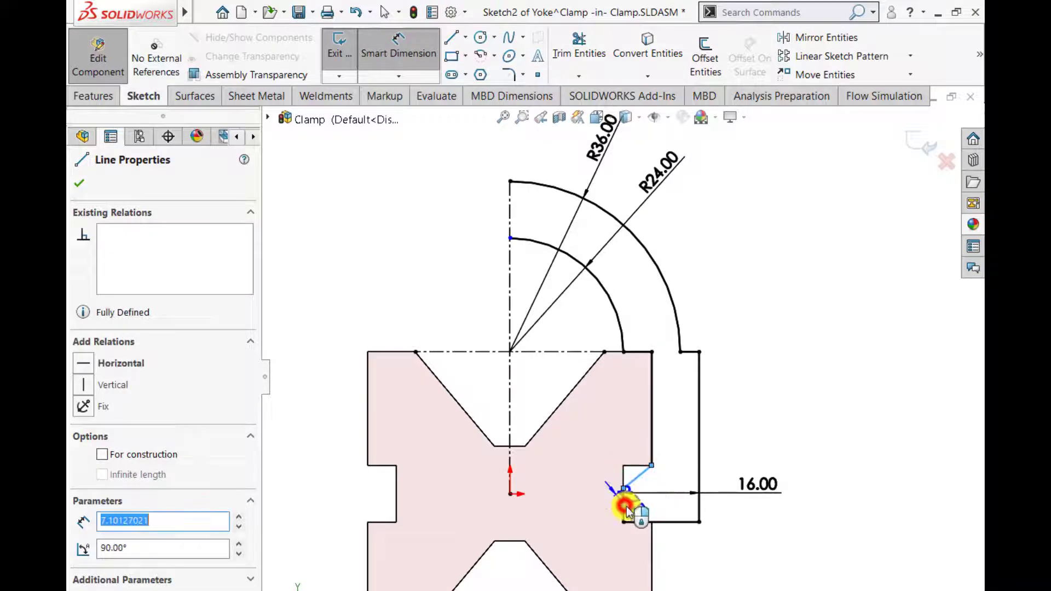
pyautogui.scroll(-2, 656, 506)
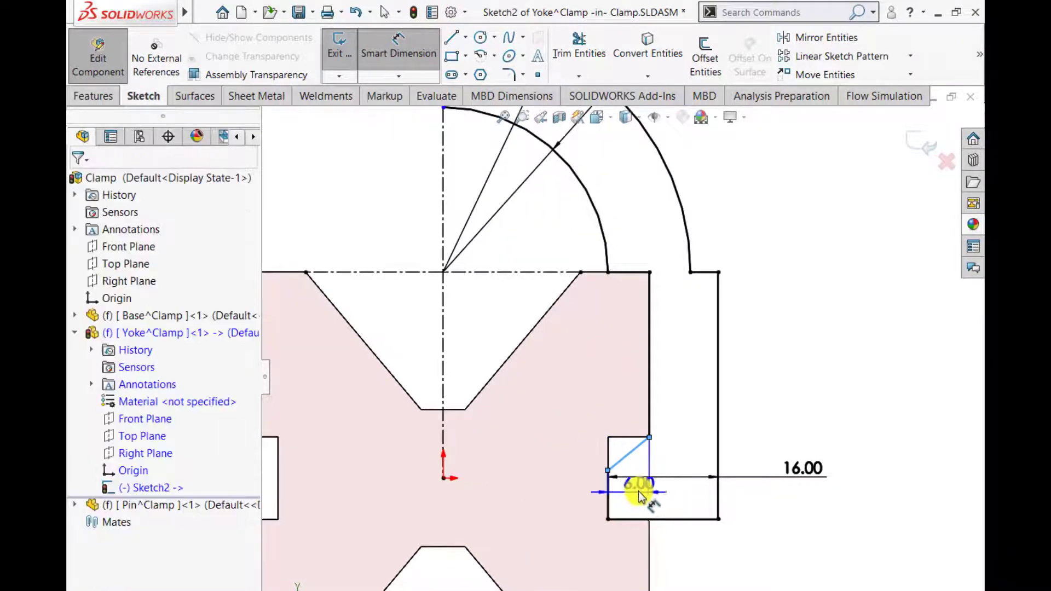
pyautogui.click(628, 463)
pyautogui.click(606, 493)
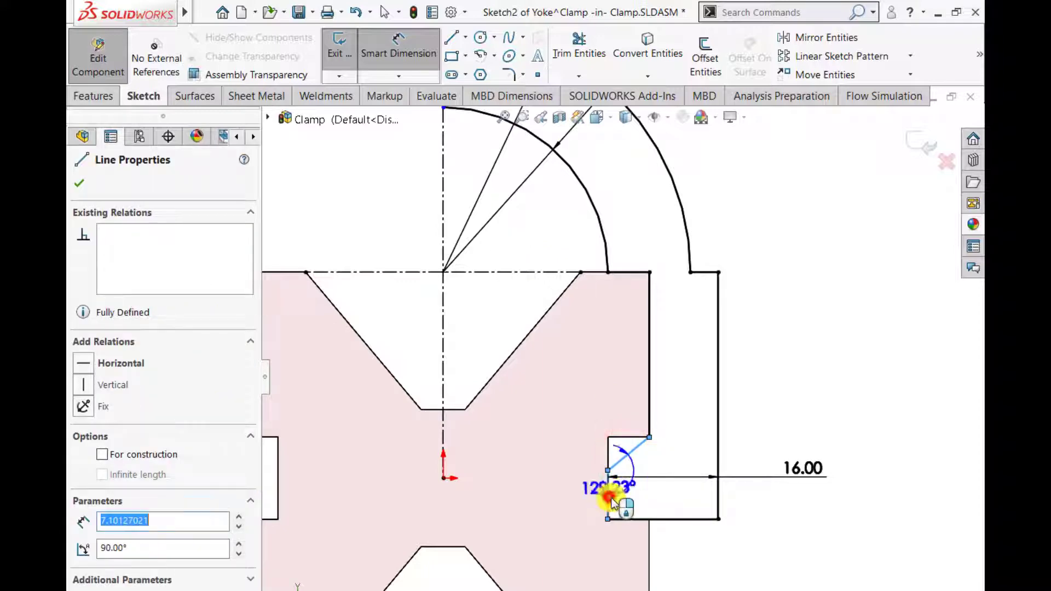
pyautogui.click(642, 497)
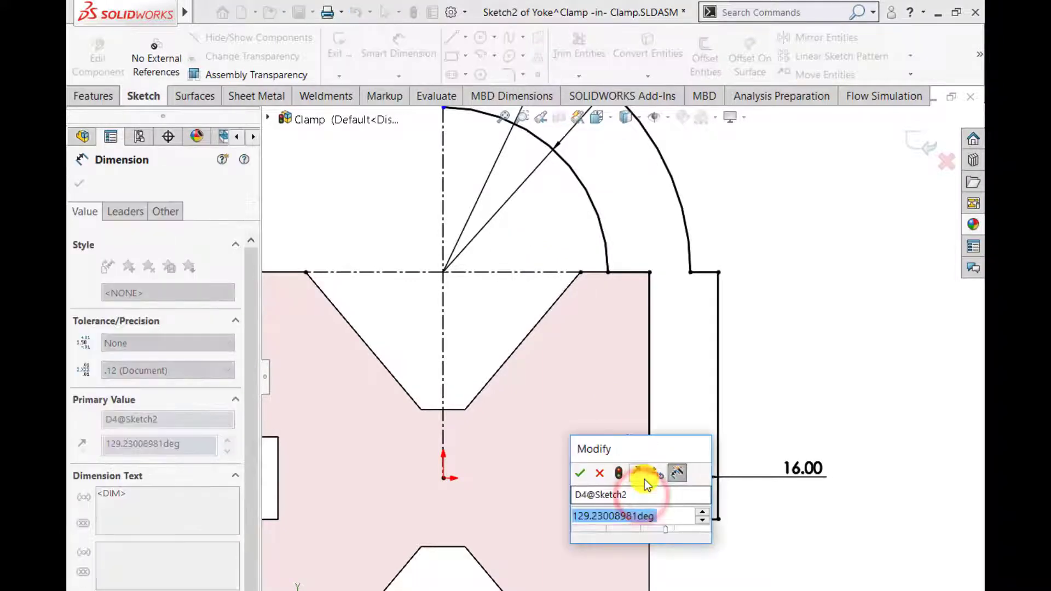
pyautogui.write('135')
pyautogui.press('Return')
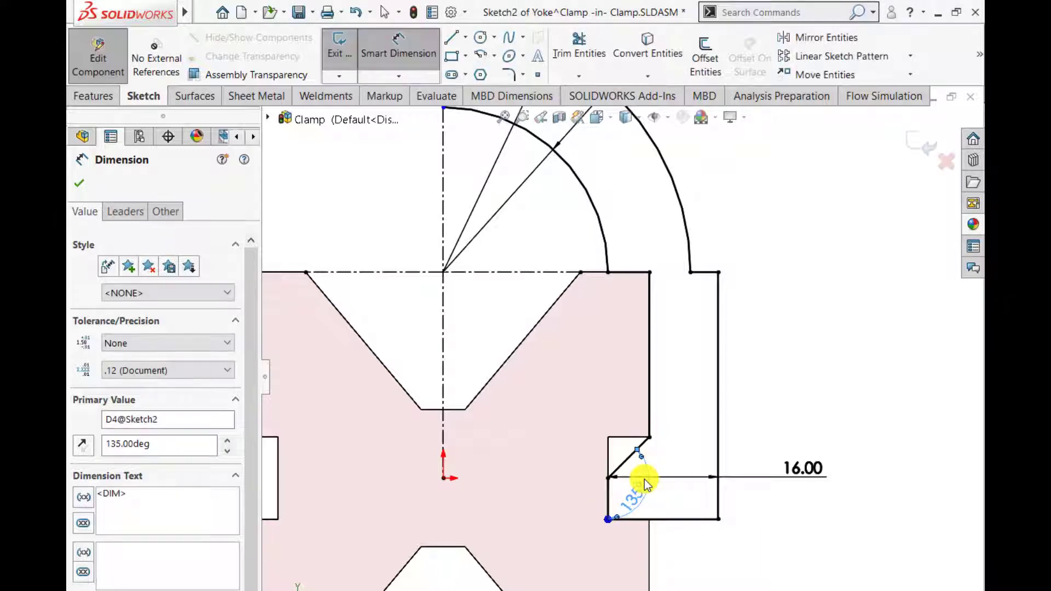
pyautogui.press('Escape')
pyautogui.press('f')
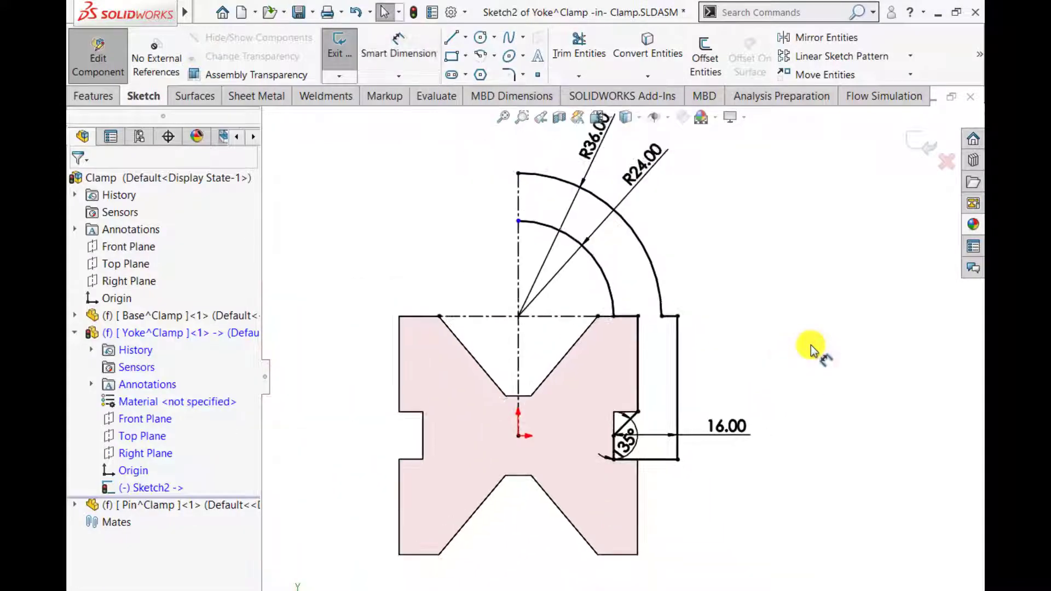
# - Mirror the whole Yoke half profile about the vertical centerline and exit the sketch
pyautogui.click(762, 358)
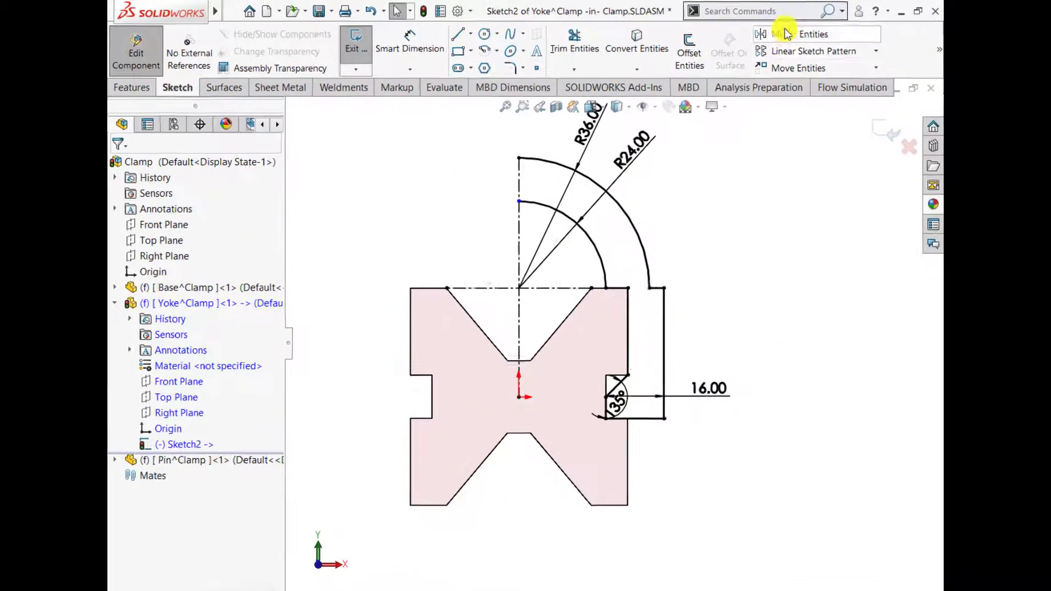
pyautogui.click(816, 41)
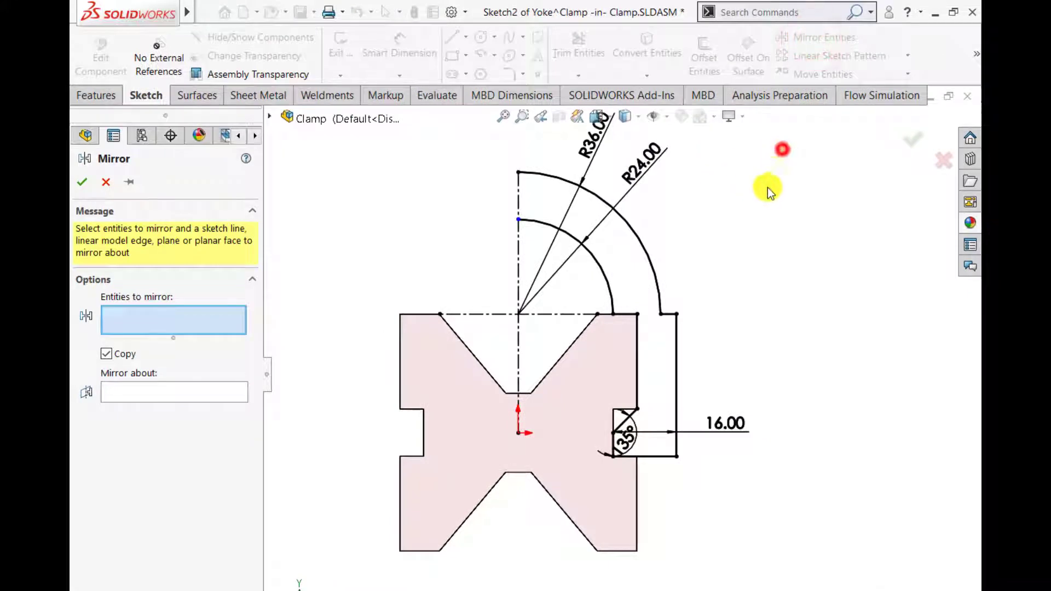
pyautogui.moveTo(782, 149)
pyautogui.mouseDown()
pyautogui.moveTo(659, 354)
pyautogui.moveTo(540, 492)
pyautogui.mouseUp()
pyautogui.click(124, 524)
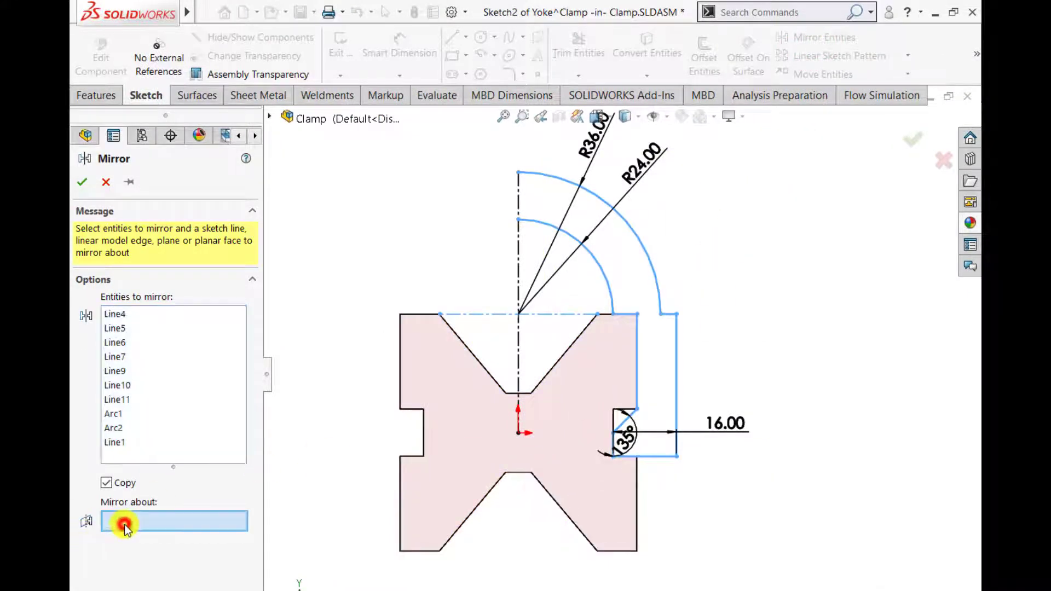
pyautogui.click(518, 344)
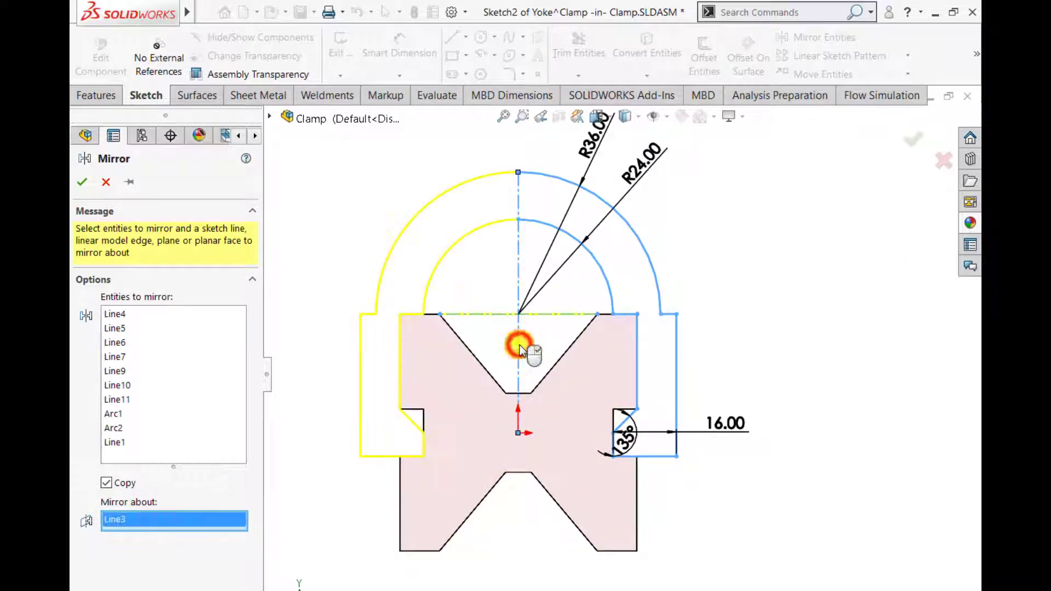
pyautogui.click(85, 183)
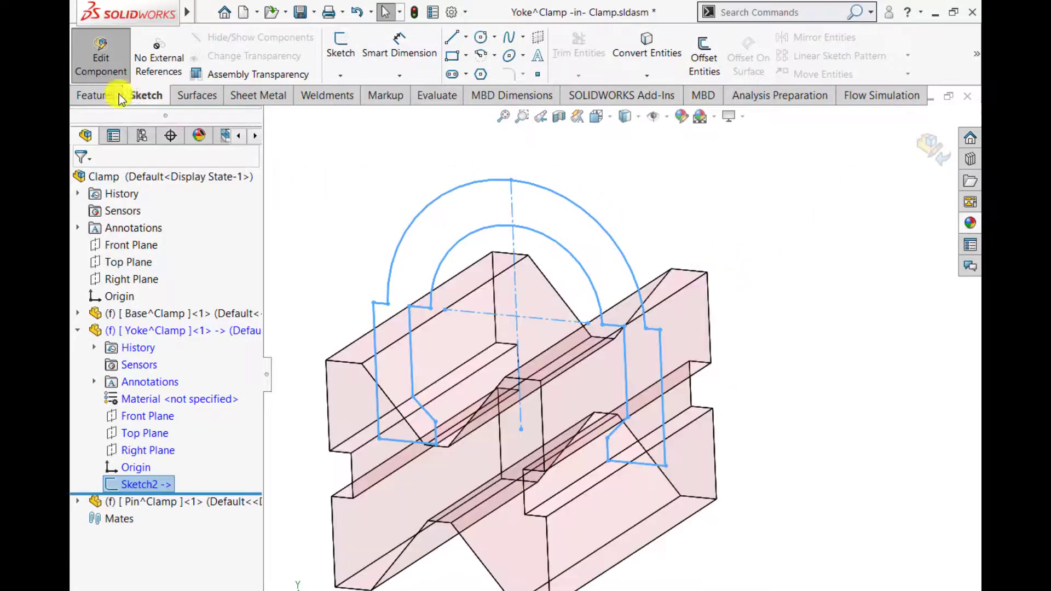
# - Extrude the Yoke profile as a boss with a Mid Plane end condition and a depth of 20 mm
pyautogui.click(97, 96)
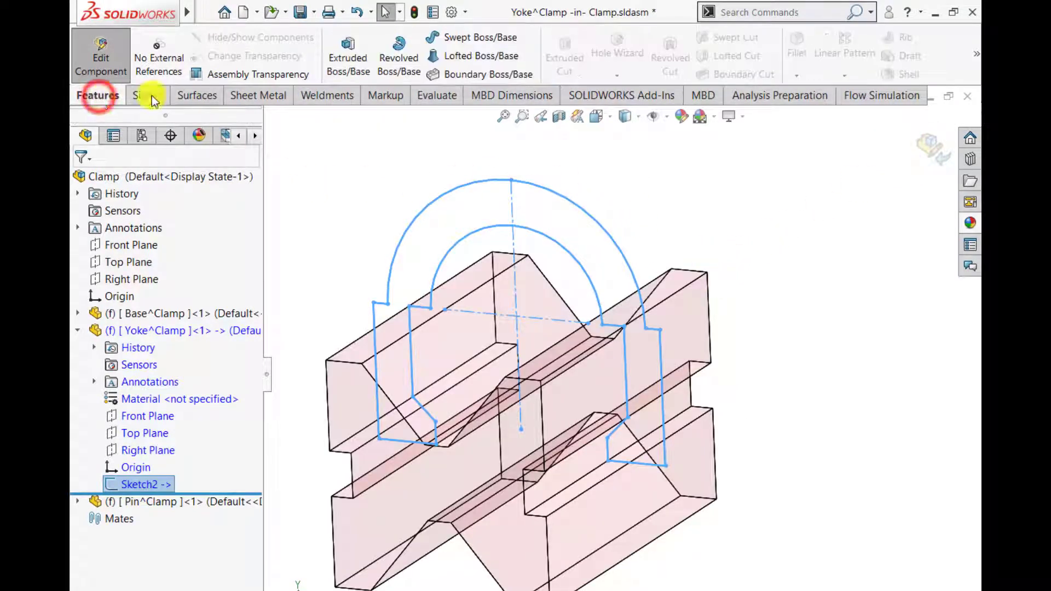
pyautogui.click(346, 54)
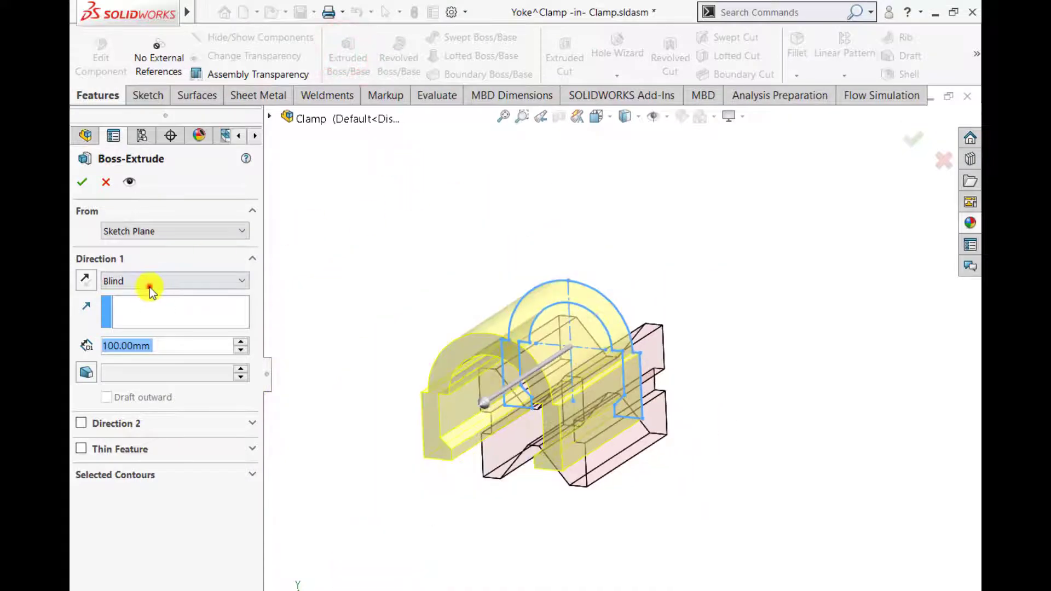
pyautogui.click(151, 291)
pyautogui.click(124, 354)
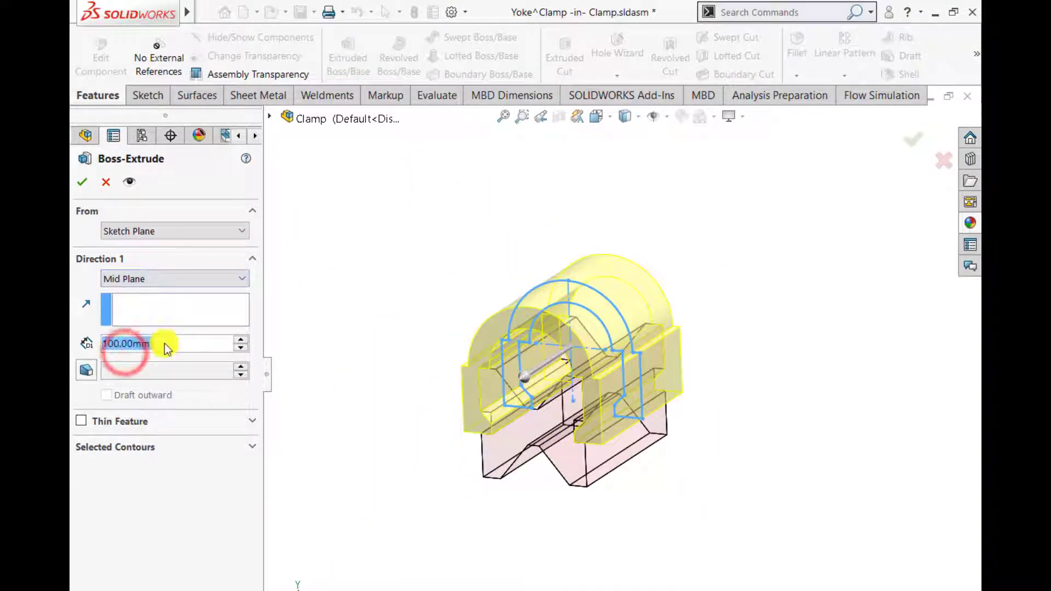
pyautogui.write('20')
pyautogui.press('Return')
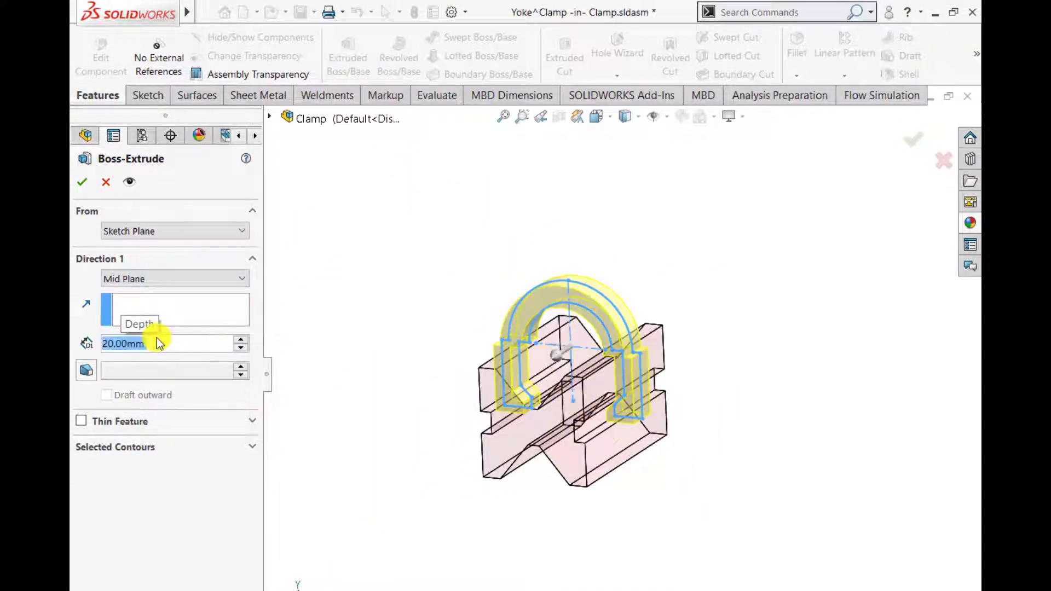
pyautogui.click(80, 182)
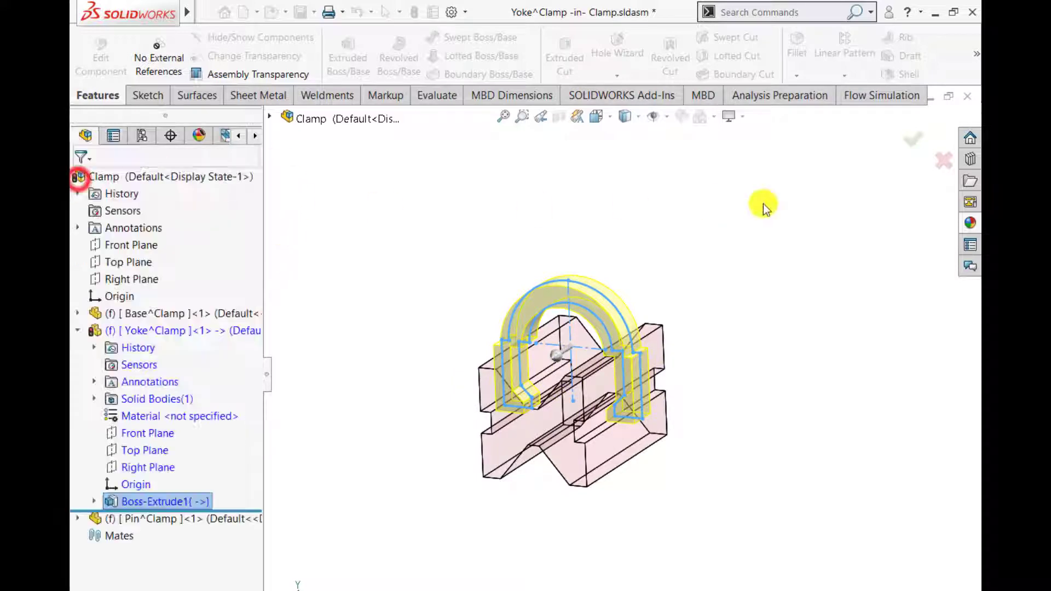
pyautogui.click(797, 228)
# - Finish editing the Yoke component in the assembly and rebuild the Clamp
pyautogui.click(932, 147)
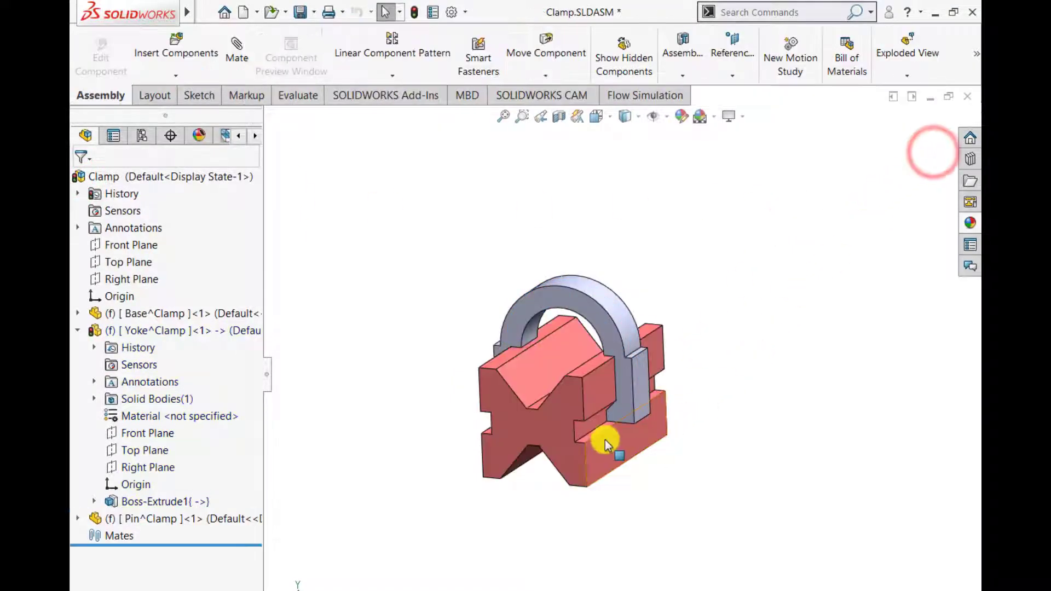
pyautogui.moveTo(605, 439); pyautogui.dragTo(590, 455, button='middle')
pyautogui.click(414, 11)
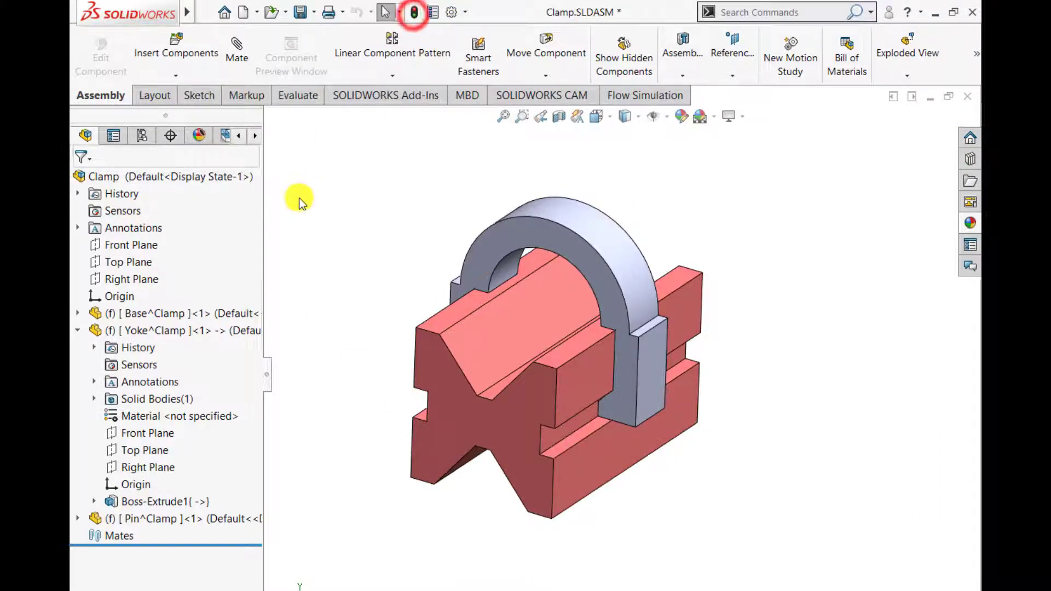
# - Apply a light orange color from the standard swatches to the Yoke at part document level
pyautogui.click(195, 334)
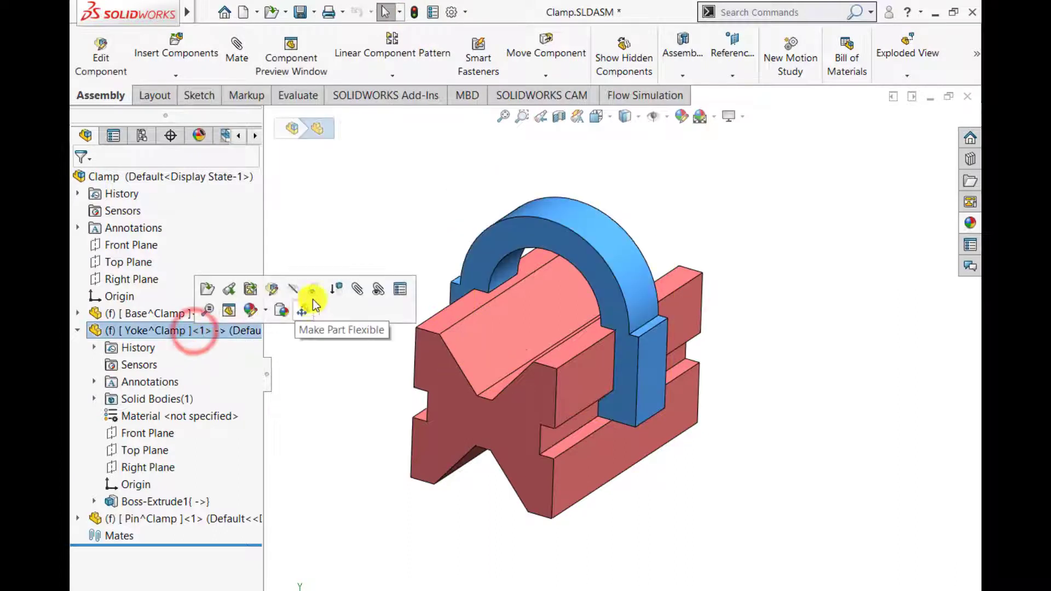
pyautogui.click(266, 317)
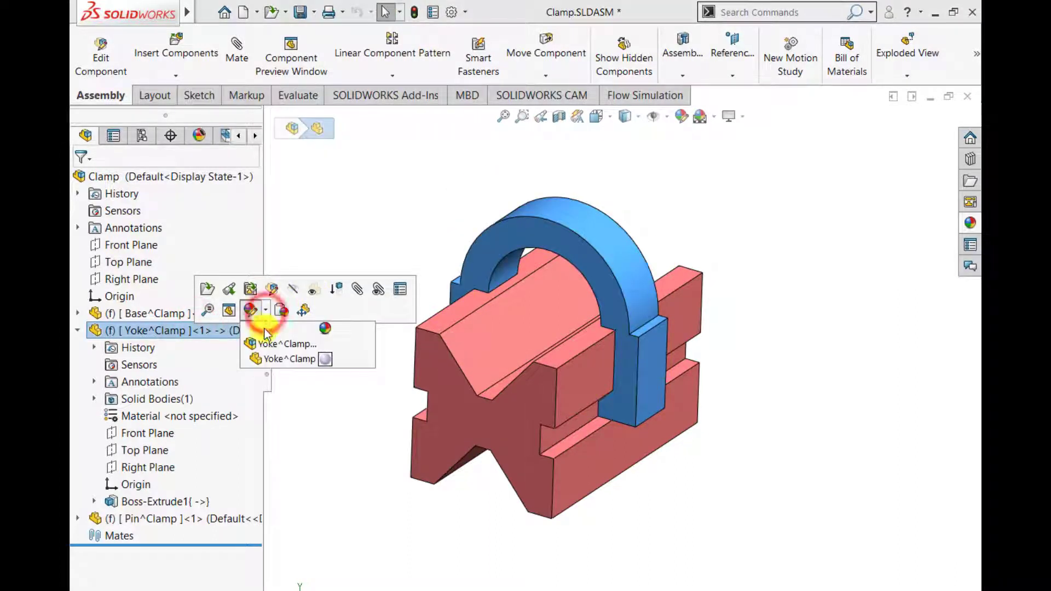
pyautogui.click(270, 357)
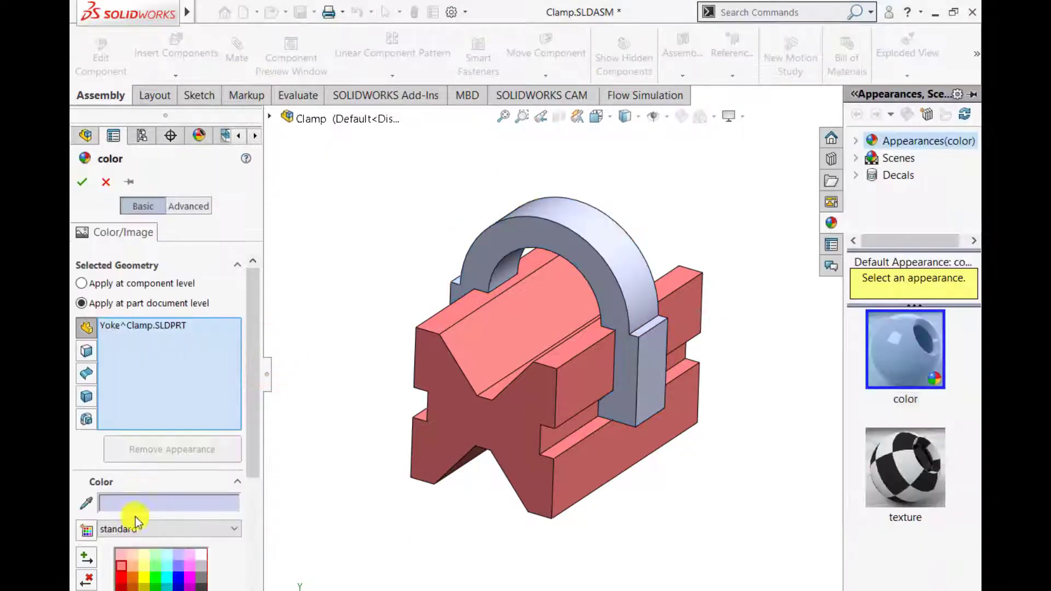
pyautogui.click(131, 568)
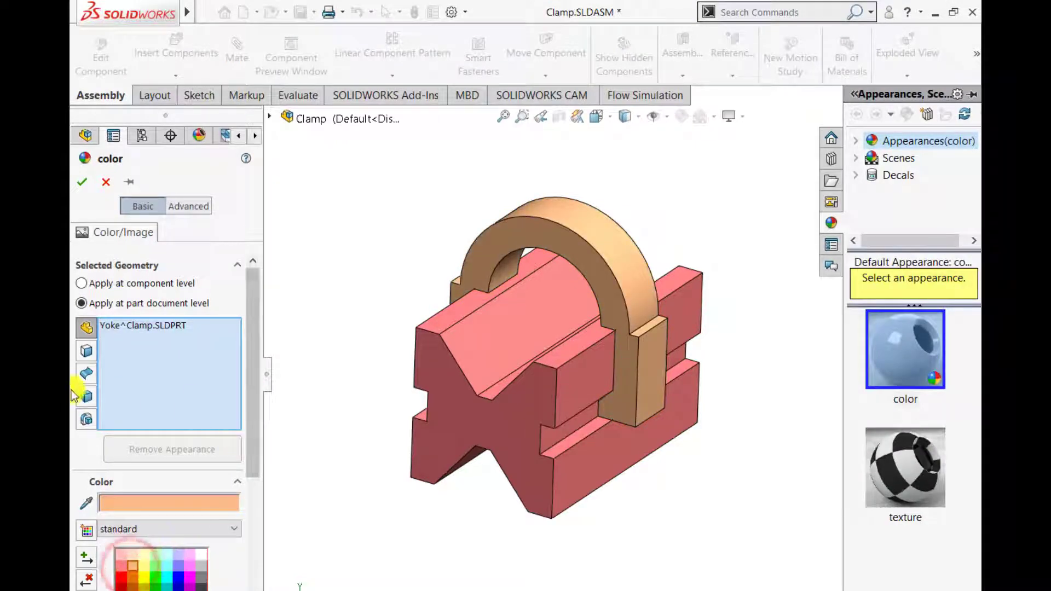
pyautogui.click(82, 181)
pyautogui.click(412, 231)
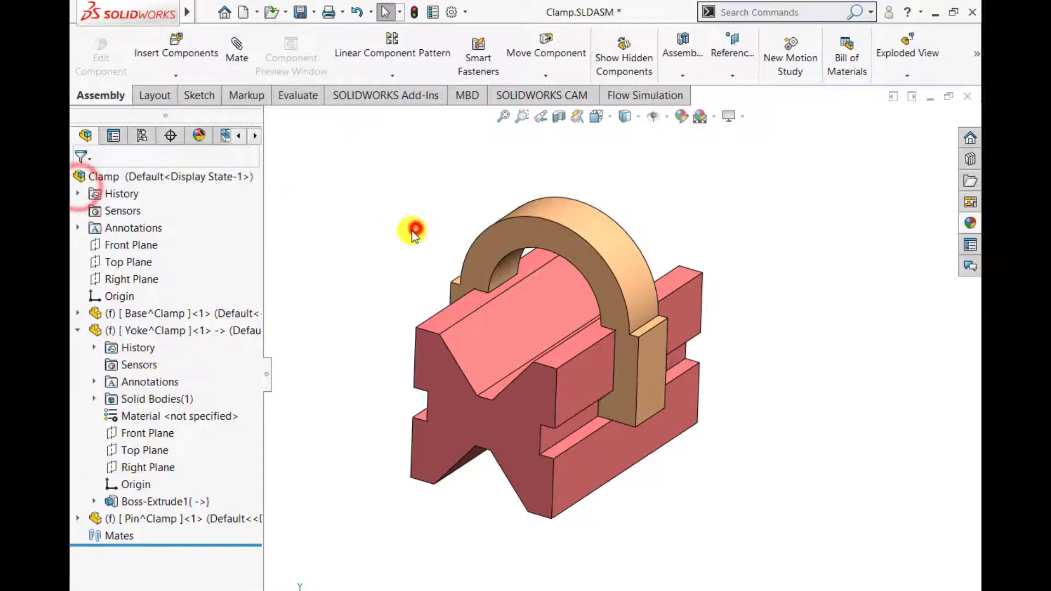
# - Start editing the Yoke component in the context of the assembly and select its own Front Plane
pyautogui.moveTo(612, 403); pyautogui.dragTo(612, 427, button='middle')
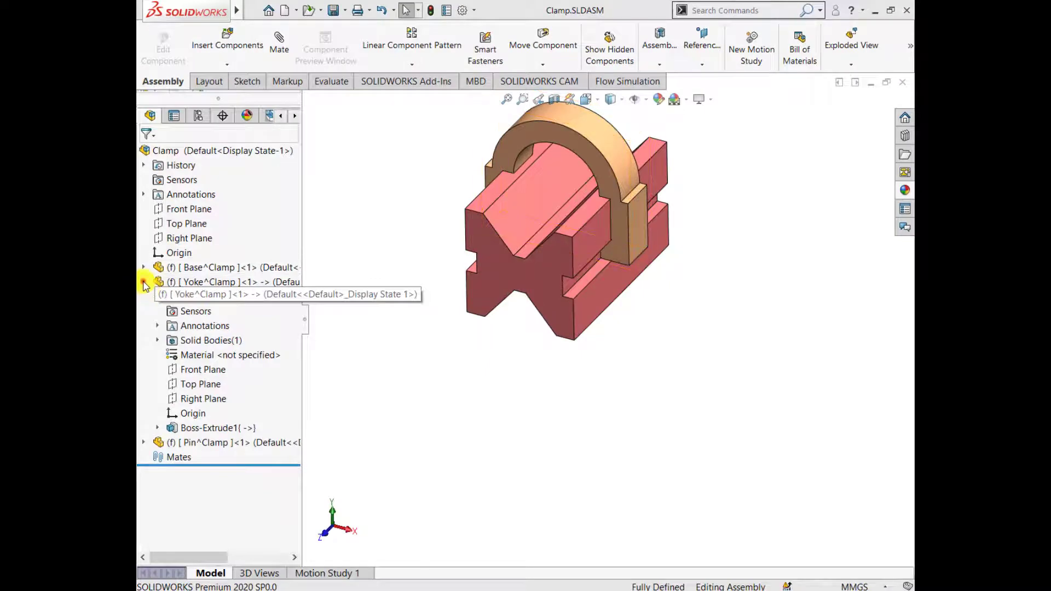
pyautogui.click(143, 282)
pyautogui.click(205, 281)
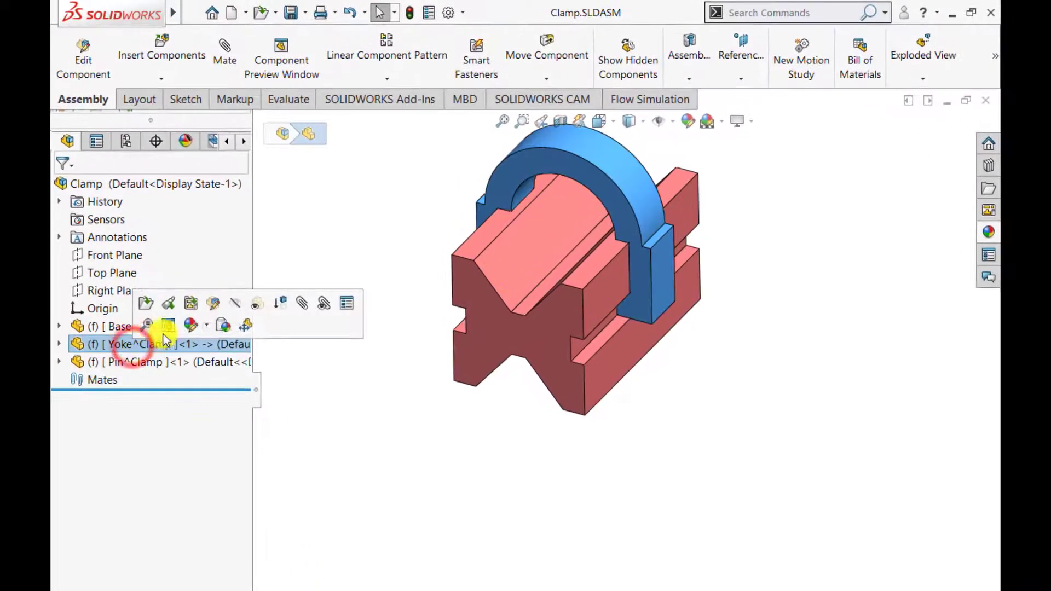
pyautogui.click(215, 304)
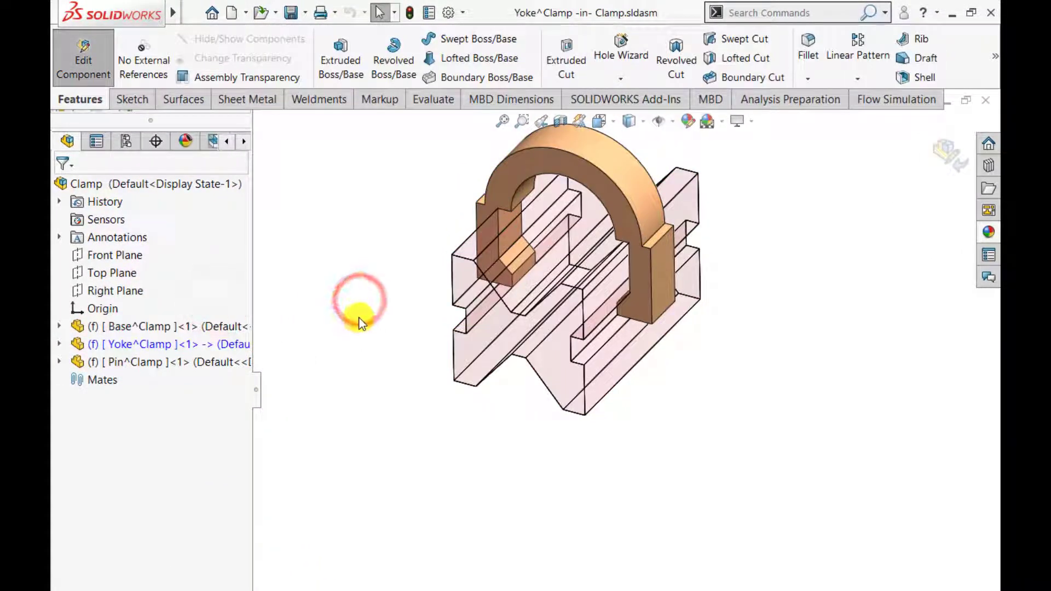
pyautogui.click(59, 343)
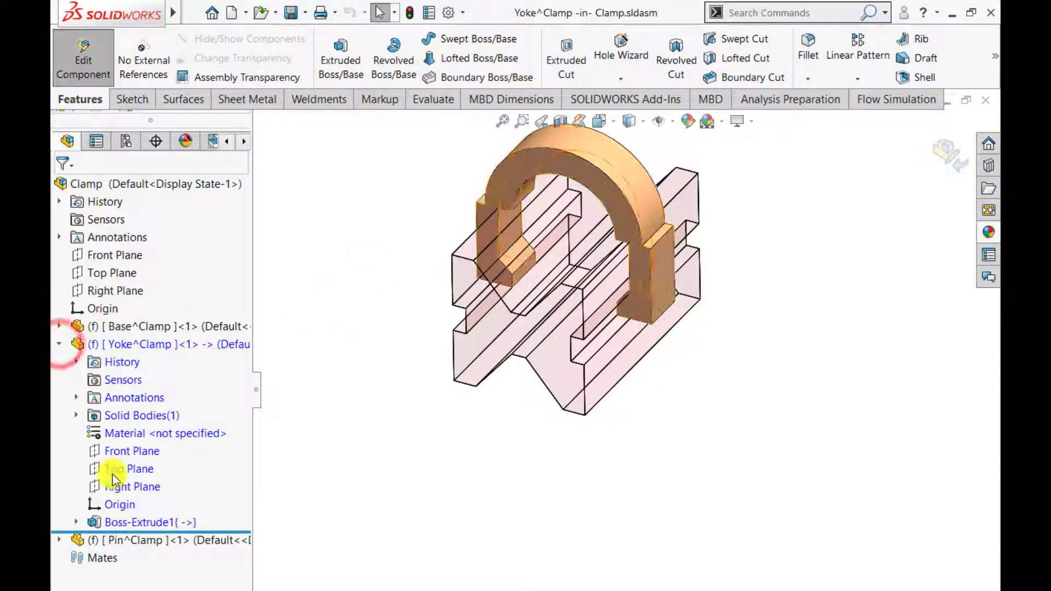
pyautogui.click(126, 451)
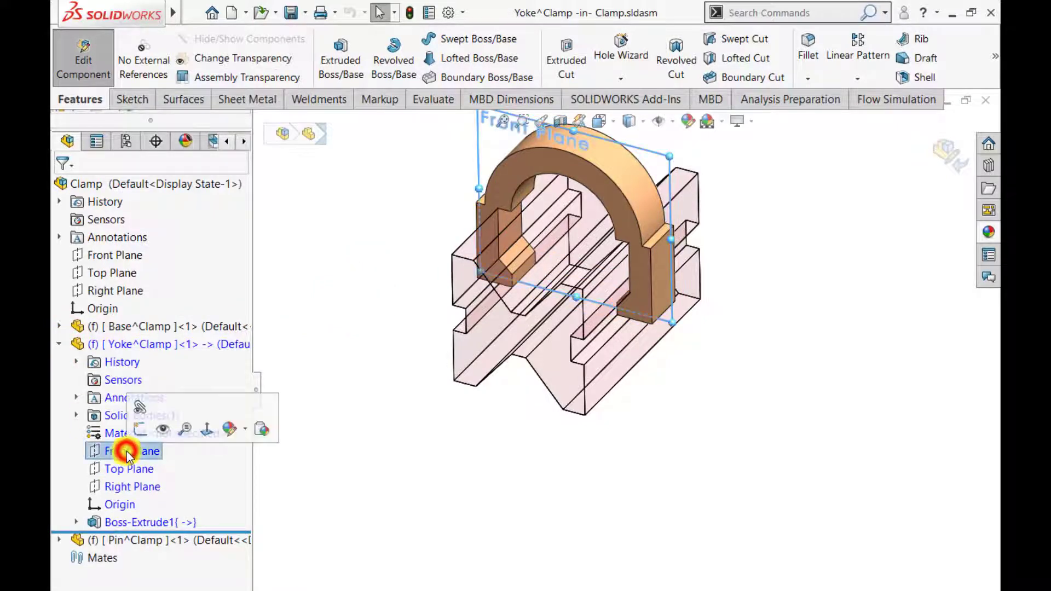
# - Start a sketch on the yoke's Front Plane and draw a vertical centerline about 73 mm long upward from the origin
pyautogui.click(139, 432)
pyautogui.click(262, 433)
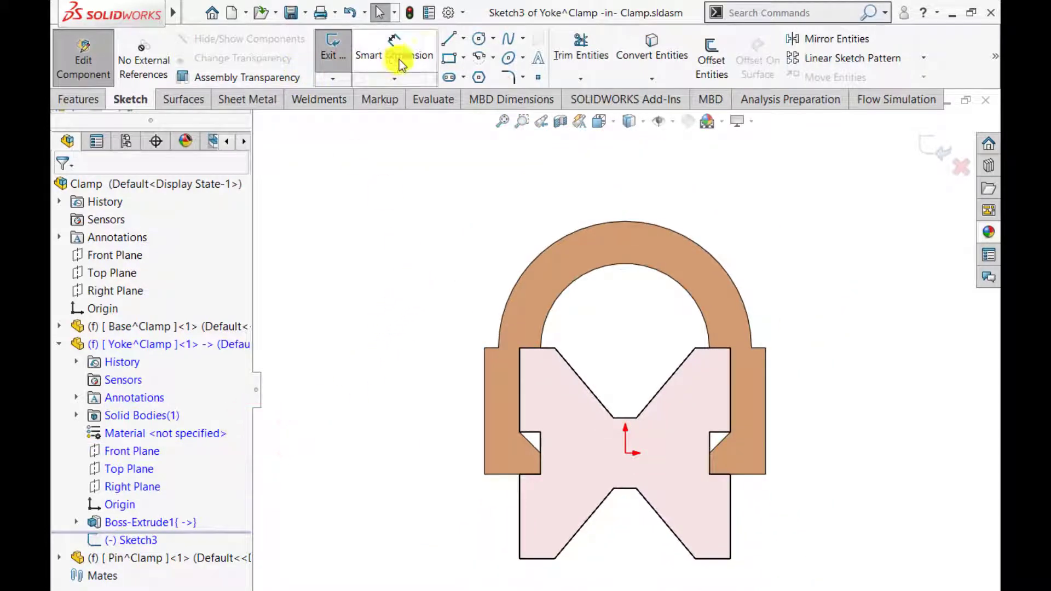
pyautogui.click(462, 39)
pyautogui.click(462, 74)
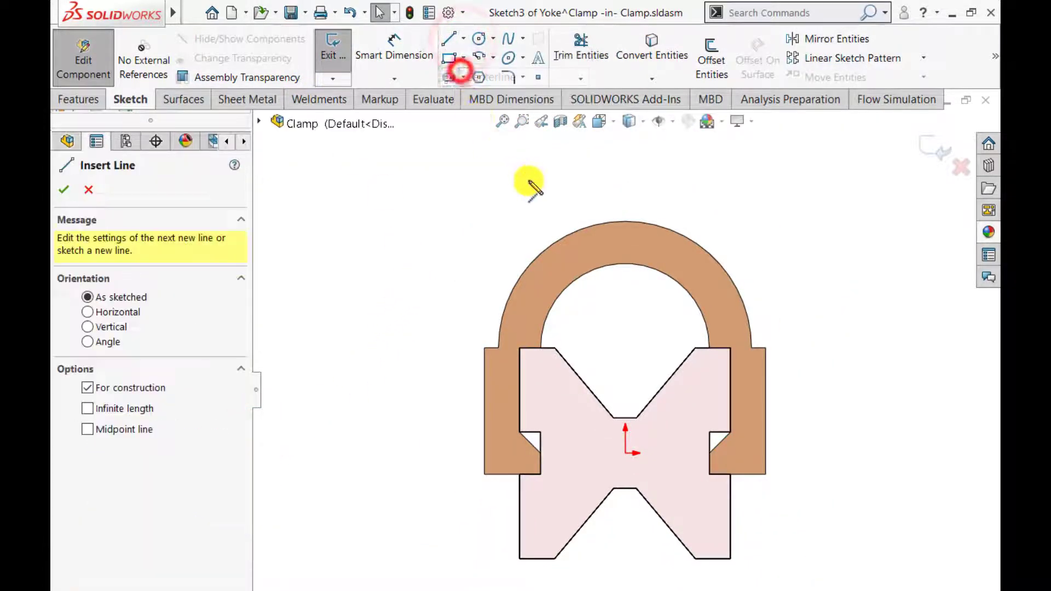
pyautogui.click(626, 452)
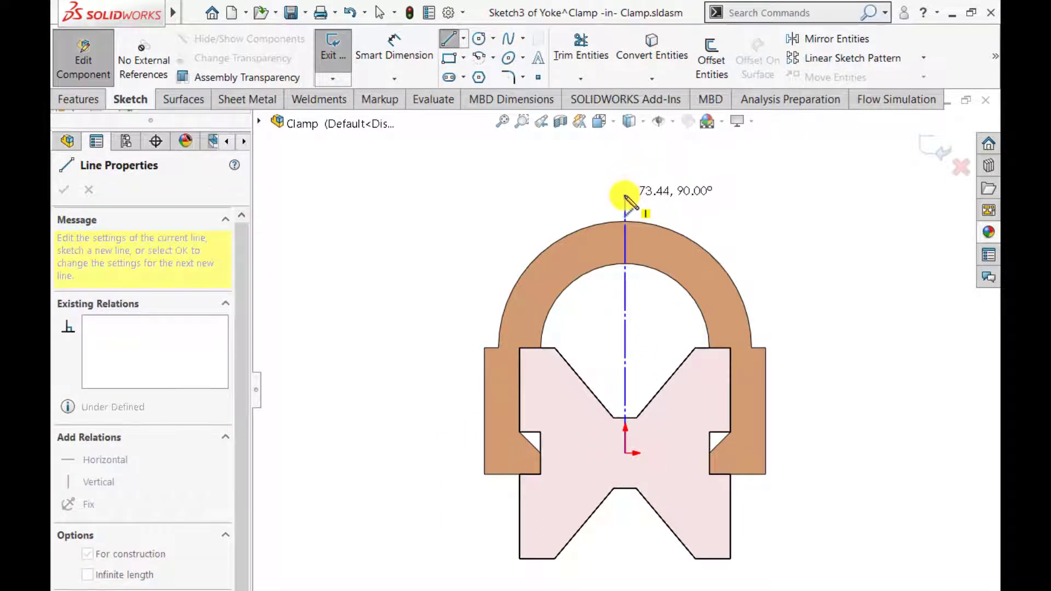
pyautogui.click(626, 195)
pyautogui.press('Escape')
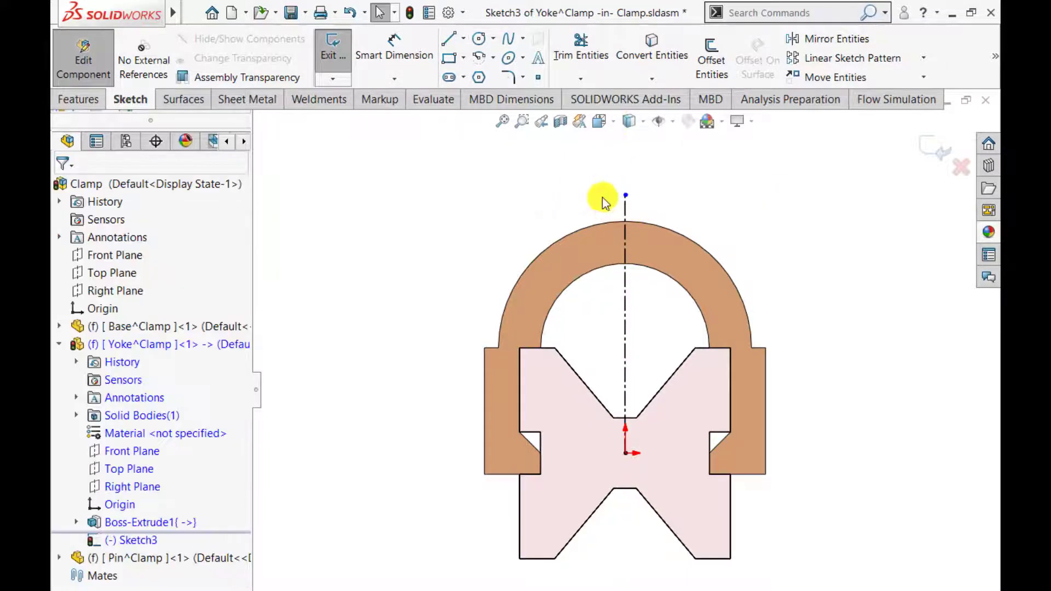
# - Dimension the centerline's upper endpoint 80 mm above the bottom edge of the yoke's leg
pyautogui.click(394, 44)
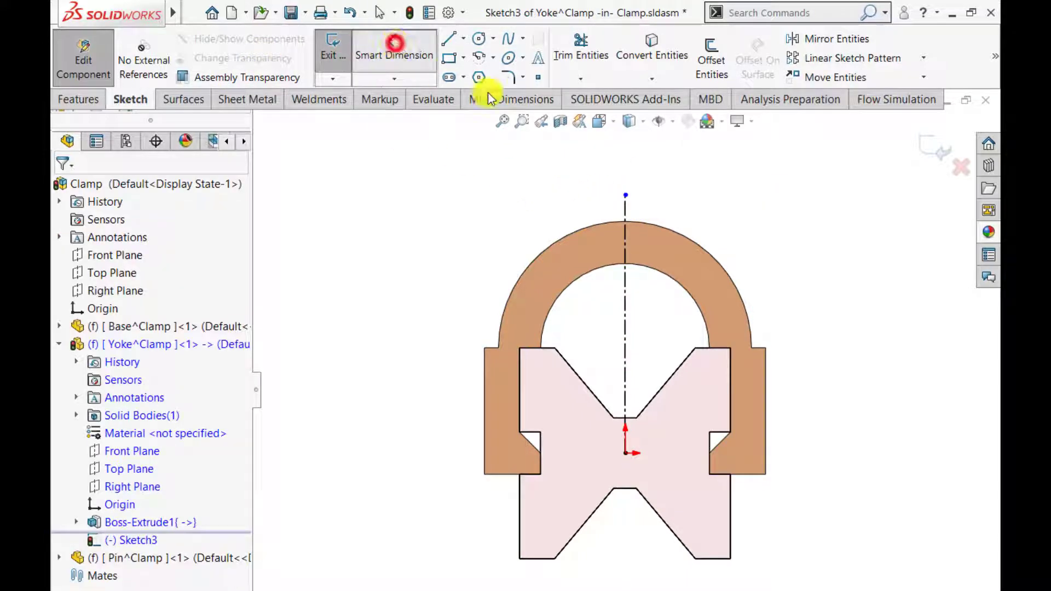
pyautogui.click(626, 195)
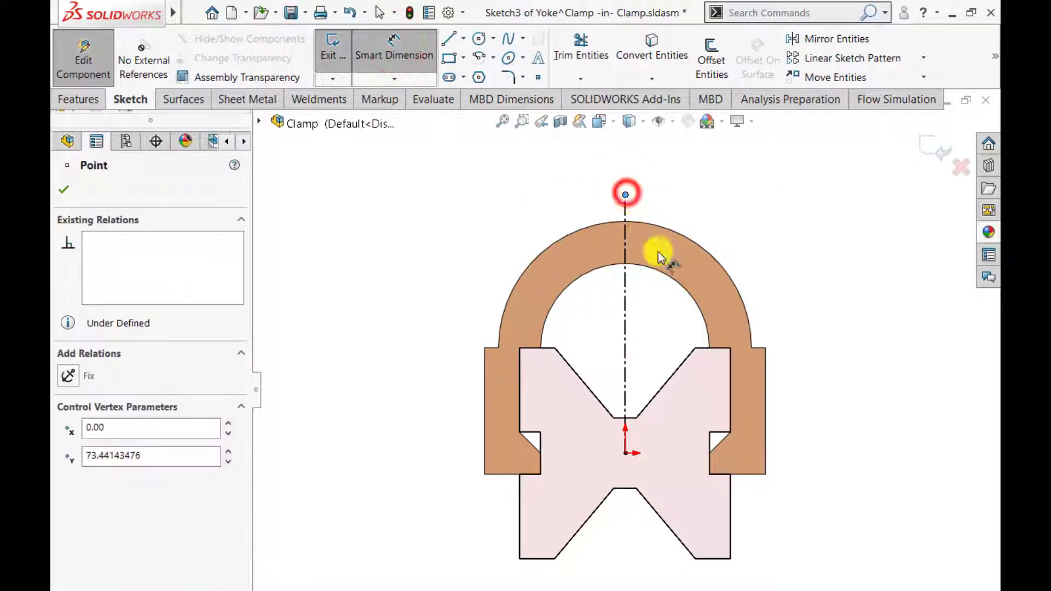
pyautogui.click(755, 476)
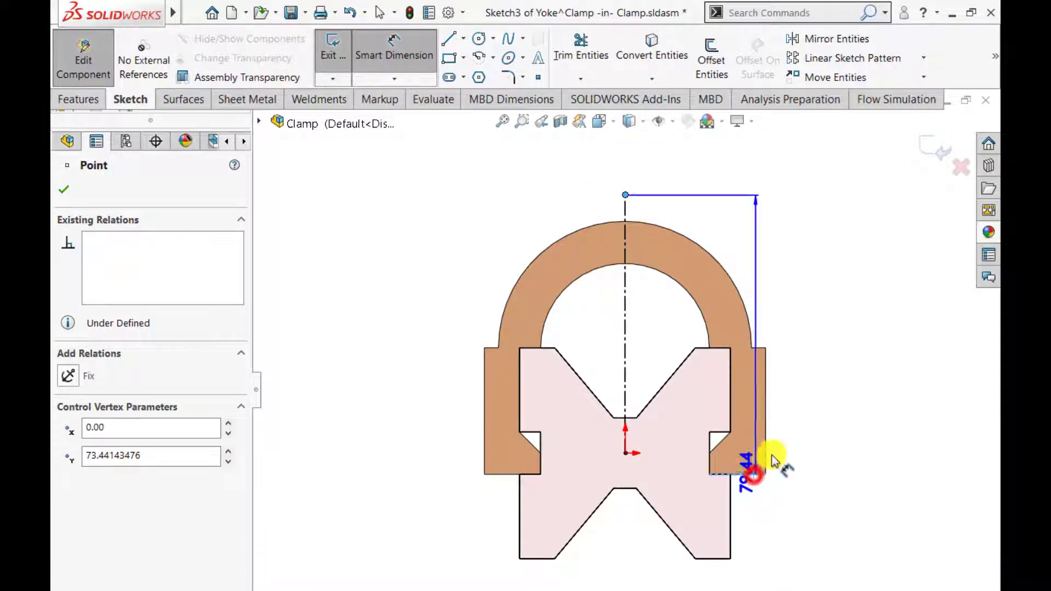
pyautogui.click(821, 383)
pyautogui.write('80')
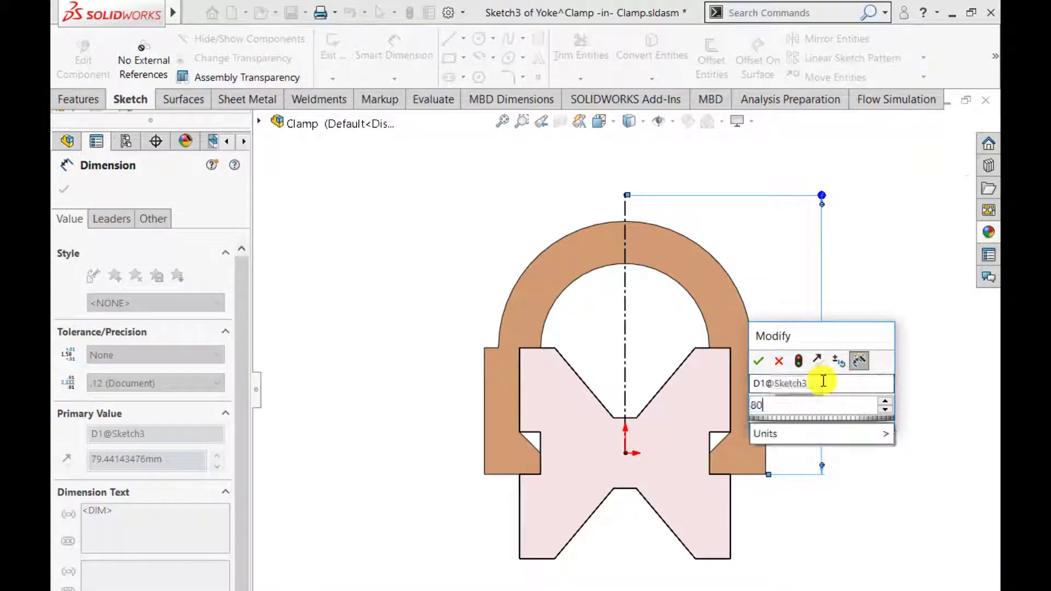
pyautogui.press('Return')
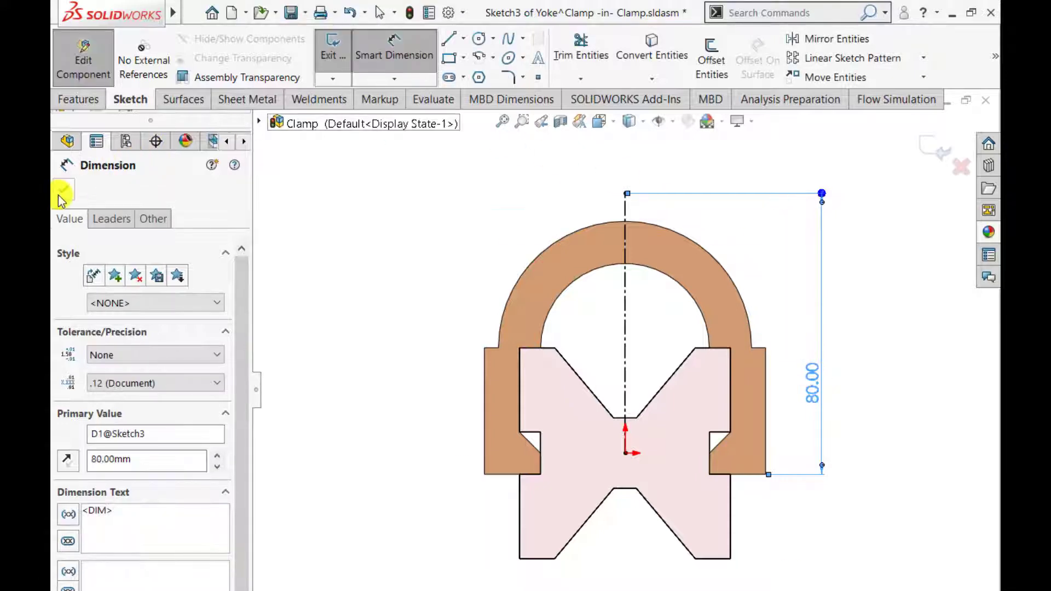
pyautogui.click(64, 189)
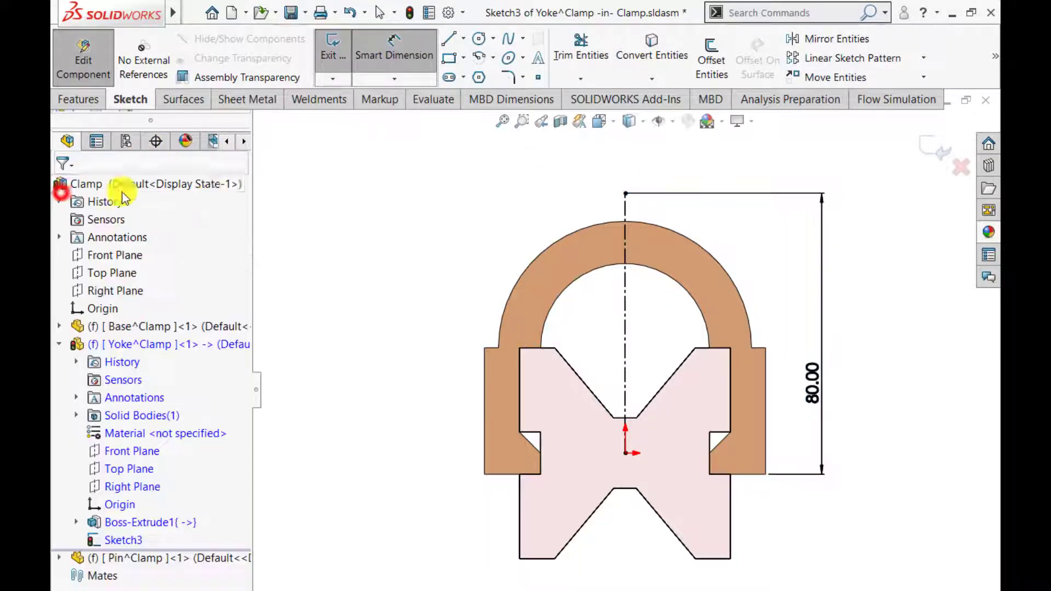
# - Draw a horizontal midpoint line about 29 mm long, centred on the centerline's upper endpoint
pyautogui.click(464, 38)
pyautogui.click(469, 96)
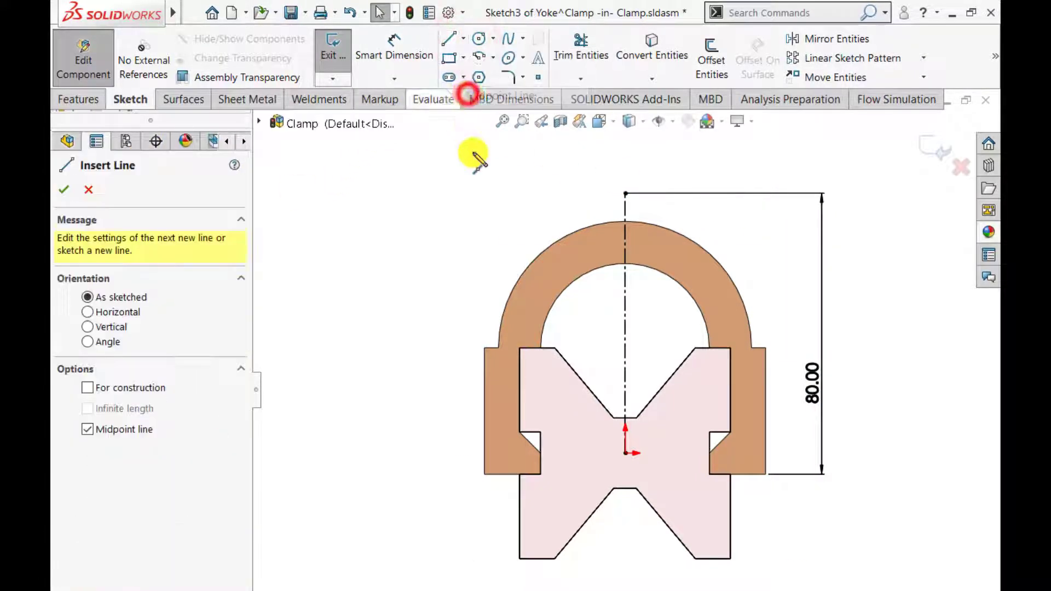
pyautogui.click(626, 193)
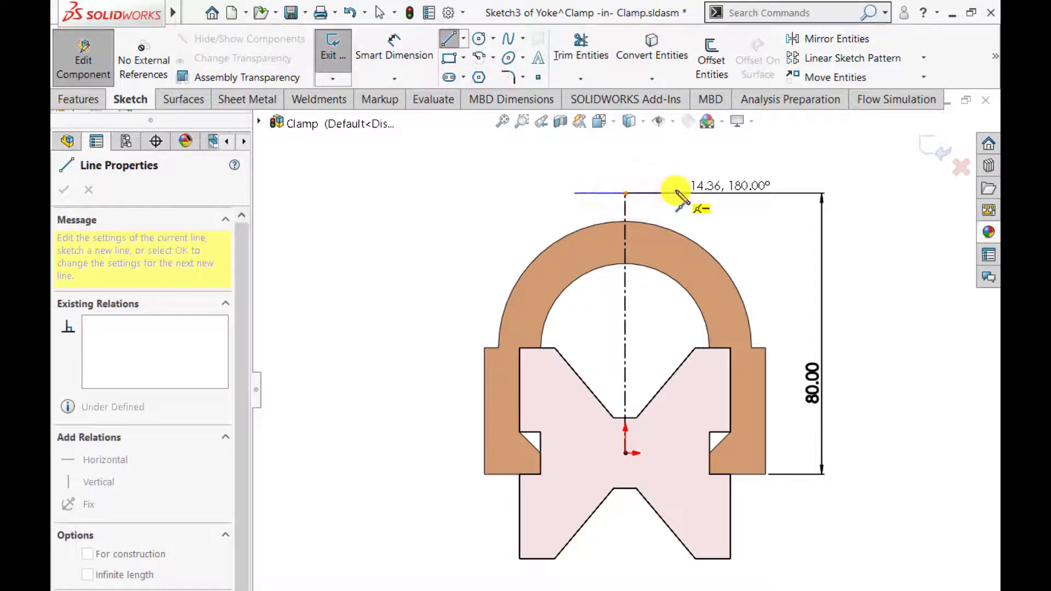
pyautogui.click(677, 194)
pyautogui.press('Escape')
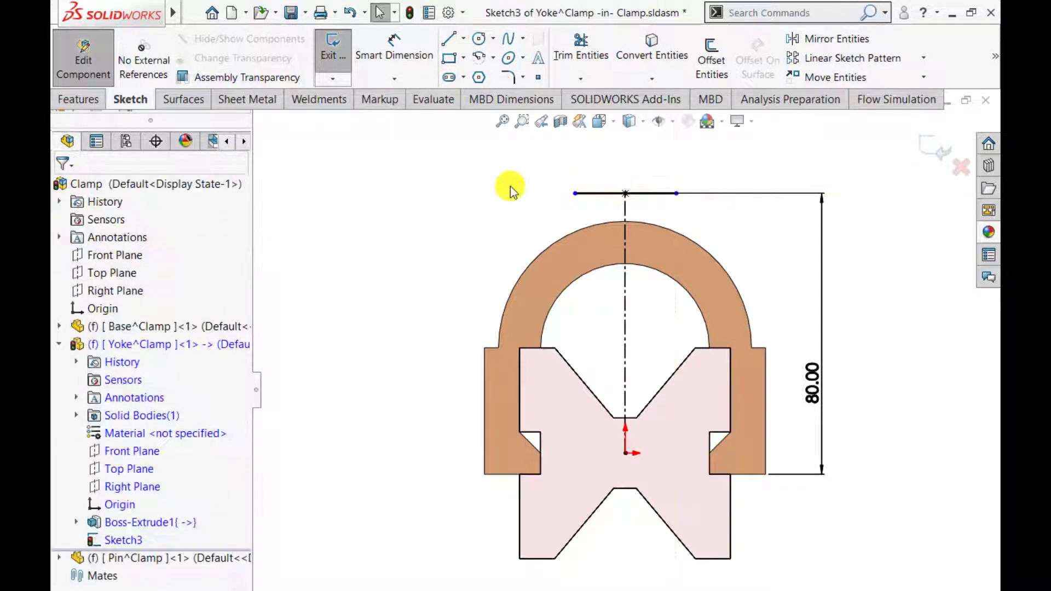
pyautogui.click(610, 194)
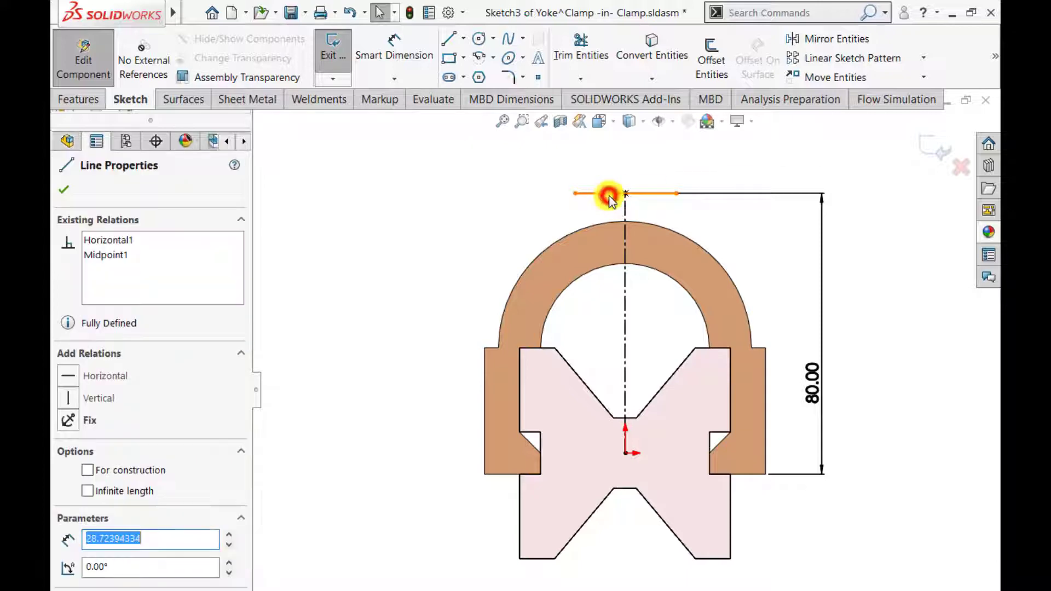
pyautogui.click(64, 188)
# - Dimension the horizontal line's length as 24 mm
pyautogui.click(393, 43)
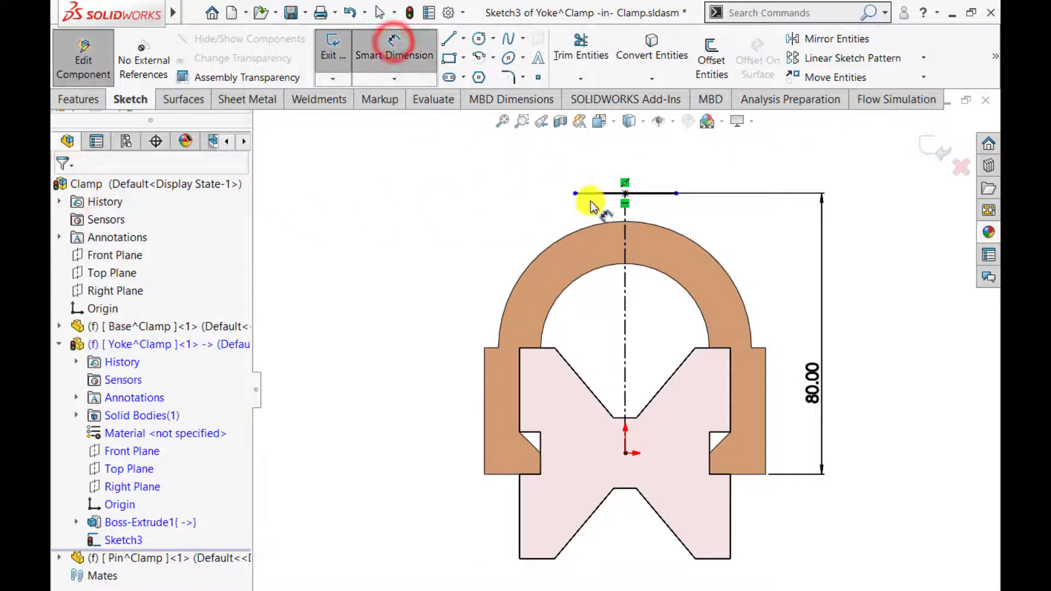
pyautogui.click(593, 195)
pyautogui.click(529, 159)
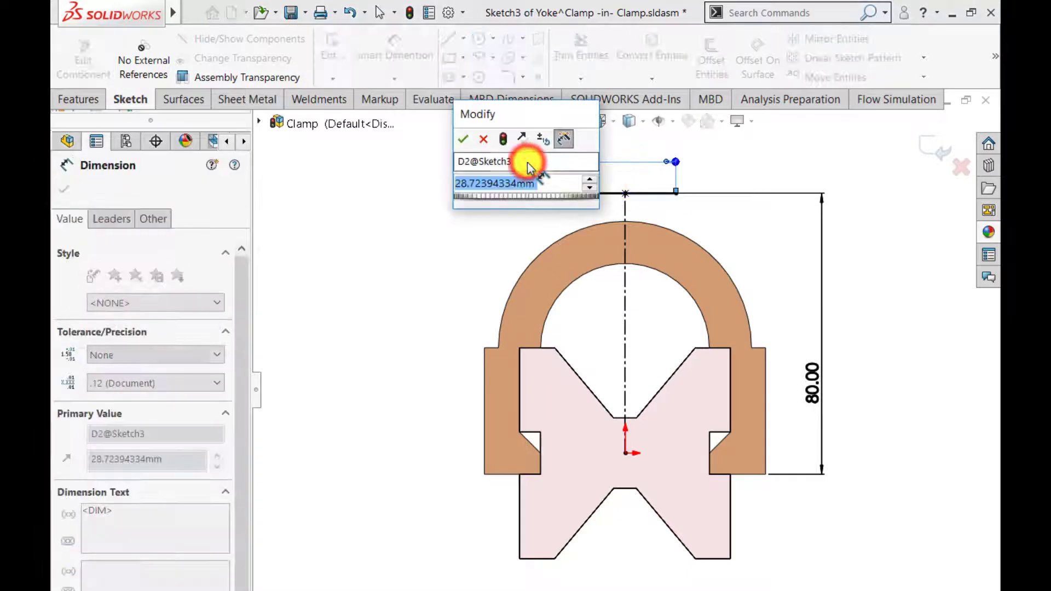
pyautogui.write('24')
pyautogui.press('Return')
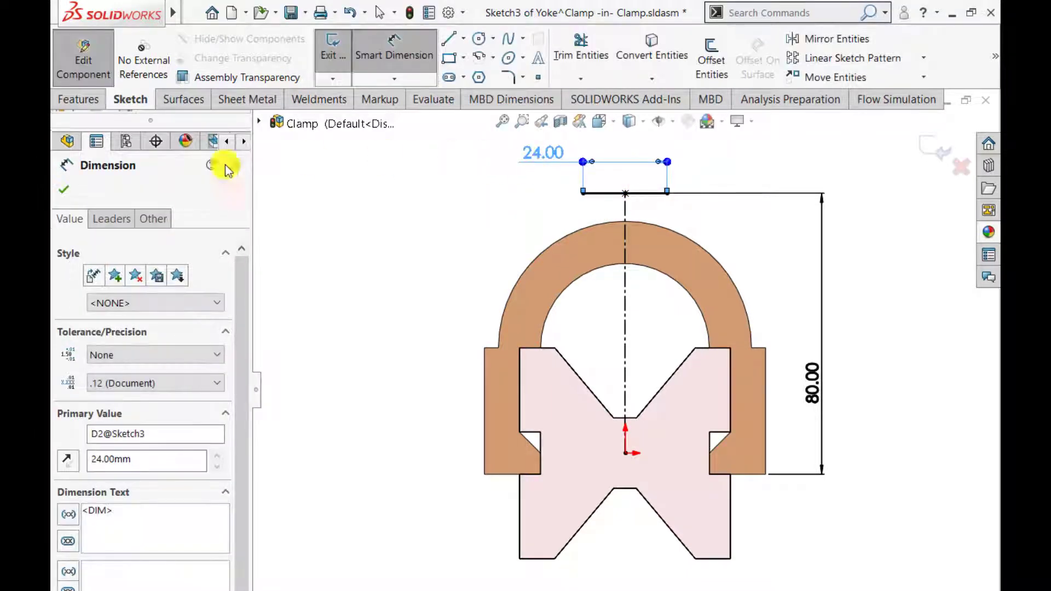
pyautogui.click(64, 190)
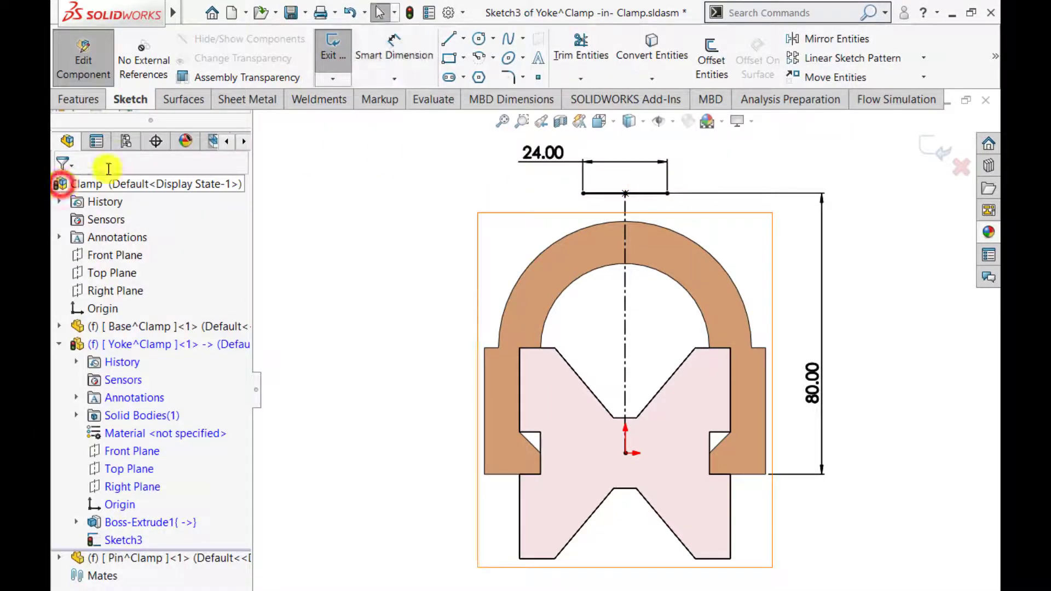
# - Convert the yoke's outer arc edge into a sketch entity
pyautogui.click(651, 44)
pyautogui.click(570, 239)
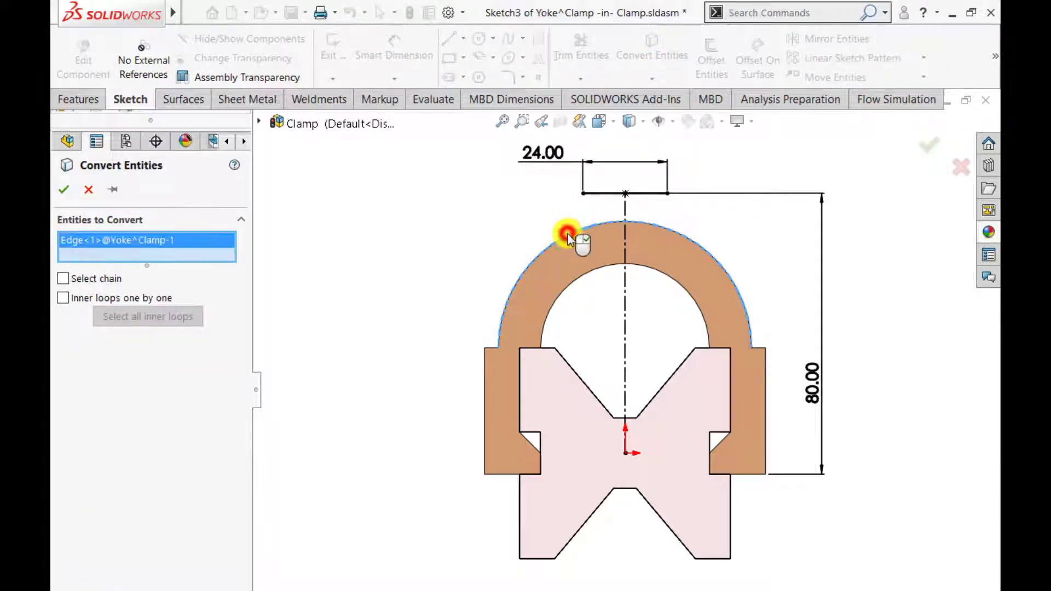
pyautogui.click(64, 190)
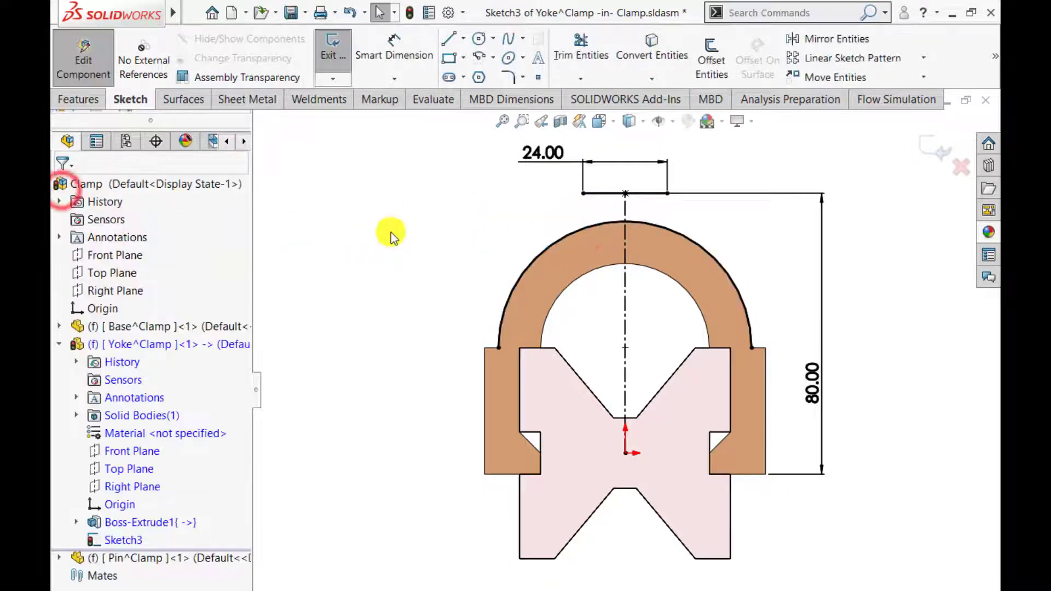
pyautogui.click(391, 231)
# - Draw a vertical line about 16 mm long down from each end of the 24 mm line, crossing the arc
pyautogui.click(445, 39)
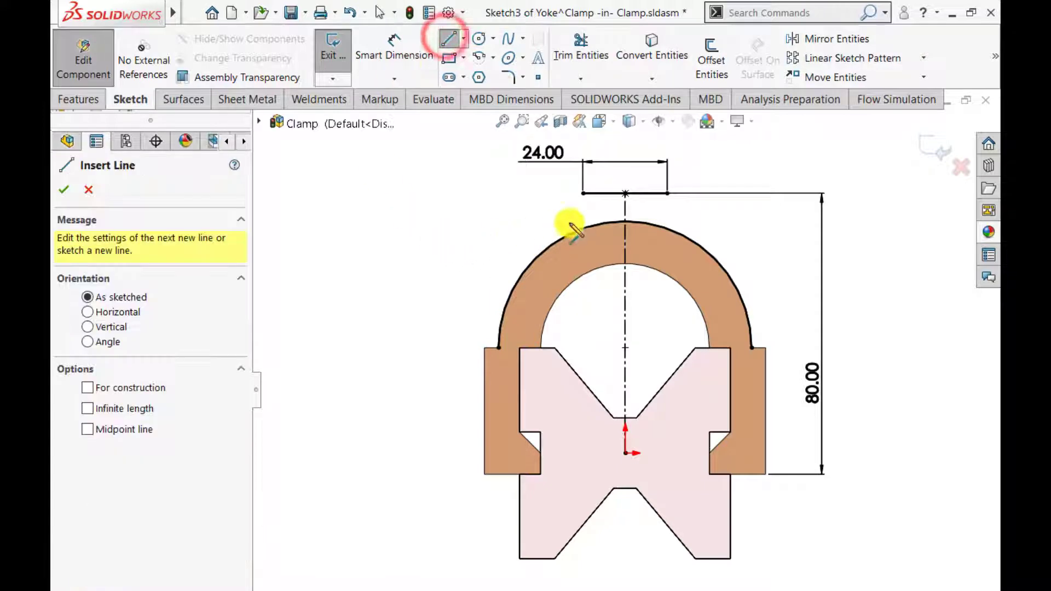
pyautogui.click(583, 193)
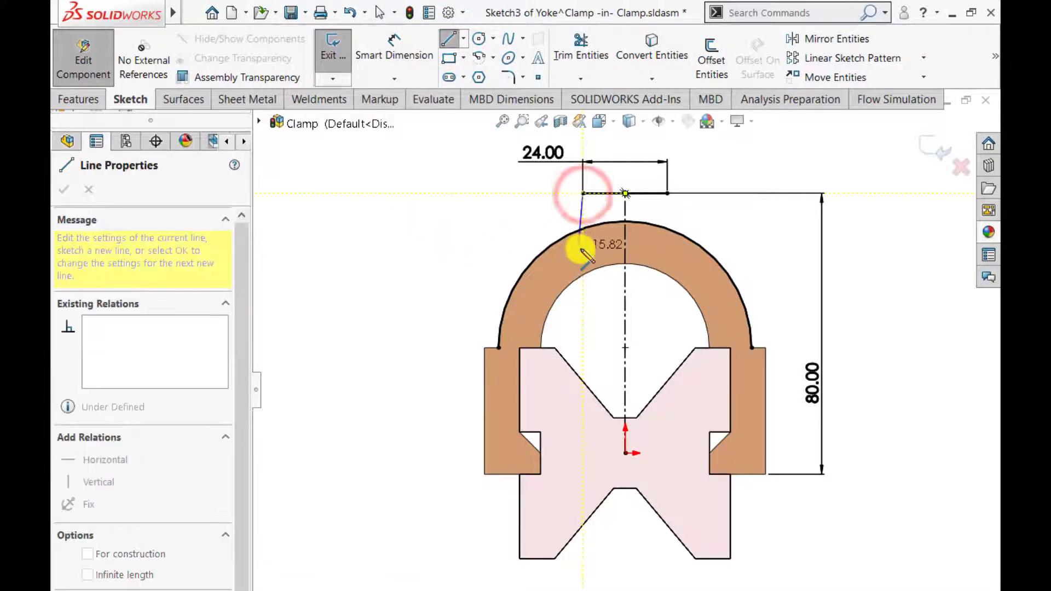
pyautogui.click(583, 248)
pyautogui.doubleClick(414, 250)
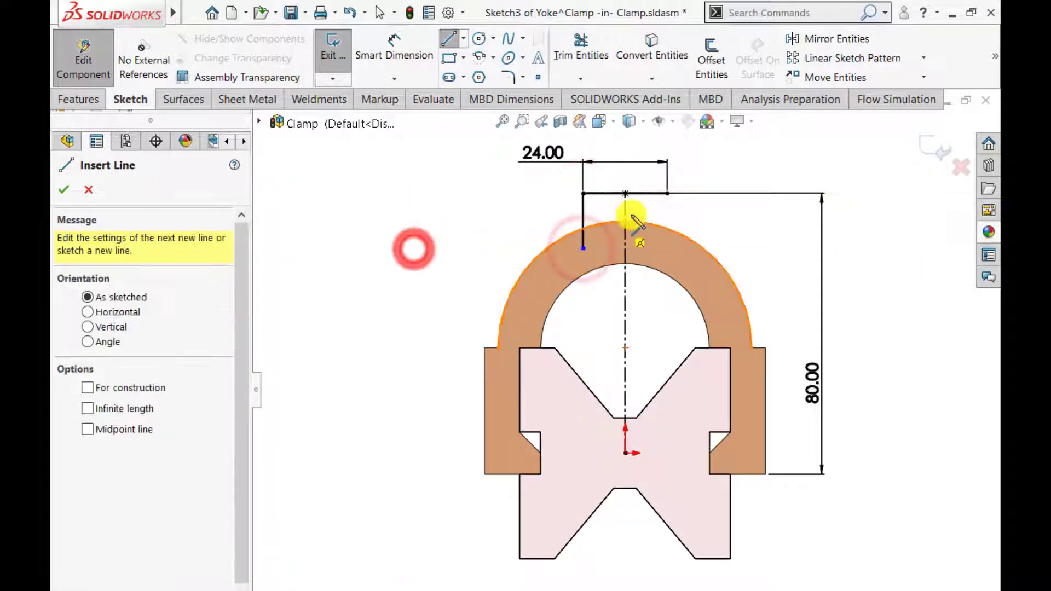
pyautogui.click(667, 193)
pyautogui.click(667, 248)
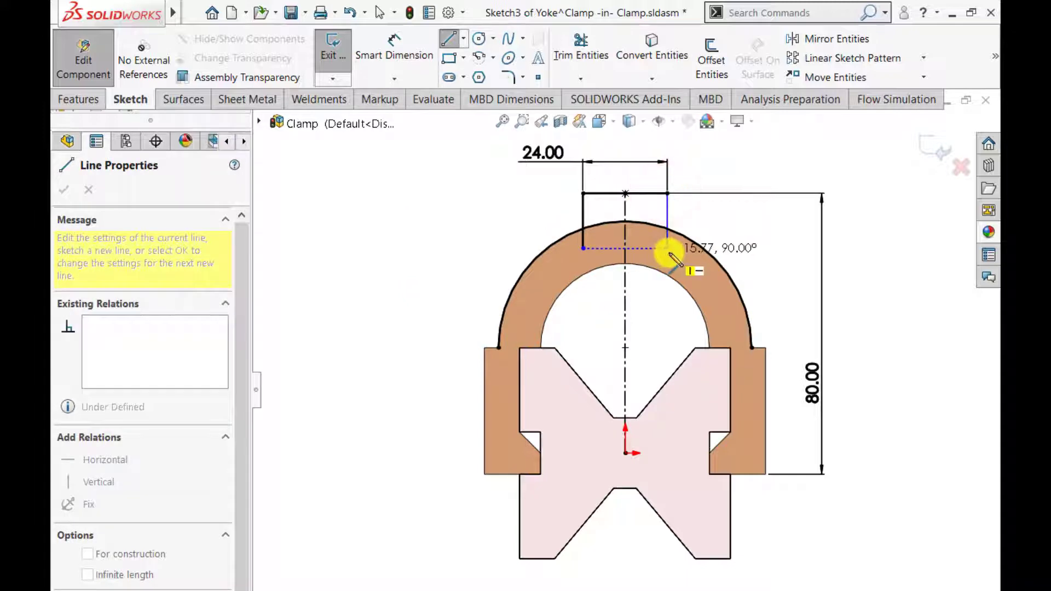
pyautogui.doubleClick(379, 268)
# - Power-trim the arc outside the two vertical lines and the line ends below the arc, and exit the sketch
pyautogui.click(581, 48)
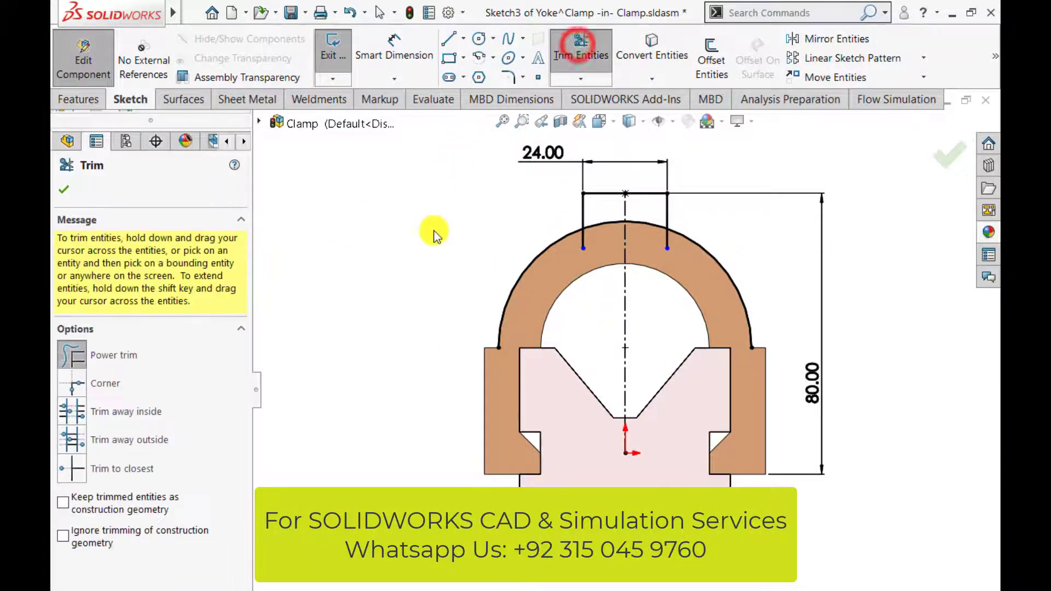
pyautogui.moveTo(482, 242)
pyautogui.mouseDown()
pyautogui.moveTo(571, 260)
pyautogui.moveTo(591, 239)
pyautogui.moveTo(575, 241)
pyautogui.mouseUp()
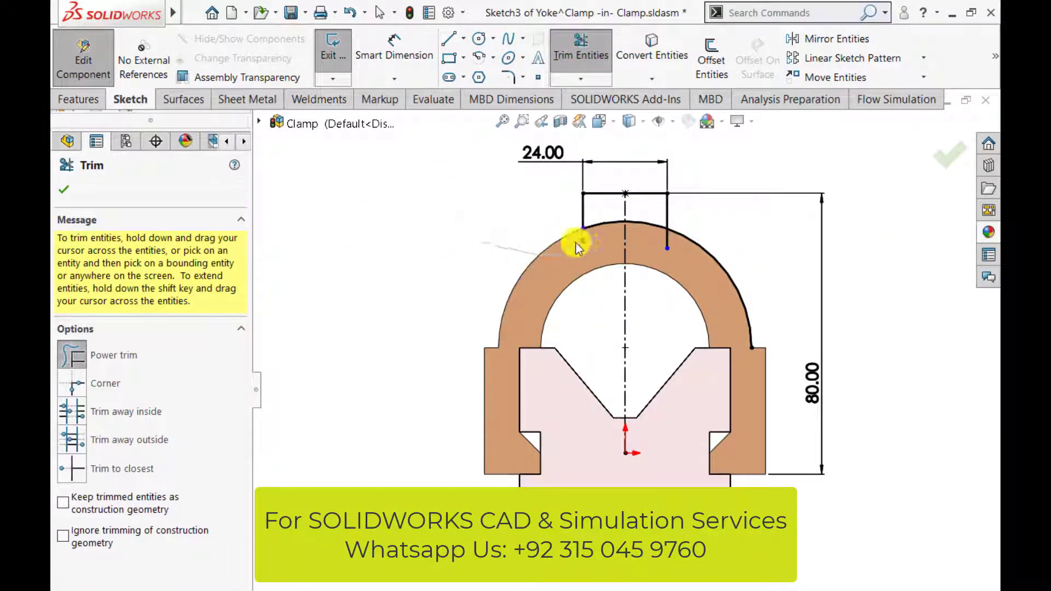
pyautogui.moveTo(734, 244); pyautogui.dragTo(659, 244)
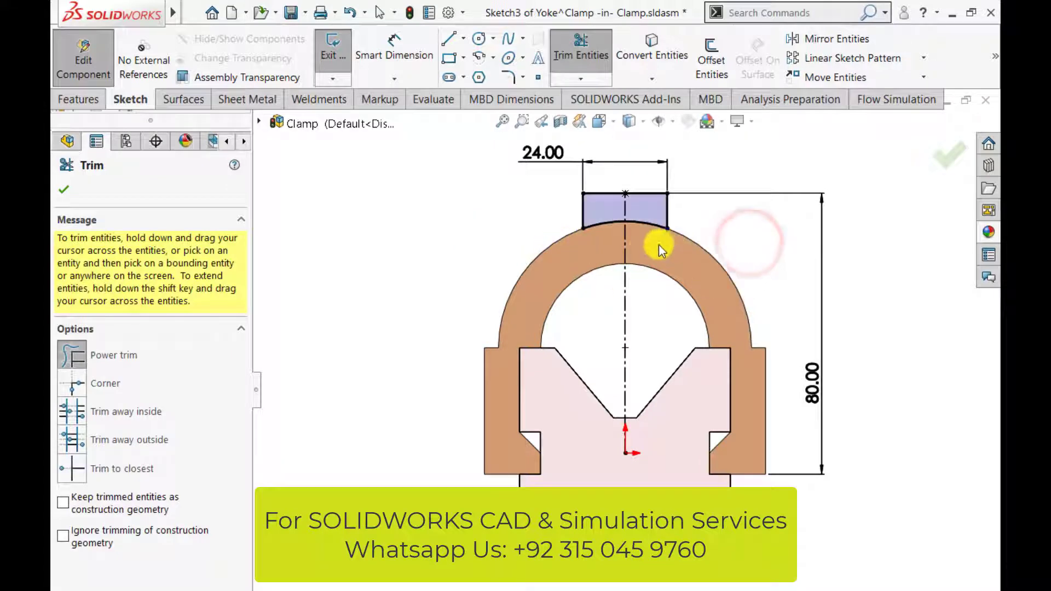
pyautogui.click(941, 164)
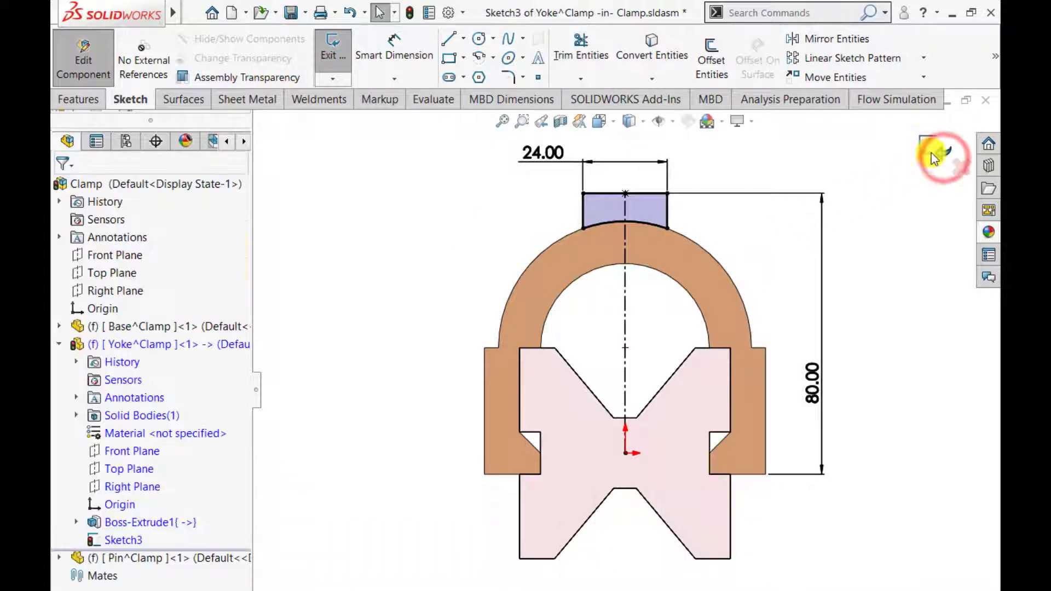
pyautogui.click(935, 154)
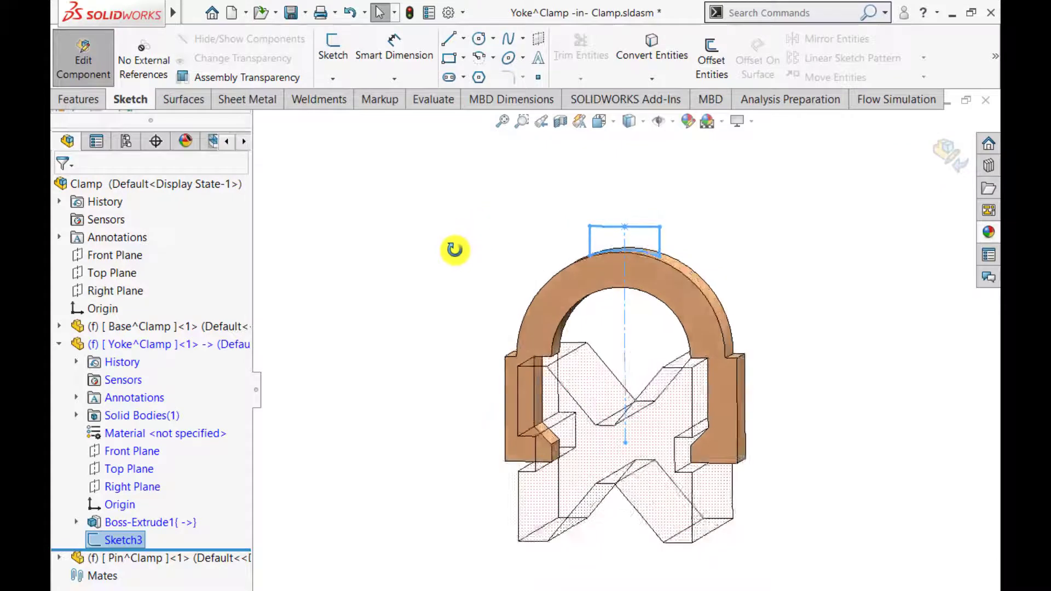
# - Extrude the closed profile as a boss 20 mm deep from the Mid Plane, merged with the yoke
pyautogui.click(77, 100)
pyautogui.click(340, 59)
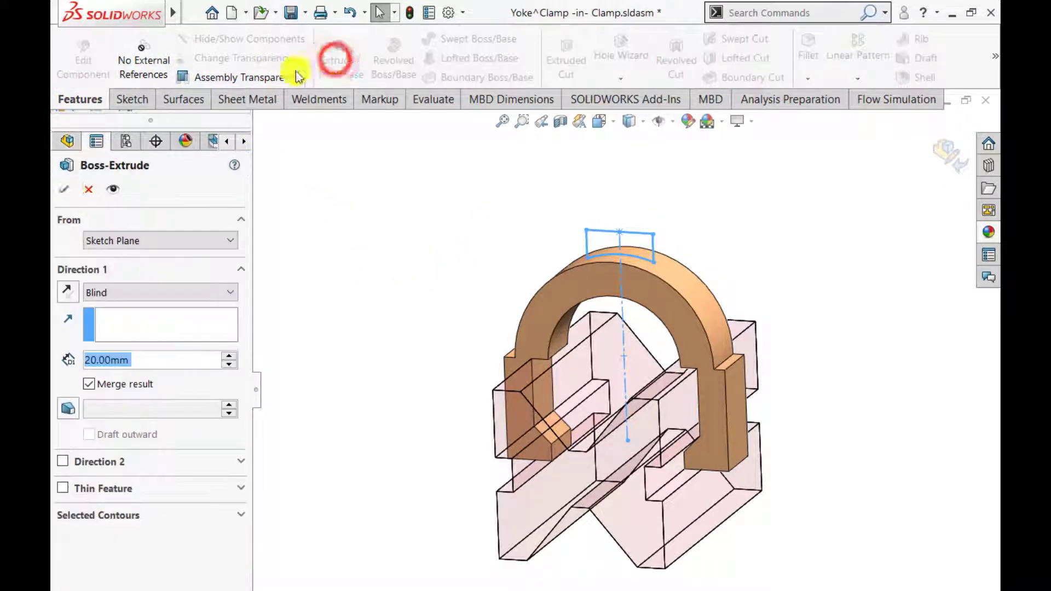
pyautogui.click(98, 292)
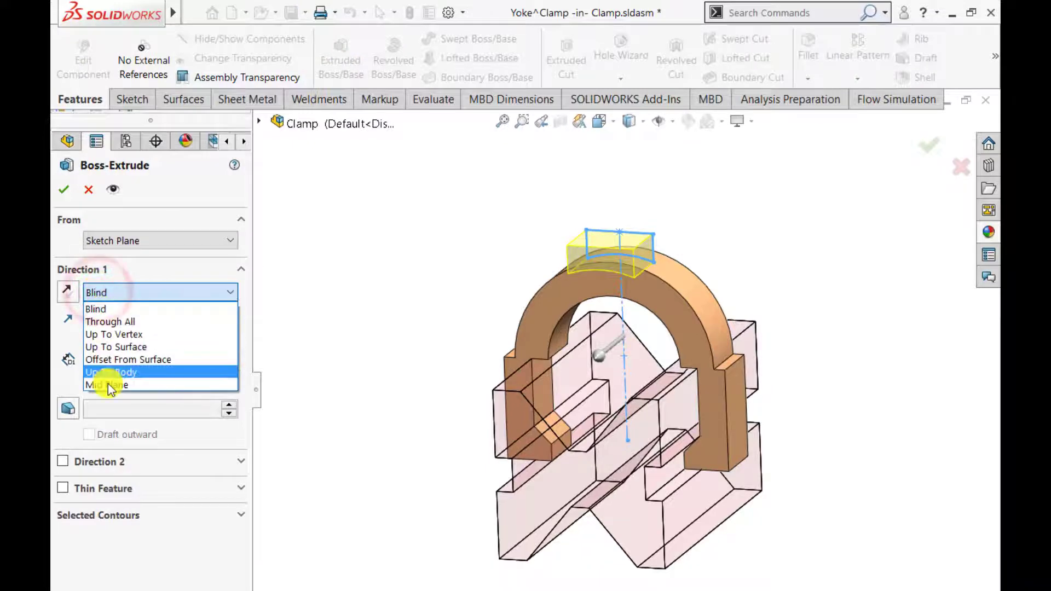
pyautogui.click(104, 380)
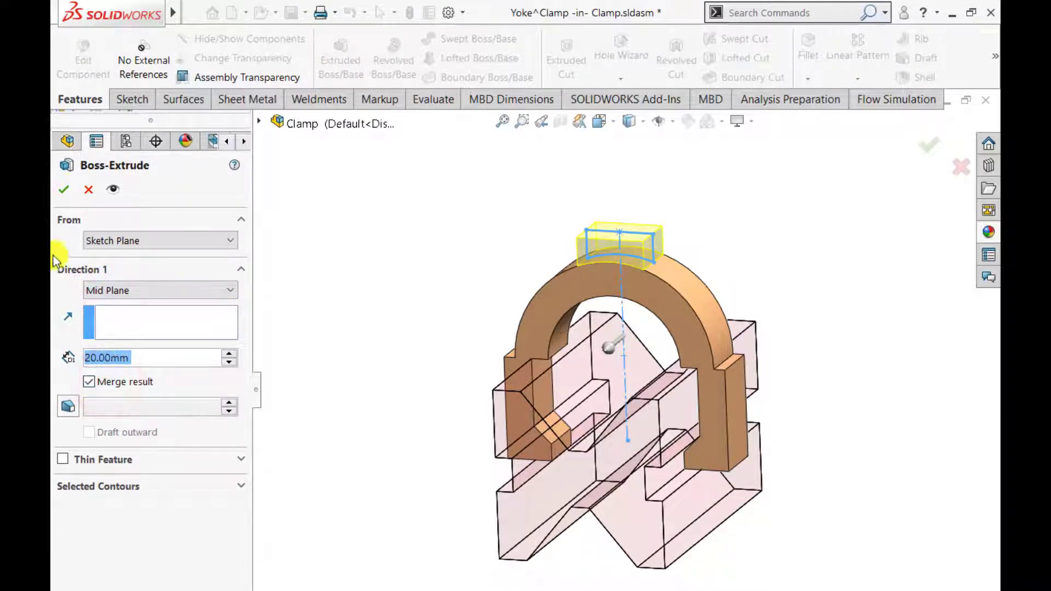
pyautogui.click(396, 262)
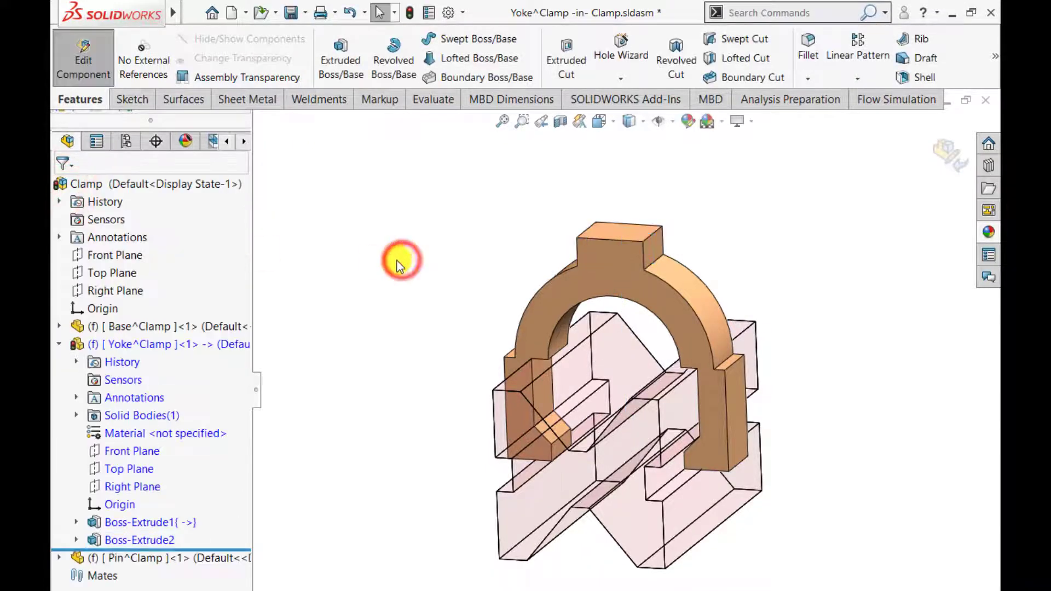
# - Start a sketch on the block's top face and draw a circle of about 5 mm radius centred on the origin
pyautogui.moveTo(409, 252); pyautogui.dragTo(428, 271, button='middle')
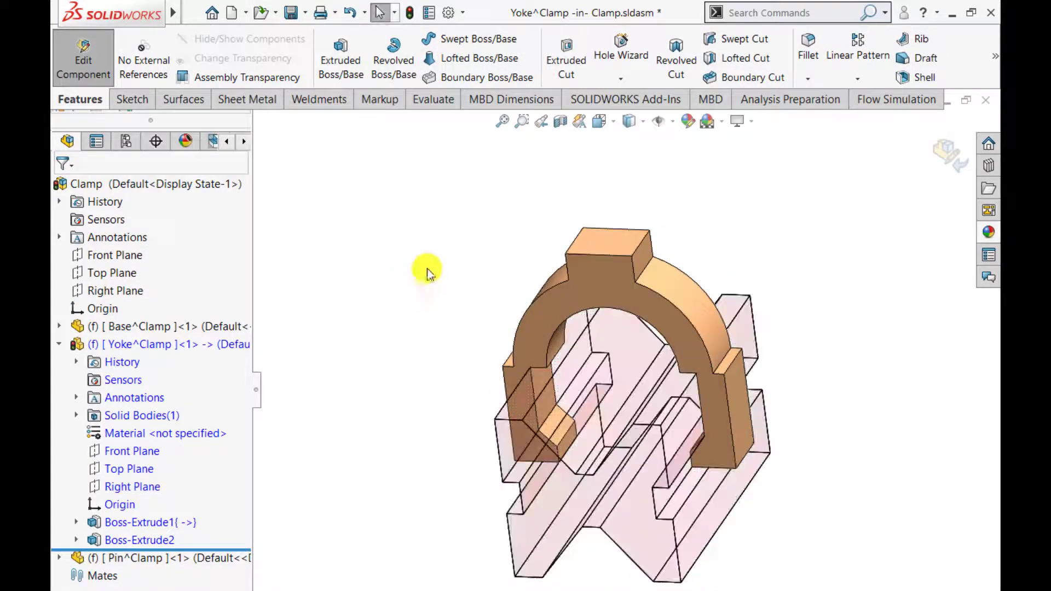
pyautogui.click(598, 243)
pyautogui.click(669, 203)
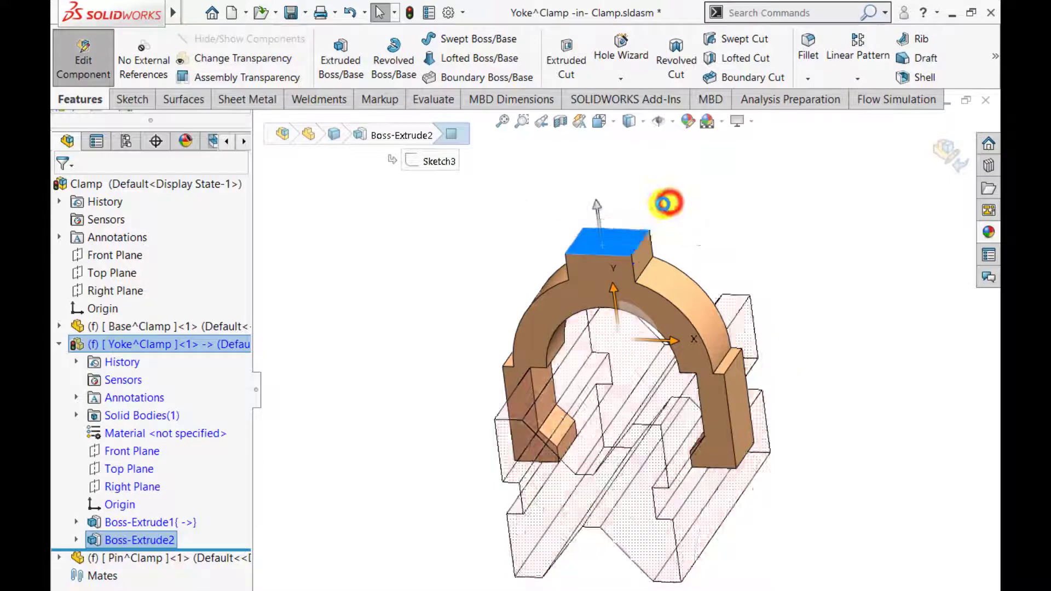
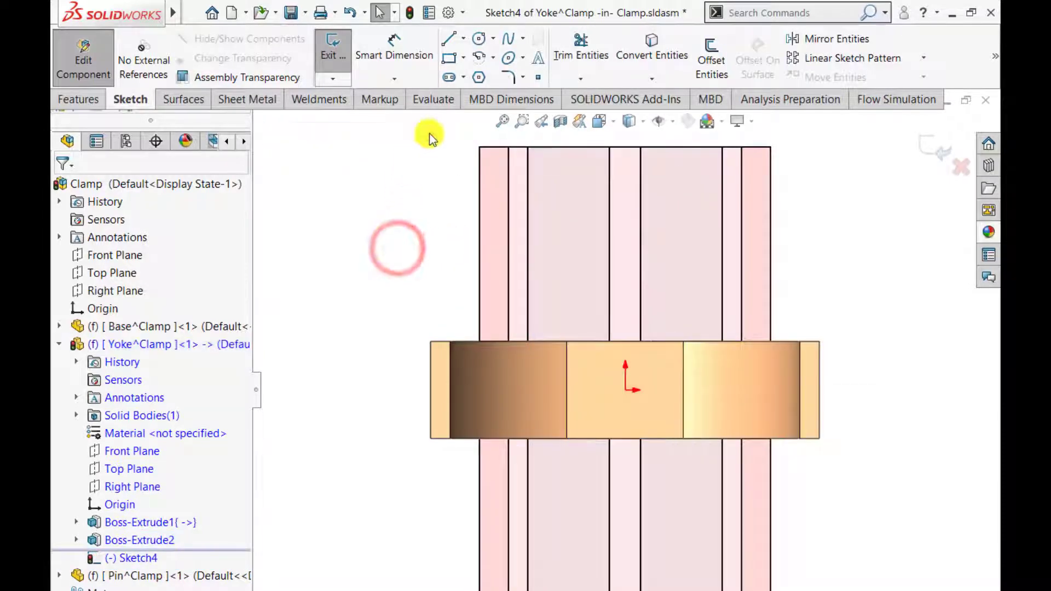
pyautogui.click(480, 40)
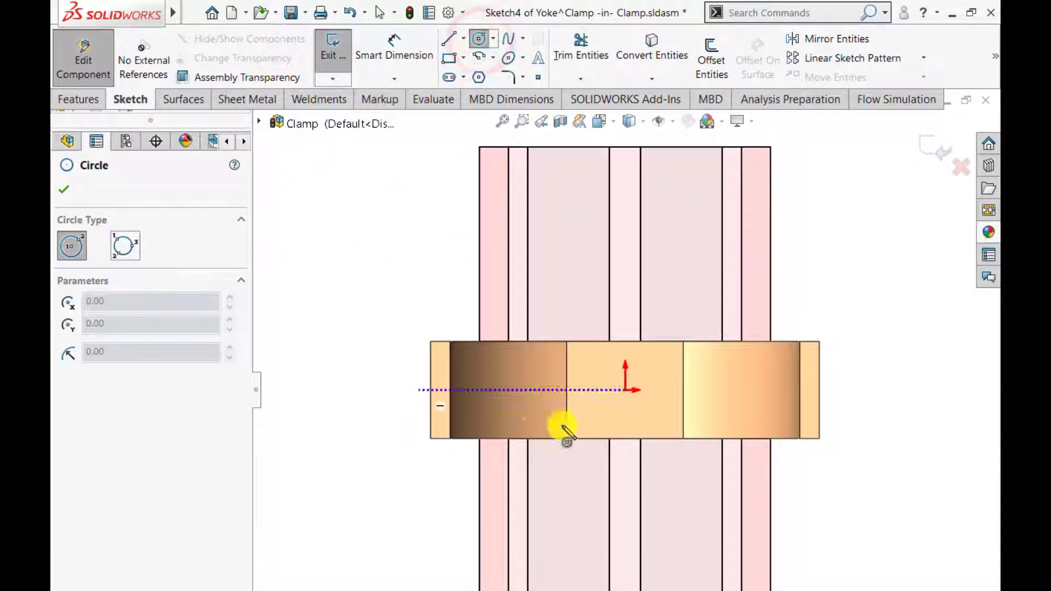
pyautogui.click(625, 390)
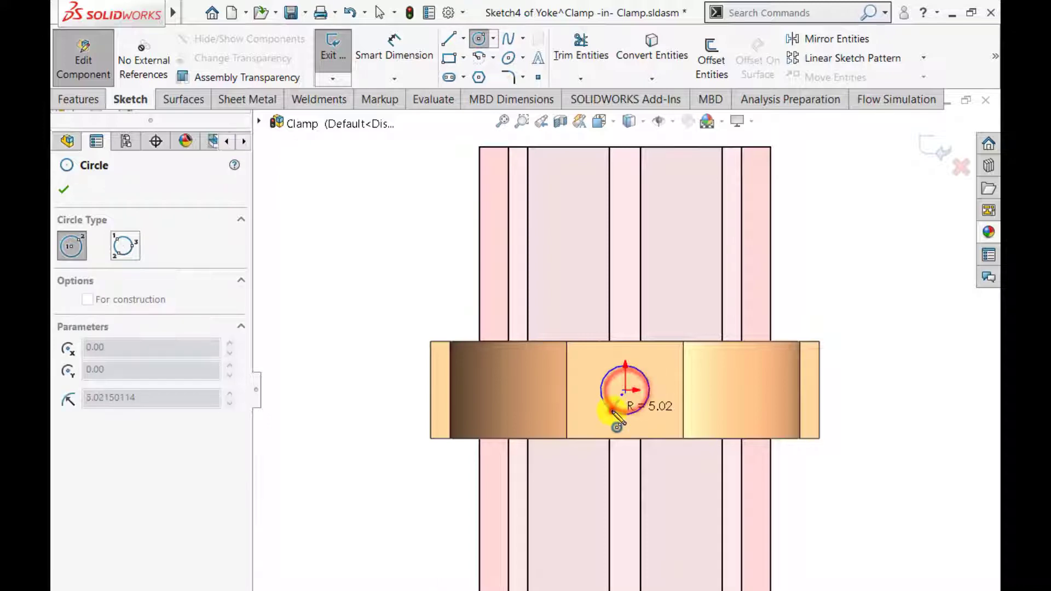
pyautogui.click(613, 412)
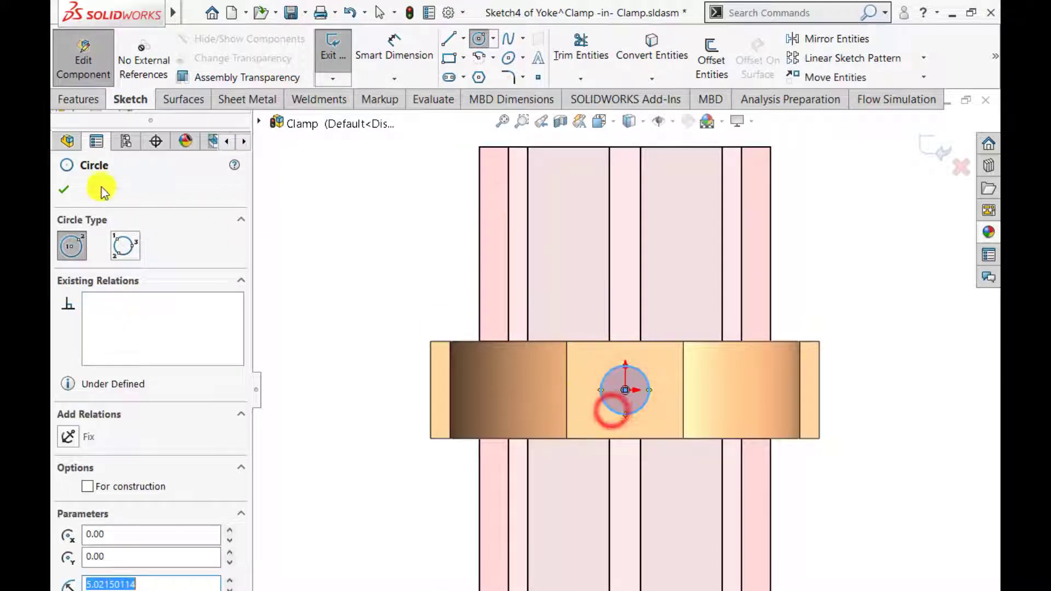
# - Dimension the circle's diameter as 12 mm and exit the sketch
pyautogui.click(394, 42)
pyautogui.click(603, 386)
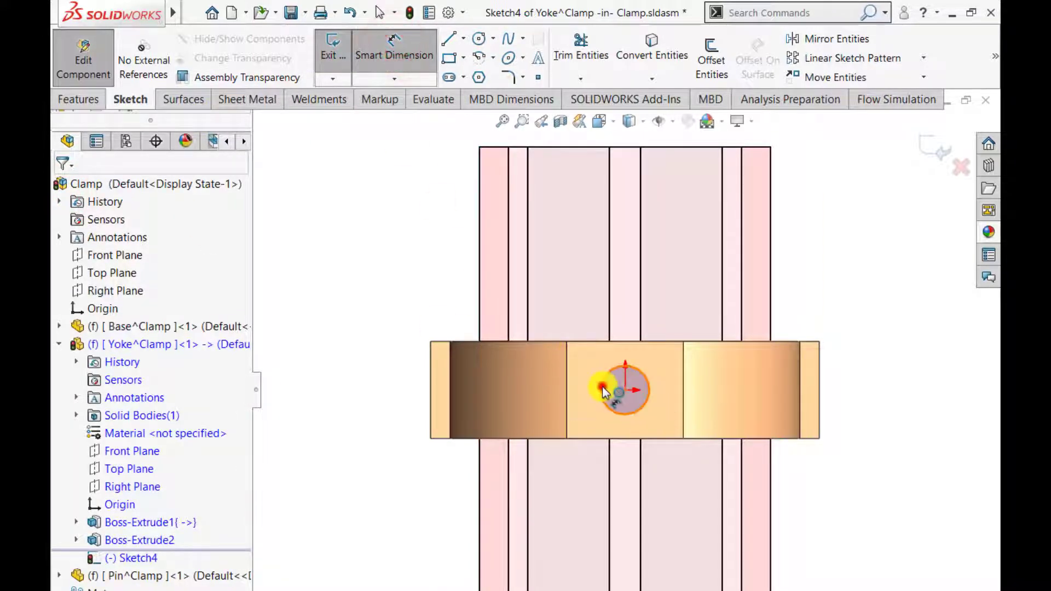
pyautogui.click(416, 280)
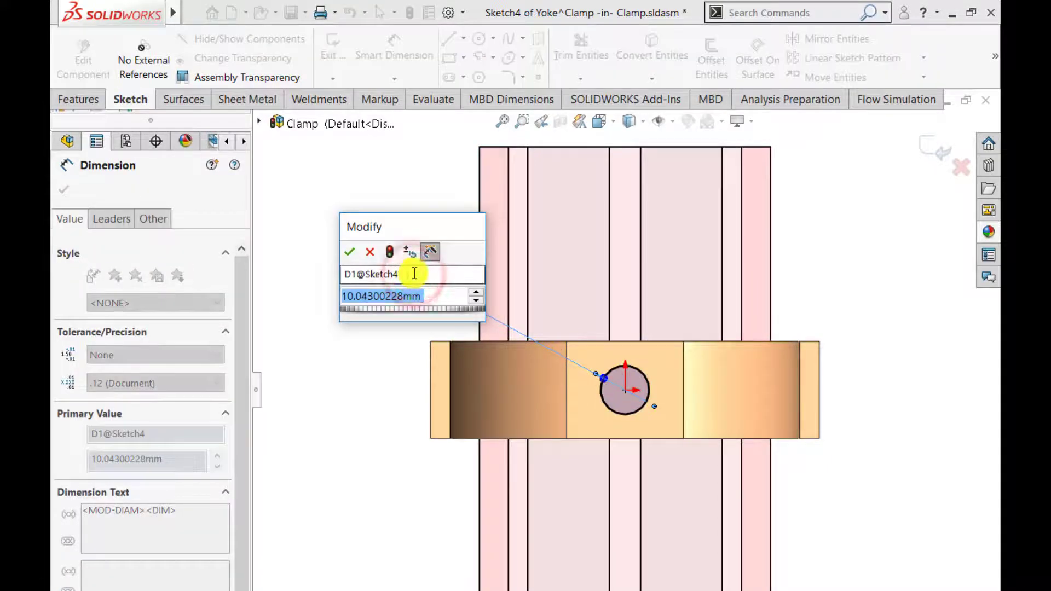
pyautogui.write('12')
pyautogui.press('Return')
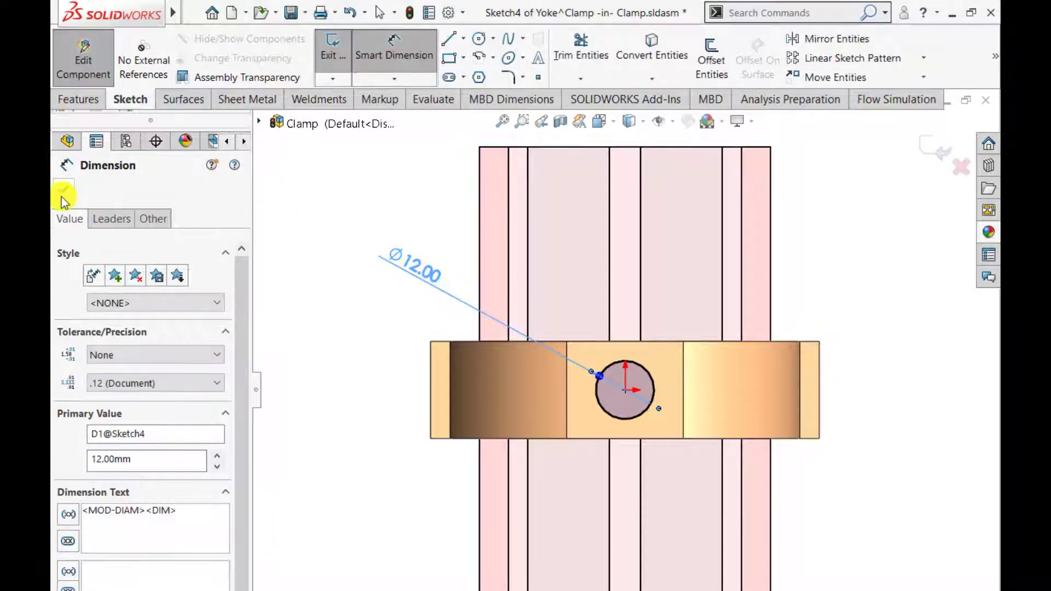
pyautogui.click(62, 196)
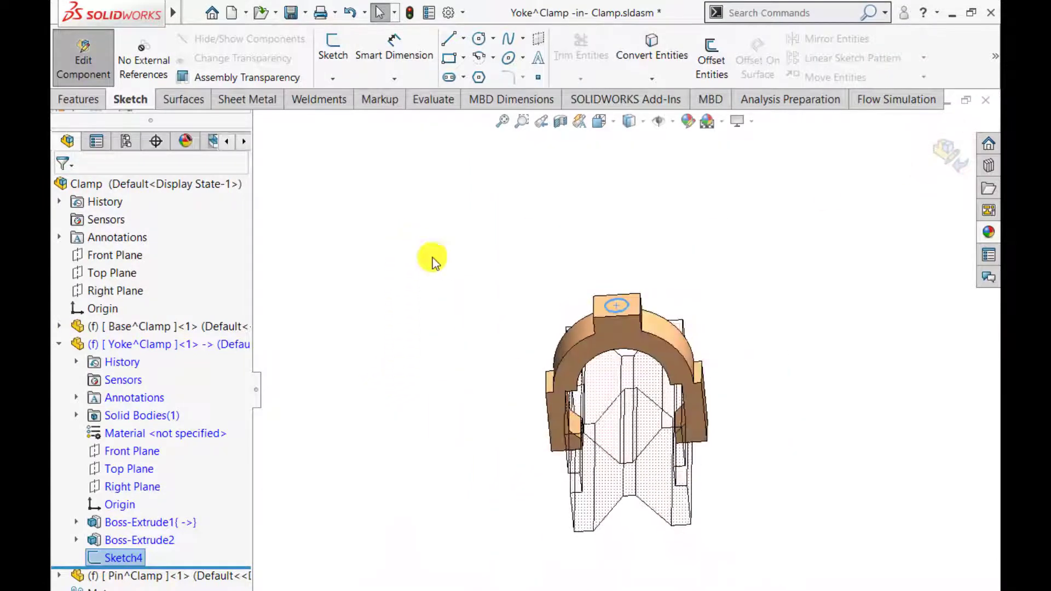
# - Extrude-cut the circle through the block with the Up To Surface end condition, ending at the arch's inner curved face
pyautogui.scroll(-2, 602, 416)
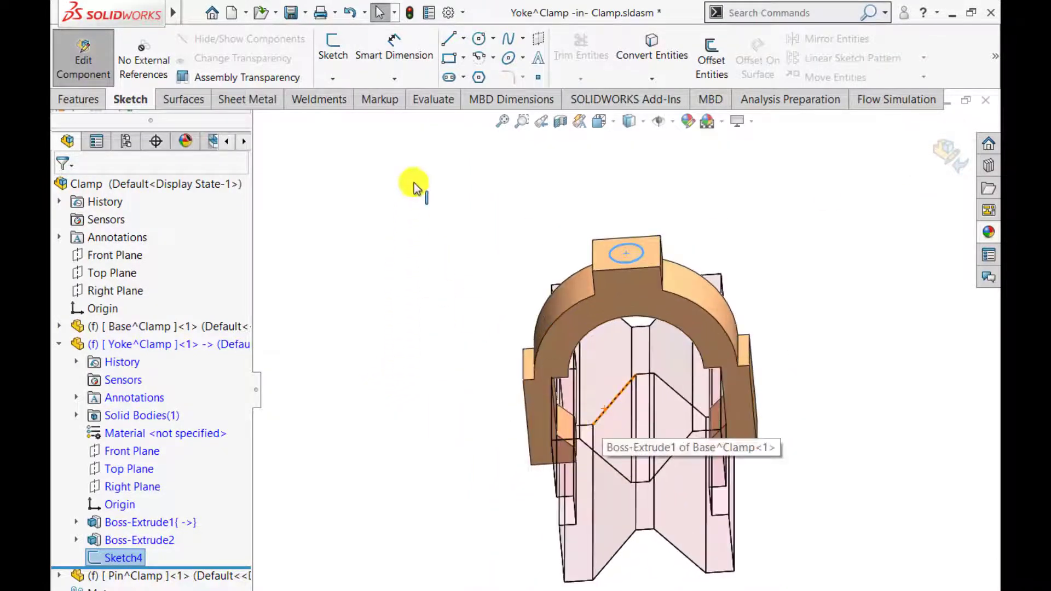
pyautogui.click(71, 101)
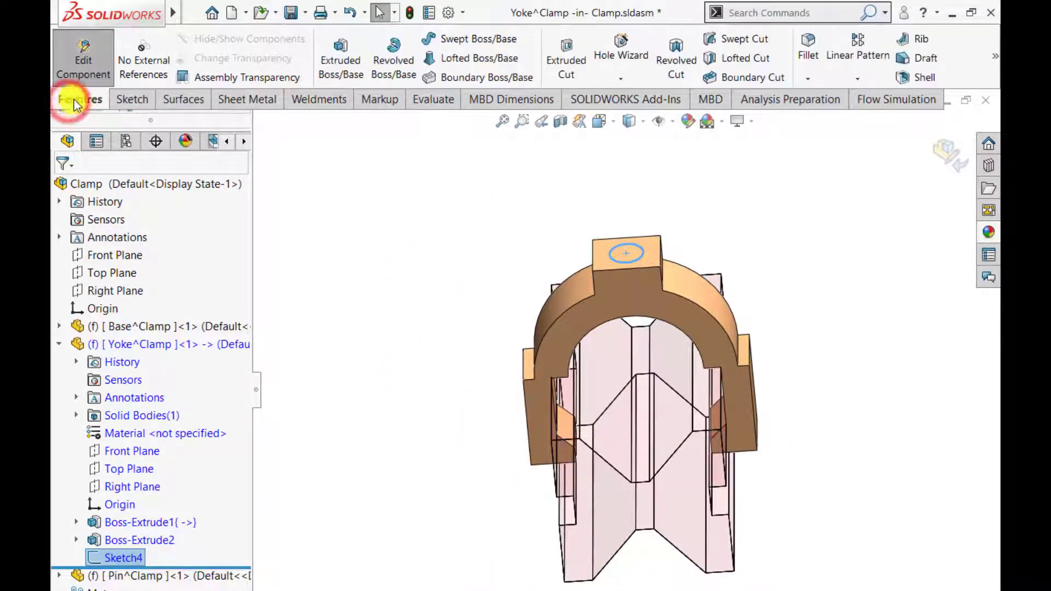
pyautogui.click(567, 61)
pyautogui.click(147, 292)
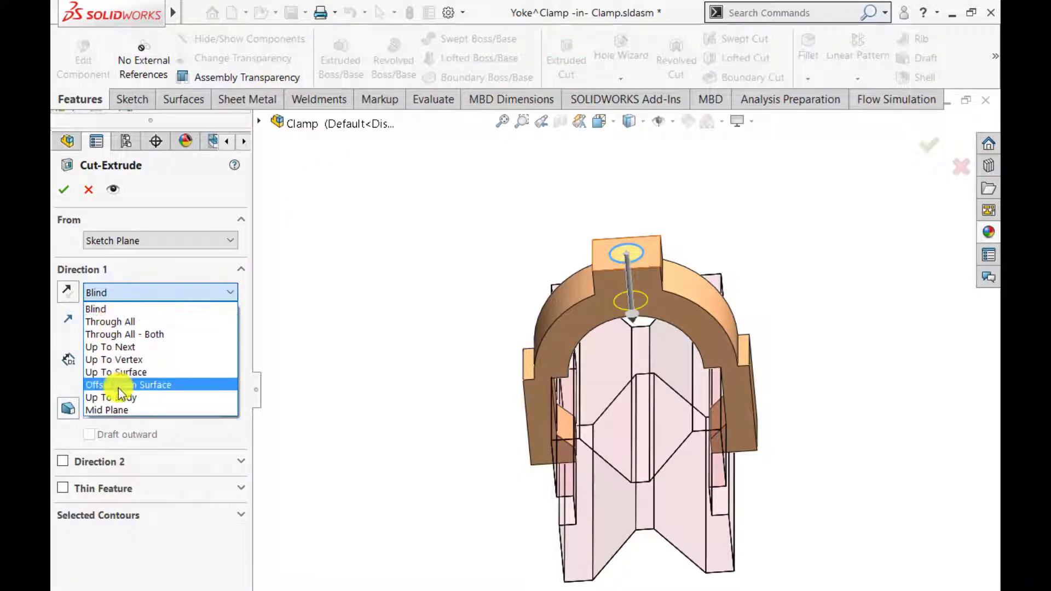
pyautogui.click(123, 375)
pyautogui.moveTo(477, 335); pyautogui.dragTo(619, 312, button='middle')
pyautogui.click(616, 310)
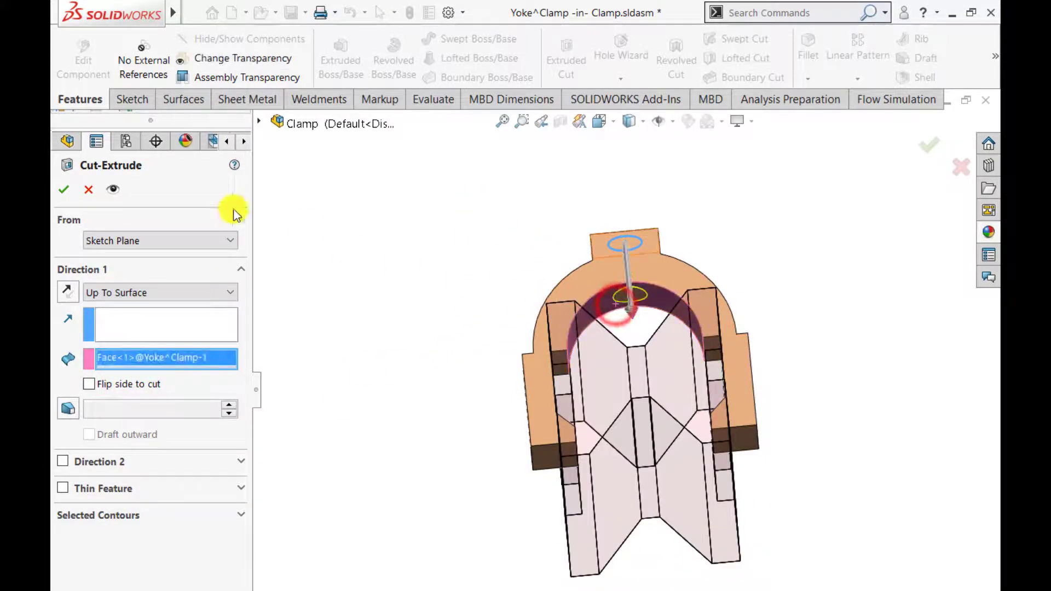
pyautogui.click(453, 234)
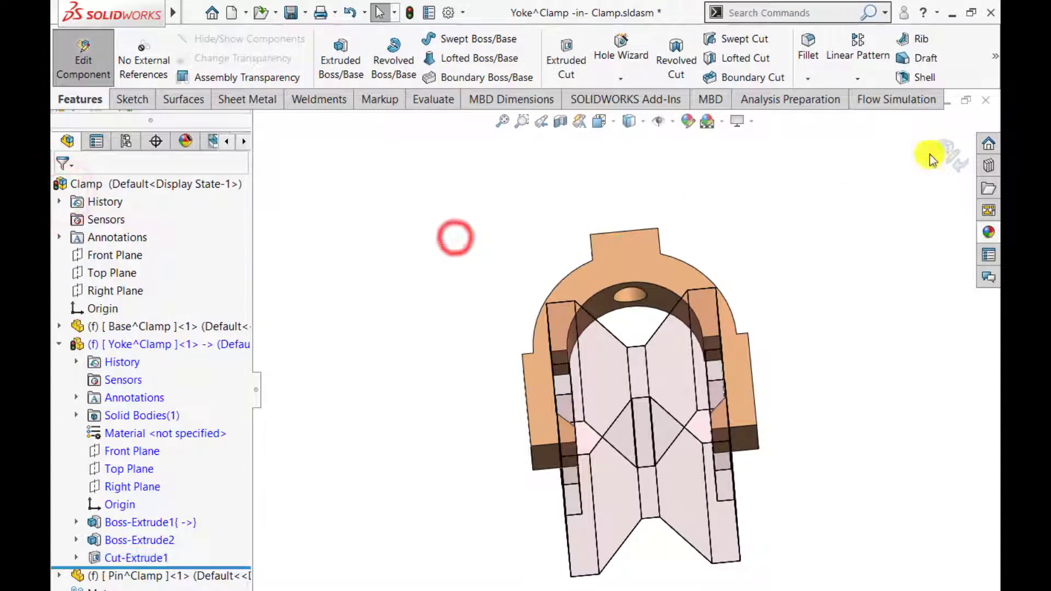
# - Fillet the two edges where the top block's sides meet the outer arch with a 4 mm radius
pyautogui.moveTo(826, 233); pyautogui.dragTo(777, 307, button='middle')
pyautogui.scroll(-5, 657, 276)
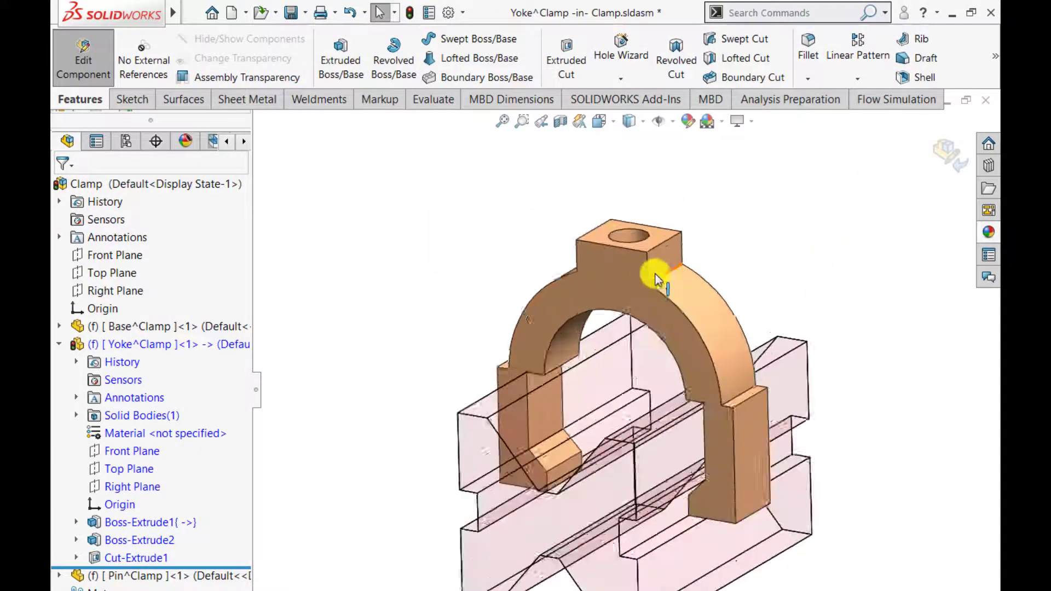
pyautogui.scroll(3, 529, 295)
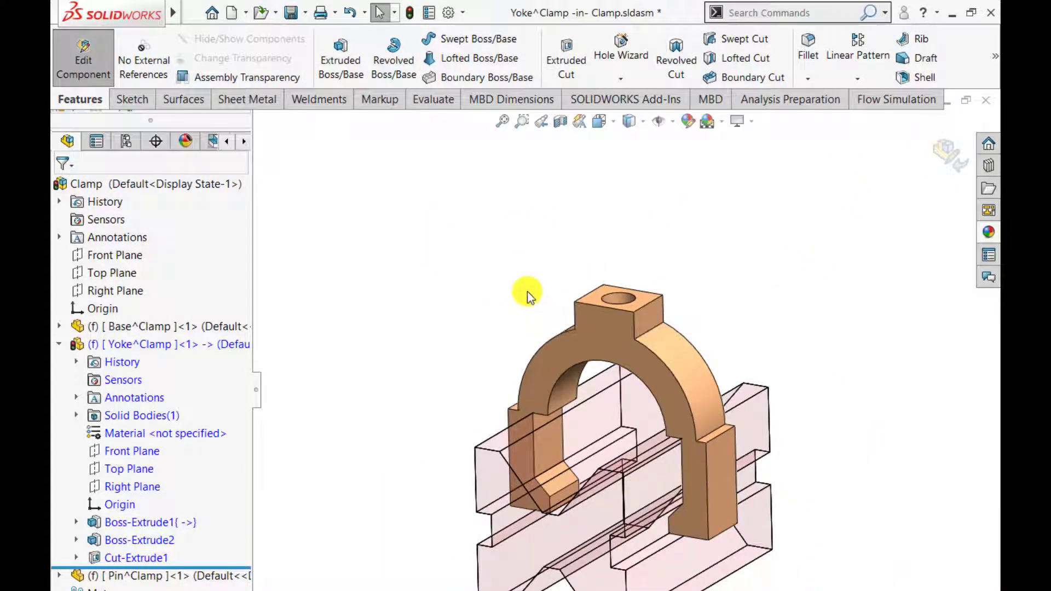
pyautogui.press('f')
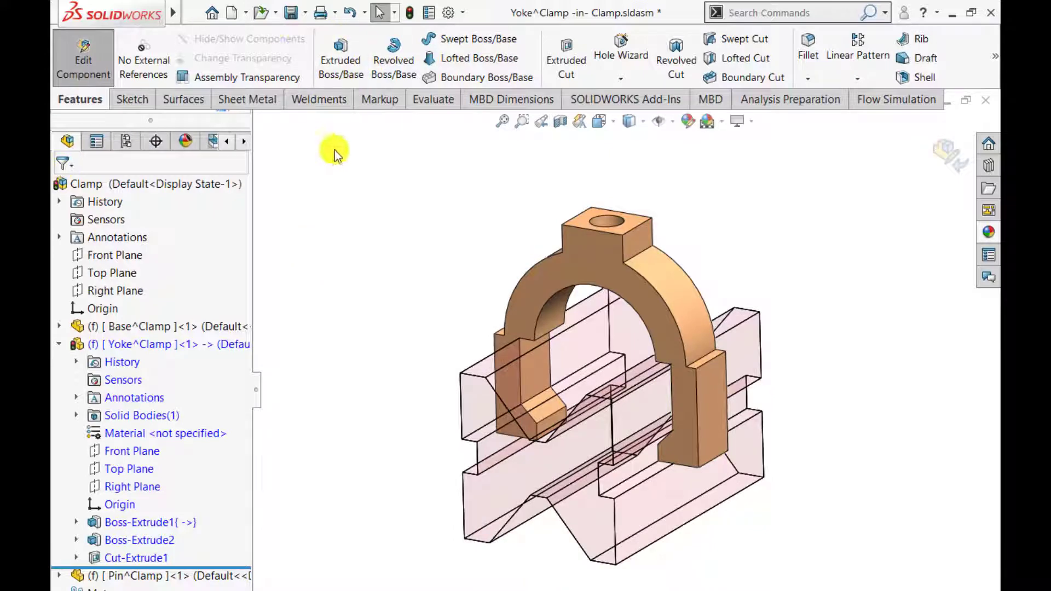
pyautogui.click(808, 46)
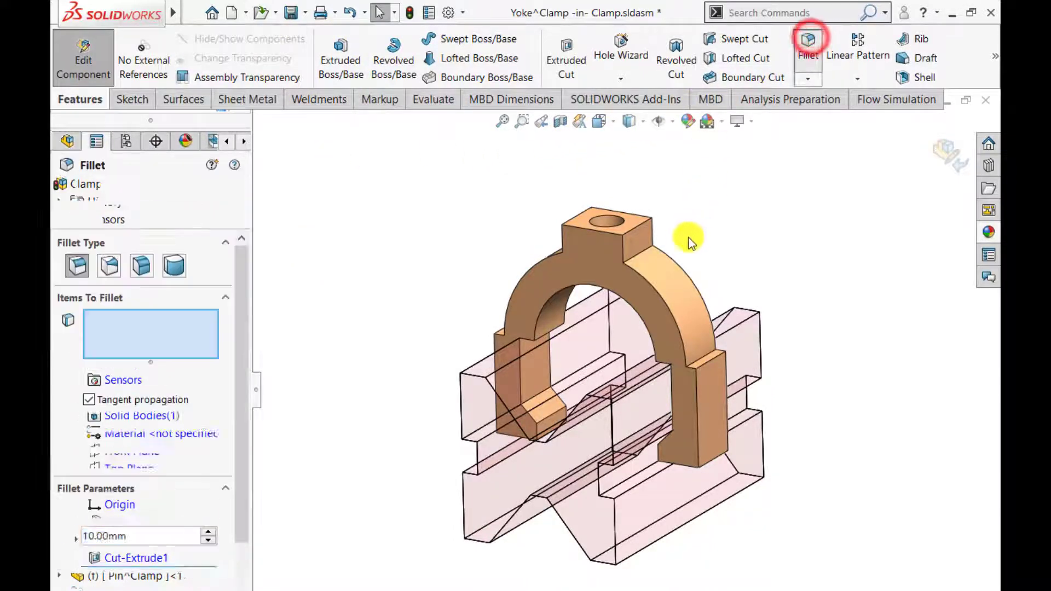
pyautogui.click(639, 256)
pyautogui.moveTo(492, 252); pyautogui.dragTo(596, 259, button='middle')
pyautogui.click(608, 248)
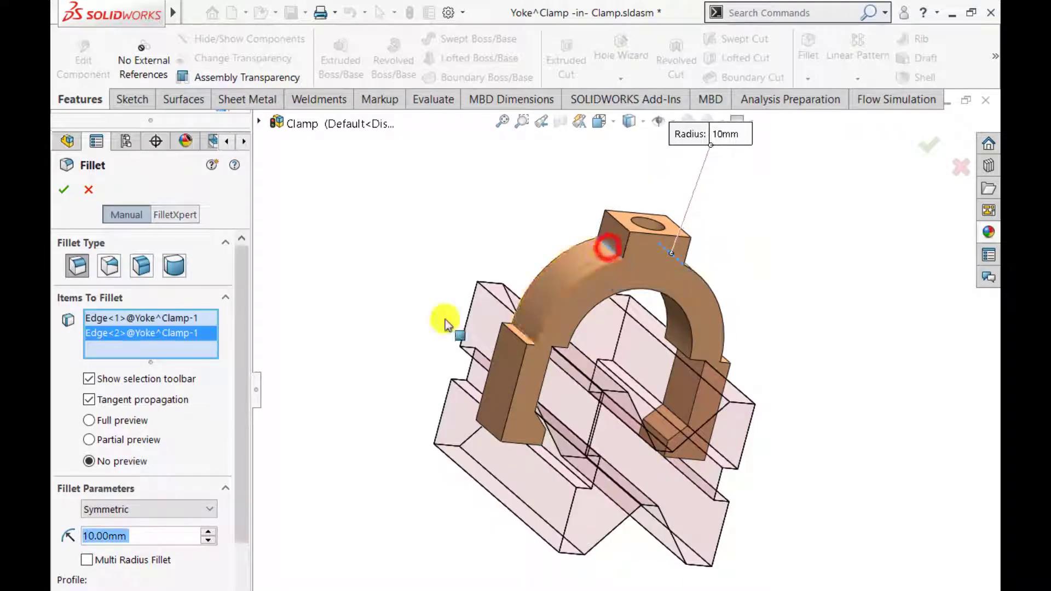
pyautogui.write('4')
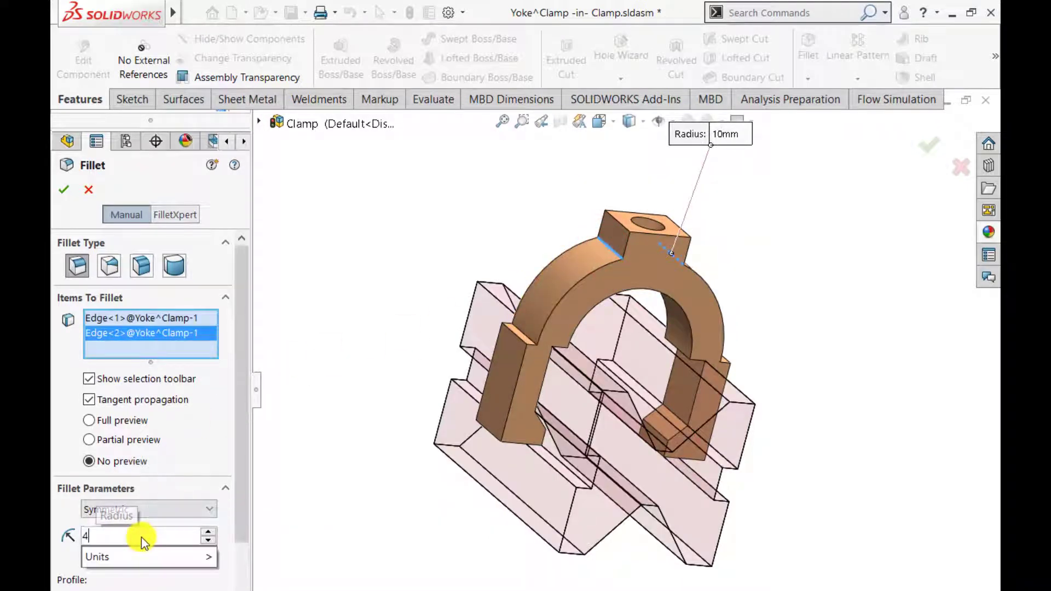
pyautogui.press('Return')
pyautogui.click(64, 190)
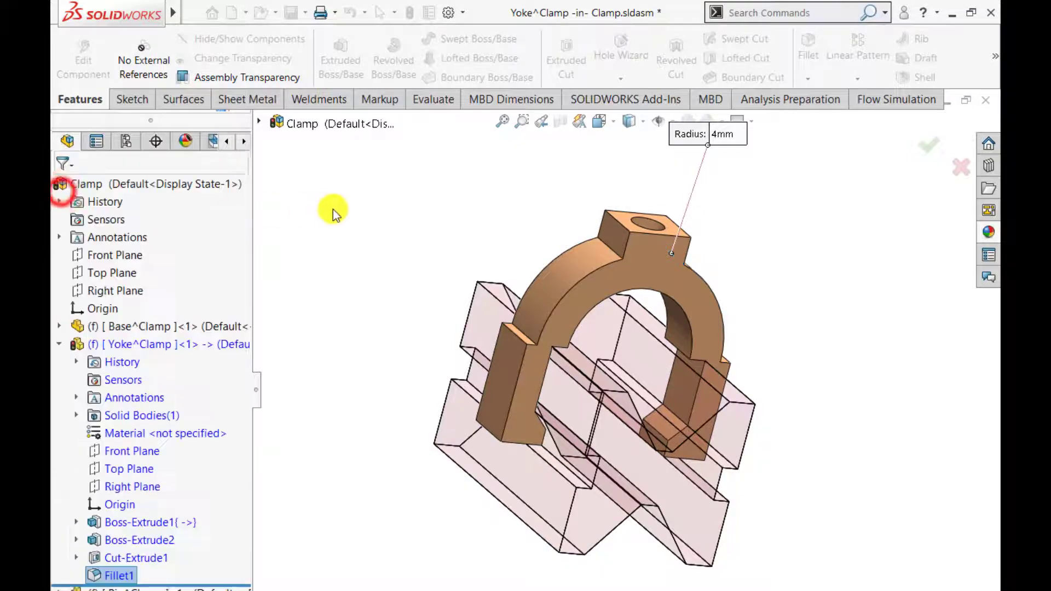
# - Finish editing the yoke, return to the Clamp assembly and rebuild it
pyautogui.moveTo(389, 212); pyautogui.dragTo(340, 267, button='middle')
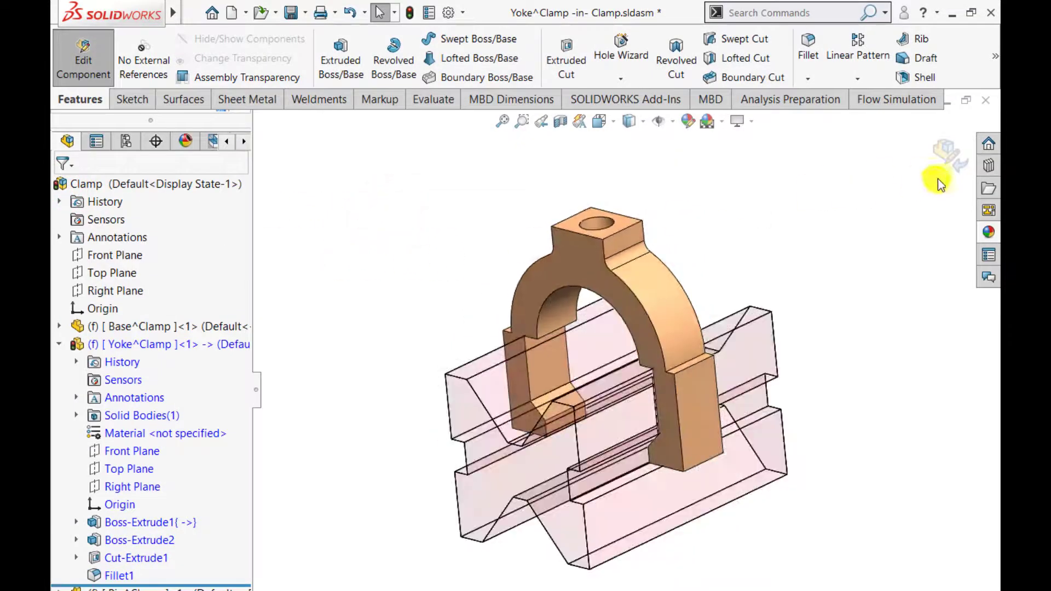
pyautogui.click(950, 157)
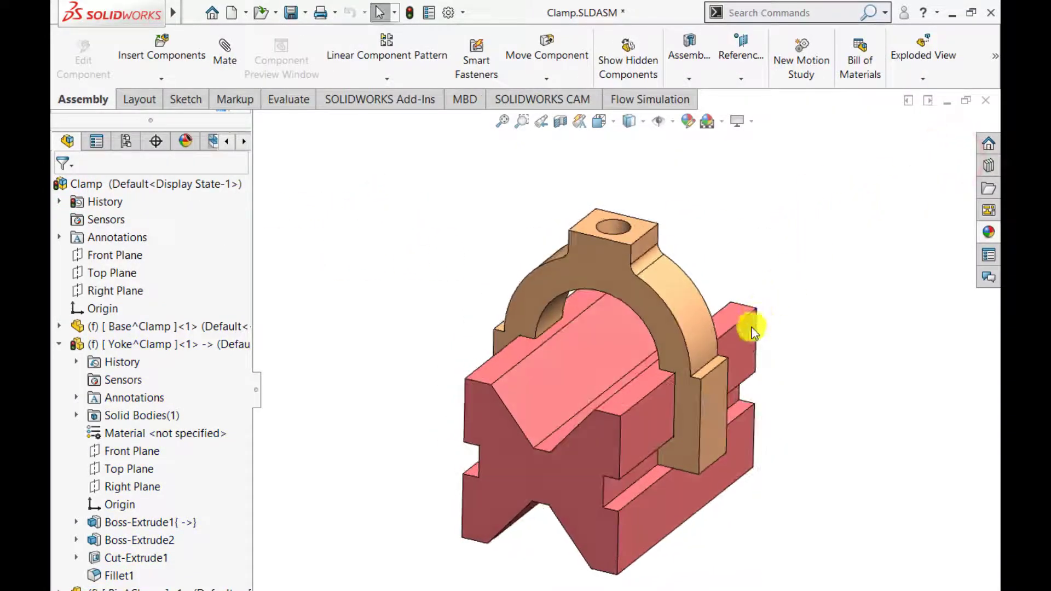
pyautogui.moveTo(704, 408); pyautogui.dragTo(717, 392, button='middle')
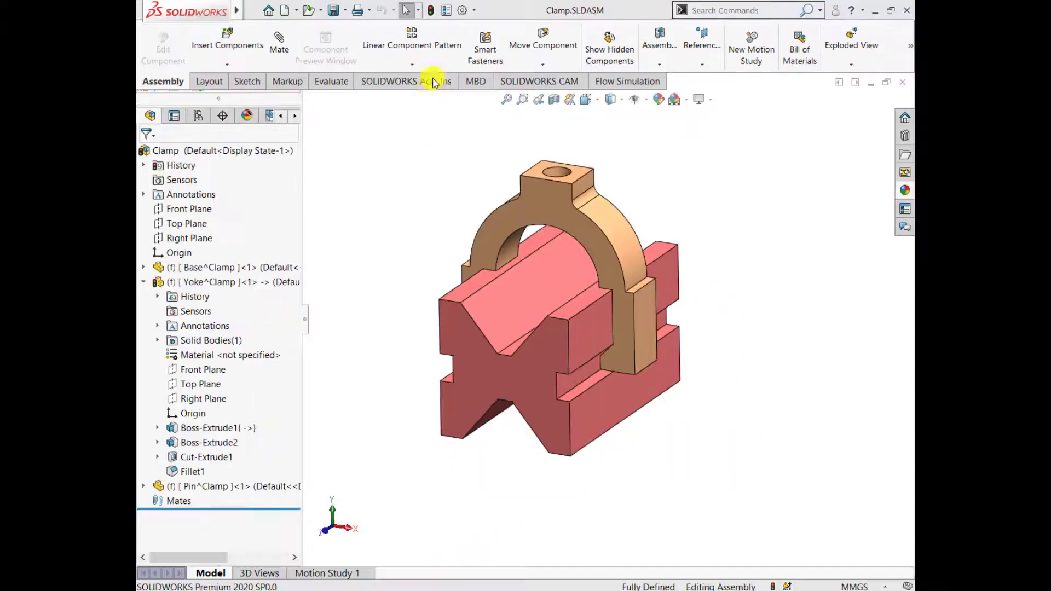
pyautogui.click(432, 18)
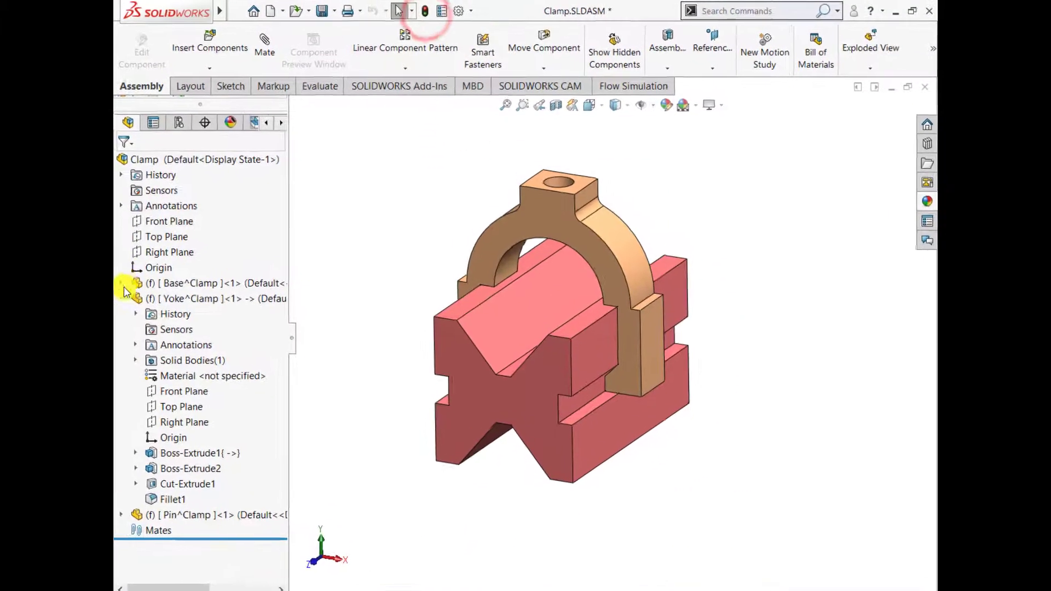
# - Open the Pin component for editing in the assembly and start a sketch on its Front Plane
pyautogui.click(143, 281)
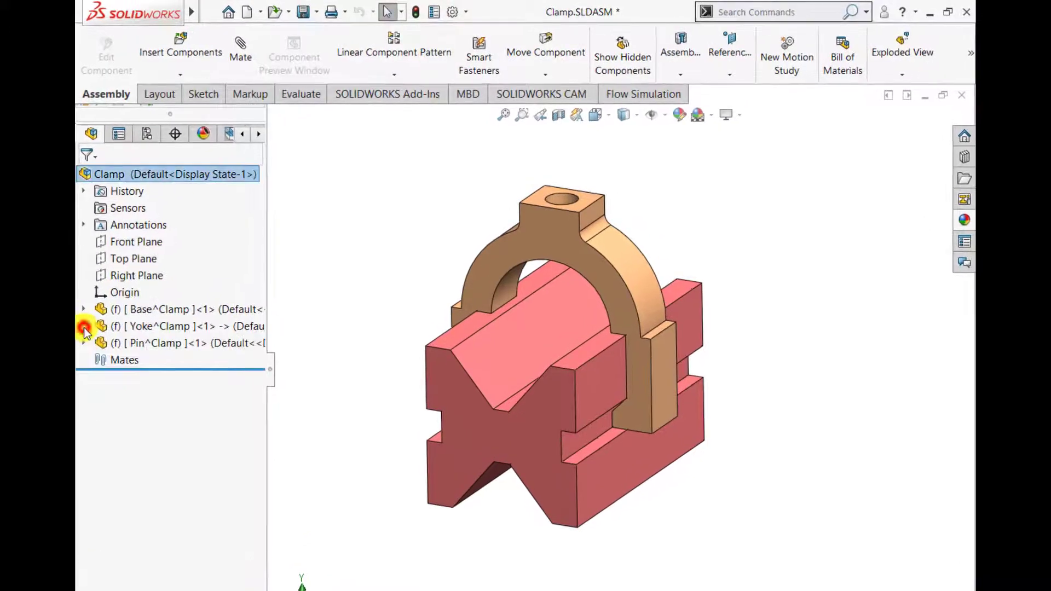
pyautogui.click(198, 344)
pyautogui.click(279, 305)
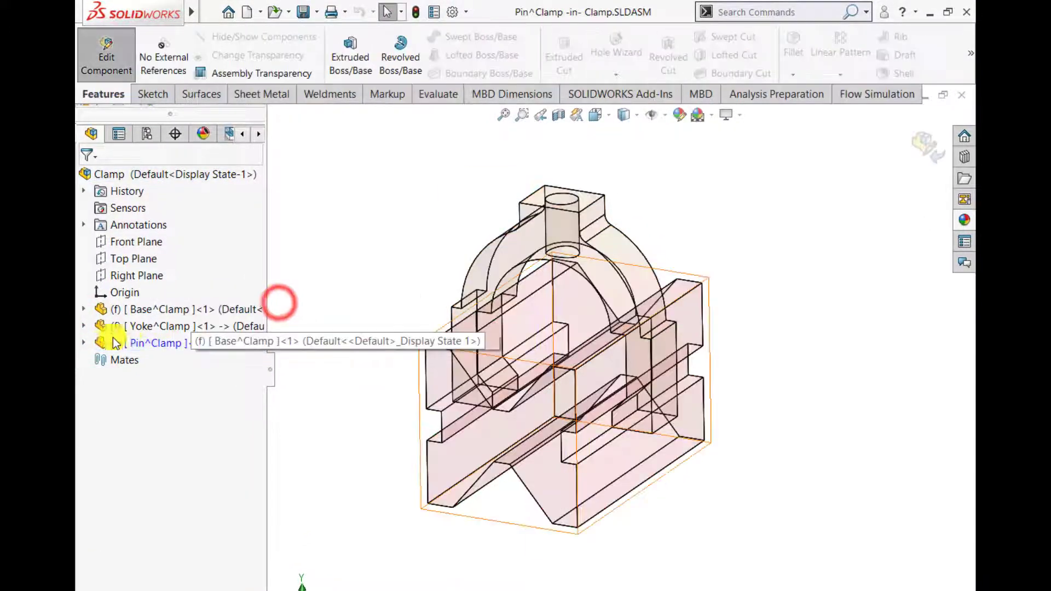
pyautogui.click(84, 343)
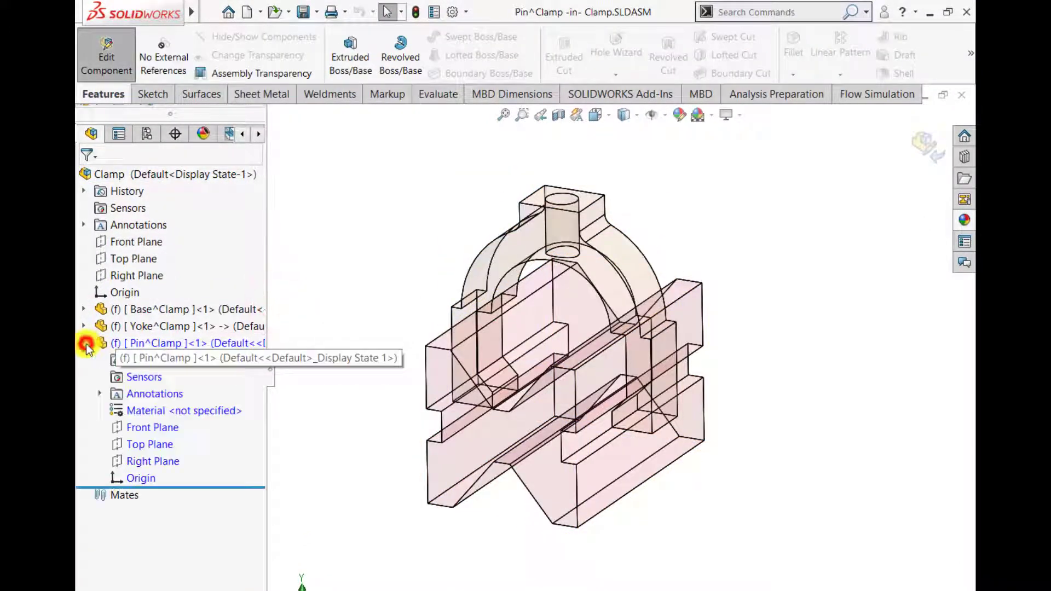
pyautogui.click(144, 426)
pyautogui.click(153, 405)
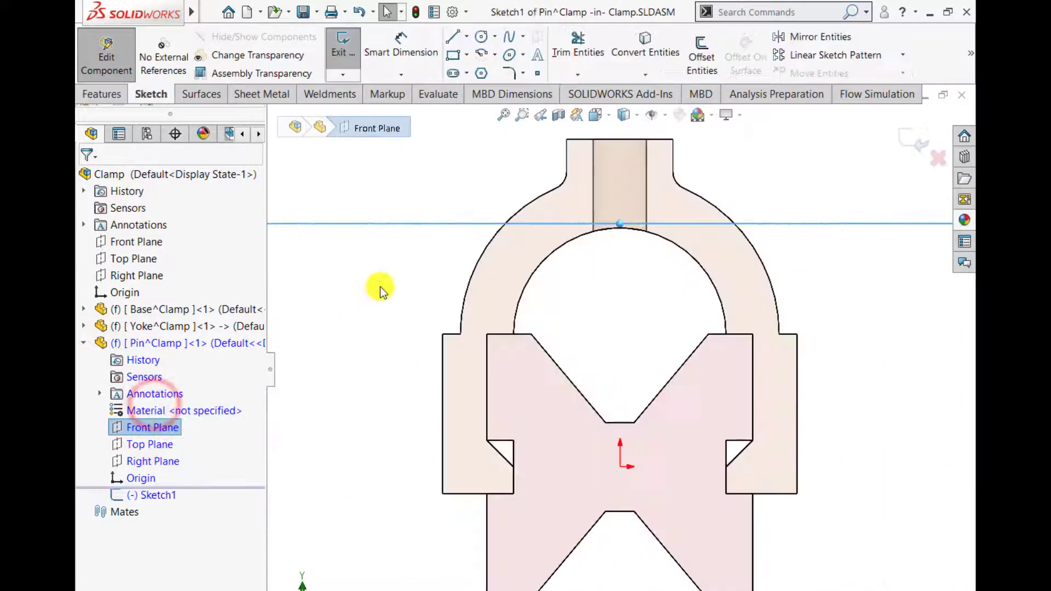
pyautogui.click(448, 215)
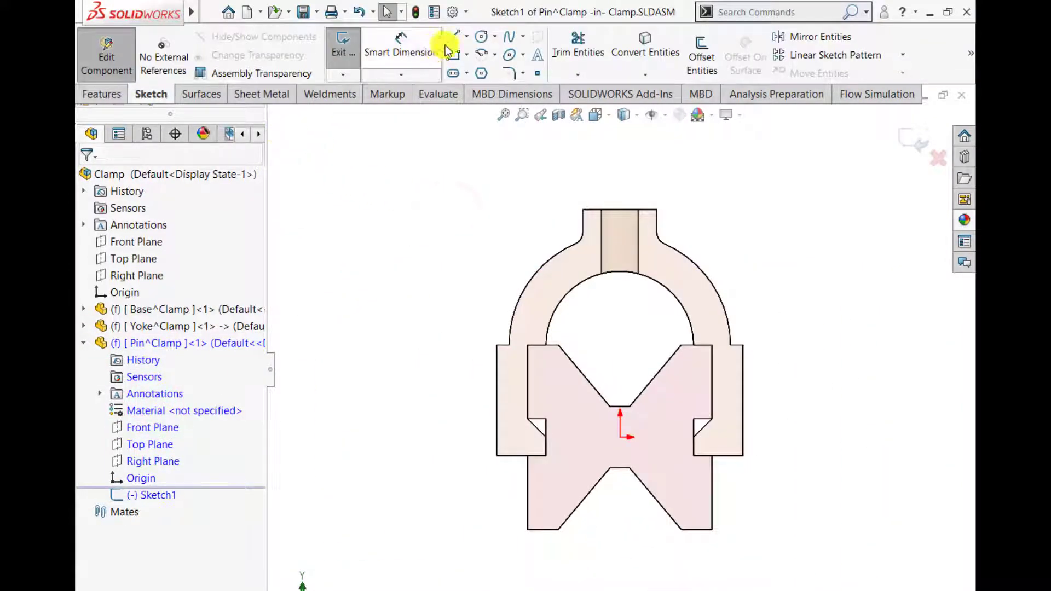
# - Draw a vertical centerline in line with the origin, from inside the arch up through the hole to above the yoke
pyautogui.click(467, 35)
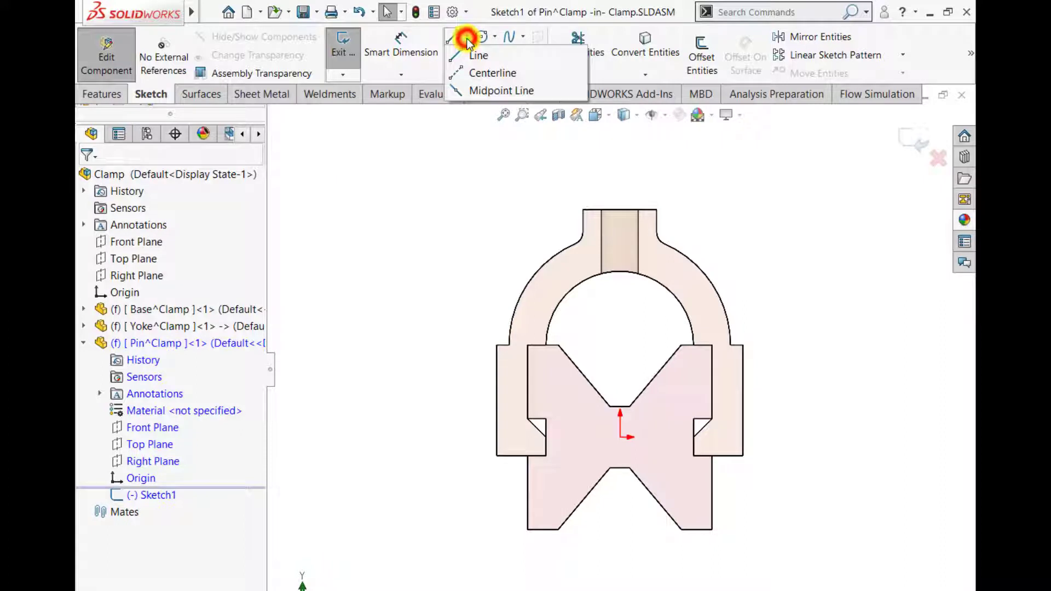
pyautogui.click(465, 78)
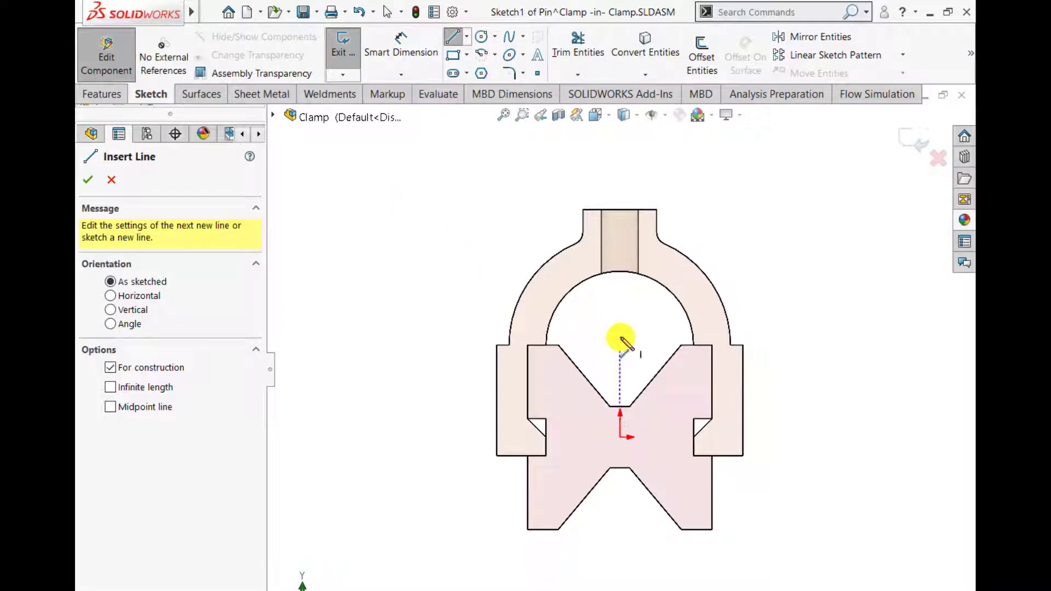
pyautogui.click(620, 339)
pyautogui.scroll(3, 621, 274)
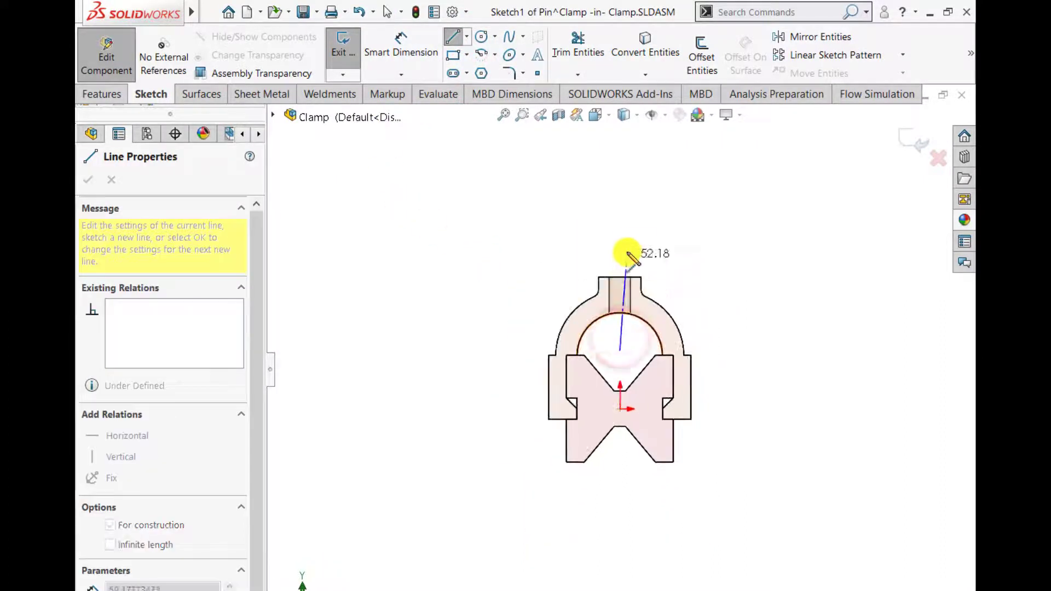
pyautogui.click(620, 223)
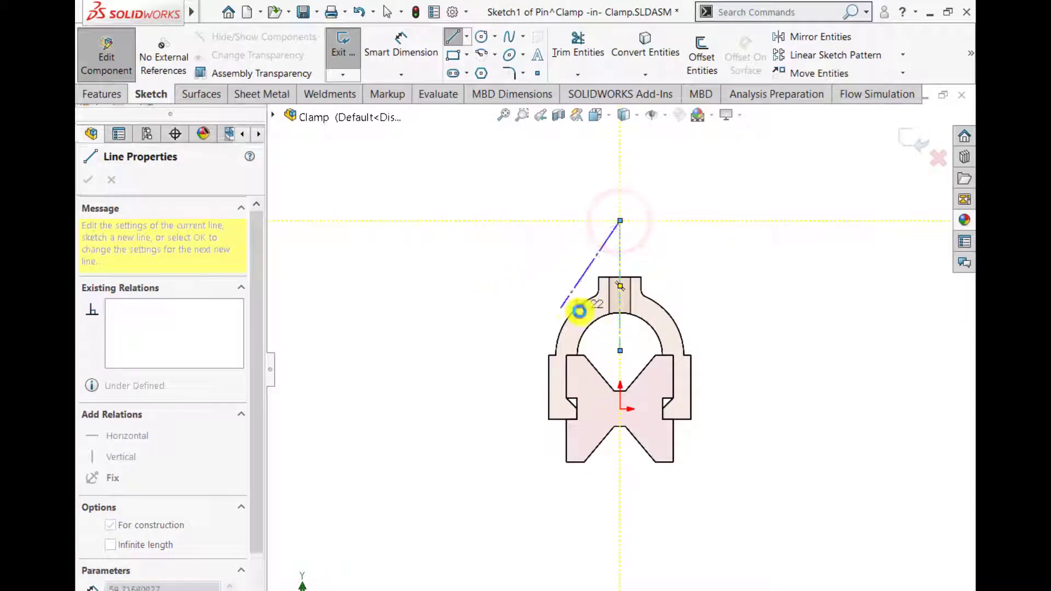
# - Dimension the vertical centerline's length to 100 mm
pyautogui.press('Escape')
pyautogui.scroll(-2, 580, 312)
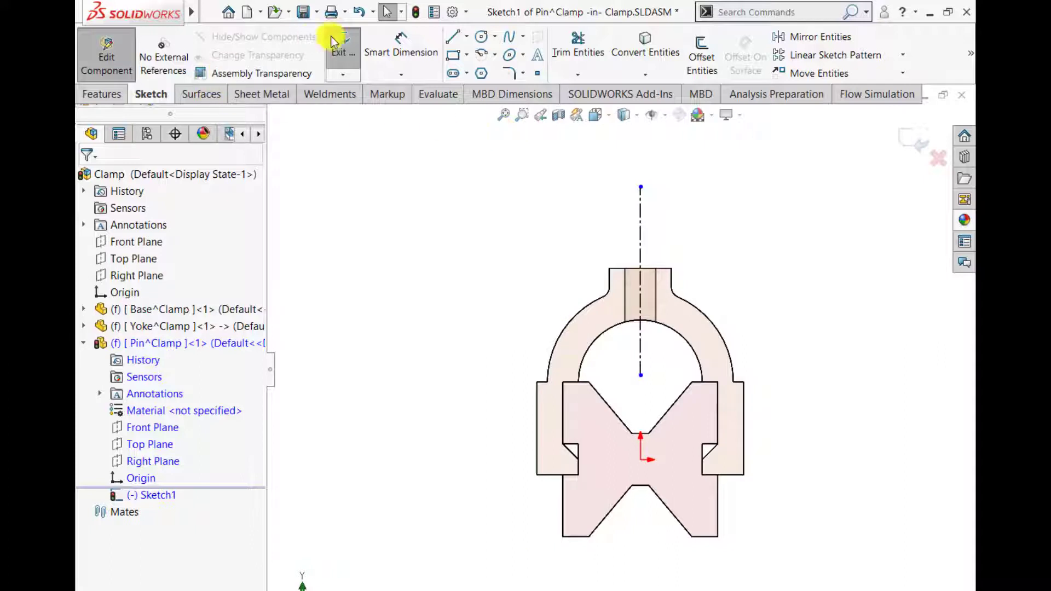
pyautogui.click(401, 44)
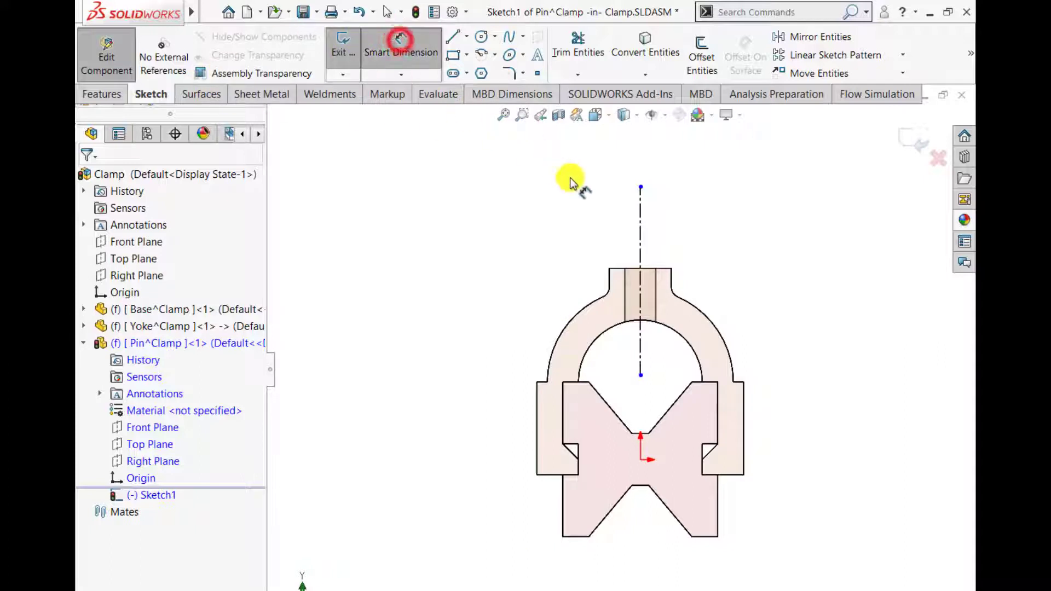
pyautogui.click(640, 235)
pyautogui.click(799, 242)
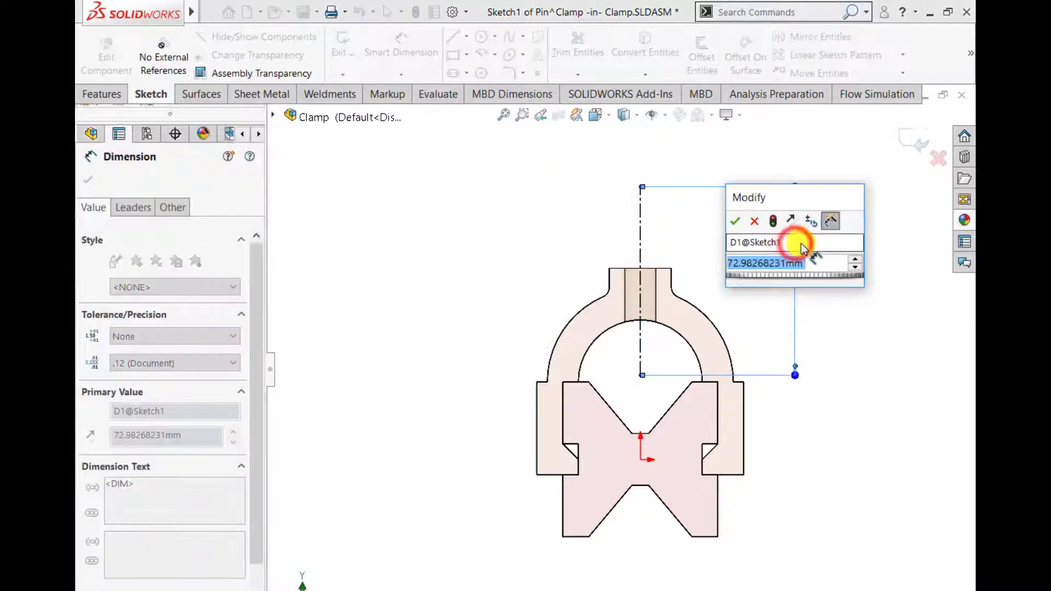
pyautogui.write('100')
pyautogui.press('Return')
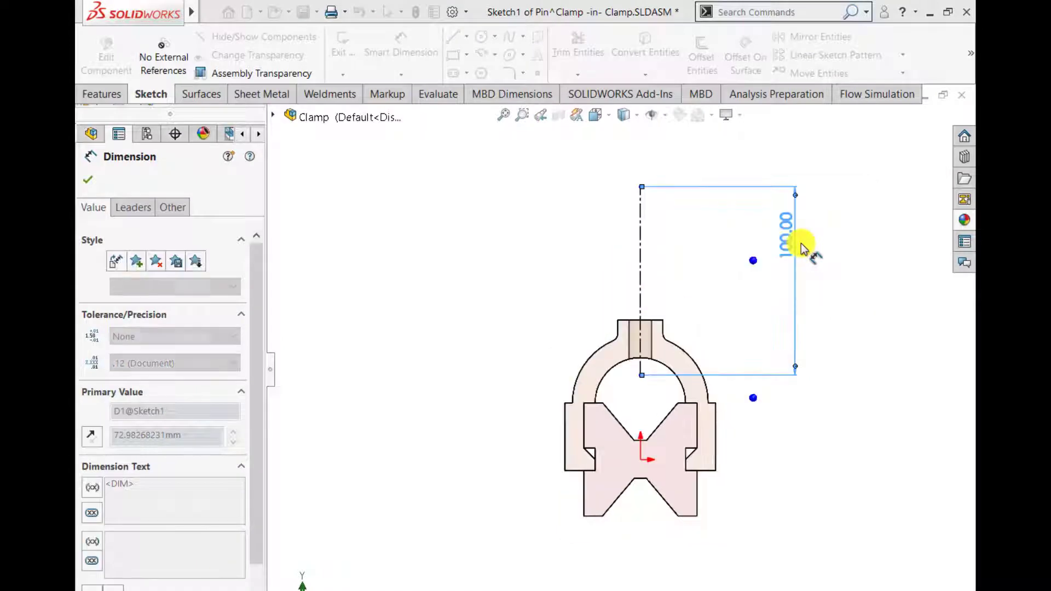
pyautogui.click(97, 190)
pyautogui.click(486, 212)
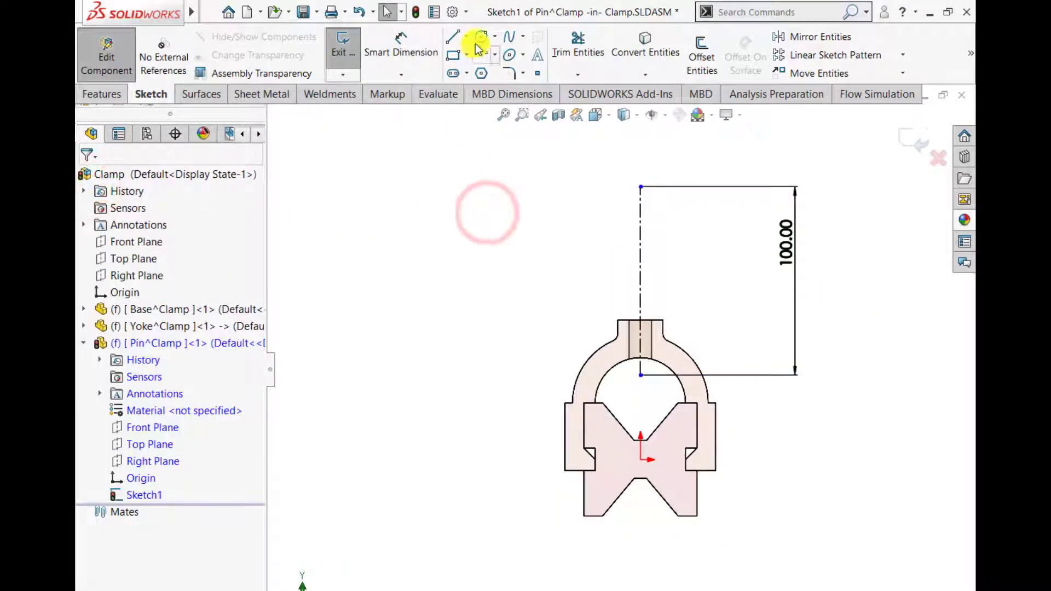
# - Sketch the pin's stepped half profile left of the centerline, with a head about 20.6 mm wide and 18.5 mm tall above a shank about 10.3 mm wide
pyautogui.click(452, 36)
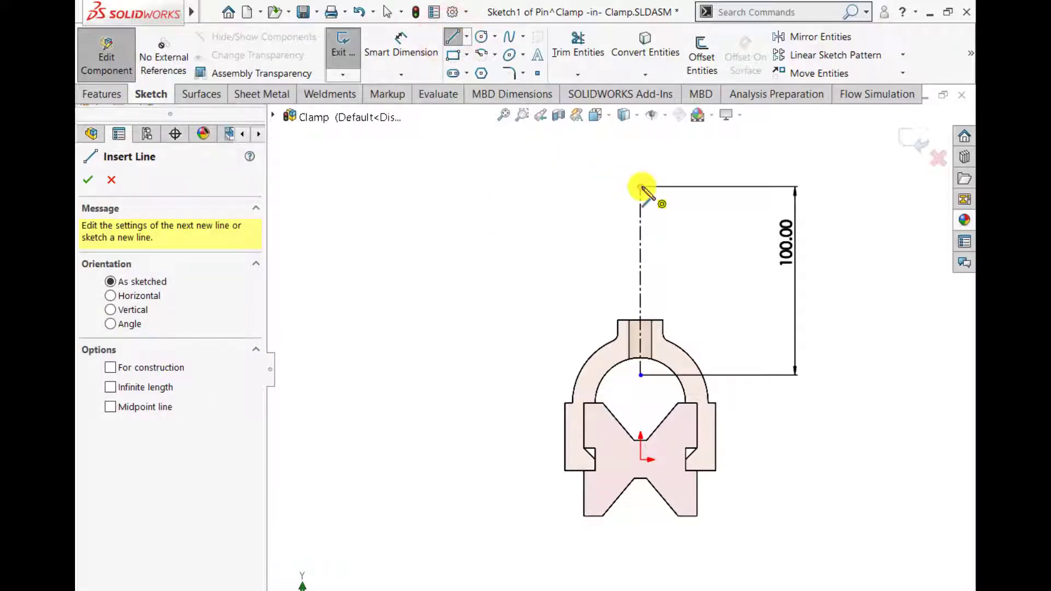
pyautogui.click(641, 187)
pyautogui.click(601, 187)
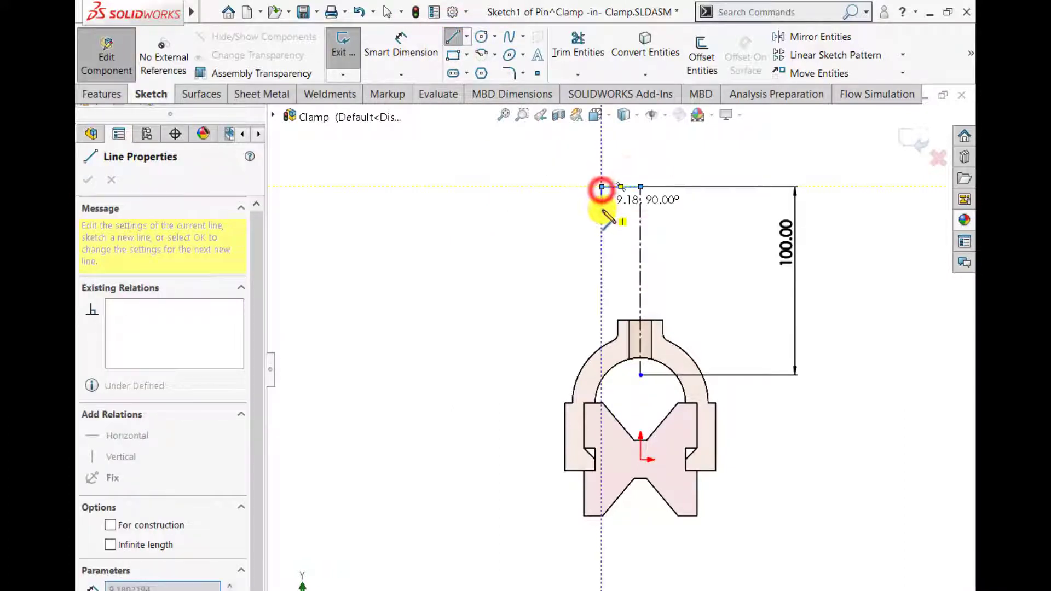
pyautogui.click(601, 221)
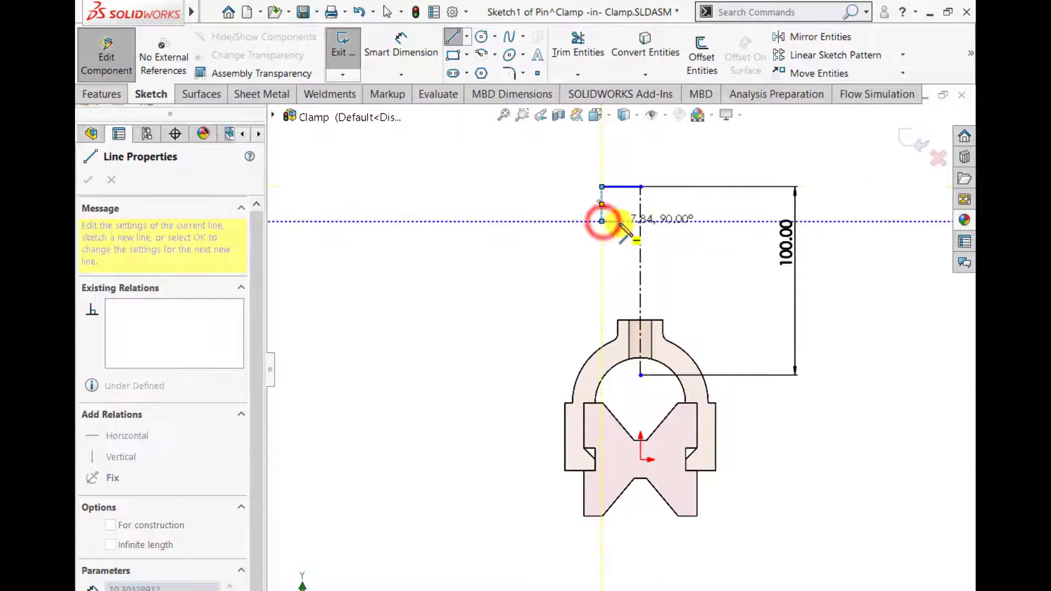
pyautogui.click(621, 221)
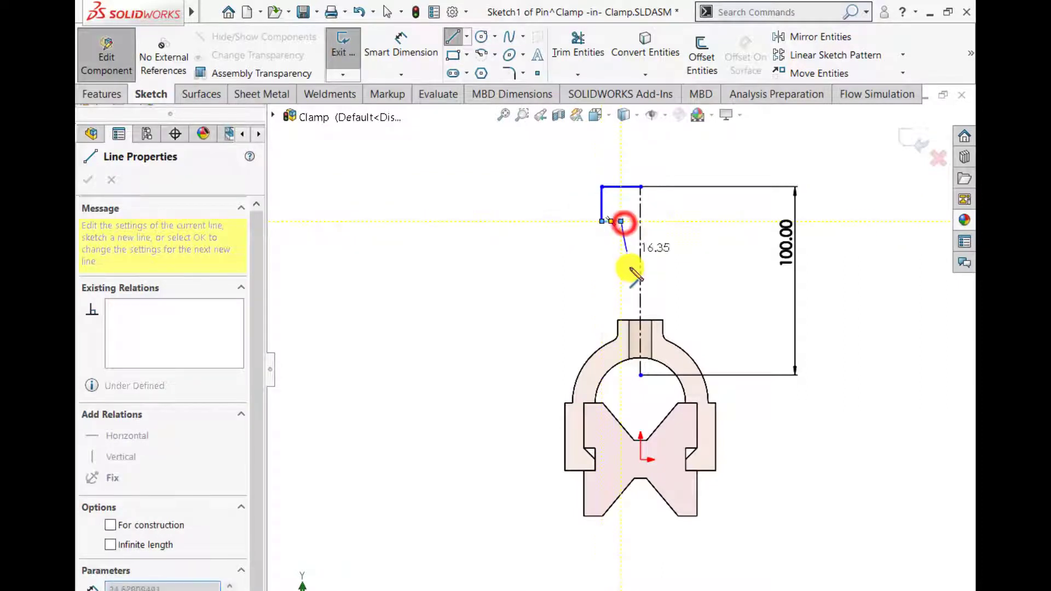
pyautogui.click(621, 375)
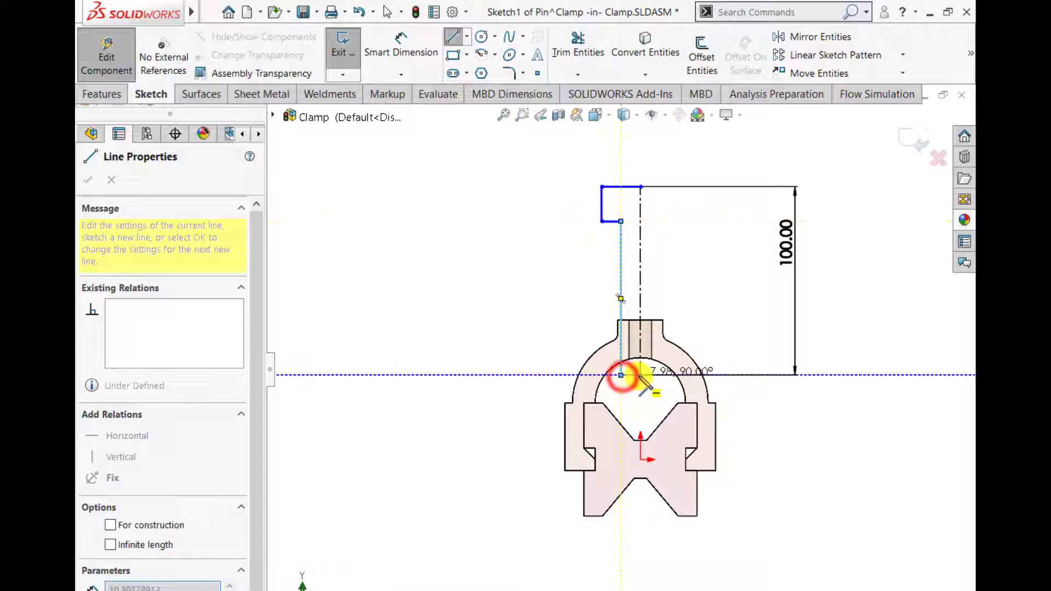
pyautogui.click(641, 375)
pyautogui.press('Escape')
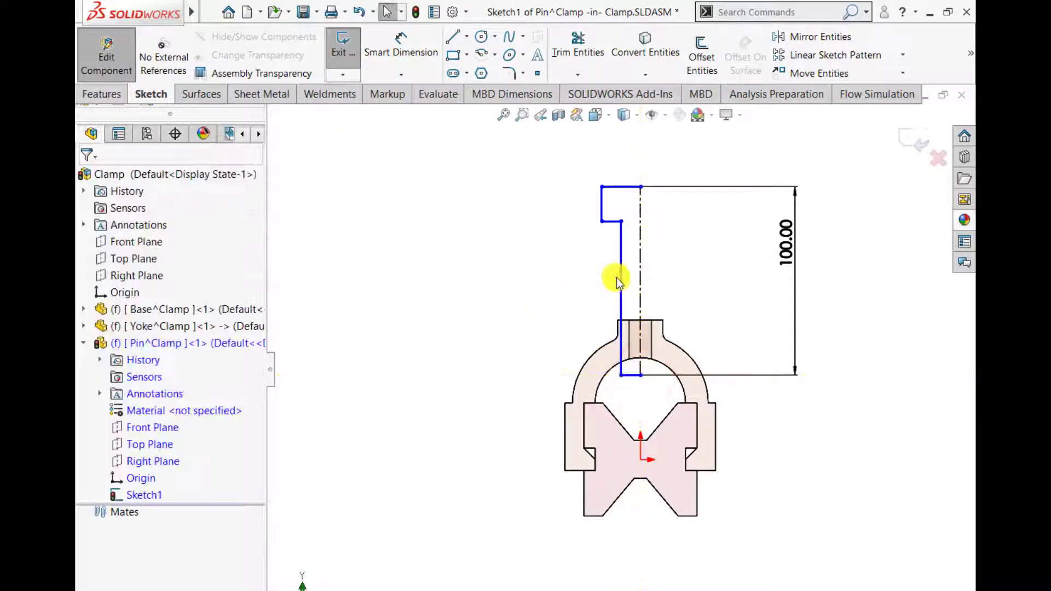
pyautogui.click(623, 280)
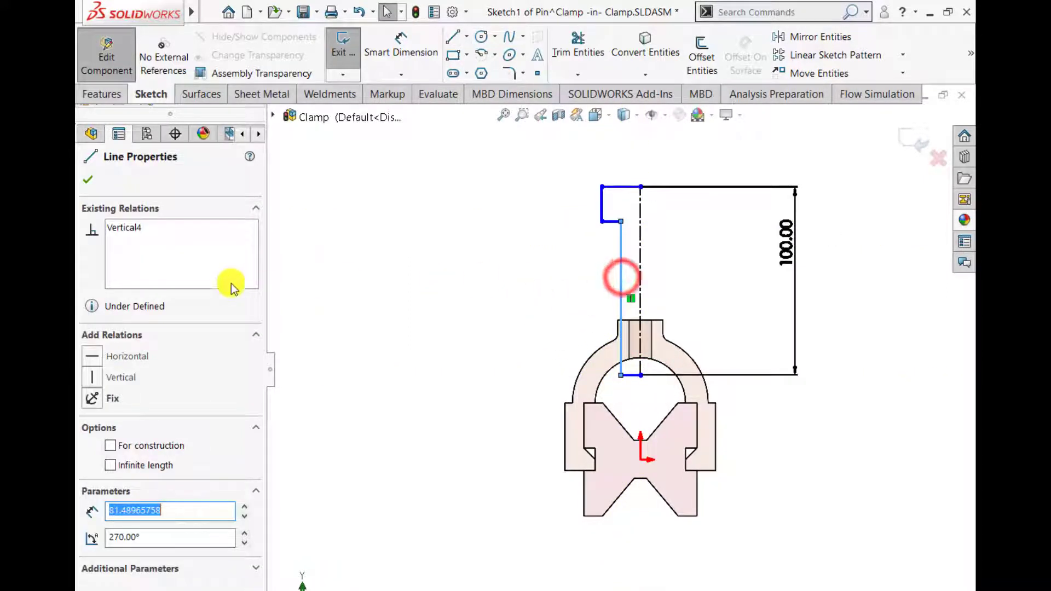
pyautogui.click(90, 176)
# - Dimension the pin head's diameter across the centerline to 24 mm
pyautogui.click(403, 41)
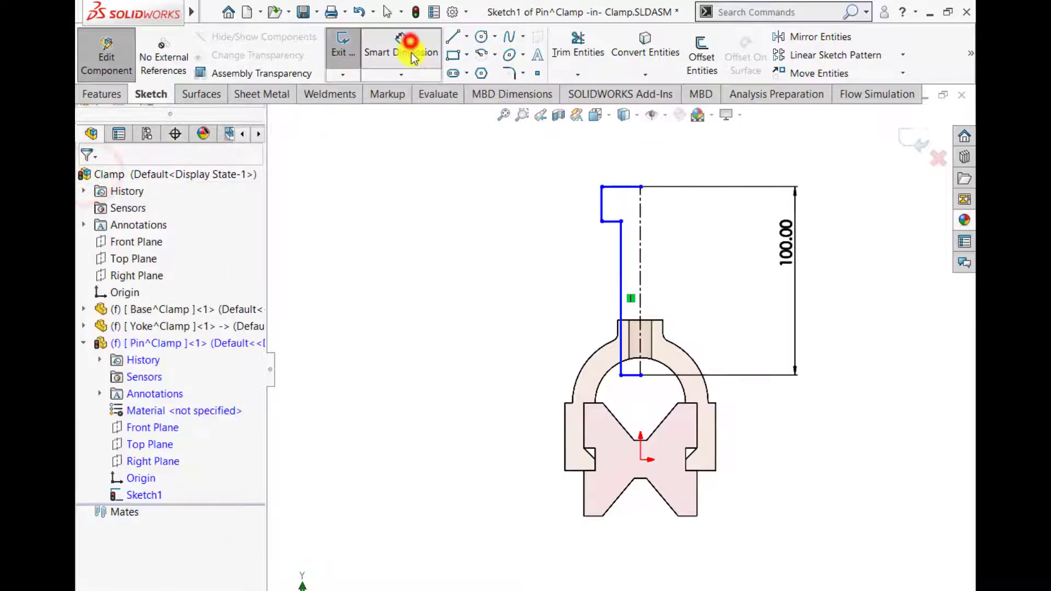
pyautogui.click(603, 208)
pyautogui.click(639, 209)
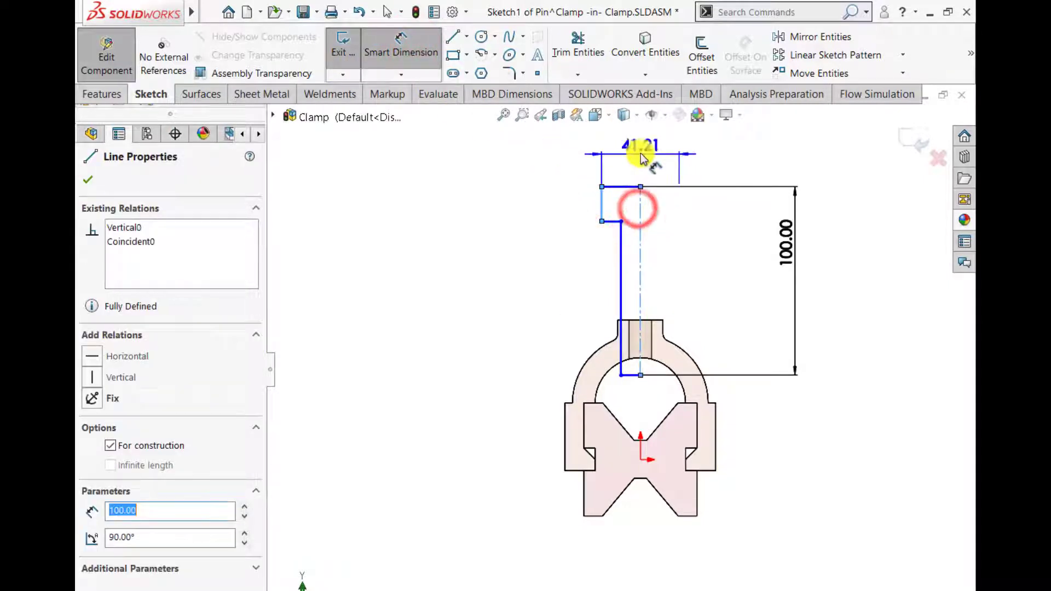
pyautogui.click(657, 157)
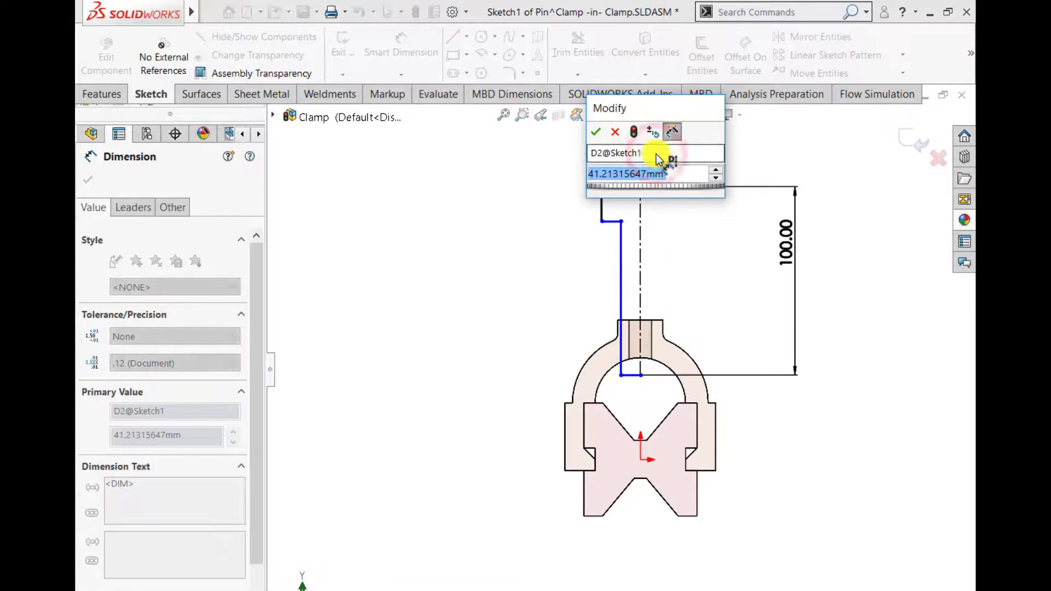
pyautogui.write('24')
pyautogui.press('Return')
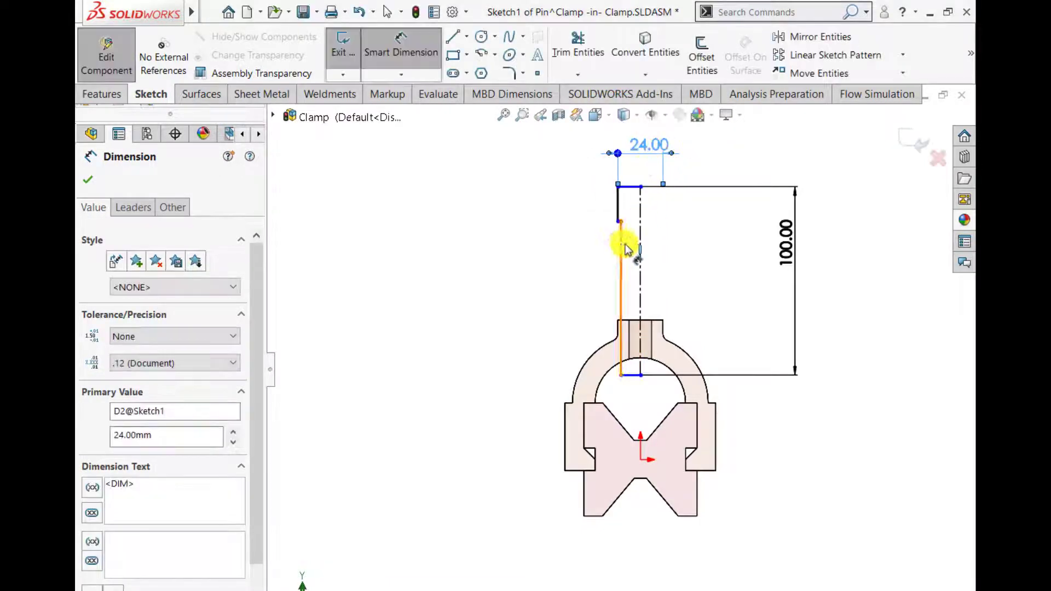
# - Dimension the pin shank's diameter across the centerline to 12 mm
pyautogui.click(624, 251)
pyautogui.click(639, 256)
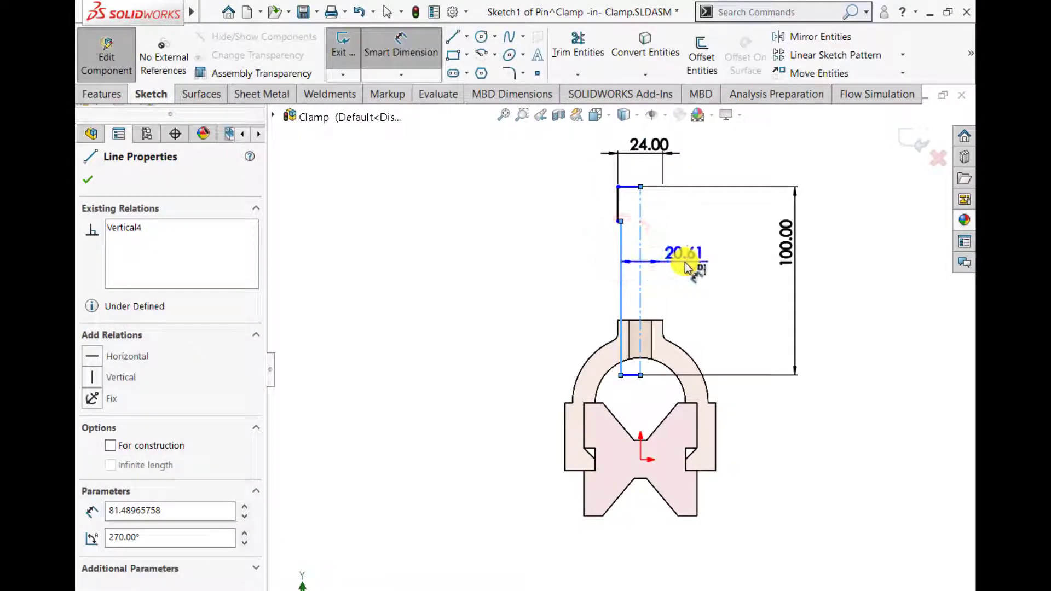
pyautogui.click(694, 264)
pyautogui.write('12')
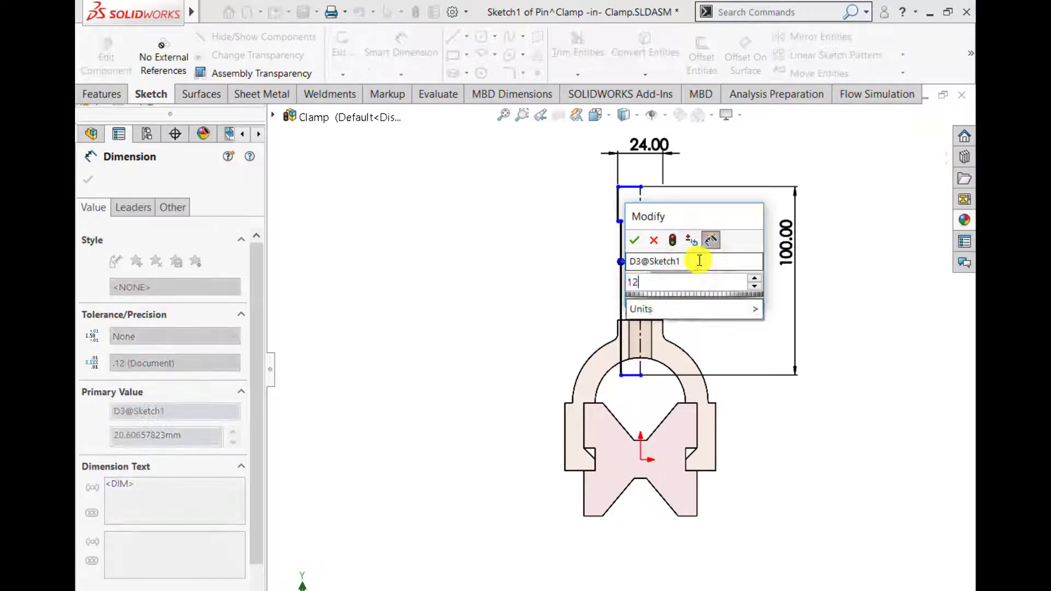
pyautogui.press('Return')
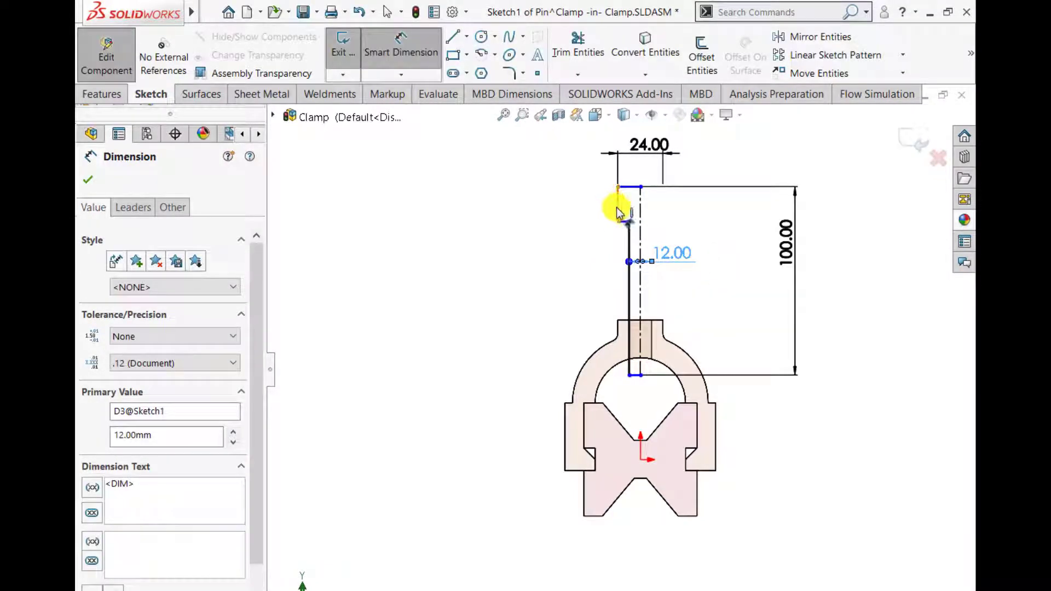
# - Dimension the height of the pin head's outer side to 20 mm
pyautogui.click(621, 213)
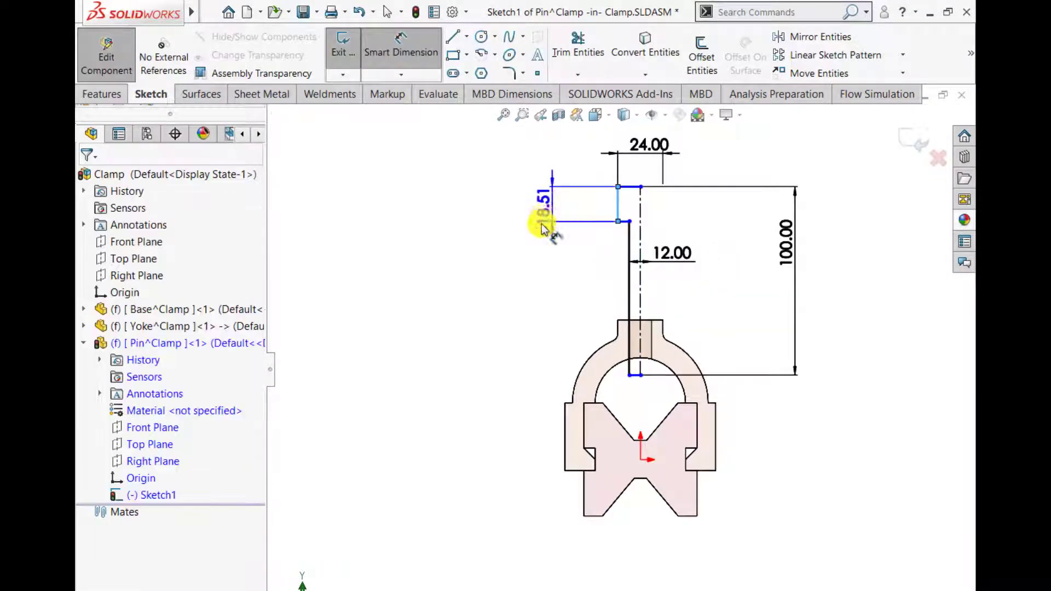
pyautogui.click(529, 238)
pyautogui.write('2')
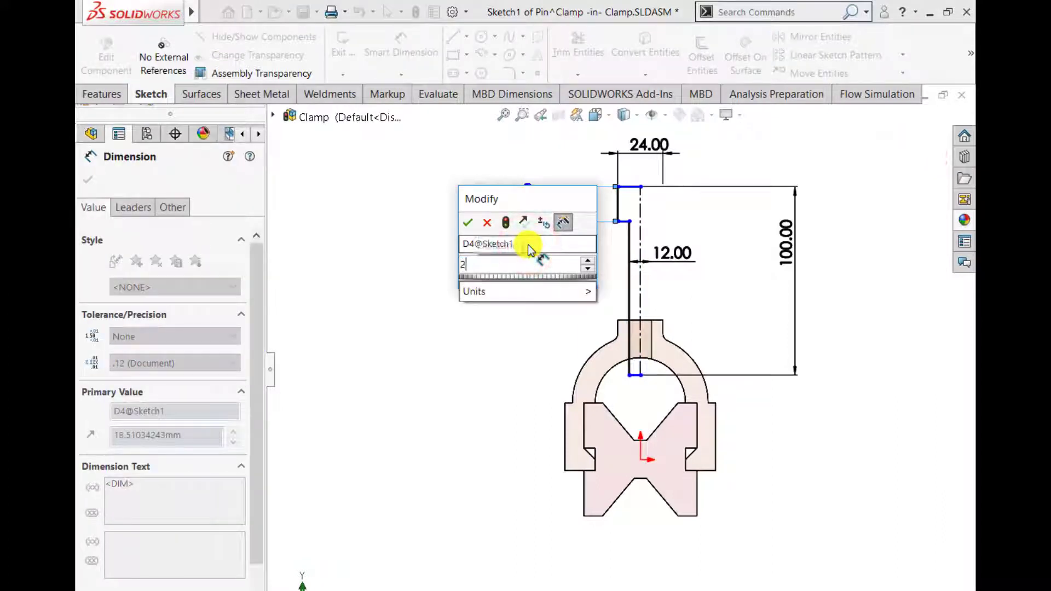
pyautogui.write('0')
pyautogui.press('Return')
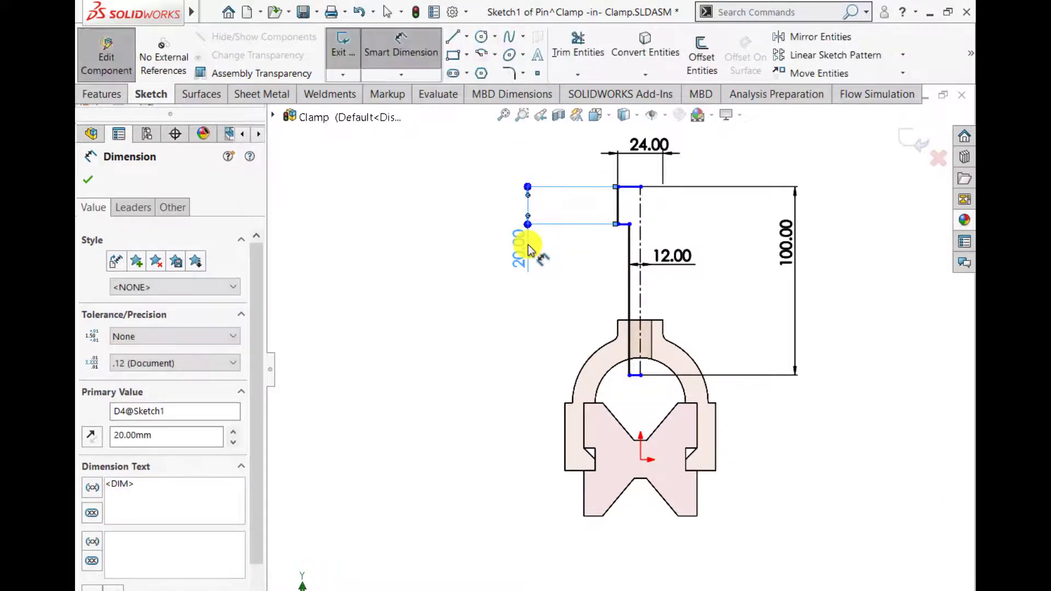
pyautogui.click(87, 180)
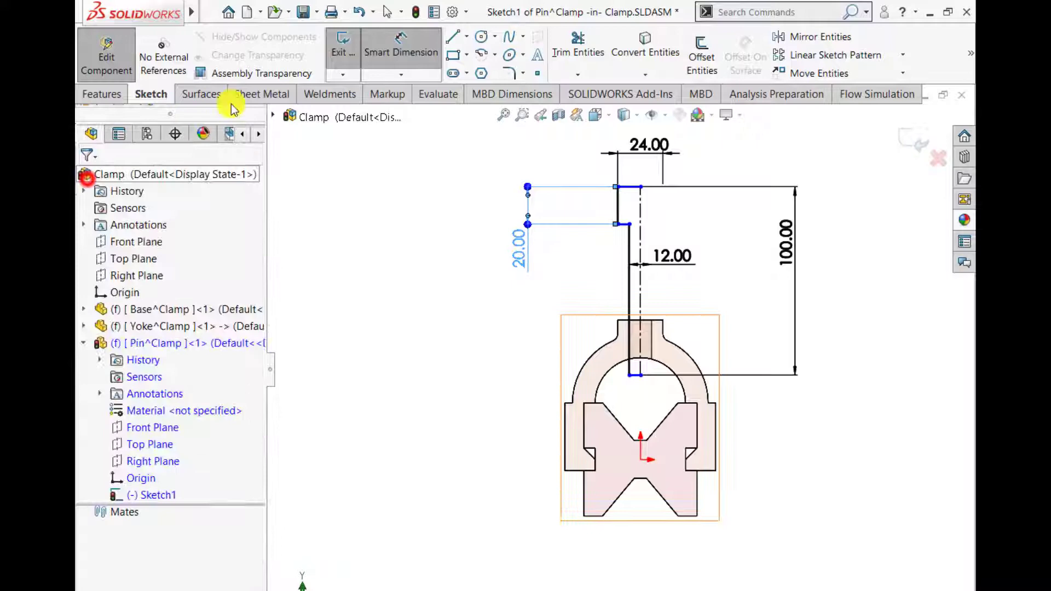
# - Close the pin profile with a solid line along the centerline between its top and bottom endpoints
pyautogui.click(452, 36)
pyautogui.click(641, 187)
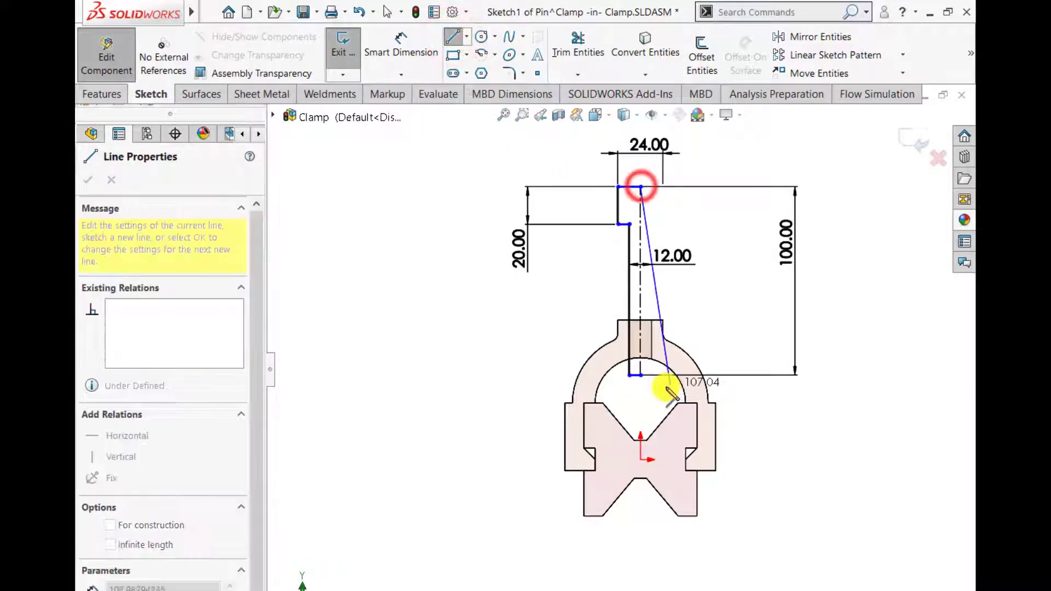
pyautogui.click(640, 376)
pyautogui.press('Escape')
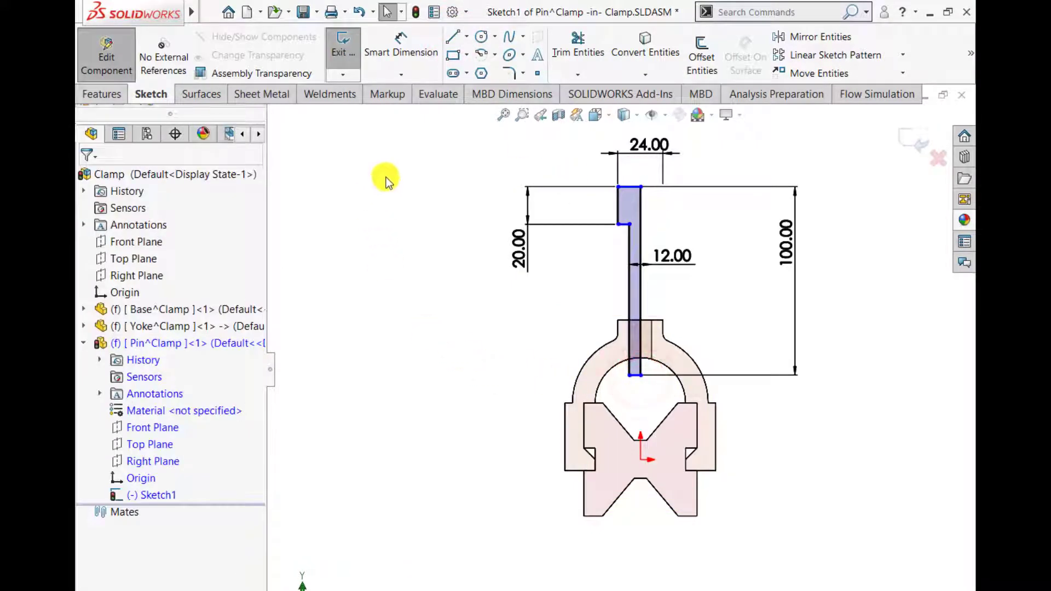
# - Dimension the vertical distance from the pin's top edge to the yoke leg's bottom edge as 130 mm
pyautogui.click(405, 46)
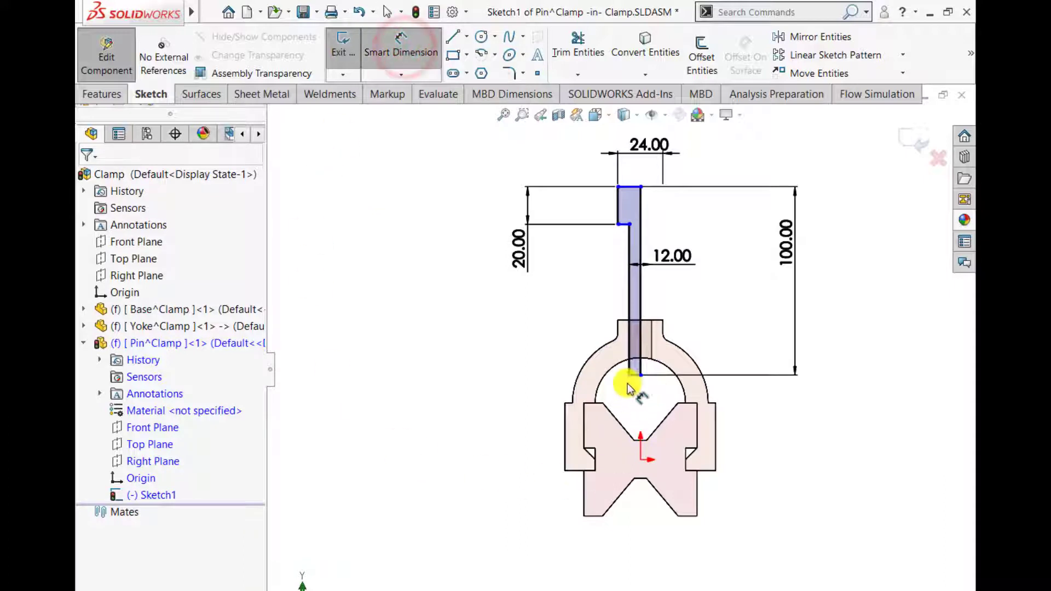
pyautogui.click(631, 188)
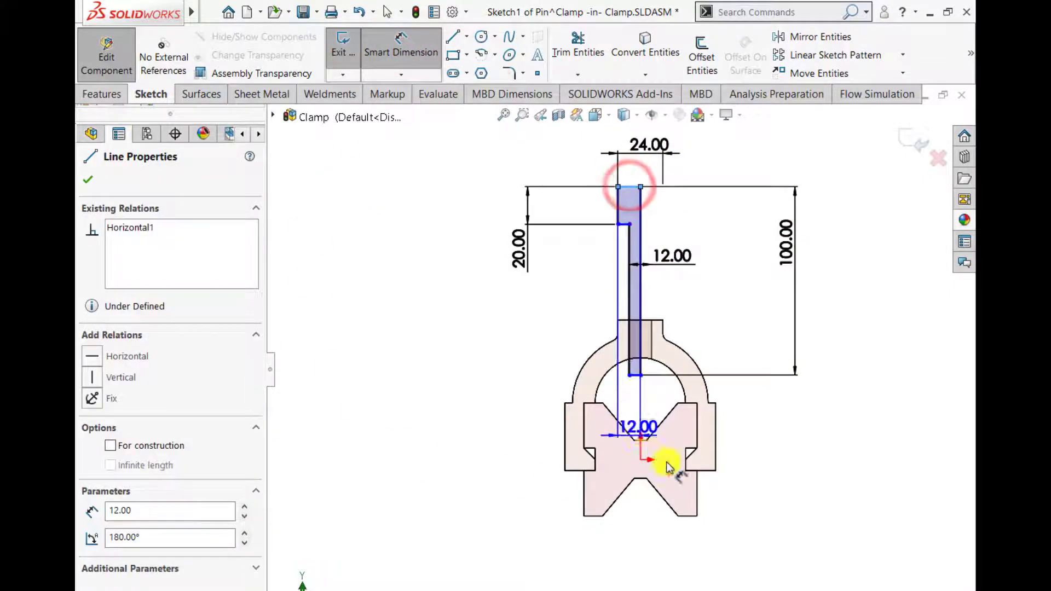
pyautogui.click(705, 470)
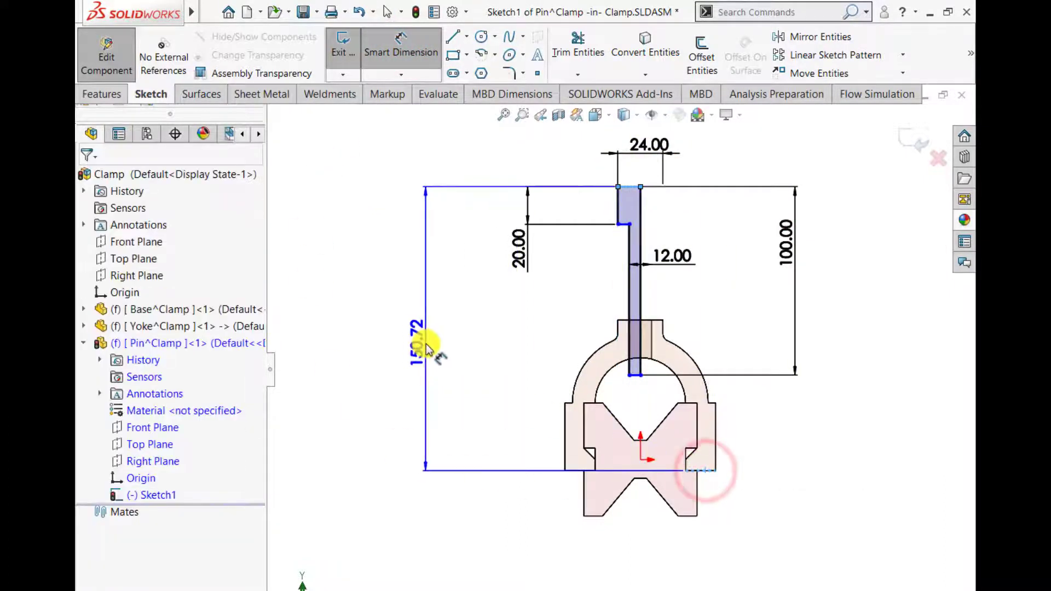
pyautogui.click(428, 343)
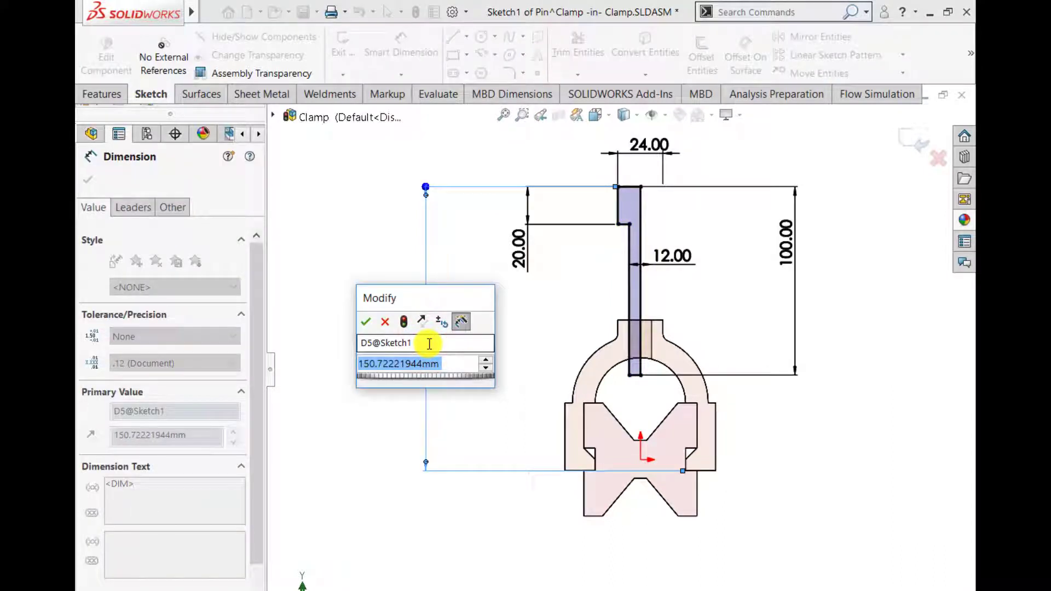
pyautogui.write('130')
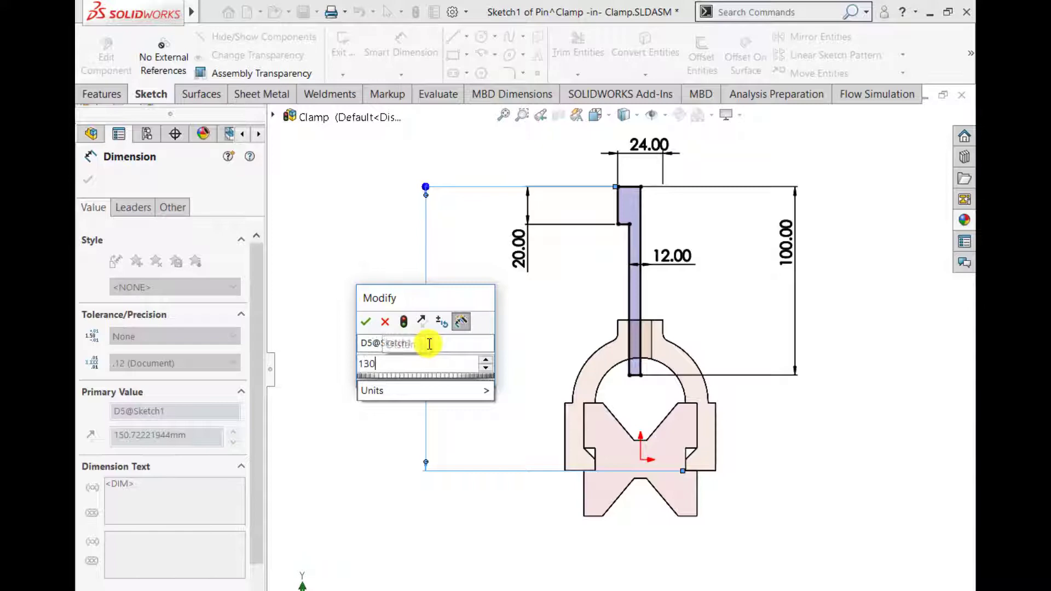
pyautogui.press('Return')
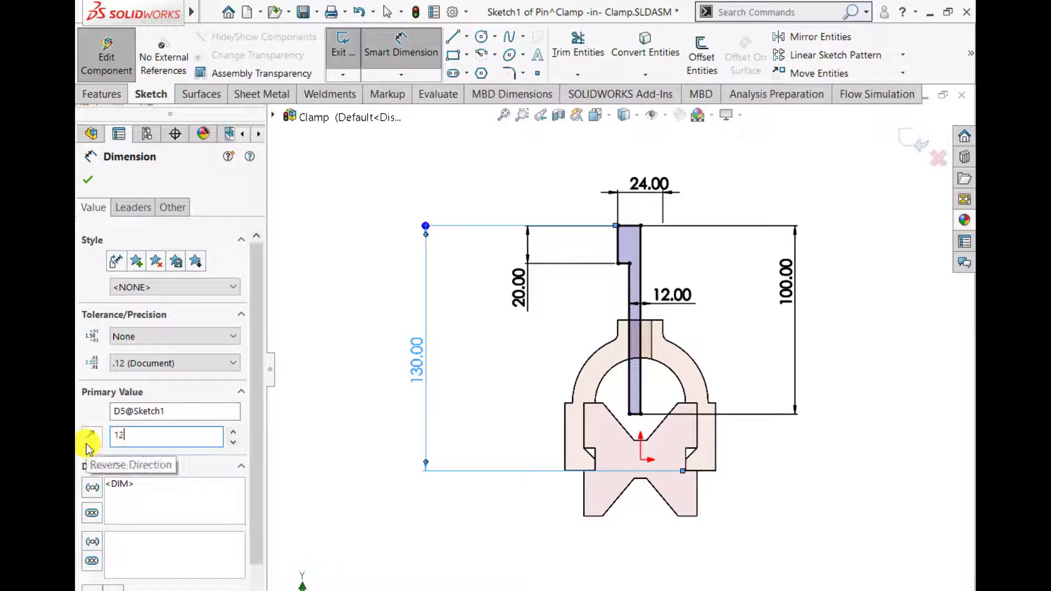
# - Try 125 mm for the distance between the pin's top and the yoke's bottom edge, and restore it to 130 mm
pyautogui.press('Return')
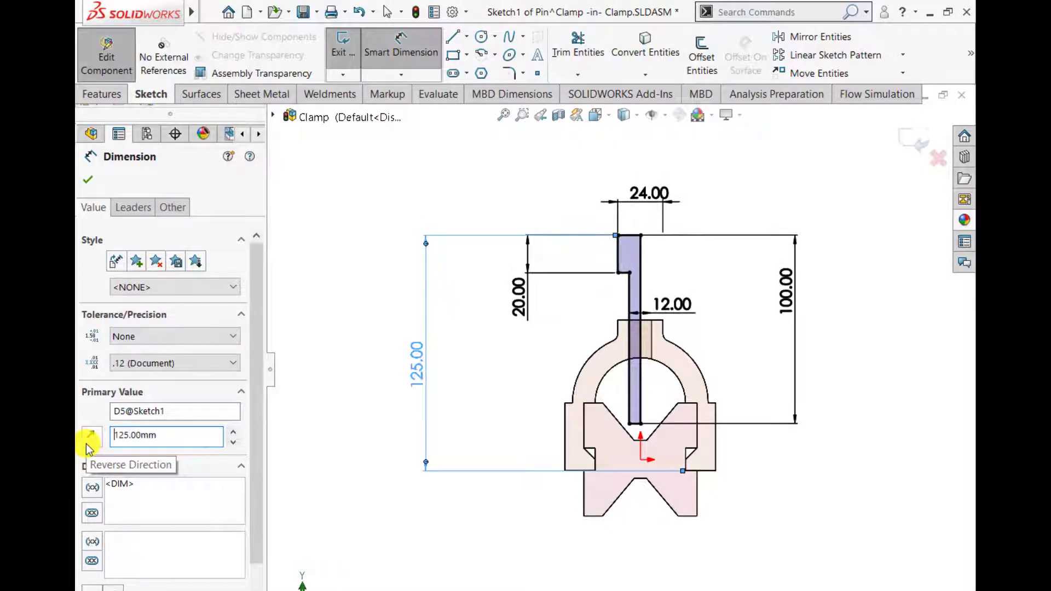
pyautogui.doubleClick(163, 441)
pyautogui.write('13')
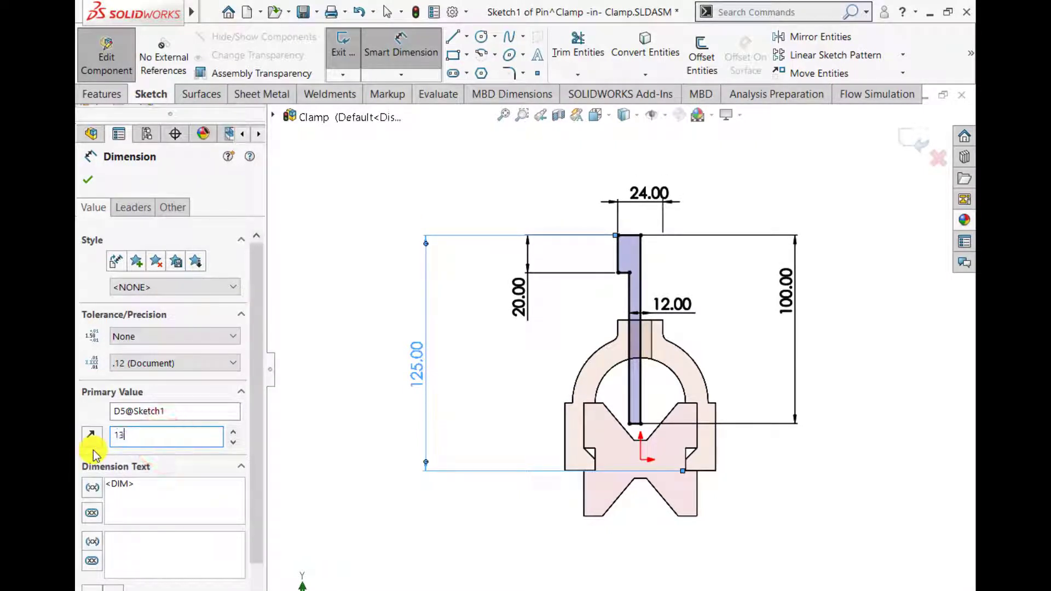
pyautogui.write('0')
pyautogui.press('Return')
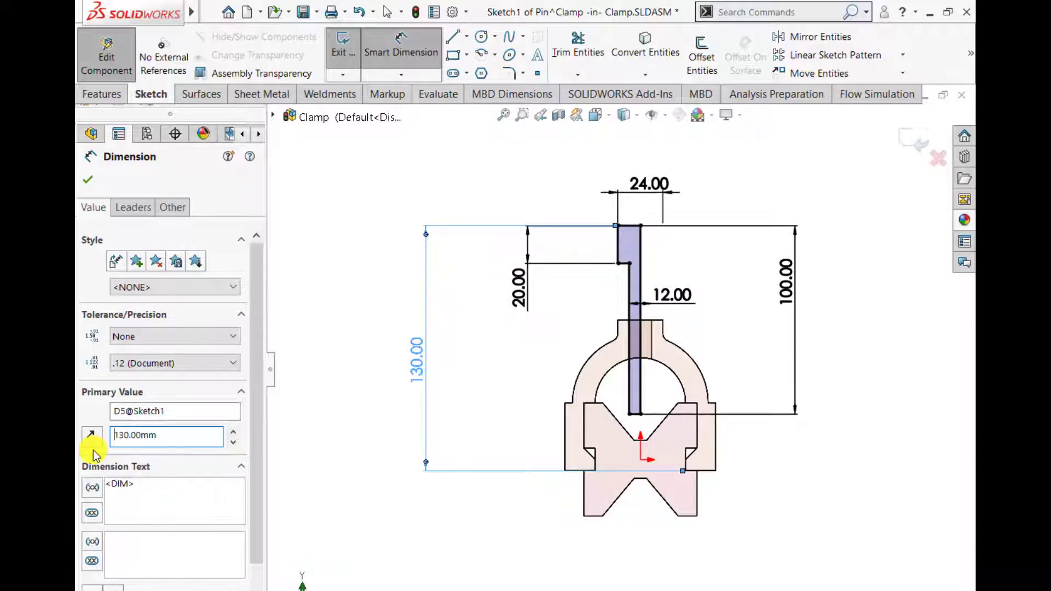
# - Finish dimensioning and exit the pin's profile sketch
pyautogui.click(94, 187)
pyautogui.click(921, 144)
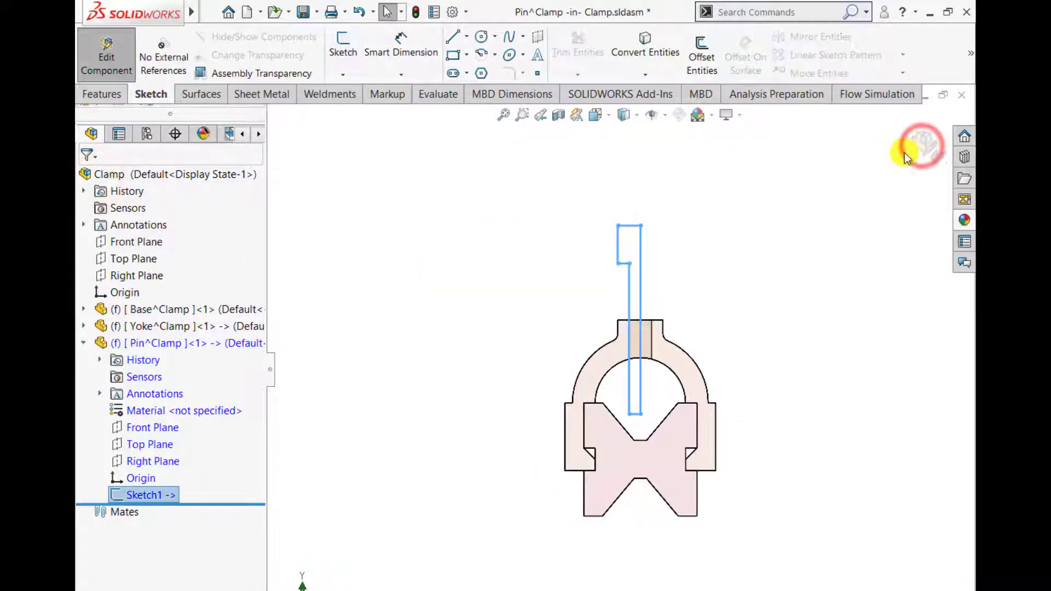
# - Revolve the pin's half profile 360 degrees about its centerline into a solid
pyautogui.click(90, 98)
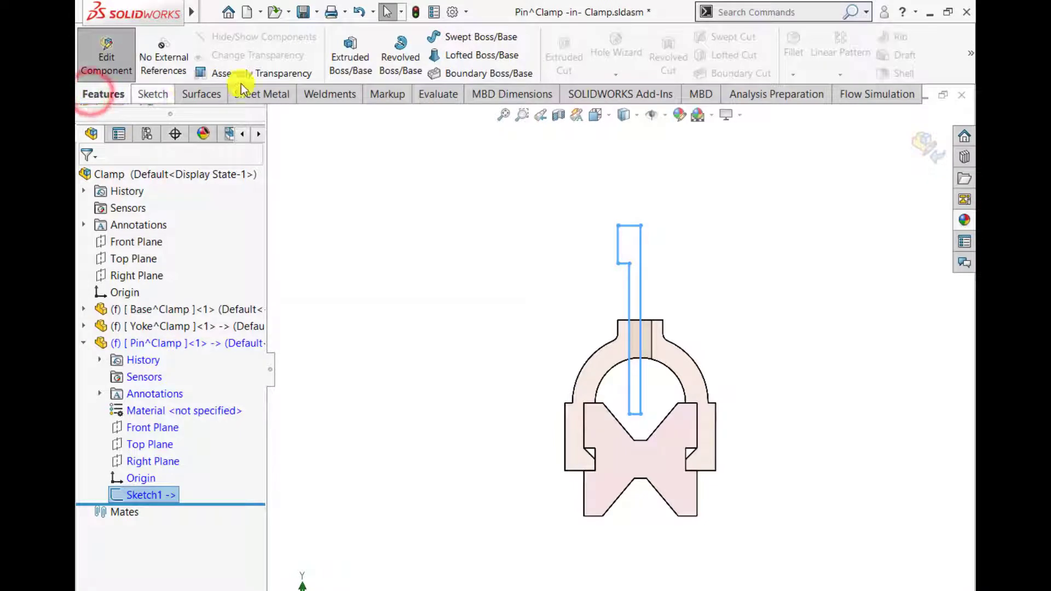
pyautogui.click(393, 64)
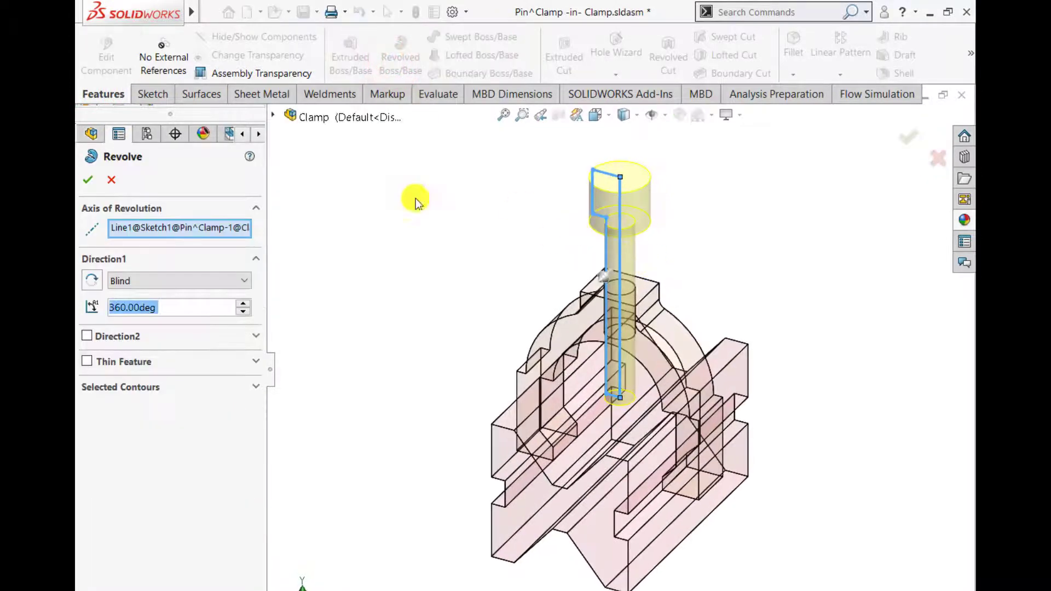
pyautogui.click(89, 180)
pyautogui.click(502, 245)
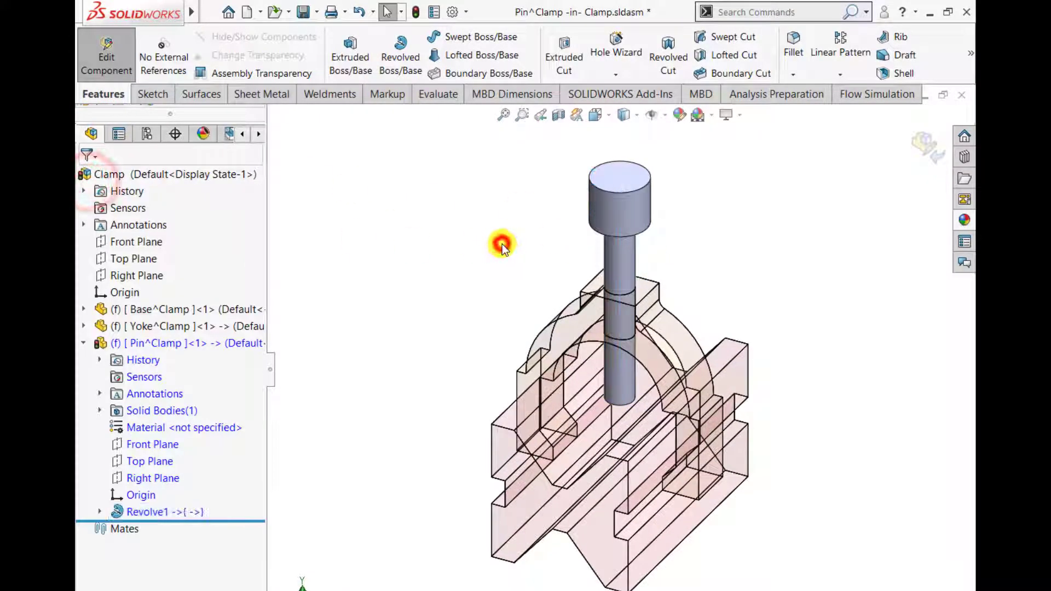
# - Sketch a circle with a radius of about 4.4 mm on the Pin's Right Plane, centered within the pin head
pyautogui.click(152, 479)
pyautogui.click(165, 458)
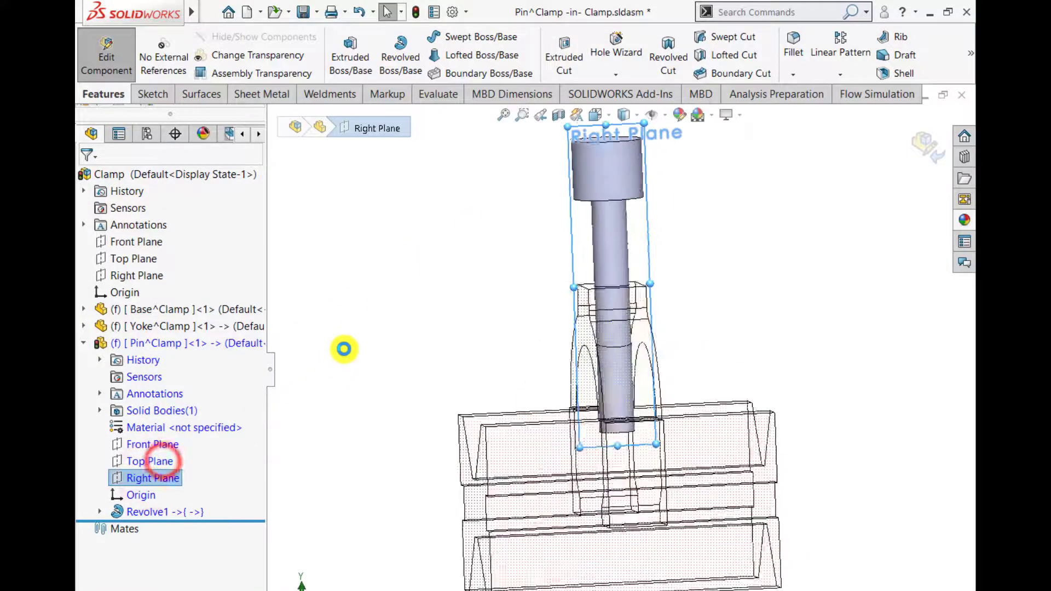
pyautogui.click(377, 308)
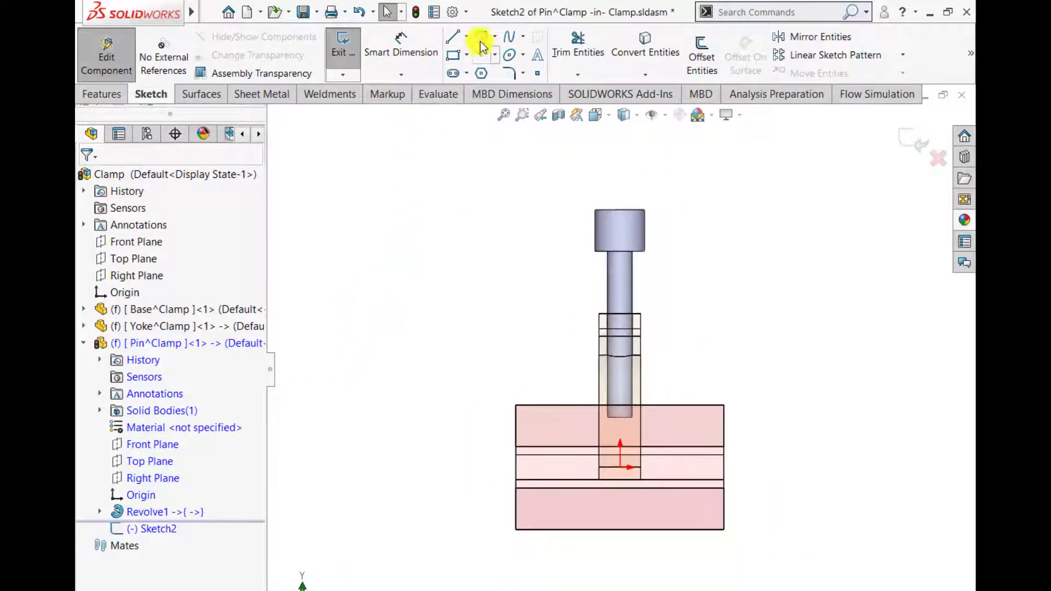
pyautogui.click(482, 38)
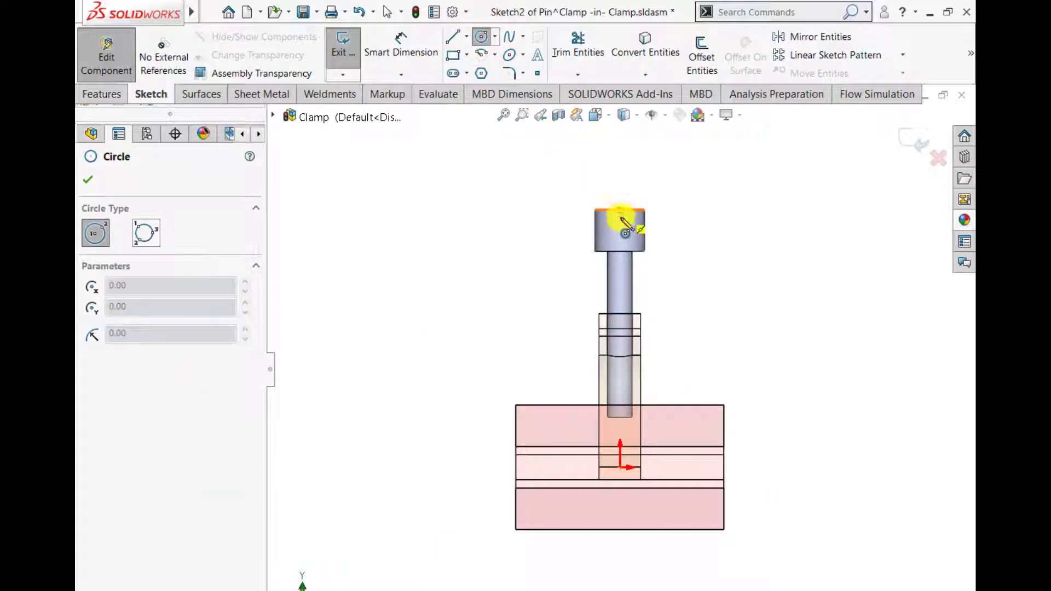
pyautogui.moveTo(621, 228); pyautogui.dragTo(614, 238)
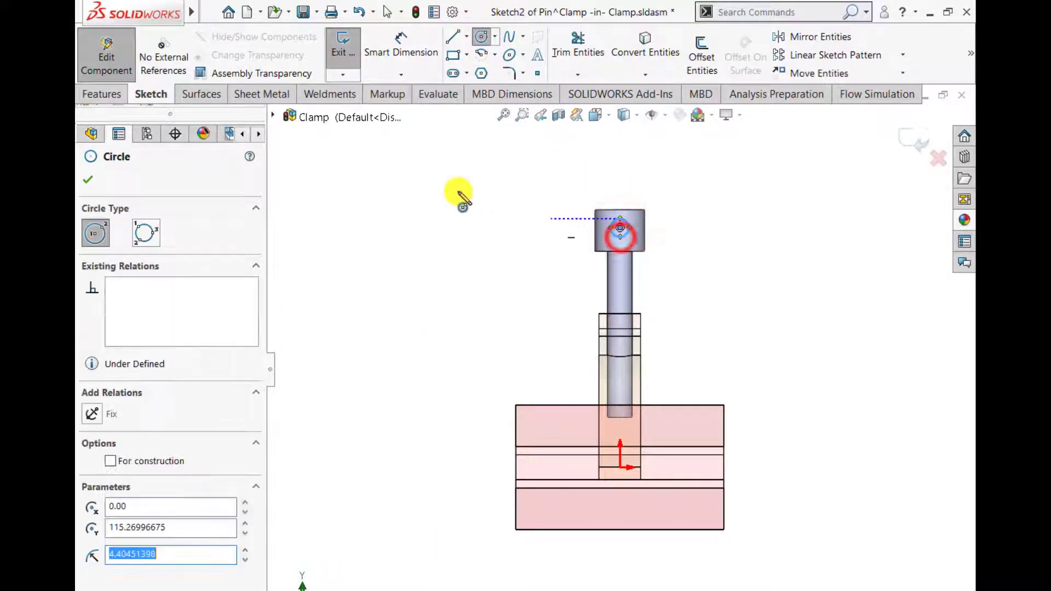
# - Dimension the circle on the pin head with a diameter of 5 mm
pyautogui.click(402, 66)
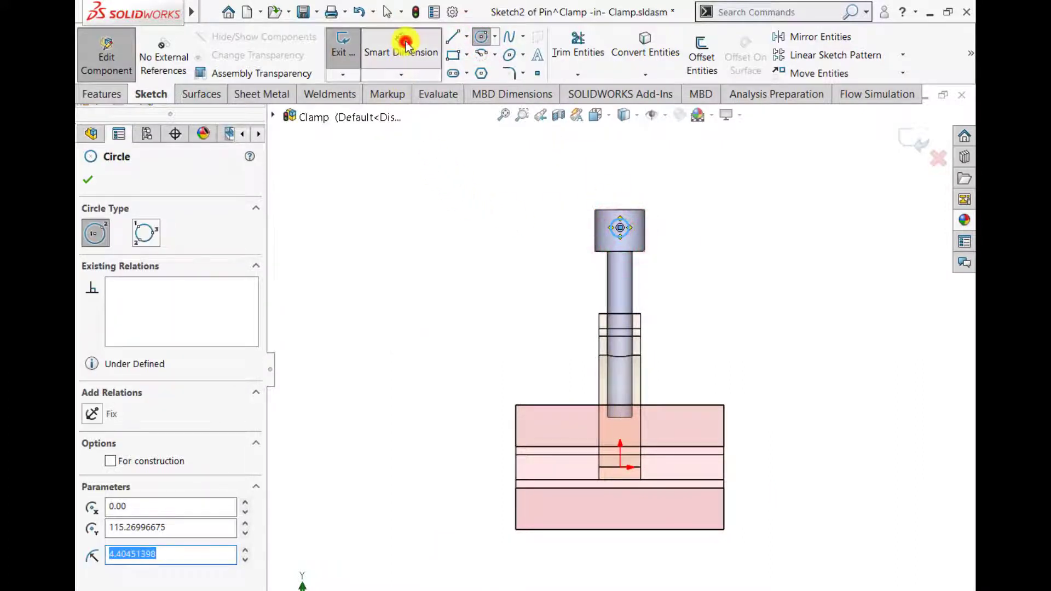
pyautogui.scroll(-2, 602, 246)
pyautogui.click(617, 242)
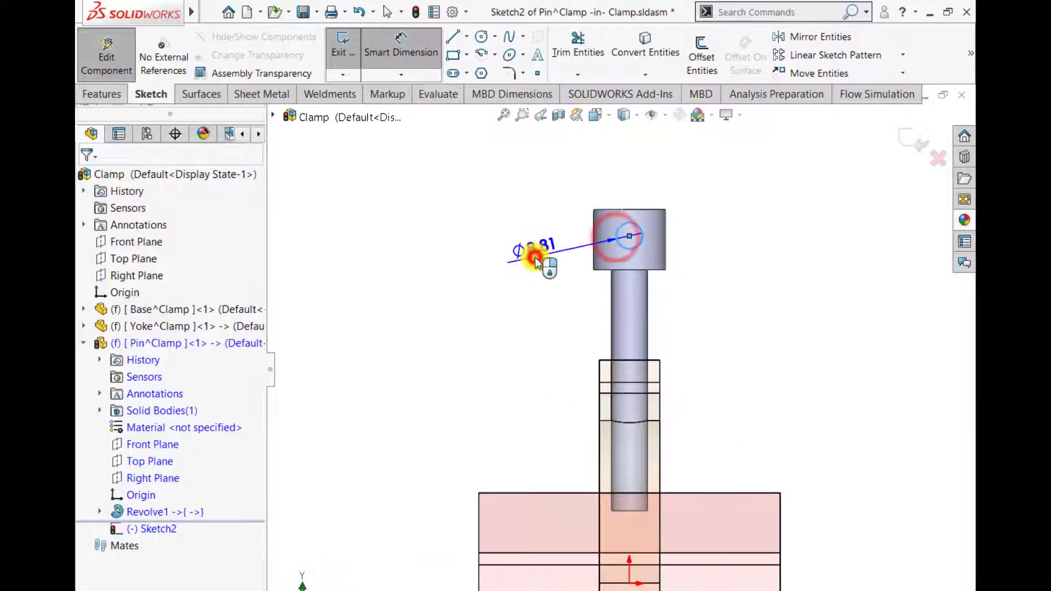
pyautogui.click(541, 258)
pyautogui.write('5')
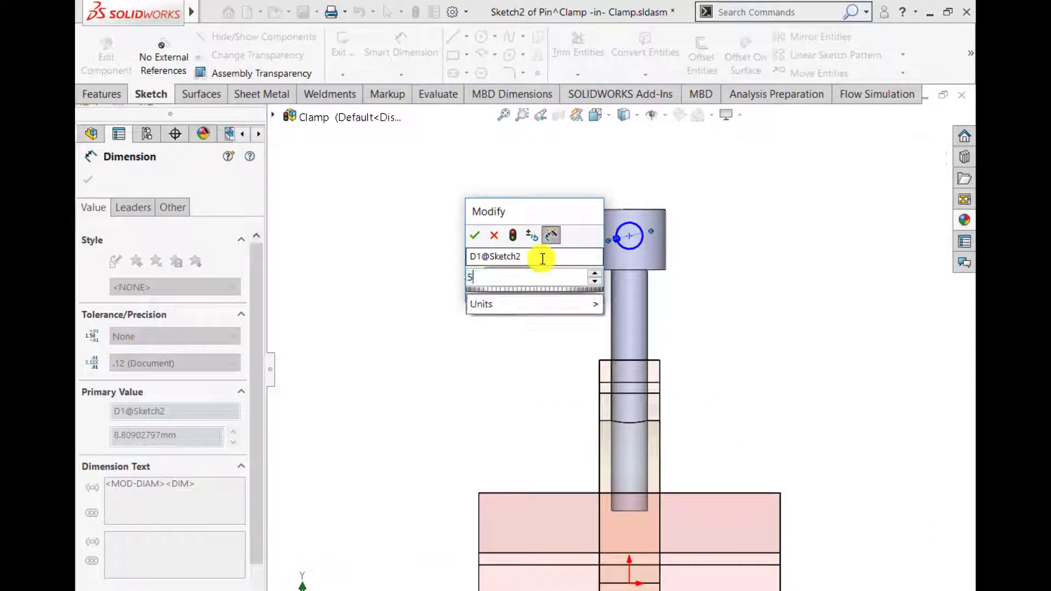
pyautogui.press('Return')
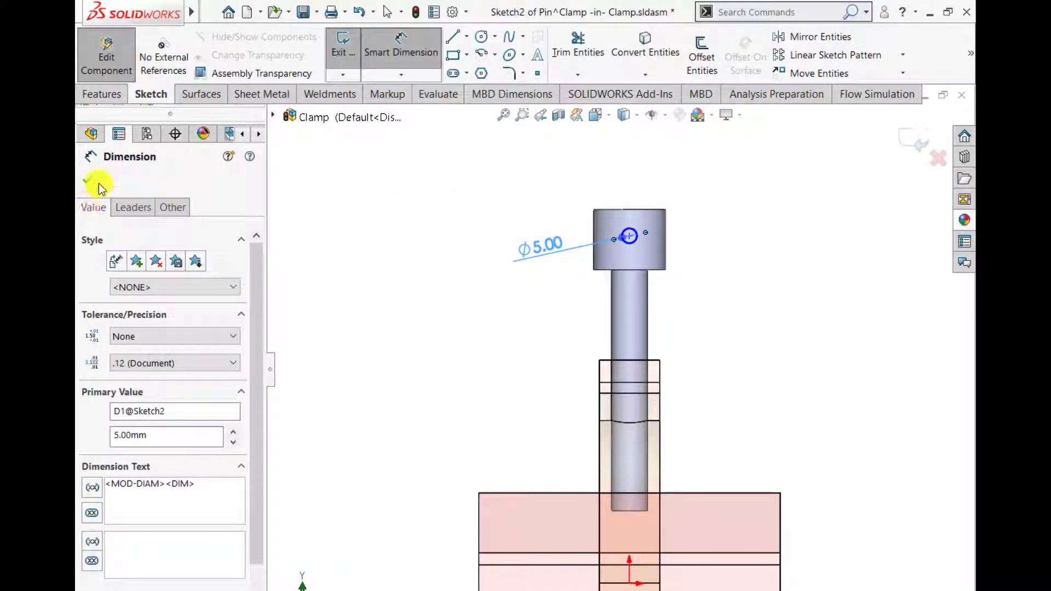
pyautogui.click(99, 185)
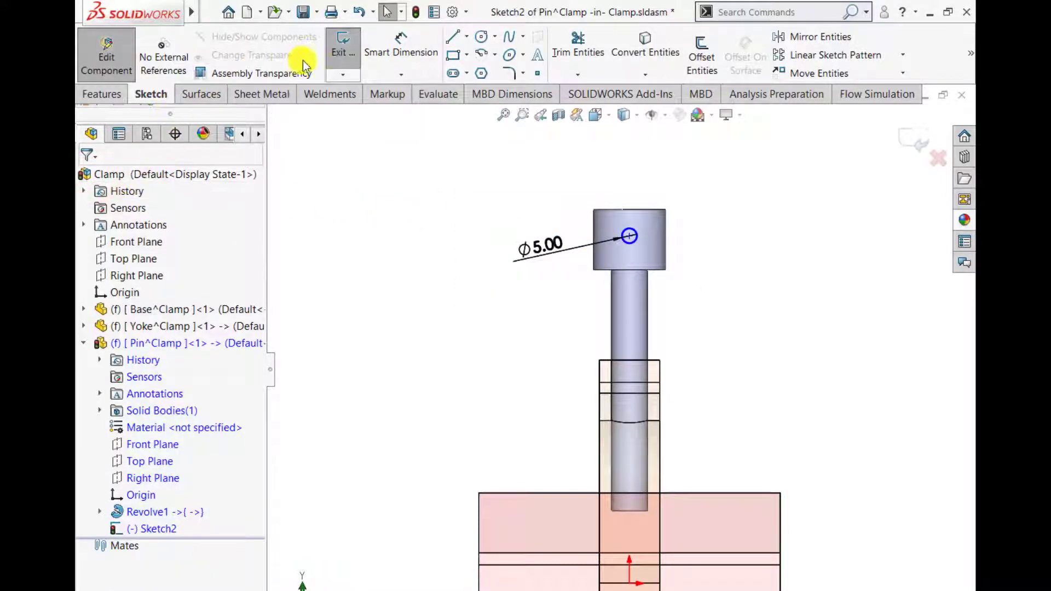
# - Dimension the vertical distance from the pin head's top edge to the circle's center as 10 mm
pyautogui.click(401, 45)
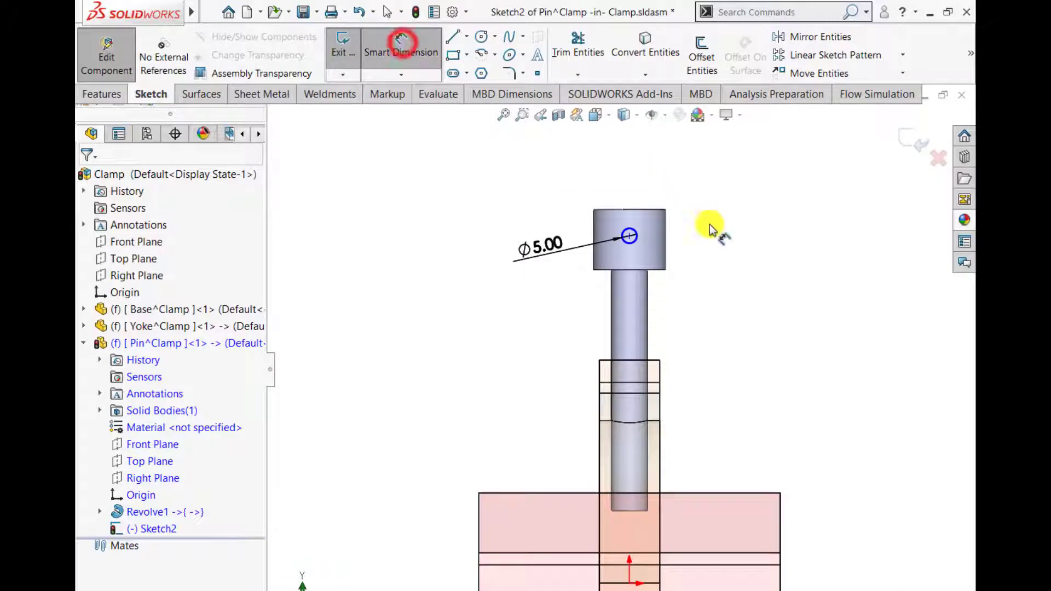
pyautogui.click(629, 236)
pyautogui.click(737, 261)
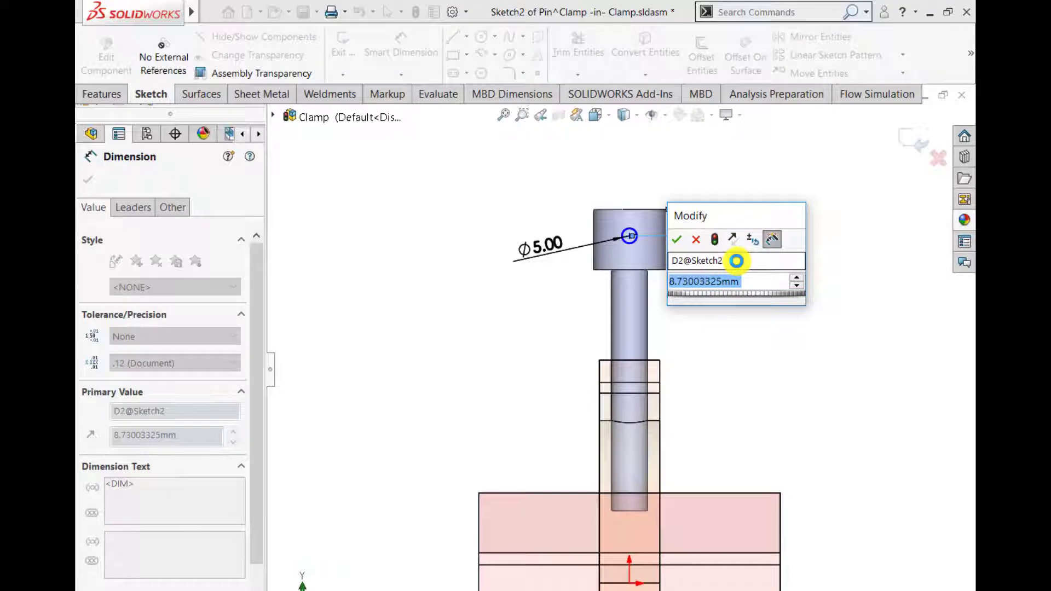
pyautogui.write('10')
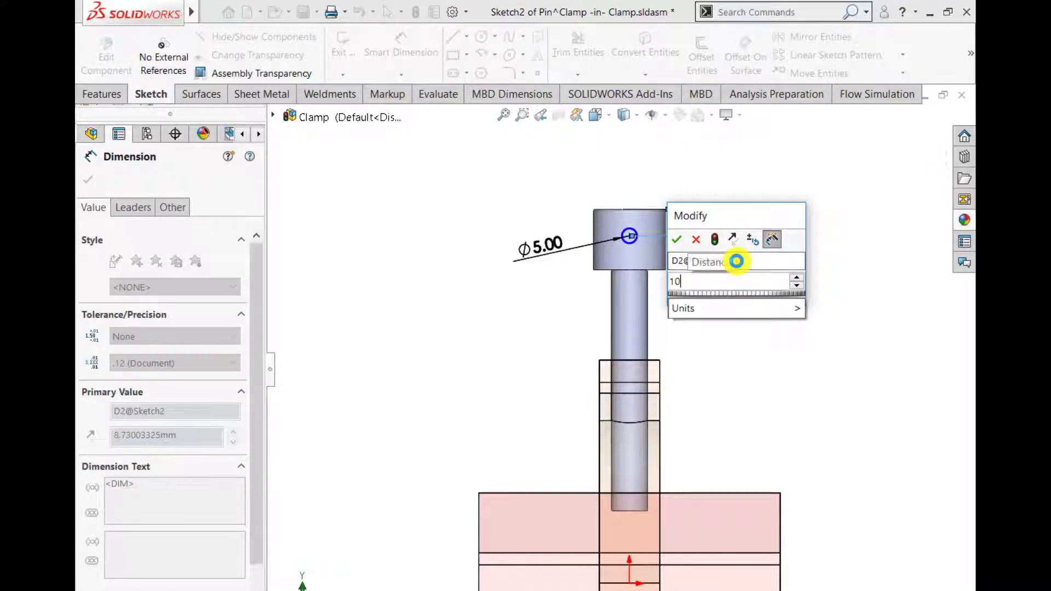
pyautogui.press('Return')
pyautogui.click(89, 177)
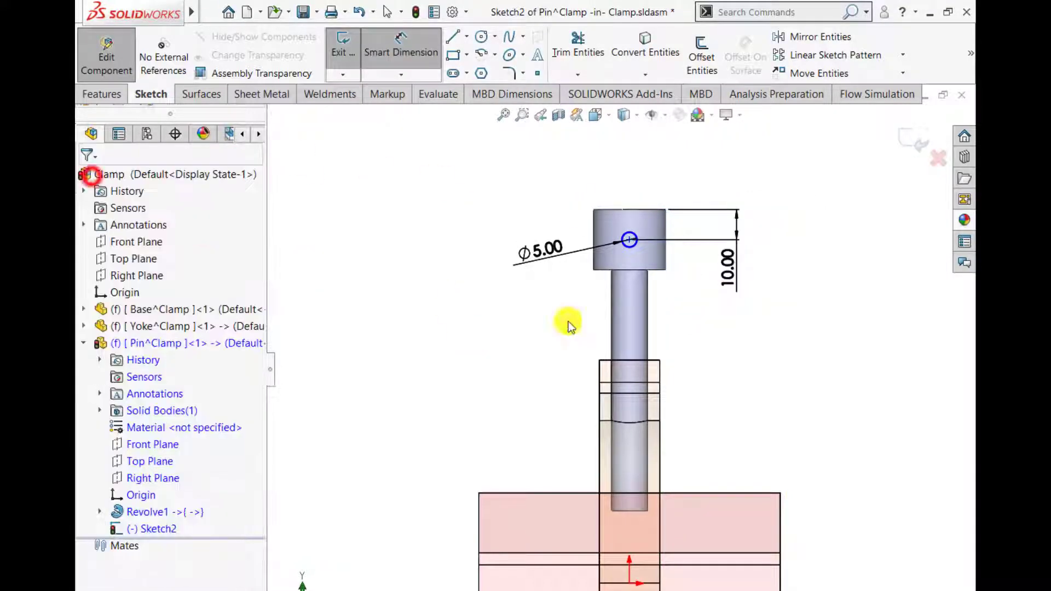
pyautogui.press('Escape')
# - Add a vertical relation between the origin and the center of the circle on the pin head
pyautogui.scroll(2, 587, 337)
pyautogui.click(625, 519)
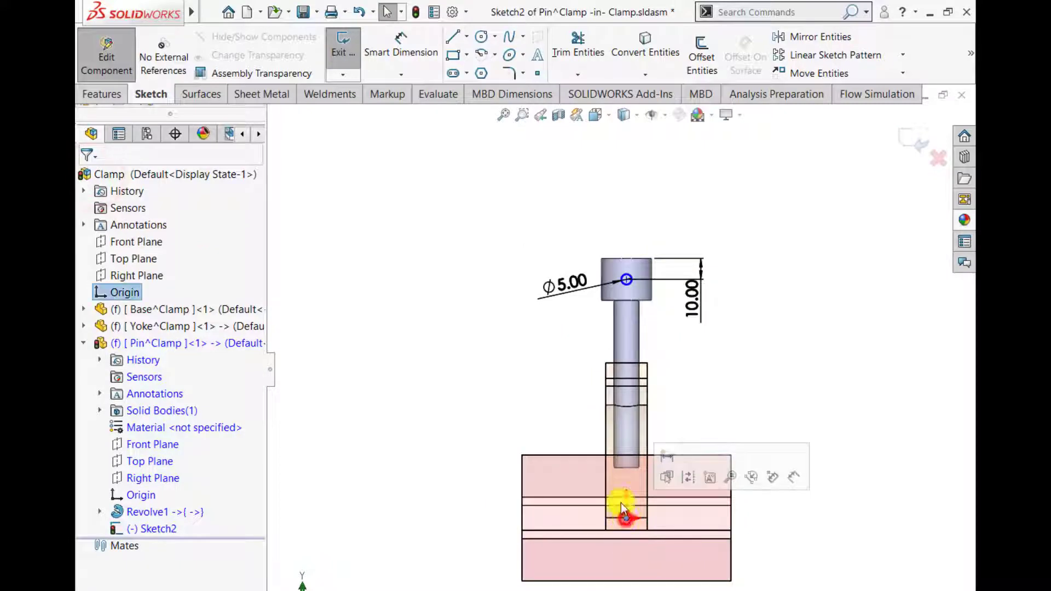
pyautogui.keyDown('ctrl'); pyautogui.click(626, 281); pyautogui.keyUp('ctrl')
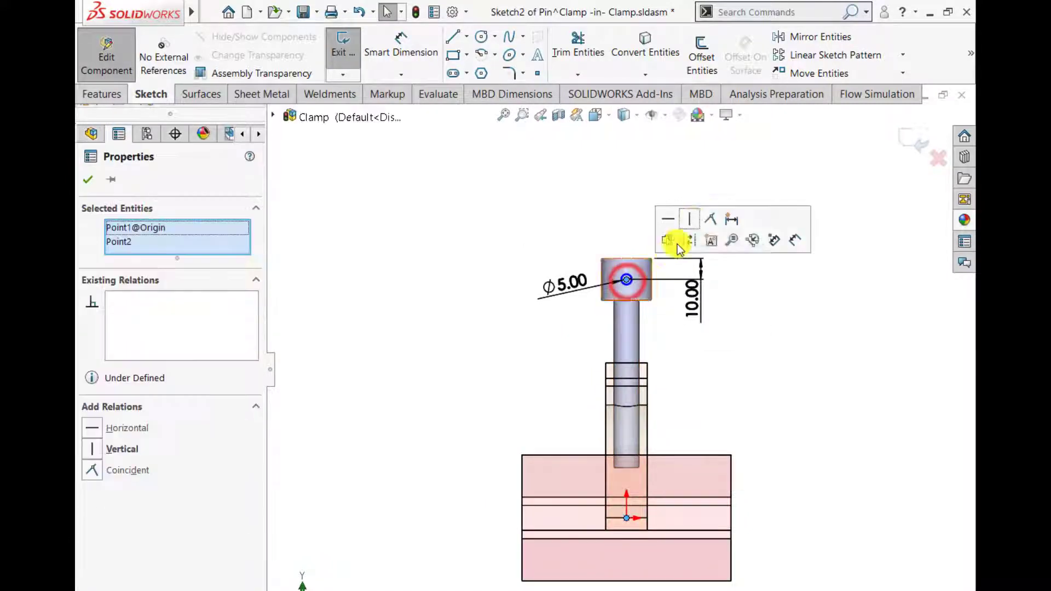
pyautogui.click(690, 219)
pyautogui.click(83, 180)
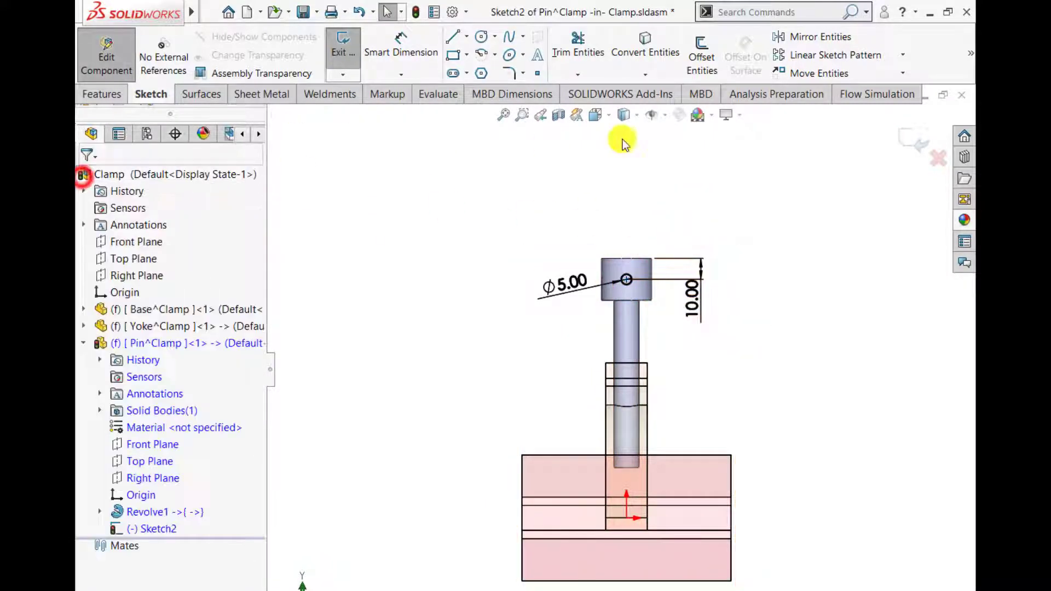
# - Cut the circle through the pin head with a Mid Plane Extruded Cut 71 mm deep
pyautogui.click(91, 94)
pyautogui.click(561, 52)
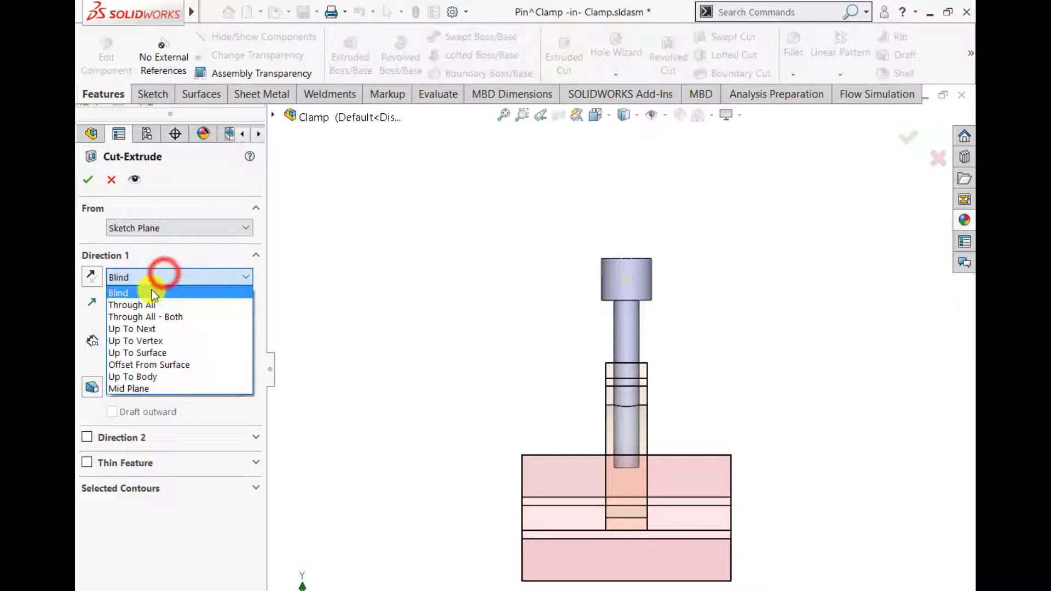
pyautogui.click(132, 388)
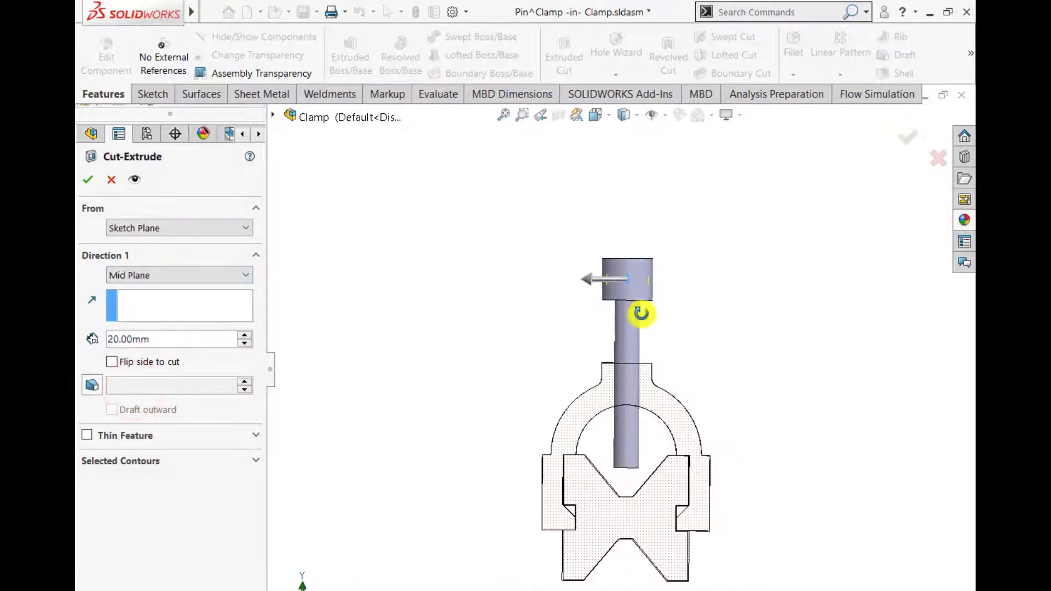
pyautogui.moveTo(589, 278); pyautogui.dragTo(534, 279)
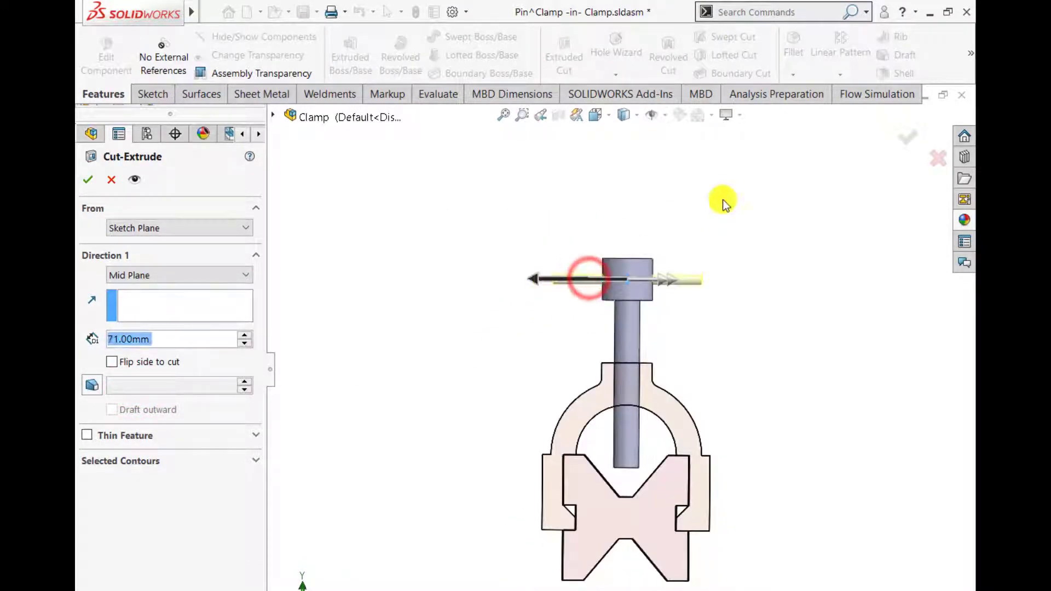
pyautogui.click(907, 134)
# - Finish editing the Pin in context, return to the Clamp assembly and rebuild it
pyautogui.click(931, 146)
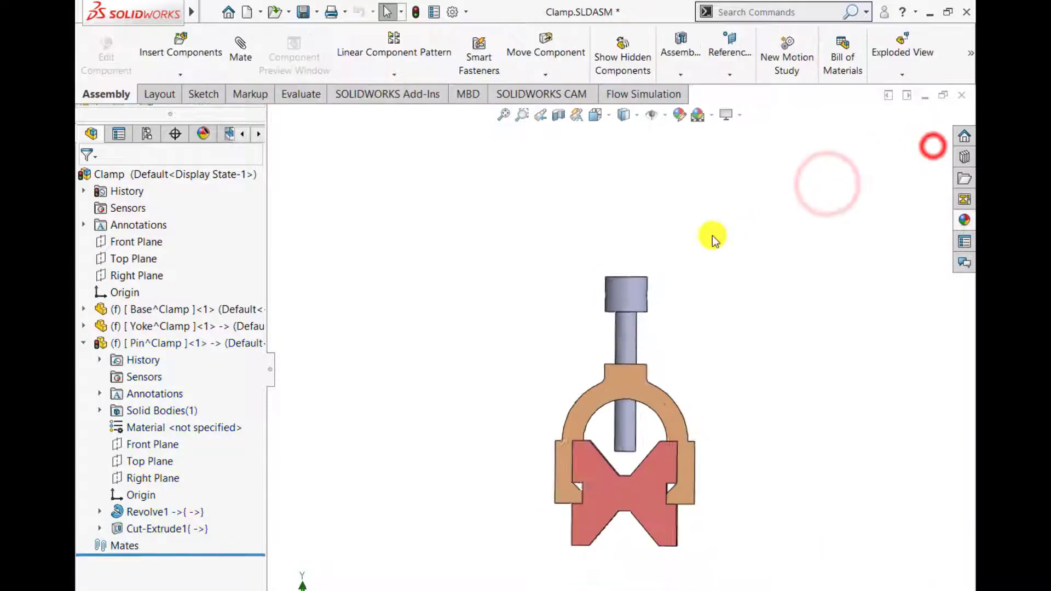
pyautogui.scroll(-3, 655, 439)
pyautogui.moveTo(640, 406); pyautogui.dragTo(599, 452, button='middle')
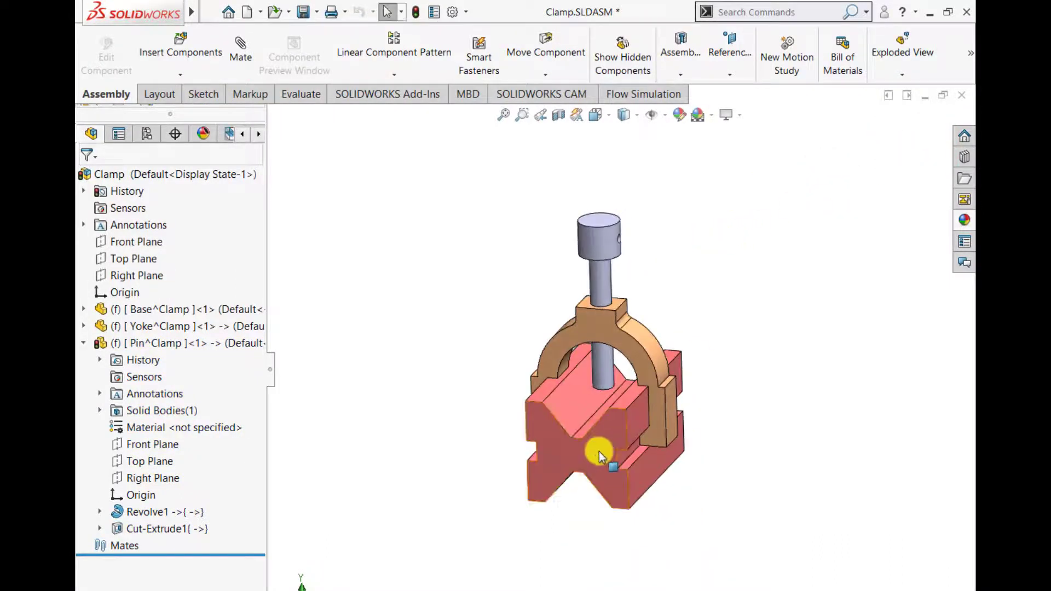
pyautogui.scroll(-1, 599, 451)
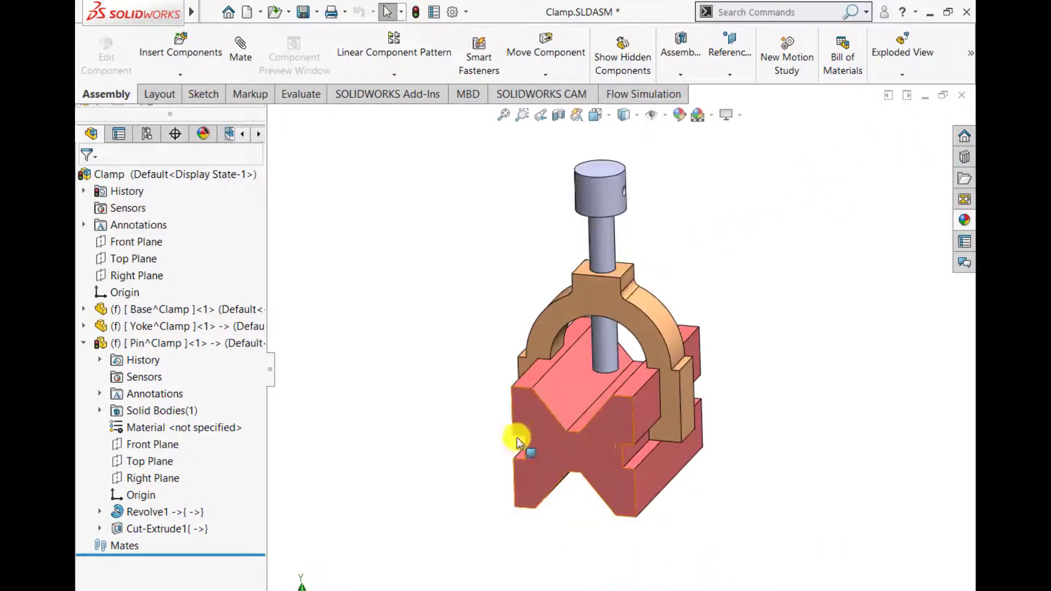
pyautogui.click(418, 17)
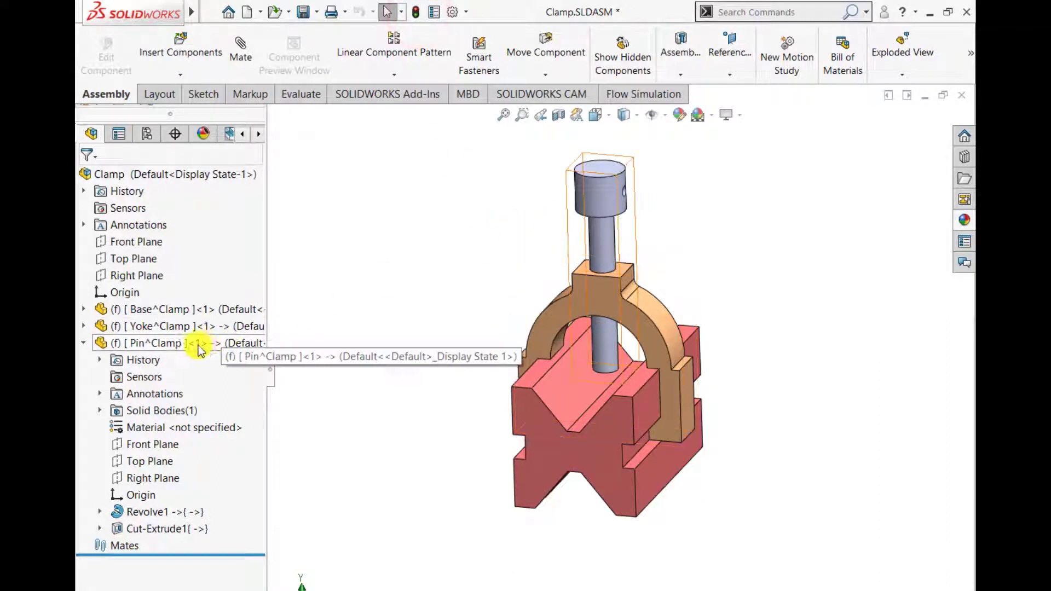
# - Color the Pin light yellow at part document level
pyautogui.click(181, 344)
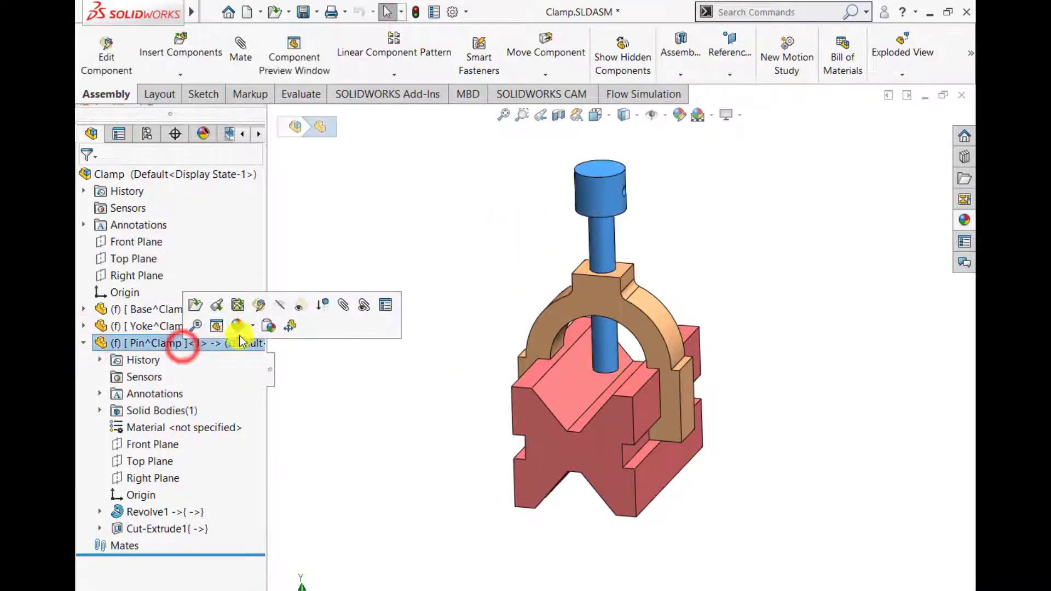
pyautogui.click(252, 331)
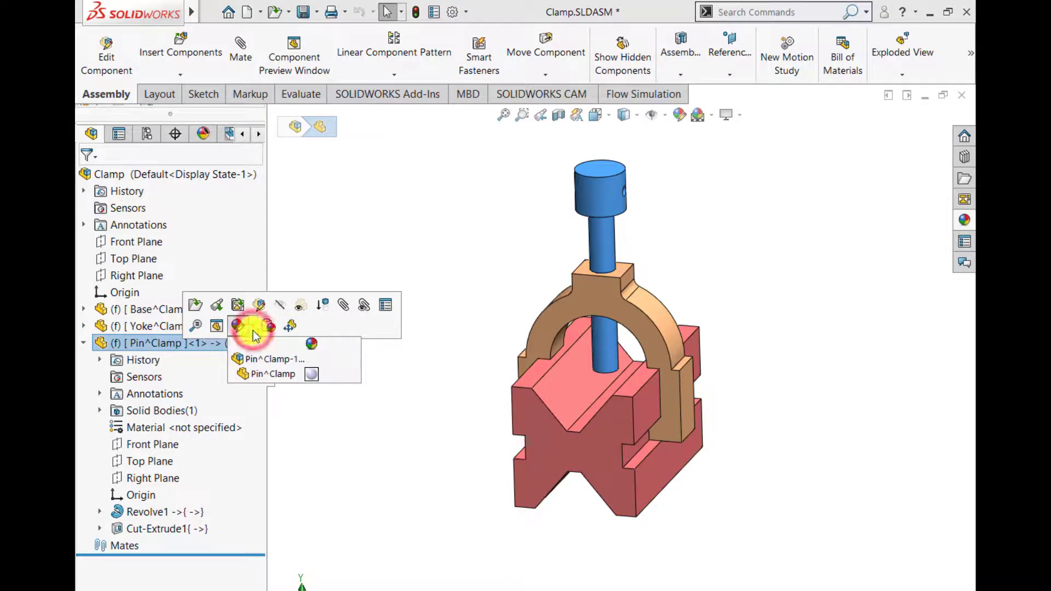
pyautogui.click(260, 375)
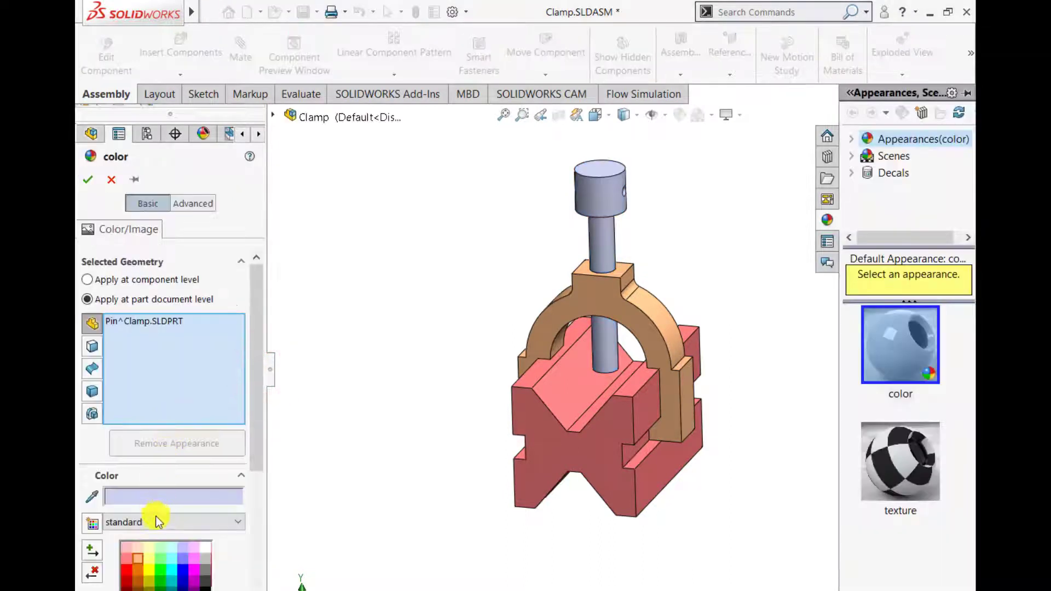
pyautogui.click(148, 558)
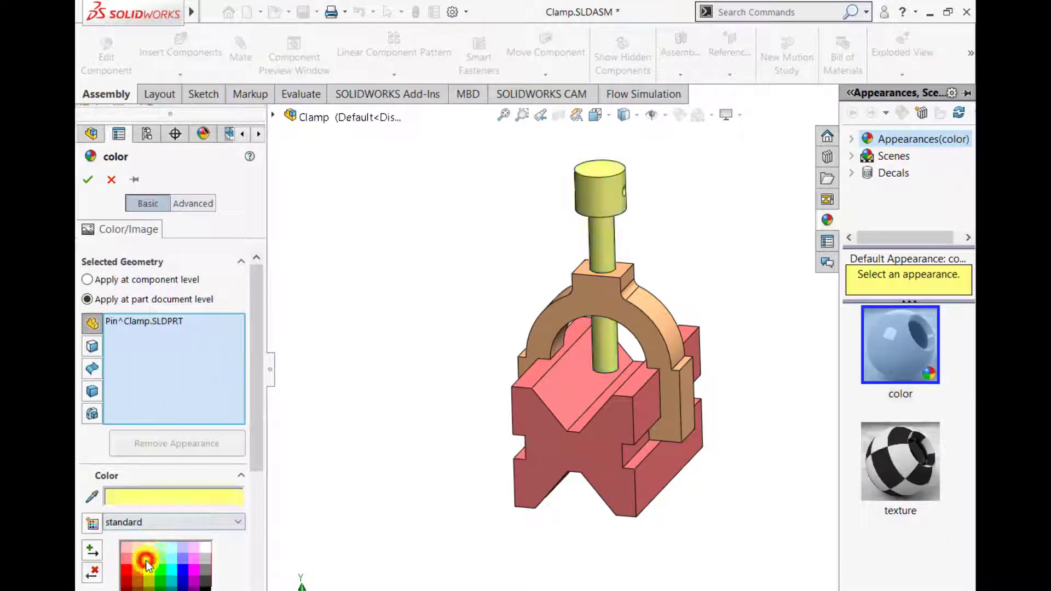
pyautogui.click(87, 181)
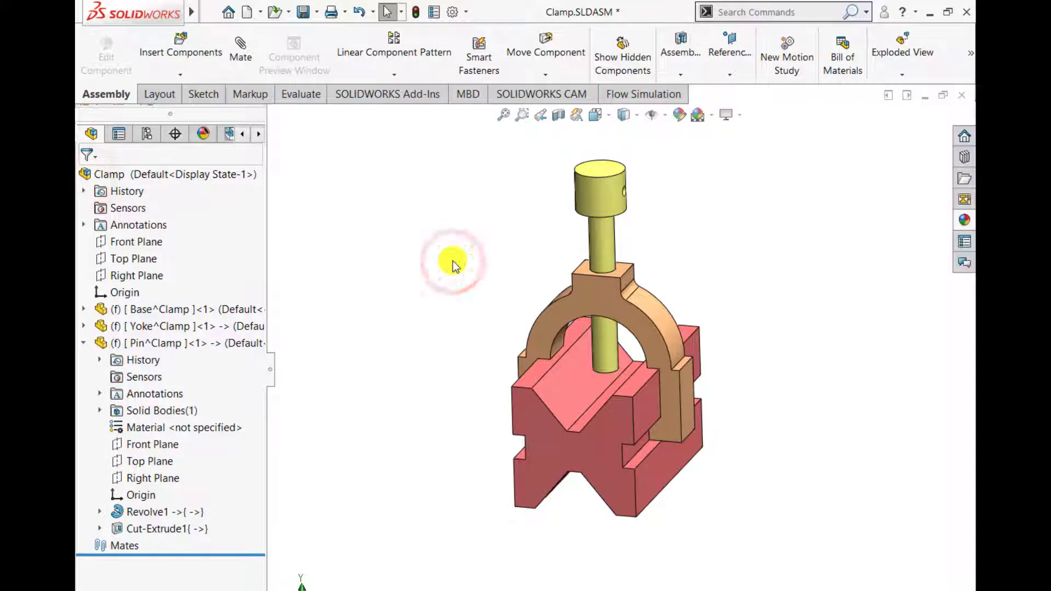
pyautogui.moveTo(641, 376); pyautogui.dragTo(617, 387, button='middle')
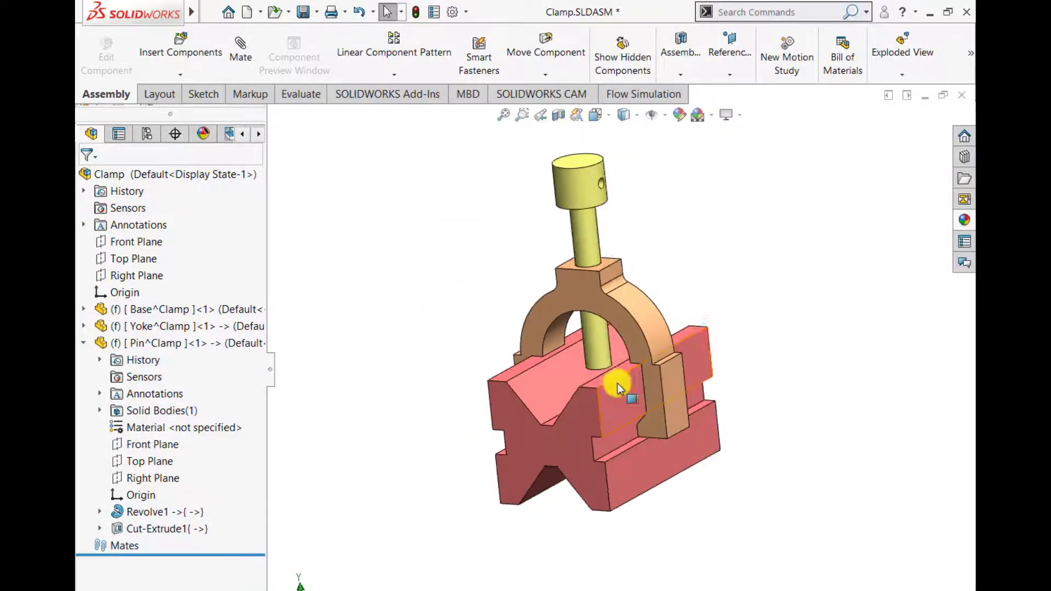
pyautogui.moveTo(696, 289); pyautogui.dragTo(454, 458, button='middle')
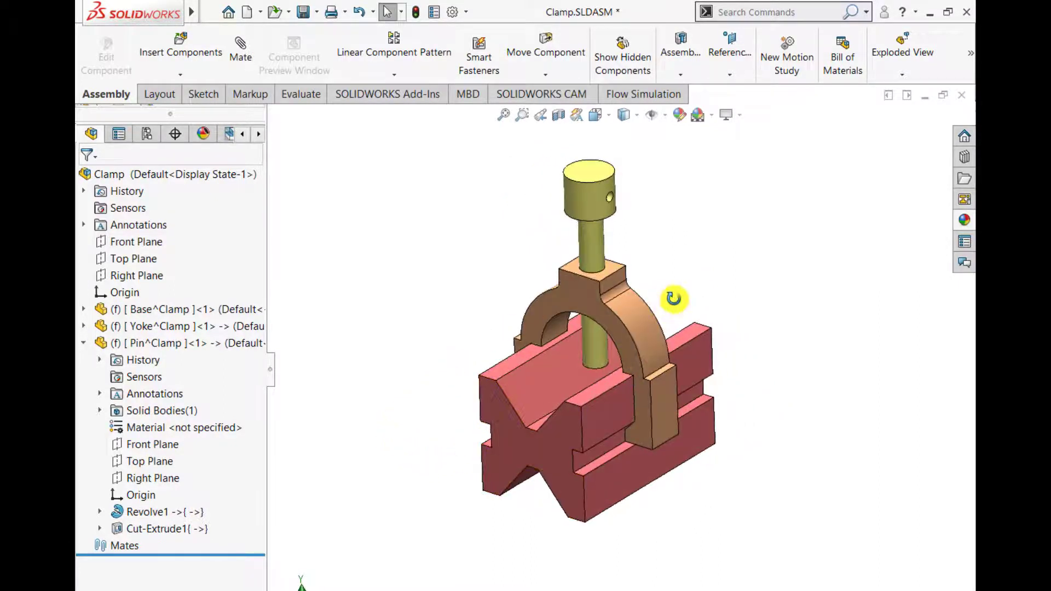
pyautogui.moveTo(673, 298); pyautogui.dragTo(673, 292, button='middle')
pyautogui.scroll(-2, 677, 309)
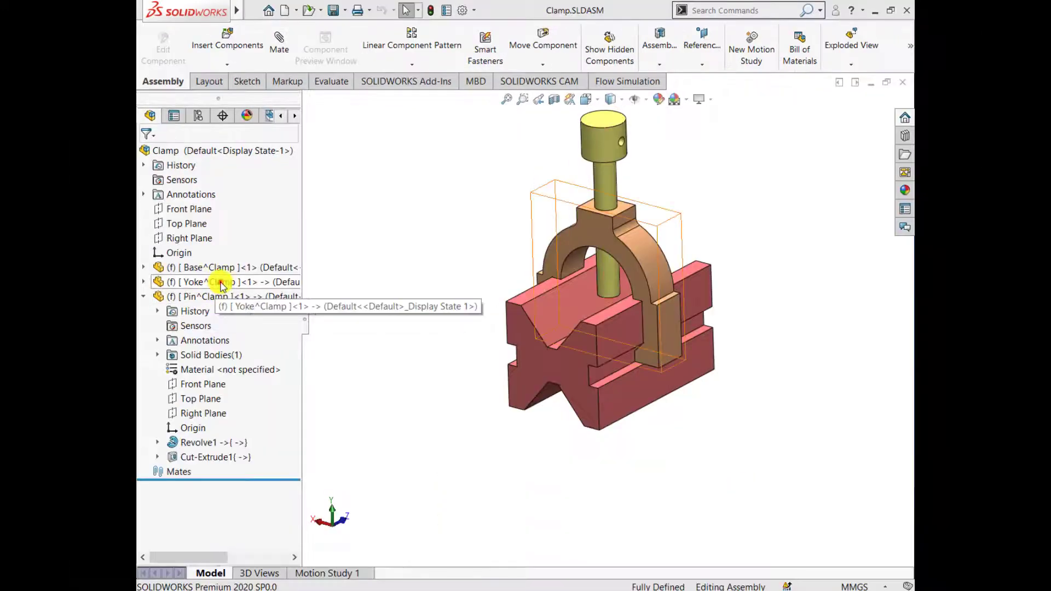
# - Float the Yoke component and move it away from the Base
pyautogui.rightClick(164, 326)
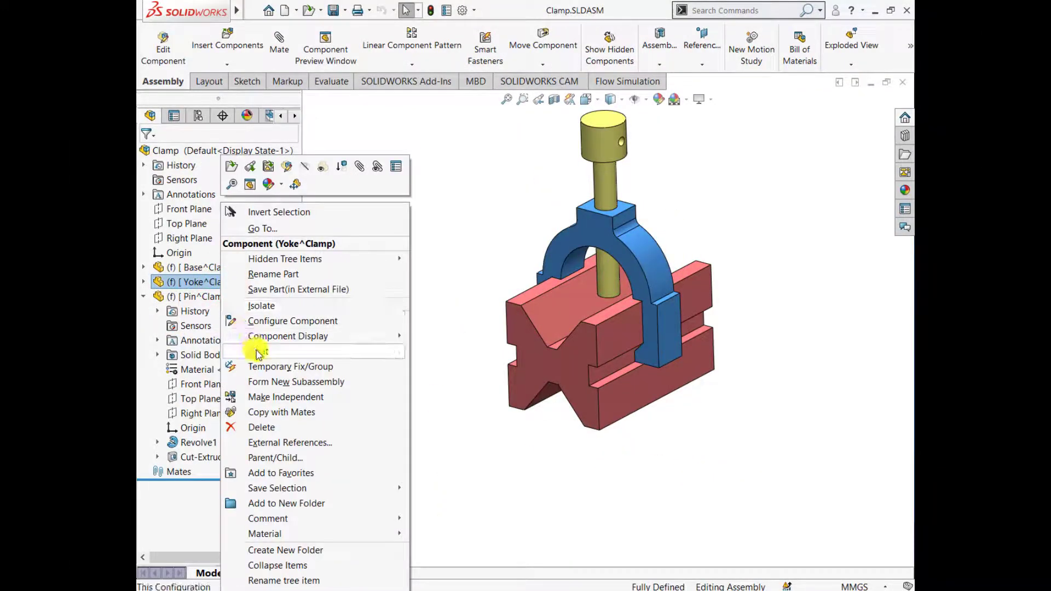
pyautogui.click(257, 353)
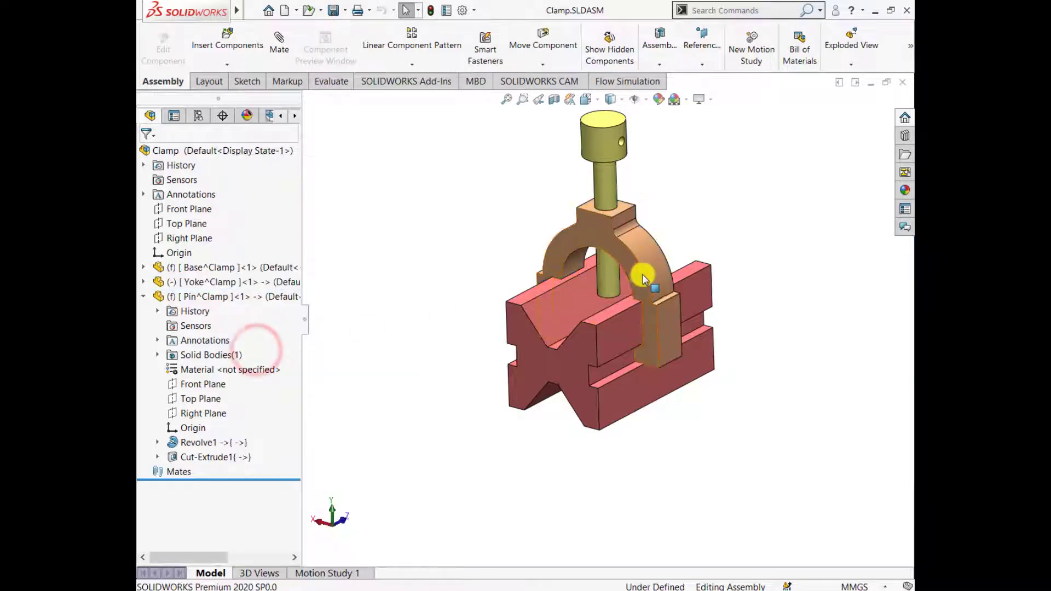
pyautogui.moveTo(646, 275); pyautogui.dragTo(468, 228)
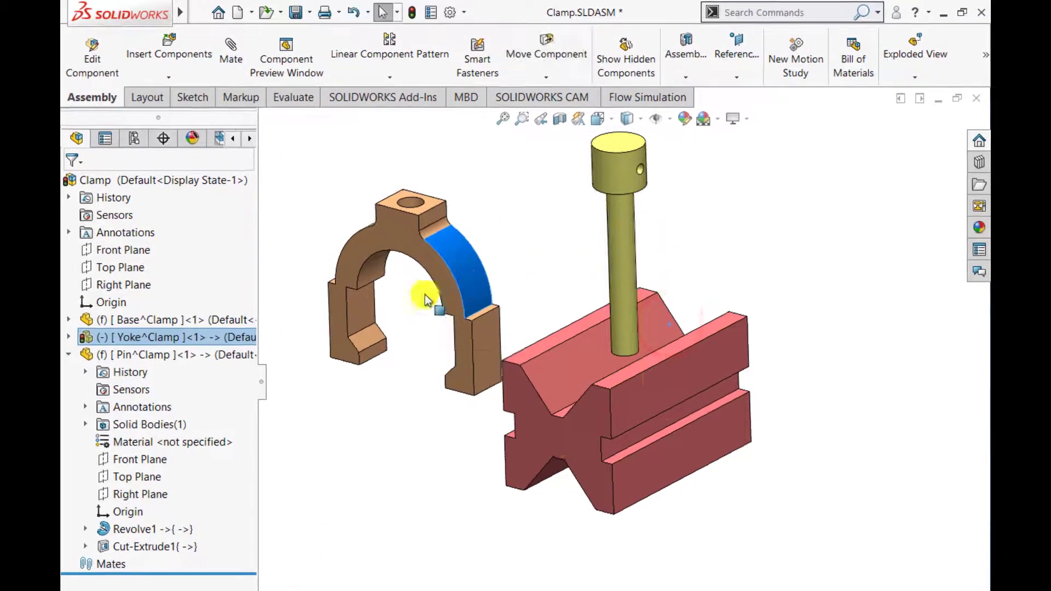
# - Float the Pin component, move it clear of the Base and rebuild the assembly
pyautogui.click(198, 354)
pyautogui.rightClick(199, 353)
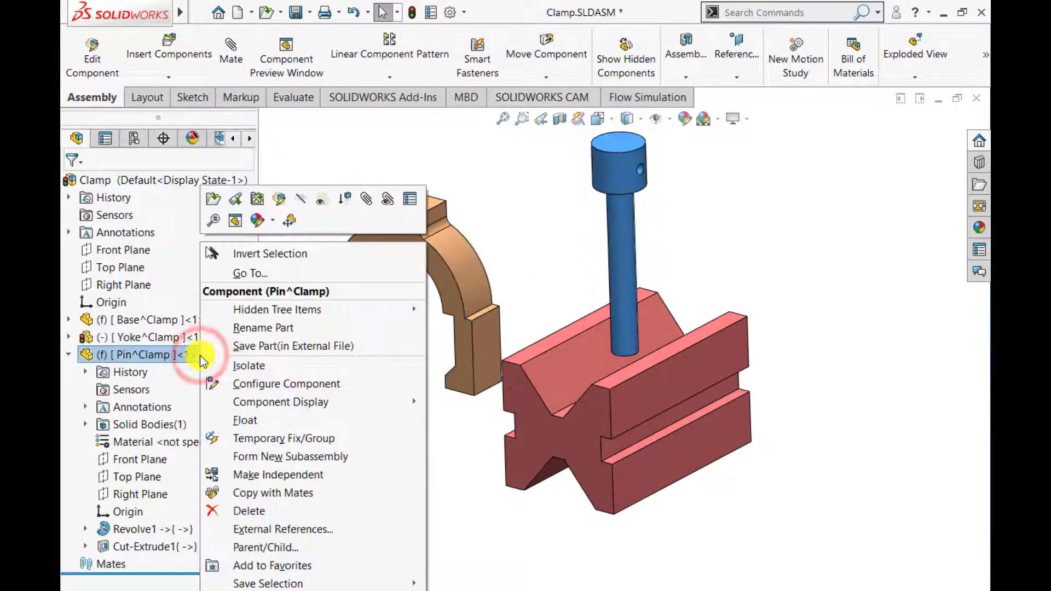
pyautogui.click(245, 420)
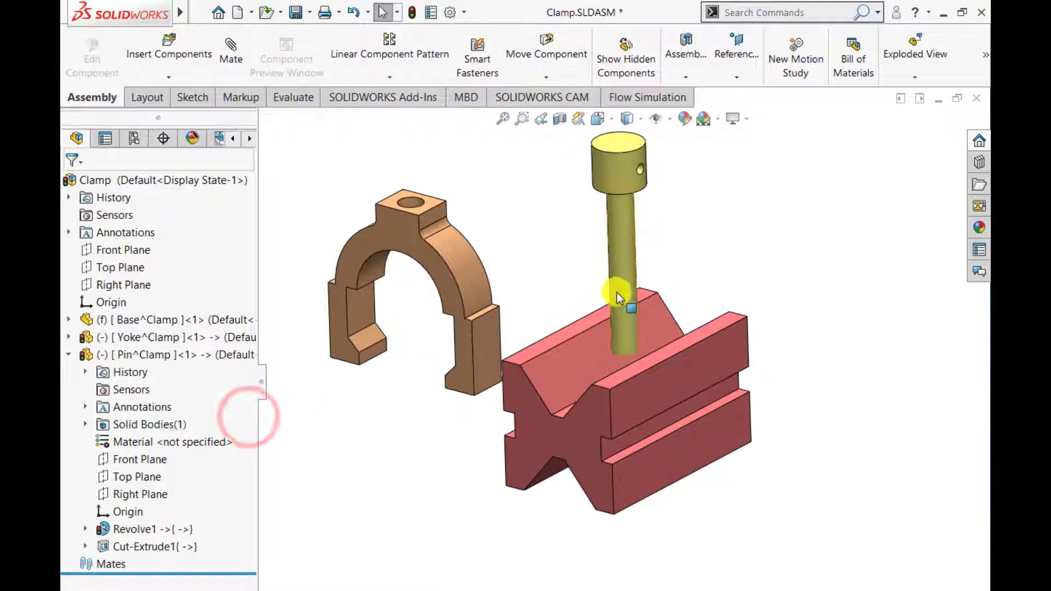
pyautogui.moveTo(619, 289); pyautogui.dragTo(836, 278)
pyautogui.click(573, 255)
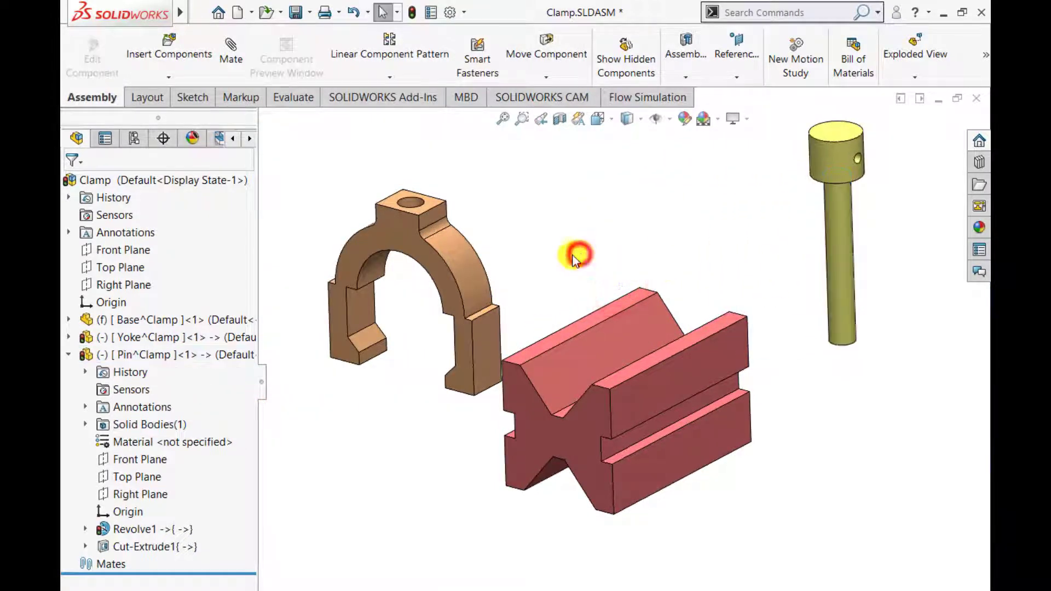
pyautogui.click(418, 11)
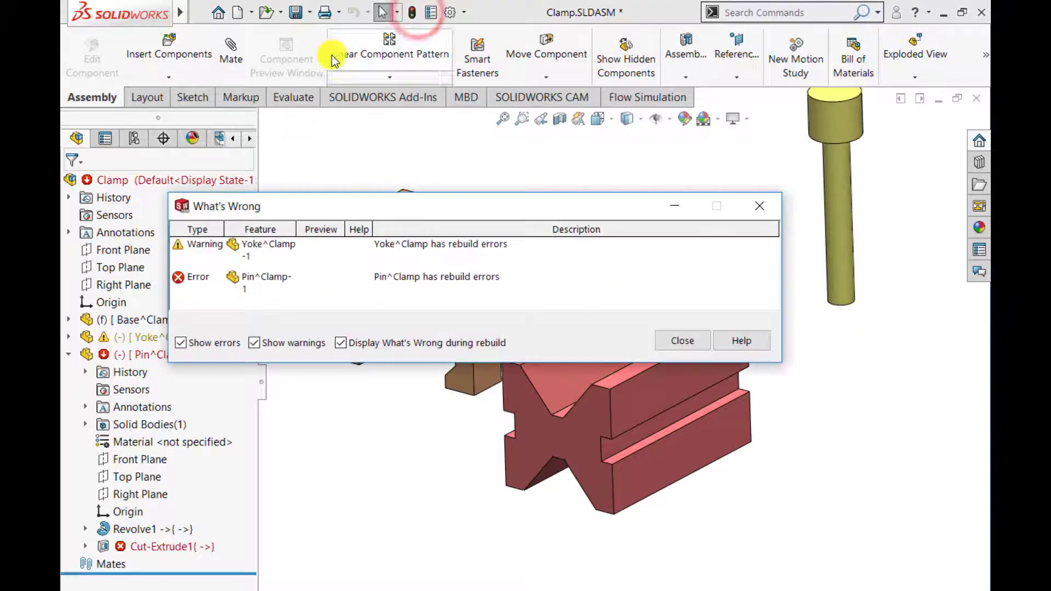
pyautogui.click(675, 338)
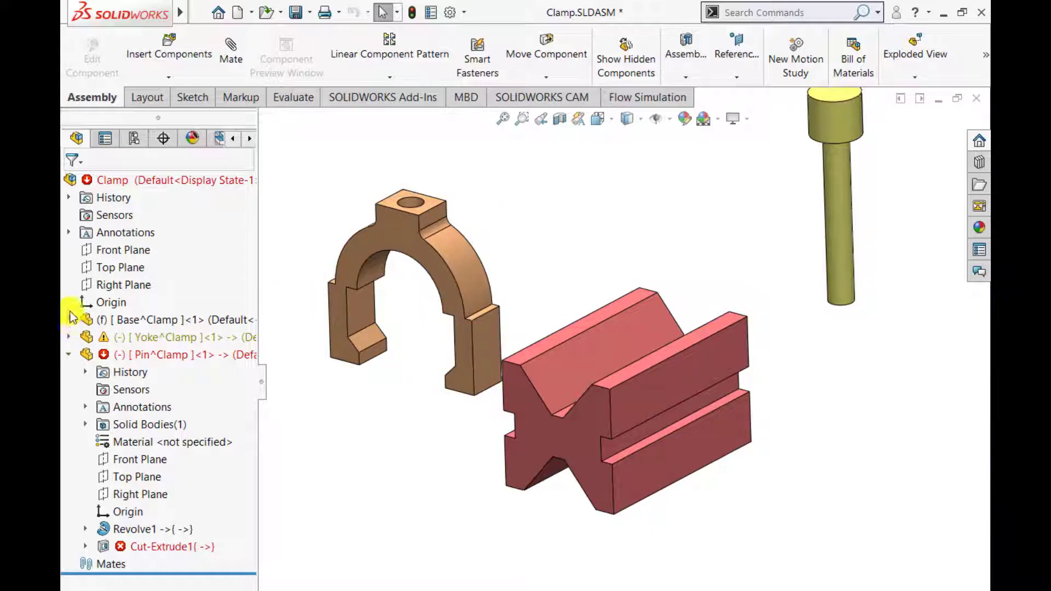
# - Add a coincident mate between the assembly's Right Plane and the Yoke's Right Plane
pyautogui.click(106, 285)
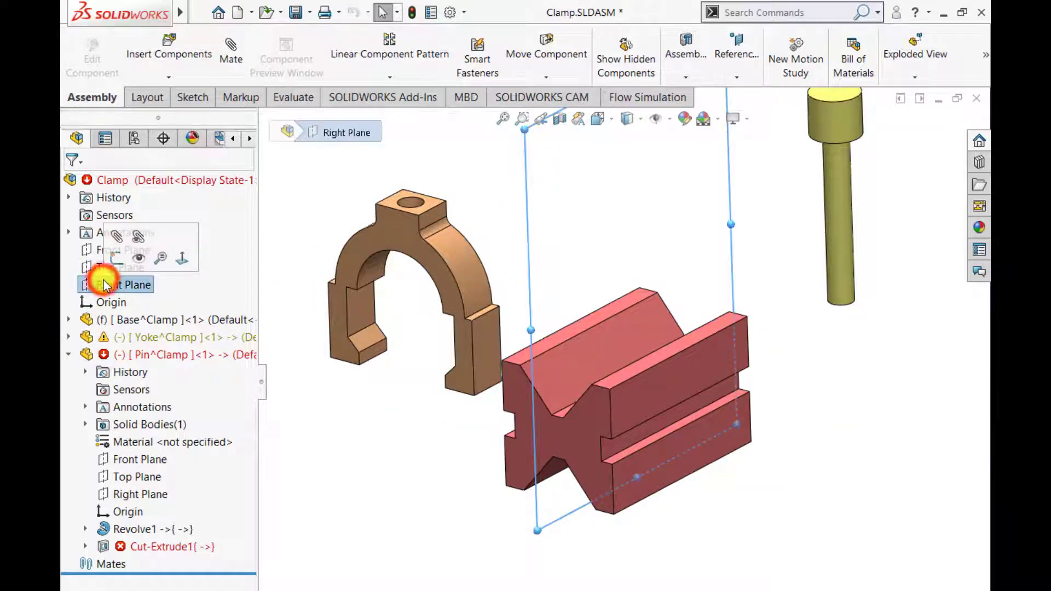
pyautogui.click(70, 337)
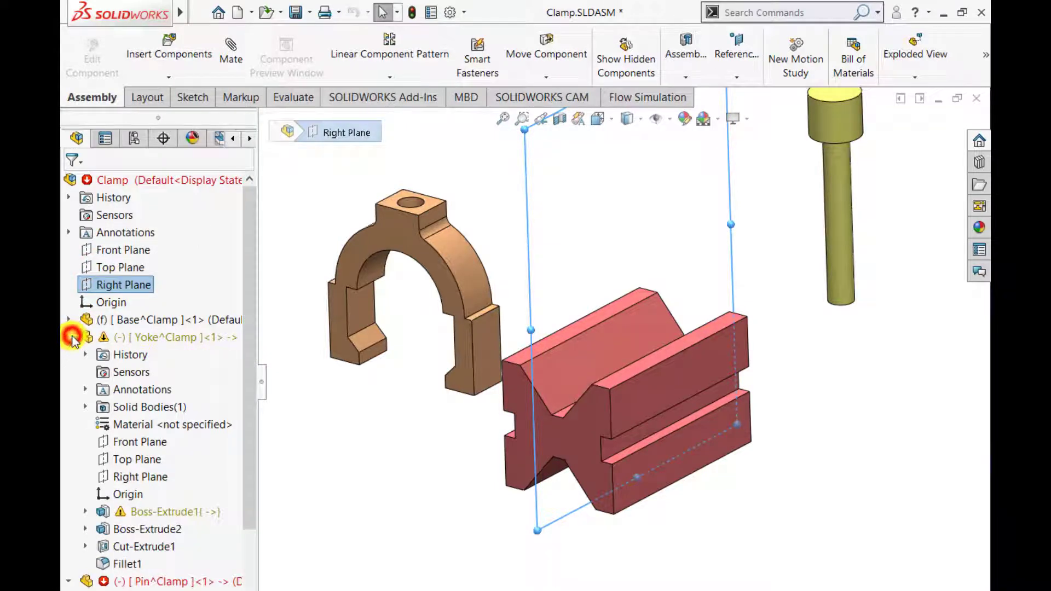
pyautogui.keyDown('ctrl'); pyautogui.click(132, 477); pyautogui.keyUp('ctrl')
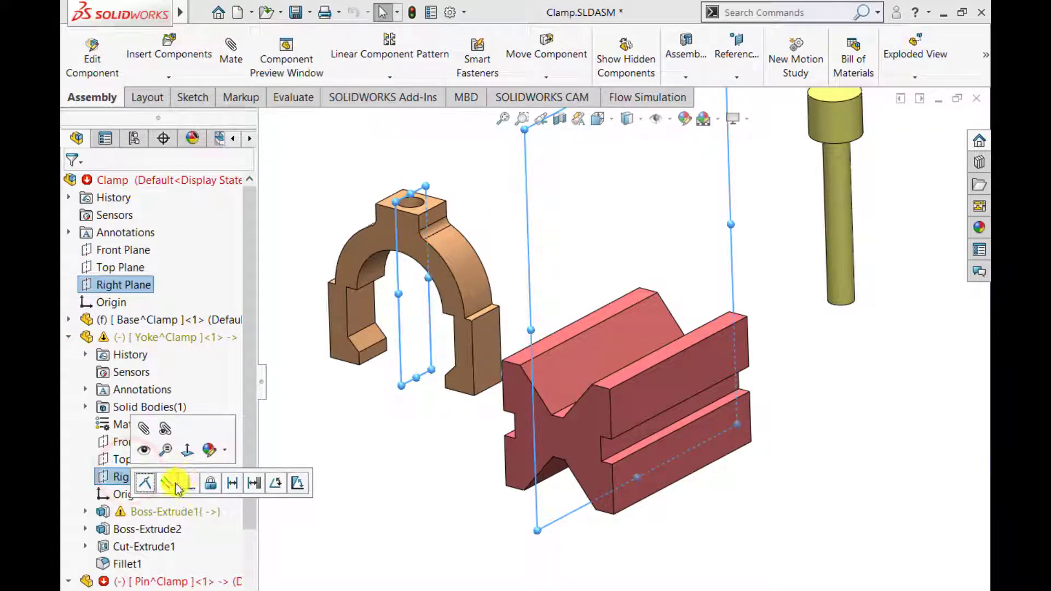
pyautogui.click(146, 483)
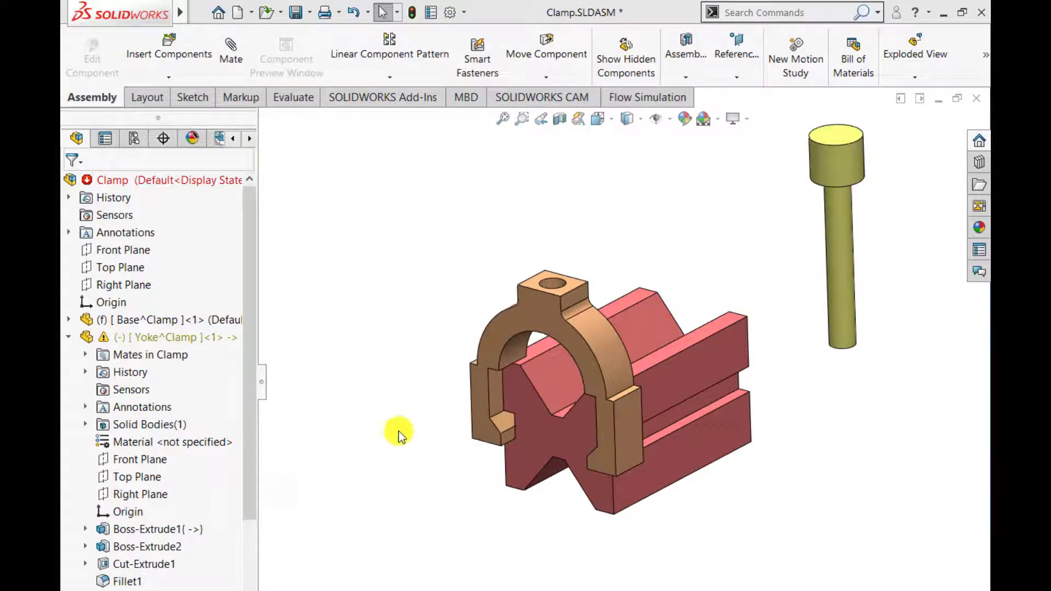
# - Add a coincident mate between the bottom face of the Yoke's leg and the lower ledge face of the Base's side groove
pyautogui.moveTo(400, 432); pyautogui.dragTo(430, 312, button='middle')
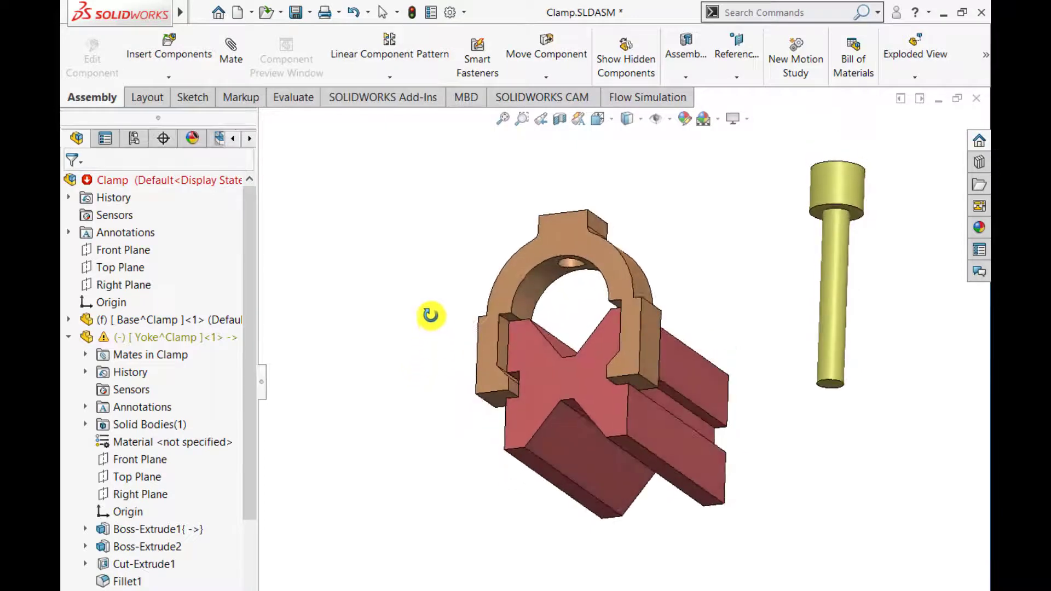
pyautogui.click(496, 405)
pyautogui.moveTo(496, 405); pyautogui.dragTo(678, 512, button='middle')
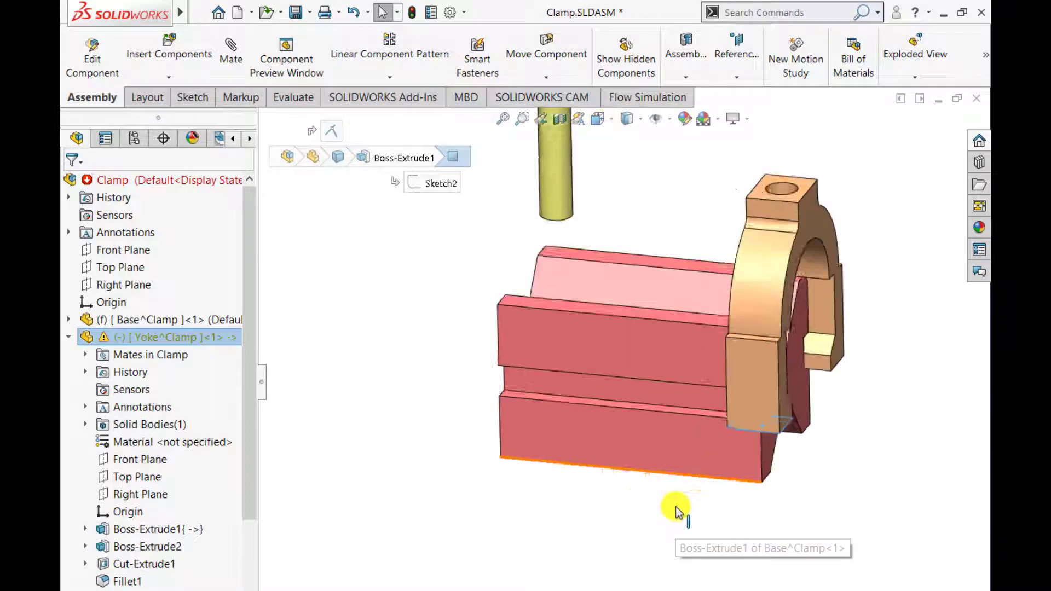
pyautogui.scroll(-3, 679, 511)
pyautogui.click(659, 364)
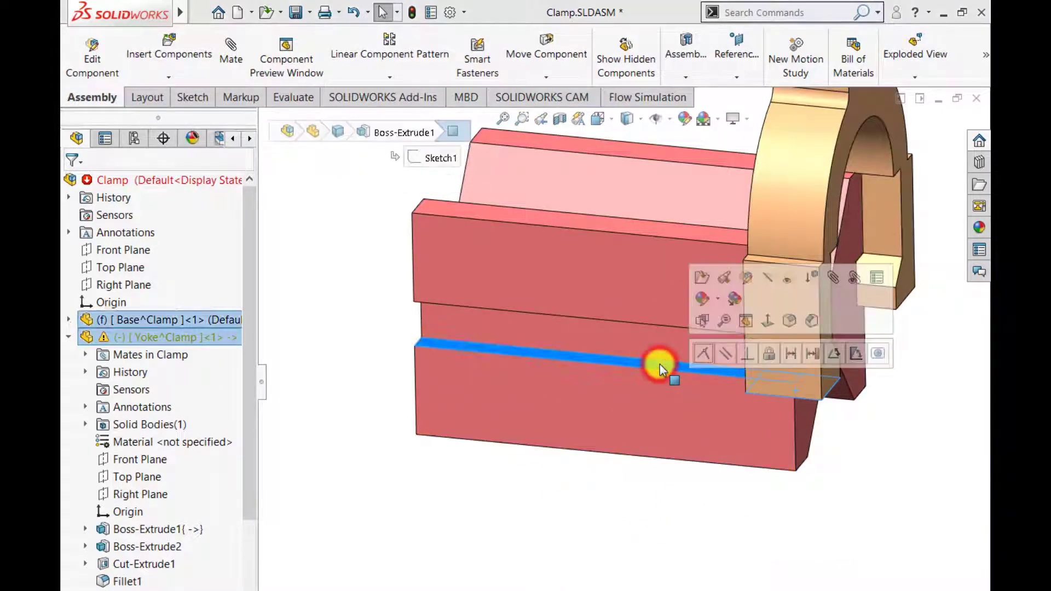
pyautogui.click(703, 354)
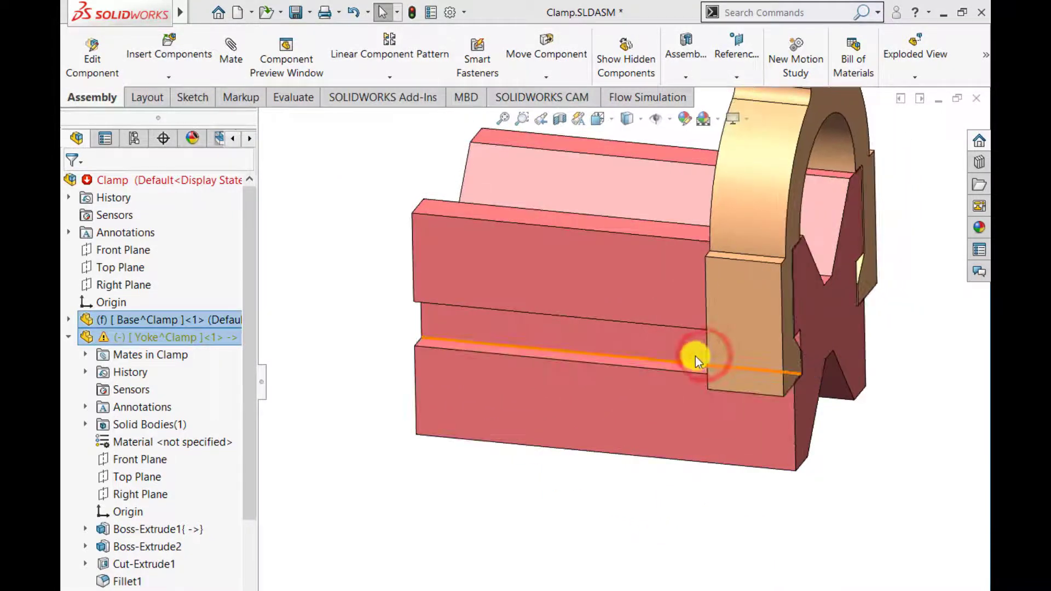
# - Slide the Yoke along the Base's groove from the front end toward the middle
pyautogui.moveTo(504, 487); pyautogui.dragTo(339, 483, button='middle')
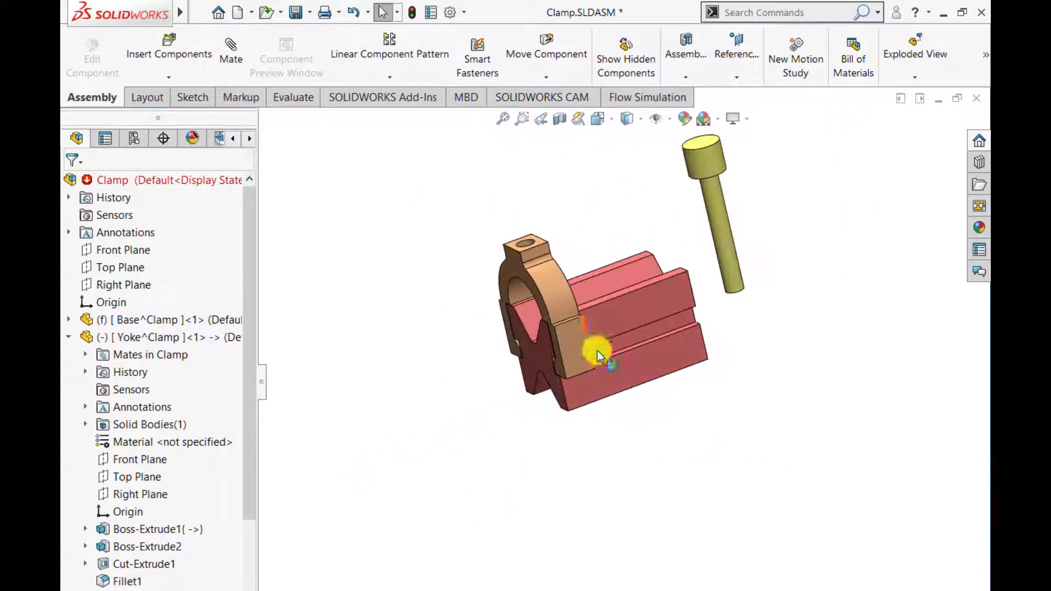
pyautogui.moveTo(624, 248); pyautogui.dragTo(626, 213, button='middle')
pyautogui.scroll(-2, 624, 216)
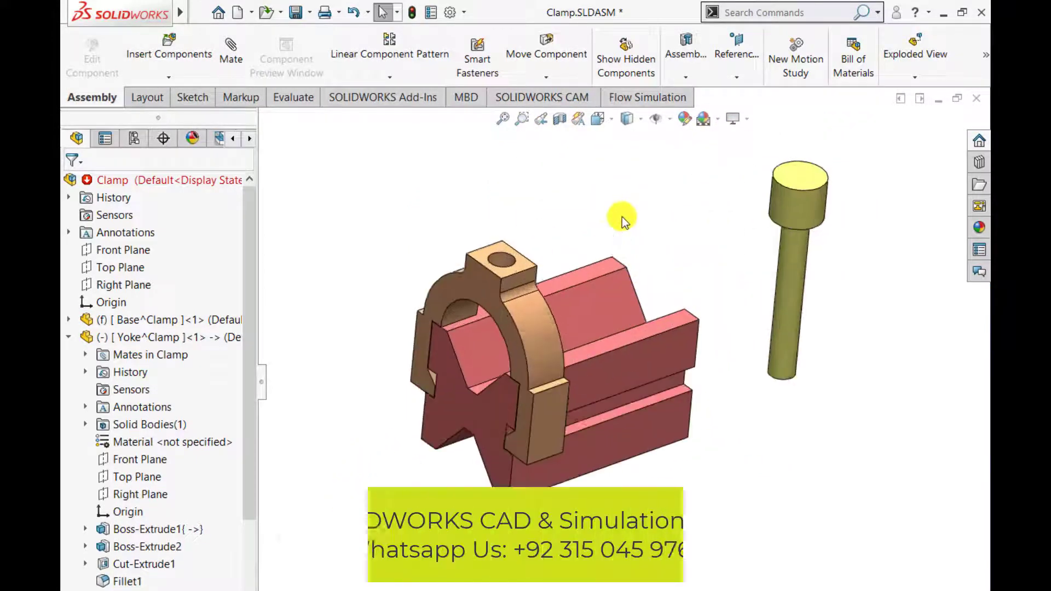
pyautogui.moveTo(522, 324); pyautogui.dragTo(620, 323)
pyautogui.click(426, 244)
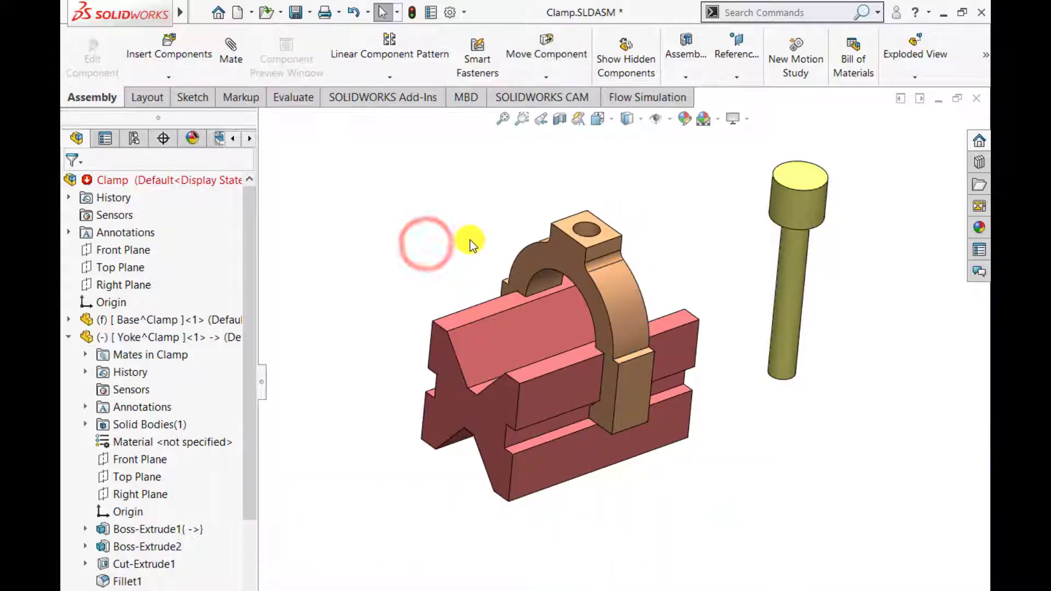
# - Add a concentric mate between the Yoke's top hole and the Pin's cylindrical shank
pyautogui.click(584, 230)
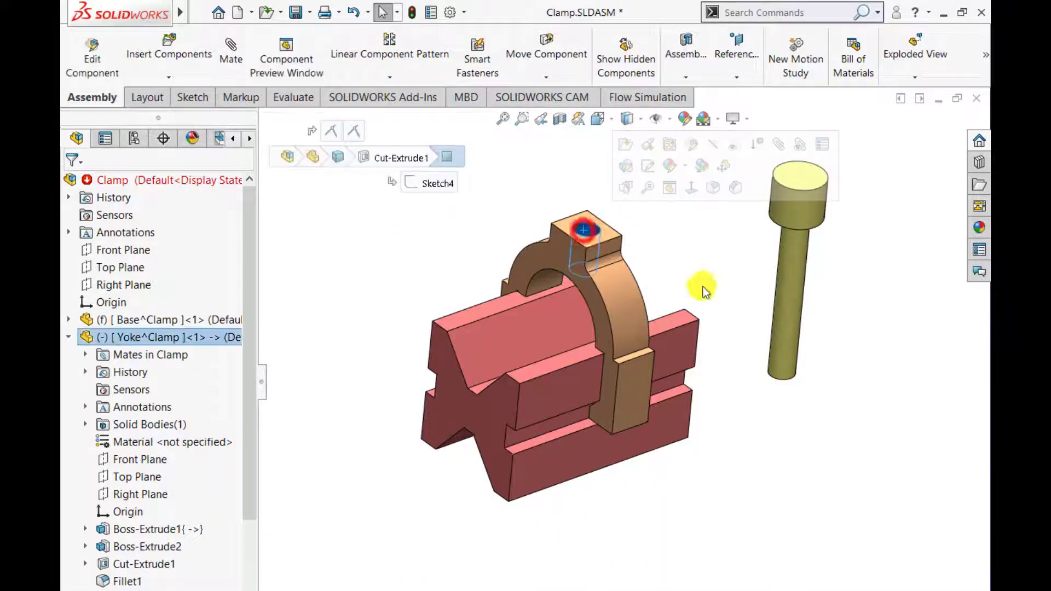
pyautogui.keyDown('ctrl'); pyautogui.click(782, 296); pyautogui.keyUp('ctrl')
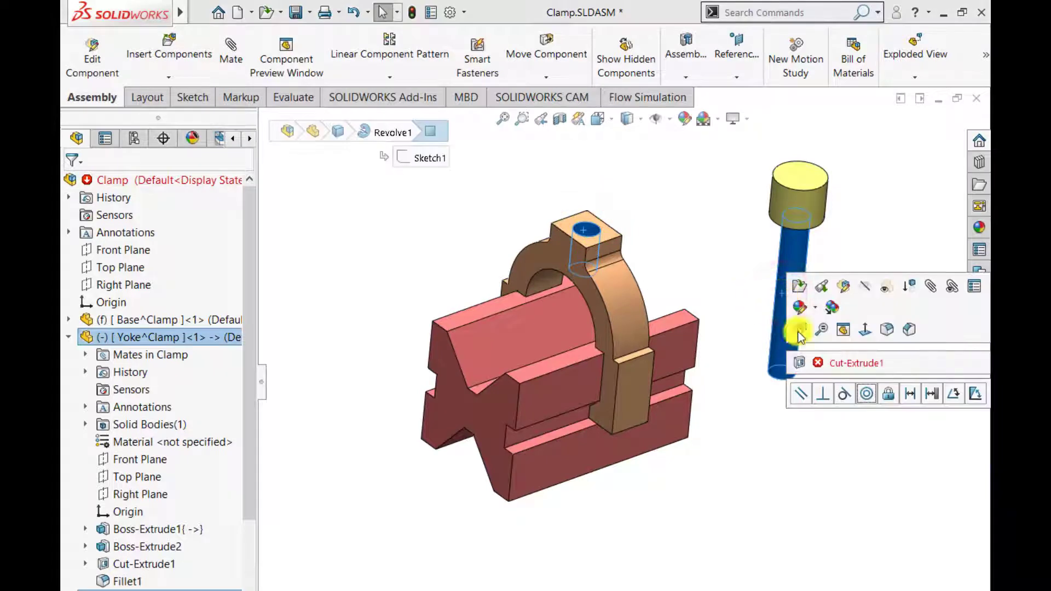
pyautogui.click(866, 393)
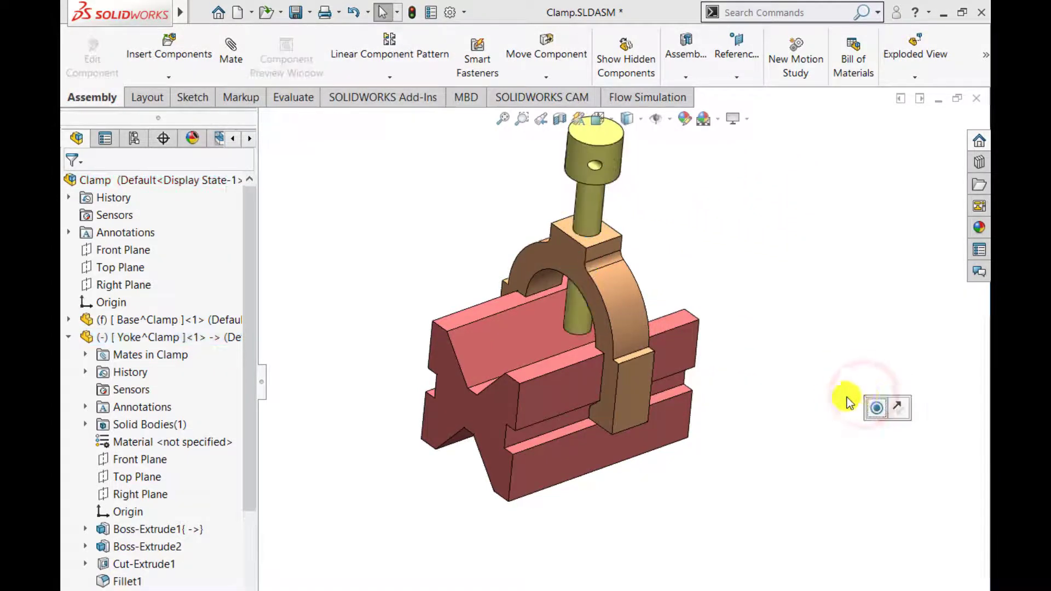
pyautogui.click(830, 352)
# - Move the Pin by its head to try its remaining freedom in the Yoke's hole
pyautogui.scroll(-4, 121, 541)
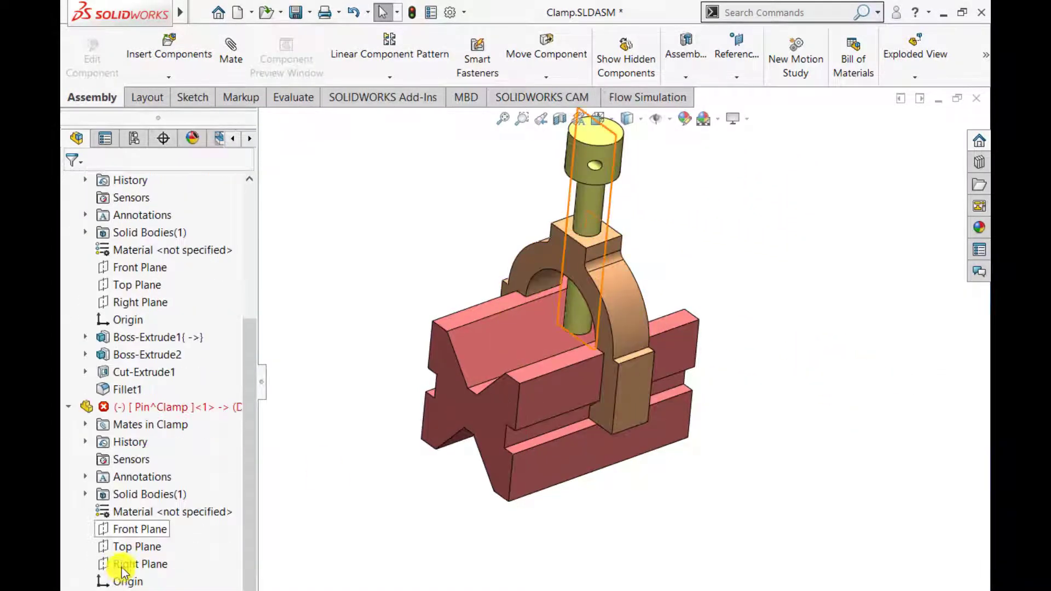
pyautogui.click(171, 408)
pyautogui.click(332, 457)
pyautogui.scroll(2, 542, 284)
pyautogui.scroll(-2, 548, 275)
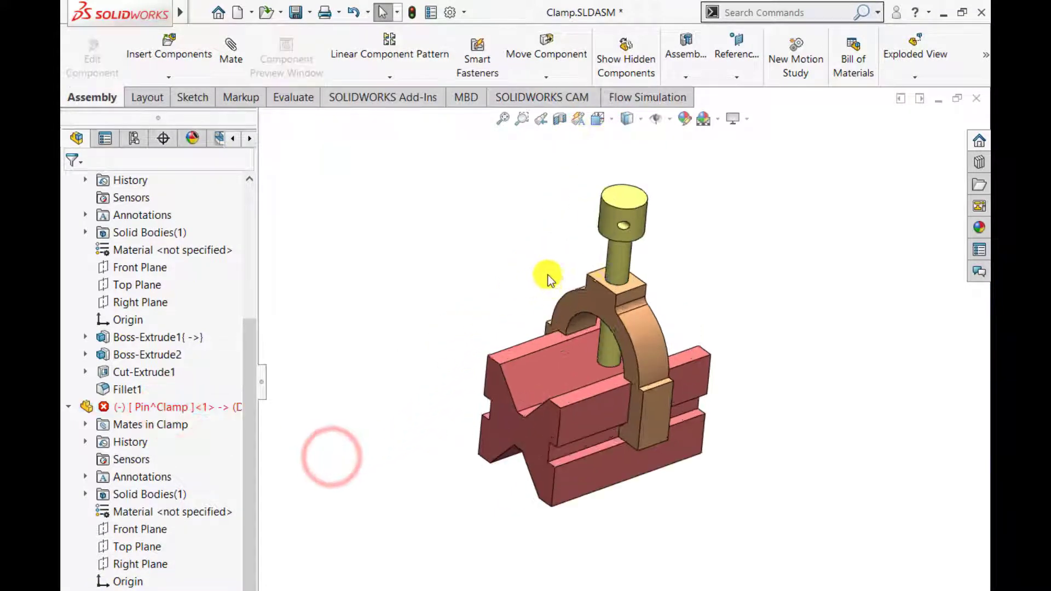
pyautogui.scroll(-5, 610, 235)
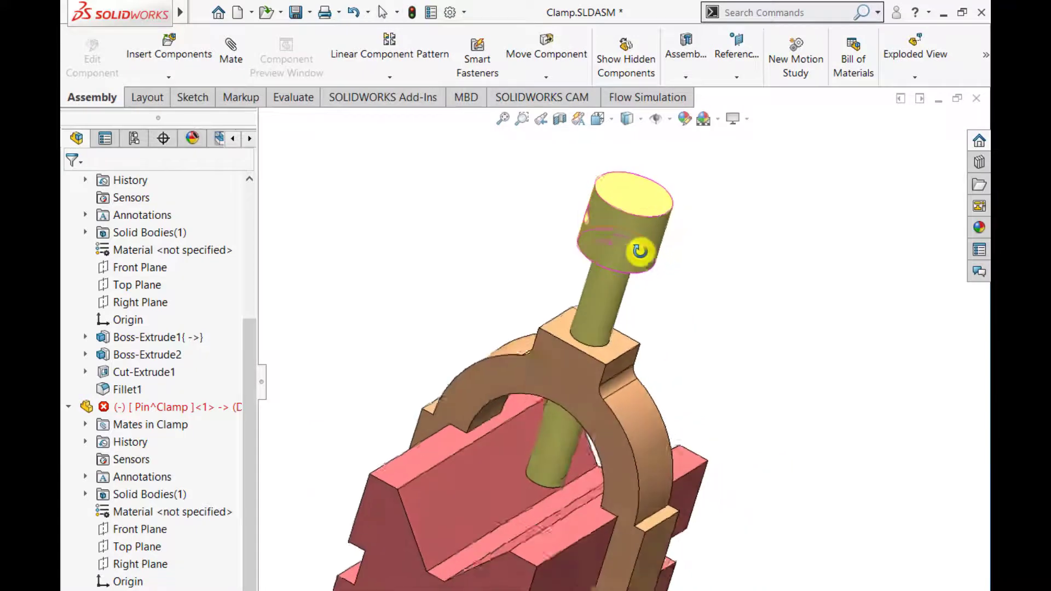
pyautogui.click(604, 244)
pyautogui.moveTo(622, 247); pyautogui.dragTo(644, 254)
pyautogui.click(525, 255)
# - Add a 30 mm distance mate between the underside of the Pin's head and the top face of the Yoke
pyautogui.moveTo(528, 254); pyautogui.dragTo(489, 236, button='middle')
pyautogui.moveTo(495, 396)
pyautogui.mouseDown(button='middle')
pyautogui.moveTo(525, 364)
pyautogui.moveTo(540, 383)
pyautogui.moveTo(580, 334)
pyautogui.moveTo(589, 305)
pyautogui.moveTo(575, 280)
pyautogui.moveTo(521, 329)
pyautogui.moveTo(528, 386)
pyautogui.mouseUp(button='middle')
pyautogui.click(576, 280)
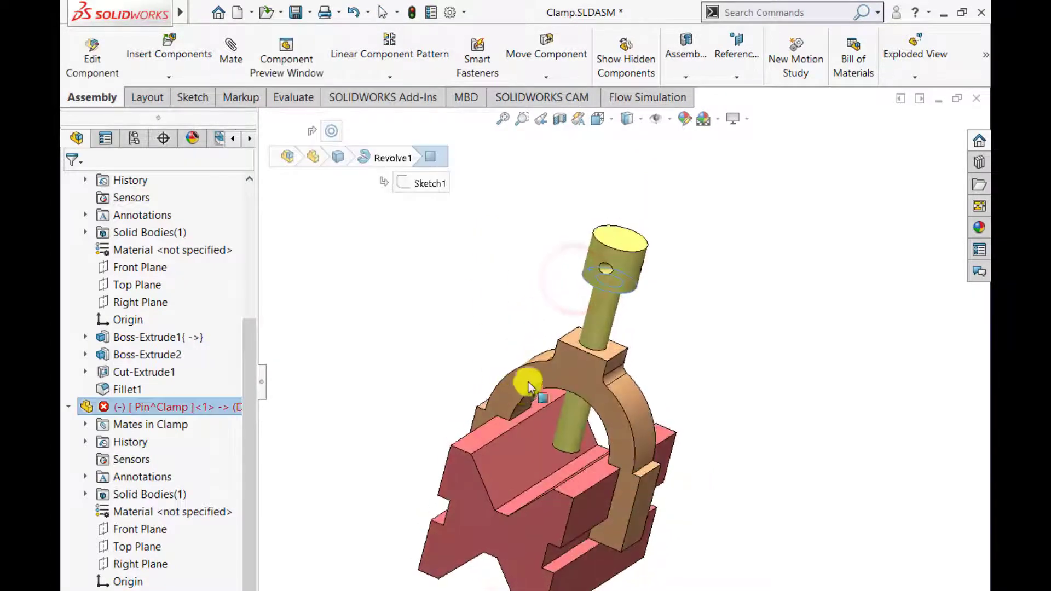
pyautogui.click(576, 339)
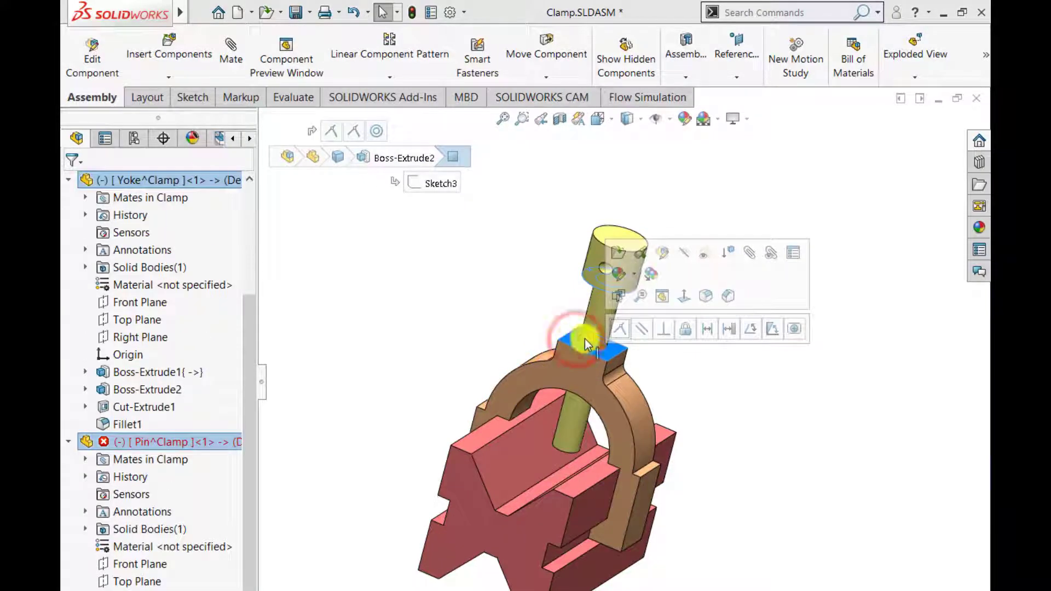
pyautogui.click(707, 329)
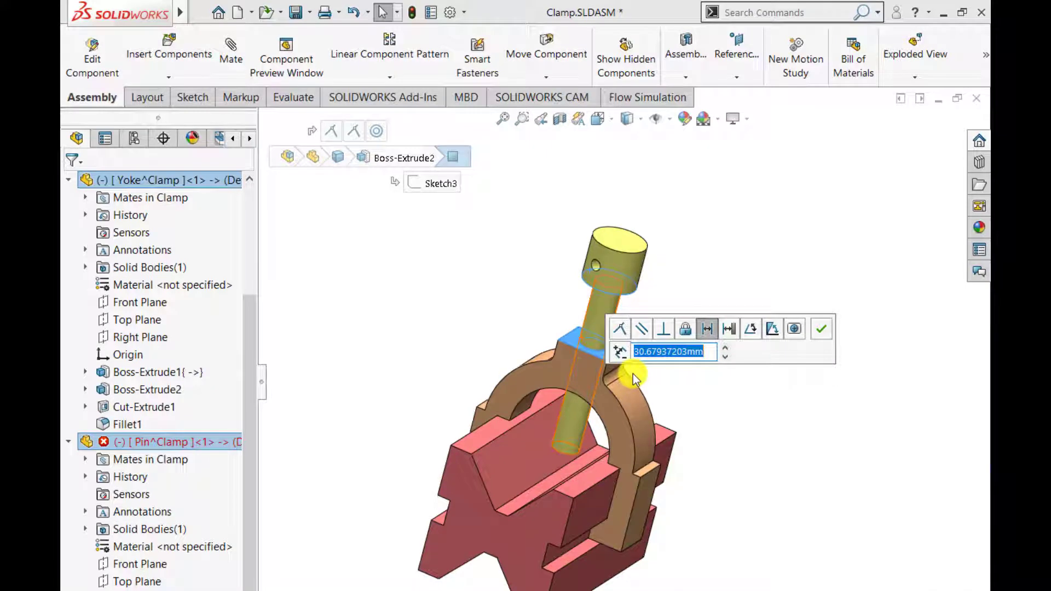
pyautogui.write('30')
pyautogui.press('Return')
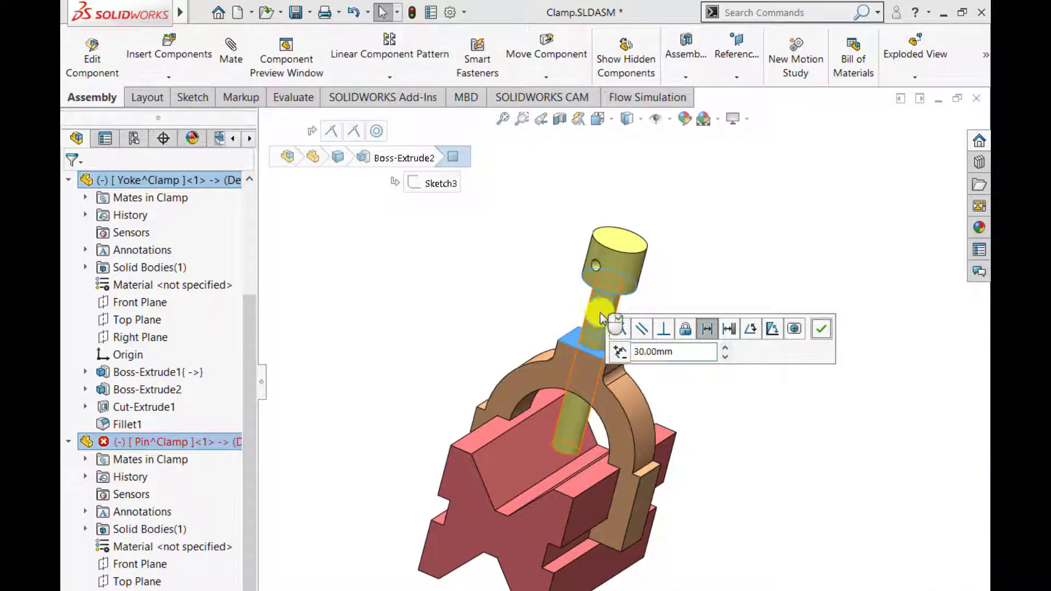
pyautogui.click(823, 331)
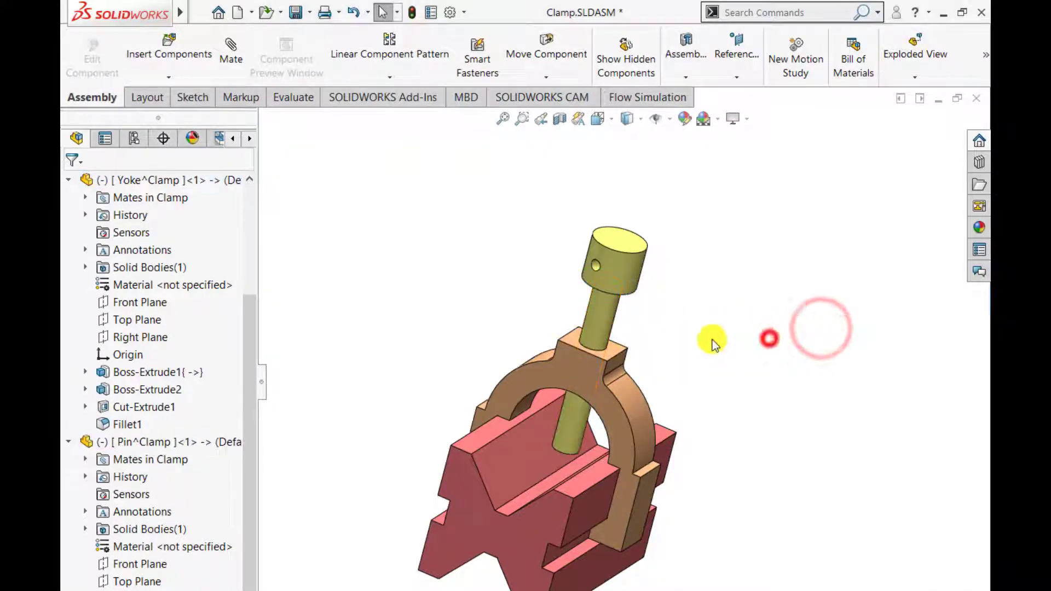
# - Return to the isometric view and slide the Yoke with its Pin along the Base
pyautogui.hotkey('ctrl', '7')
pyautogui.scroll(-2, 137, 452)
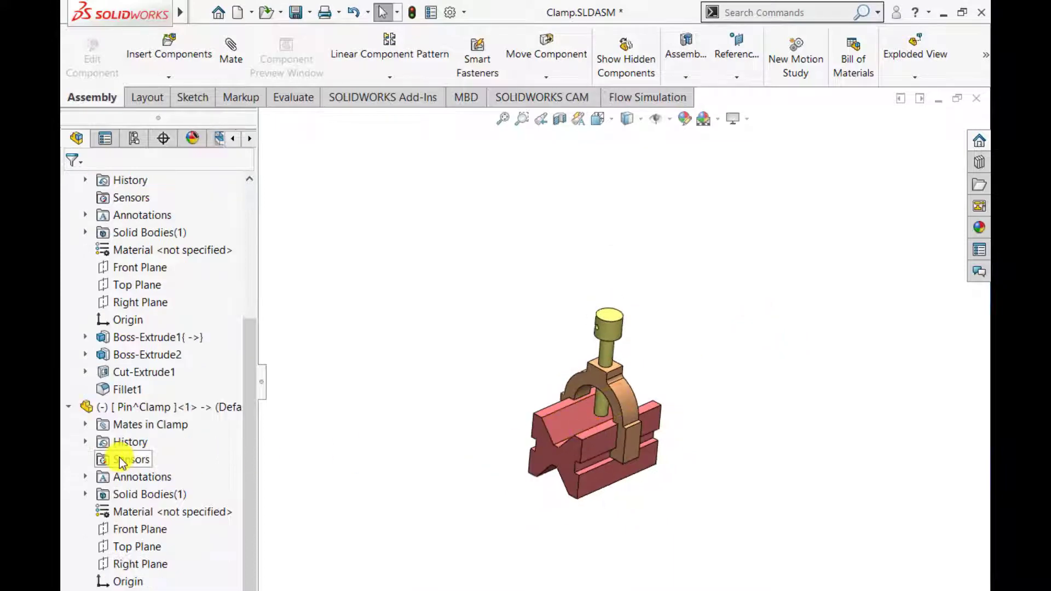
pyautogui.scroll(-3, 623, 432)
pyautogui.moveTo(622, 431)
pyautogui.mouseDown(button='middle')
pyautogui.moveTo(654, 399)
pyautogui.moveTo(669, 418)
pyautogui.moveTo(633, 432)
pyautogui.moveTo(646, 412)
pyautogui.moveTo(606, 413)
pyautogui.moveTo(617, 401)
pyautogui.moveTo(640, 436)
pyautogui.mouseUp(button='middle')
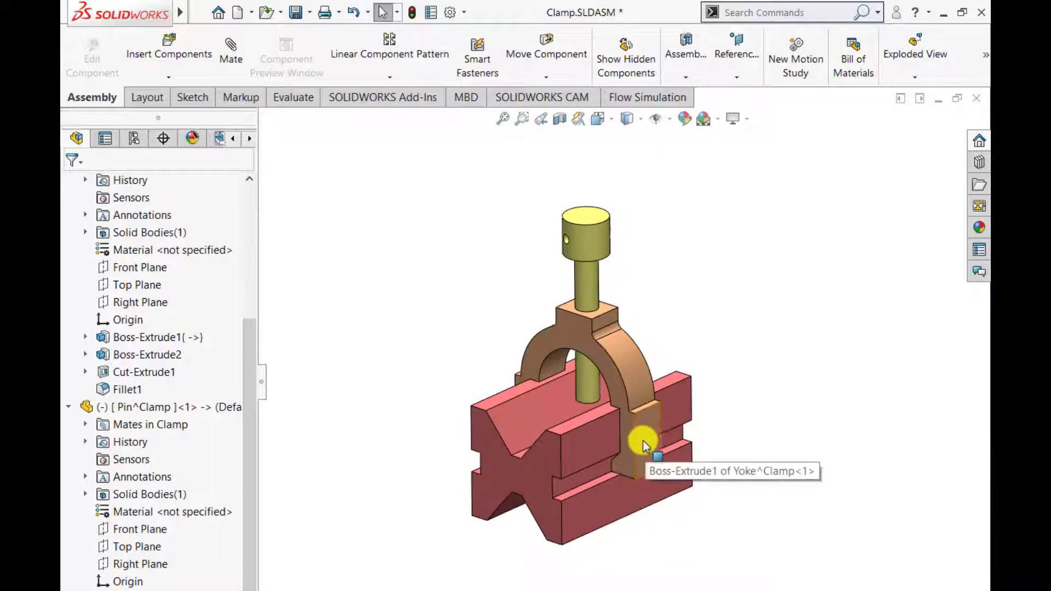
pyautogui.moveTo(649, 454); pyautogui.dragTo(606, 448)
pyautogui.scroll(1, 606, 448)
pyautogui.scroll(-2, 607, 454)
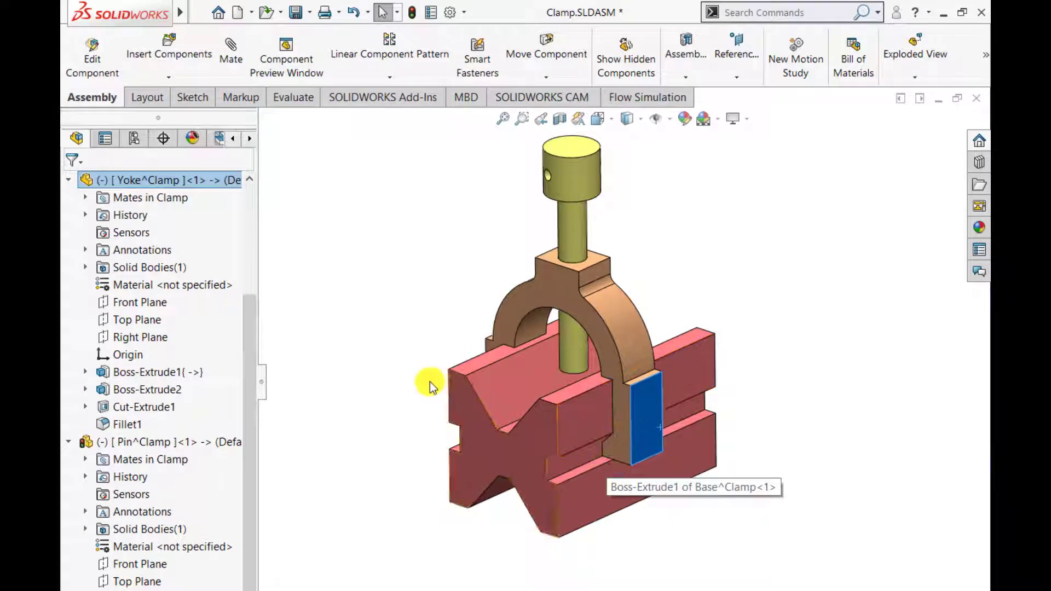
# - Add a 35 mm distance mate between the front end face of the Base and the front face of the Yoke
pyautogui.click(390, 375)
pyautogui.click(494, 426)
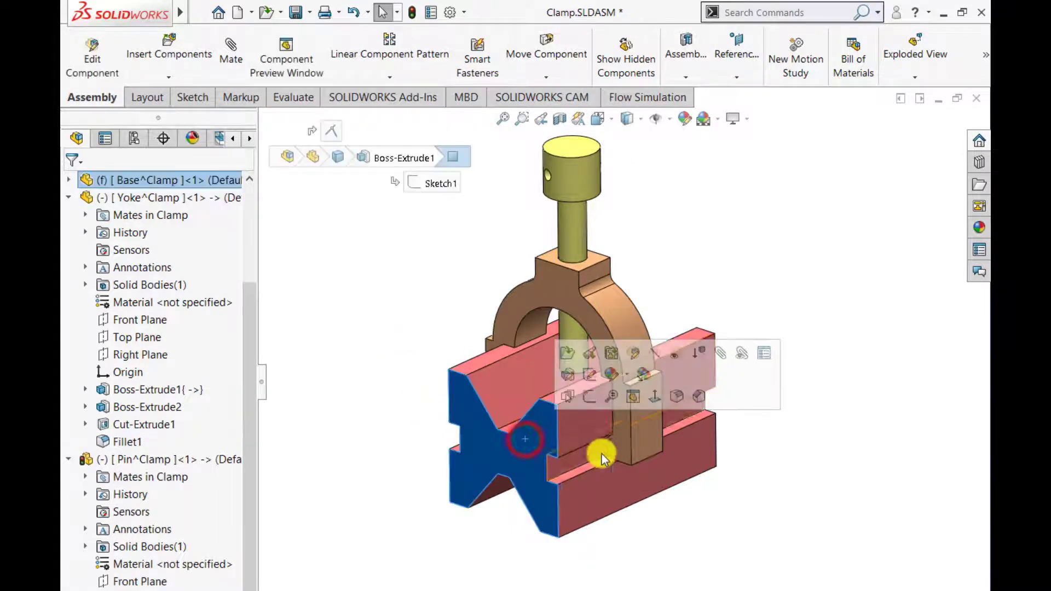
pyautogui.keyDown('ctrl'); pyautogui.click(620, 452); pyautogui.keyUp('ctrl')
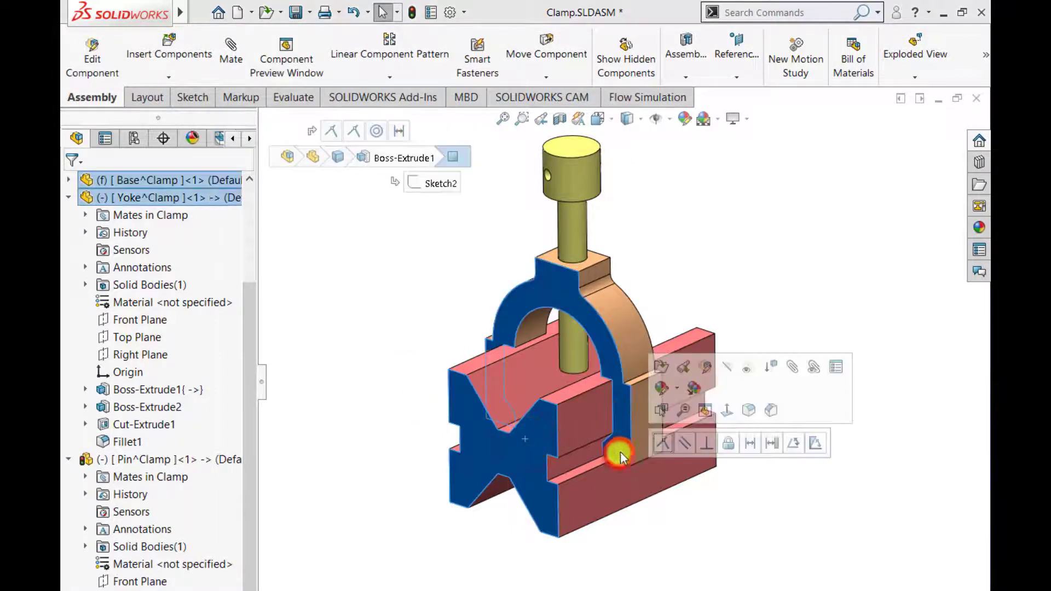
pyautogui.click(750, 442)
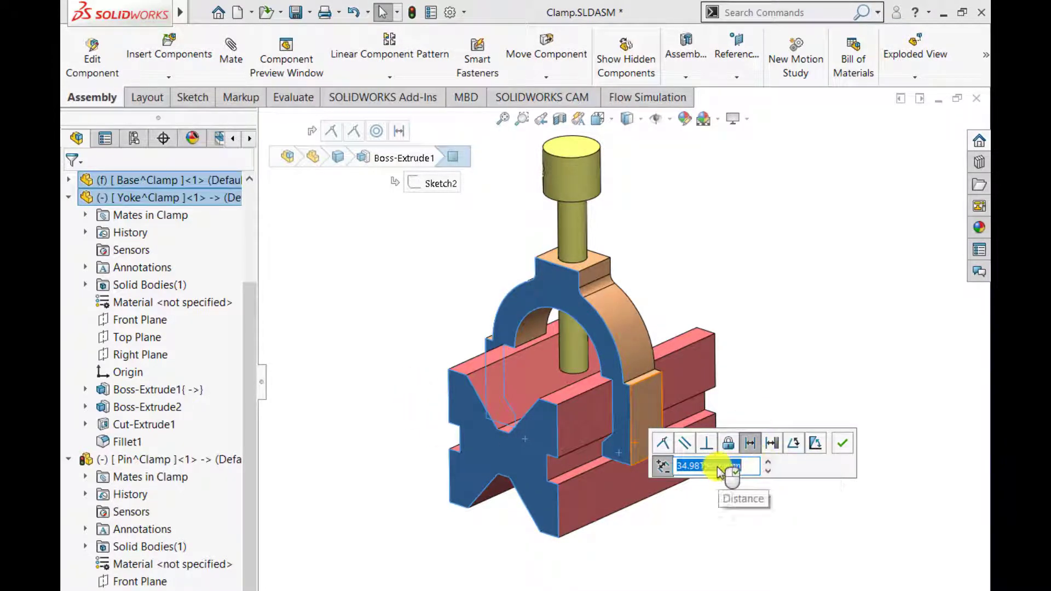
pyautogui.write('35')
pyautogui.press('Return')
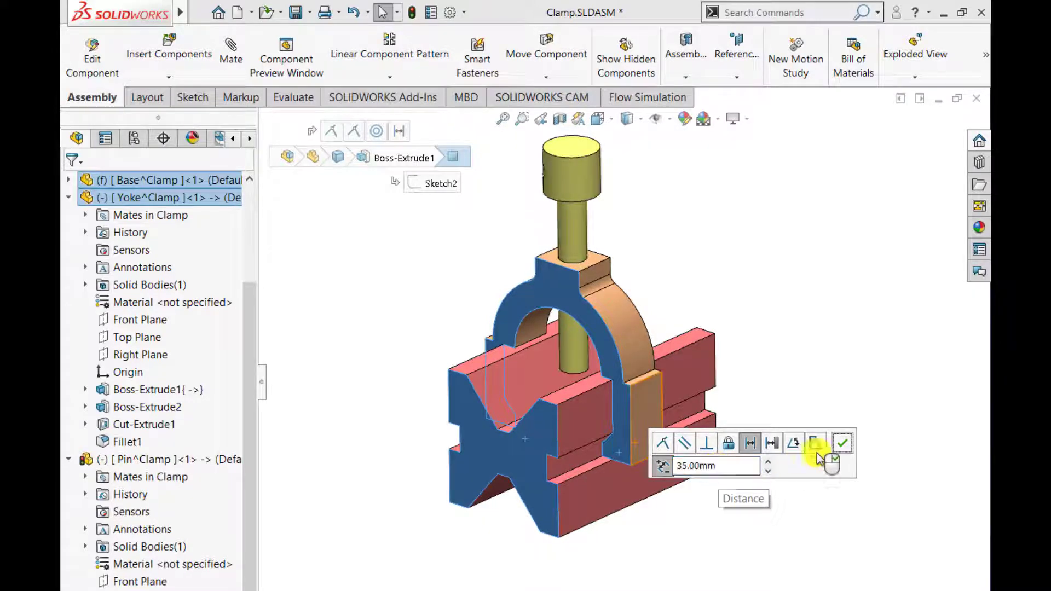
pyautogui.click(843, 450)
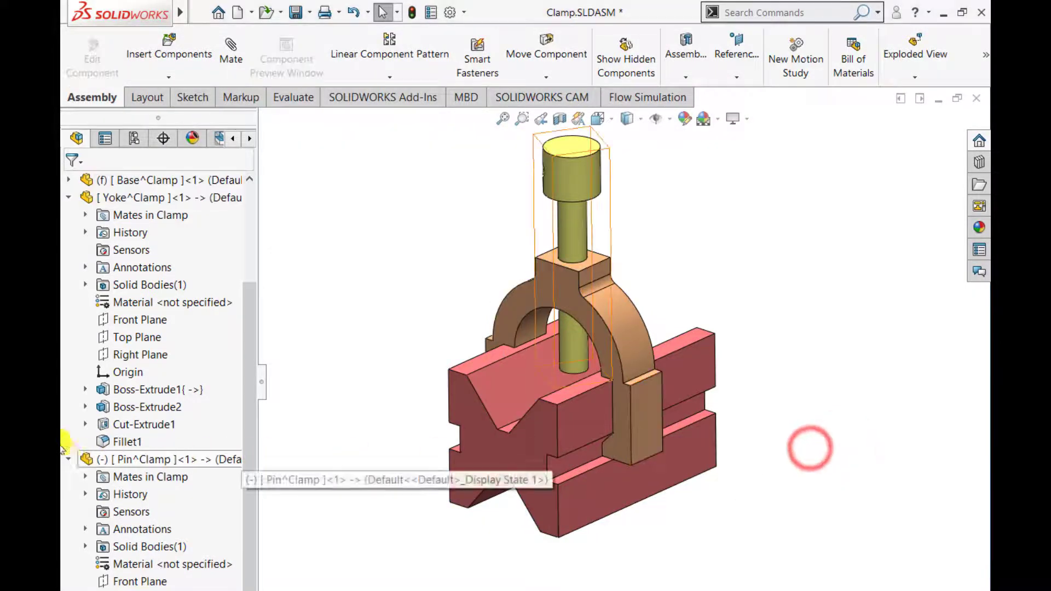
# - Collapse the component entries in the design tree and expand the assembly's list of mates
pyautogui.scroll(1, 64, 266)
pyautogui.click(69, 250)
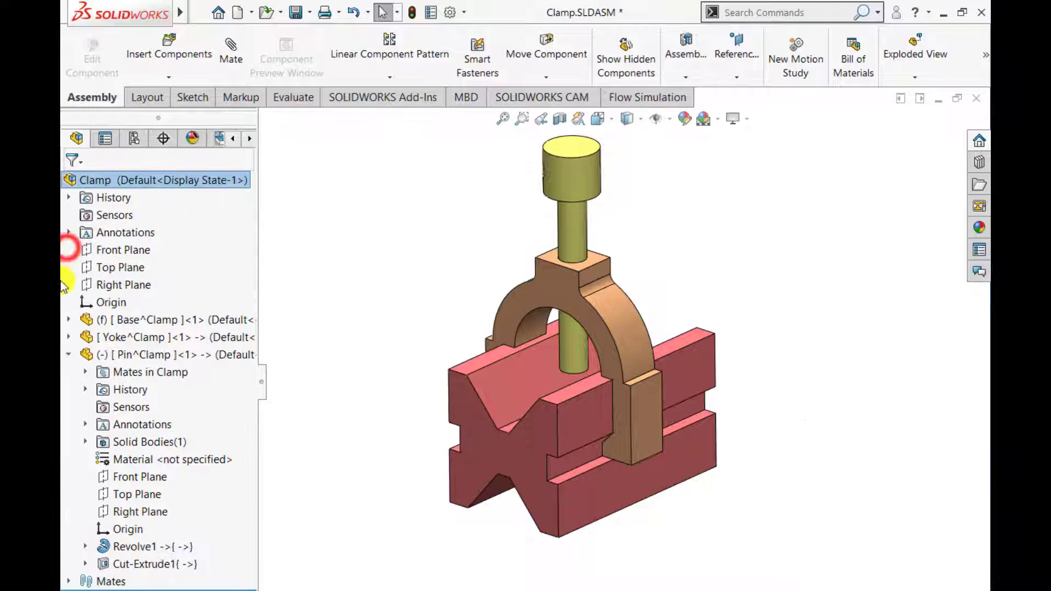
pyautogui.click(68, 354)
pyautogui.moveTo(520, 329); pyautogui.dragTo(495, 321, button='middle')
pyautogui.click(504, 324)
pyautogui.moveTo(504, 324); pyautogui.dragTo(429, 323)
pyautogui.click(425, 322)
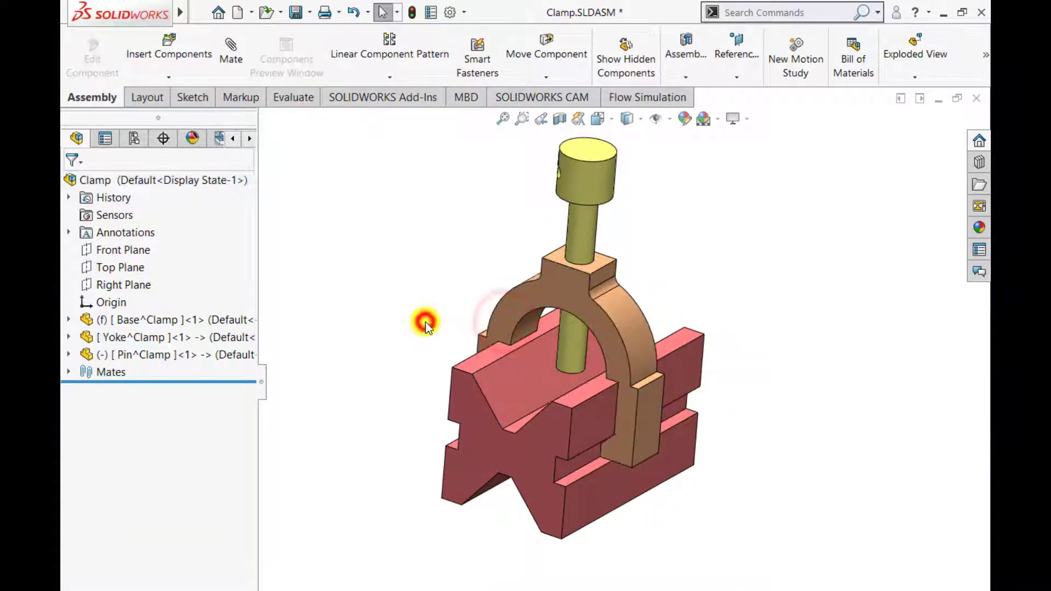
pyautogui.click(68, 372)
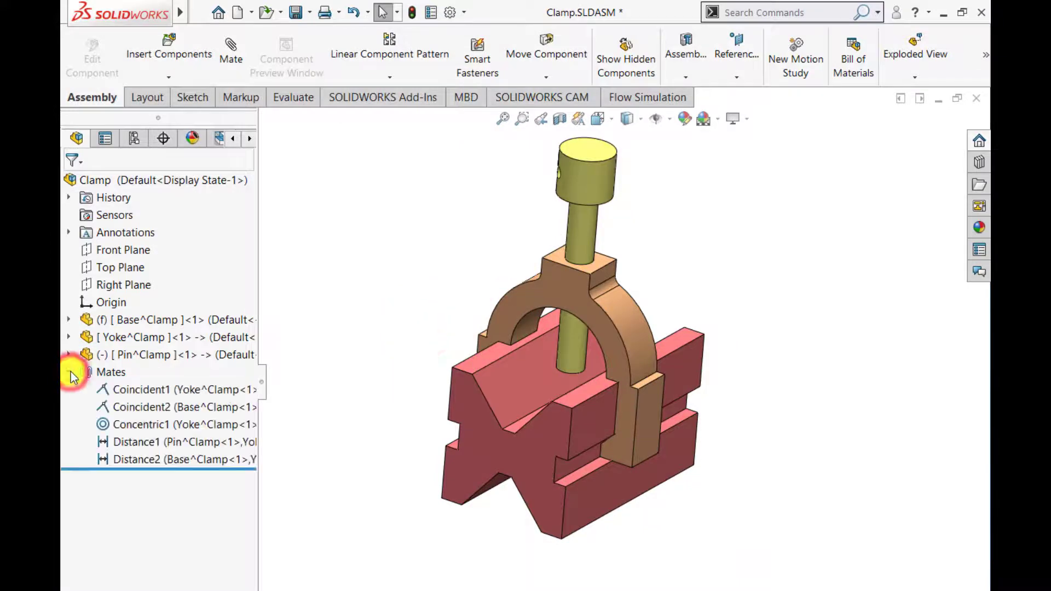
# - Convert the Base–Yoke distance mate into a limit mate with maximum 35 mm and minimum 0 mm, and try moving the Yoke
pyautogui.click(143, 463)
pyautogui.rightClick(143, 463)
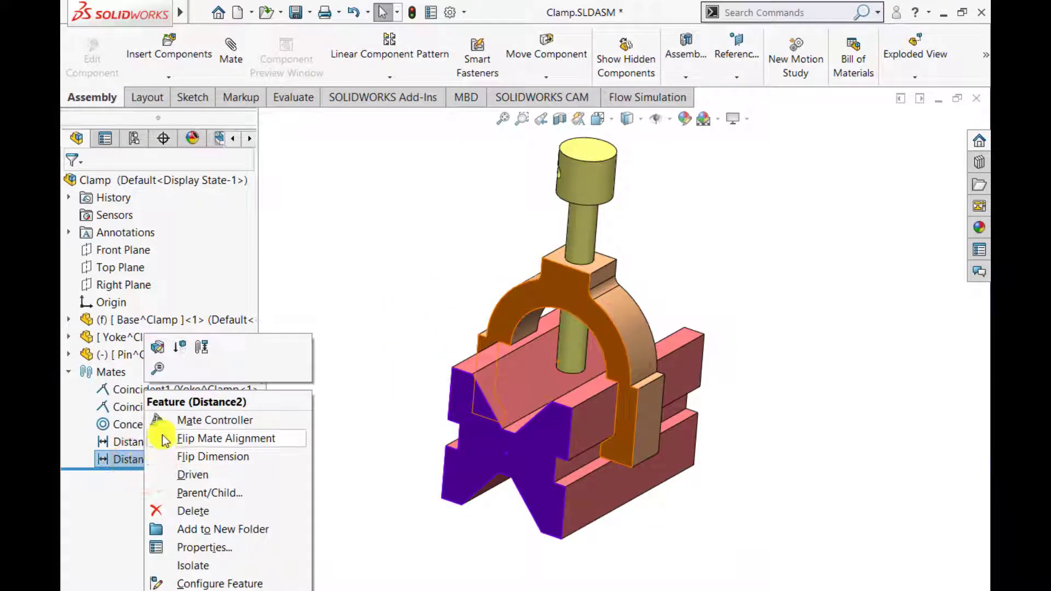
pyautogui.click(163, 348)
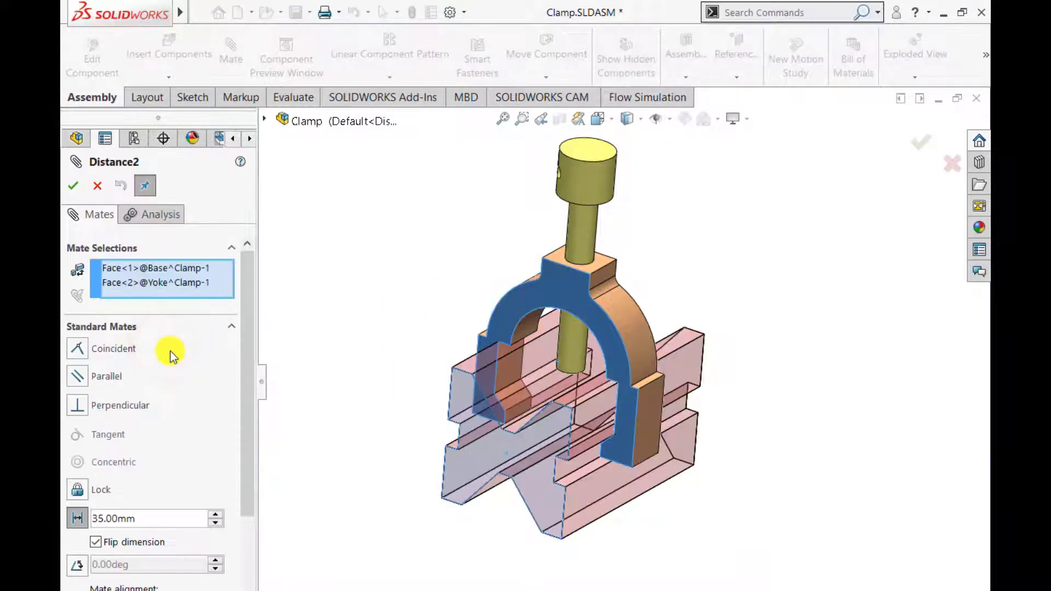
pyautogui.moveTo(246, 336); pyautogui.dragTo(261, 454)
pyautogui.click(149, 451)
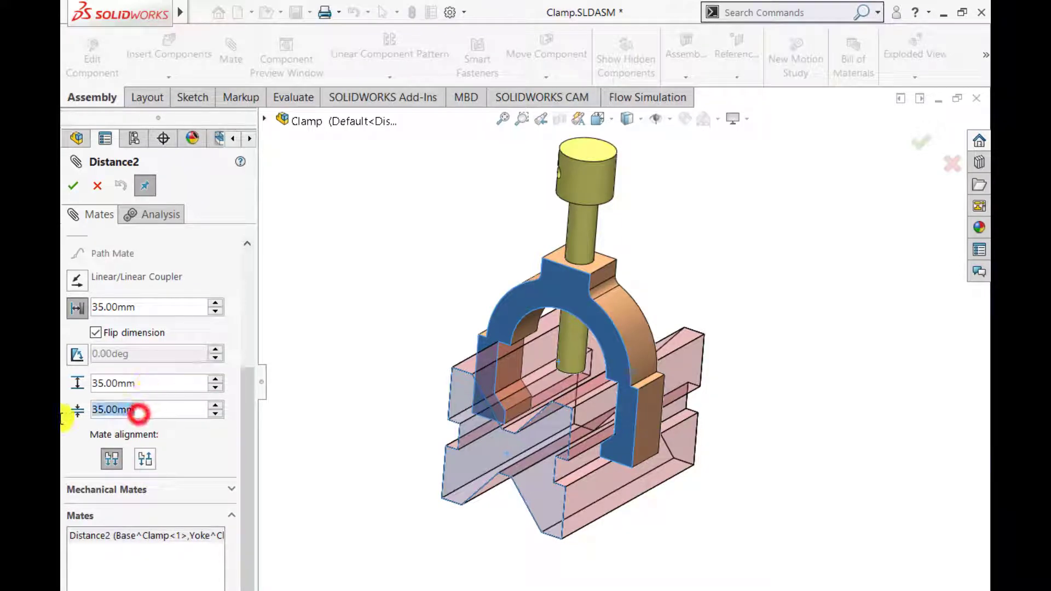
pyautogui.write('0')
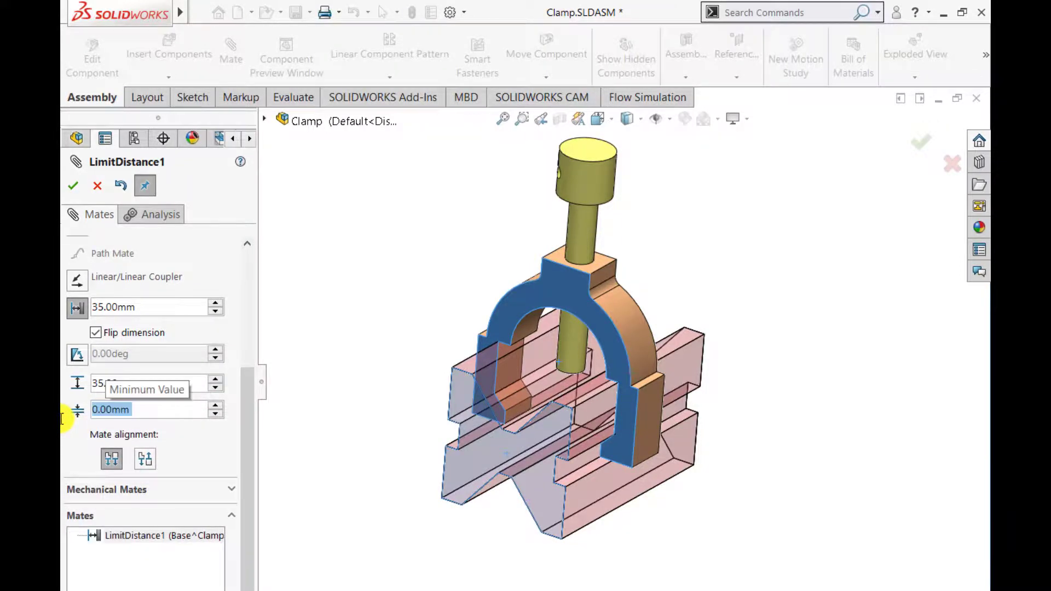
pyautogui.click(70, 187)
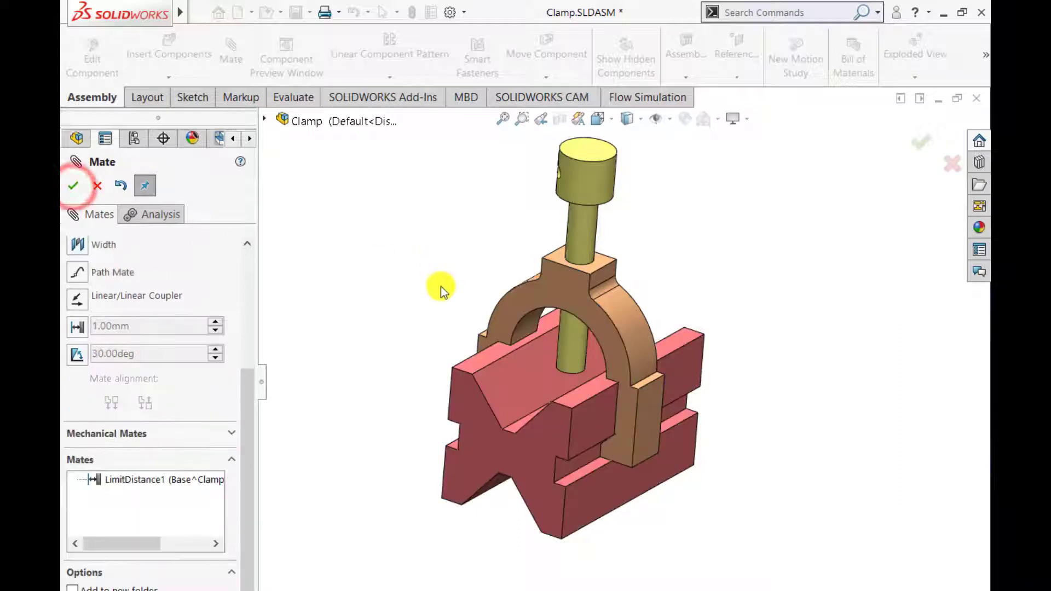
pyautogui.click(78, 187)
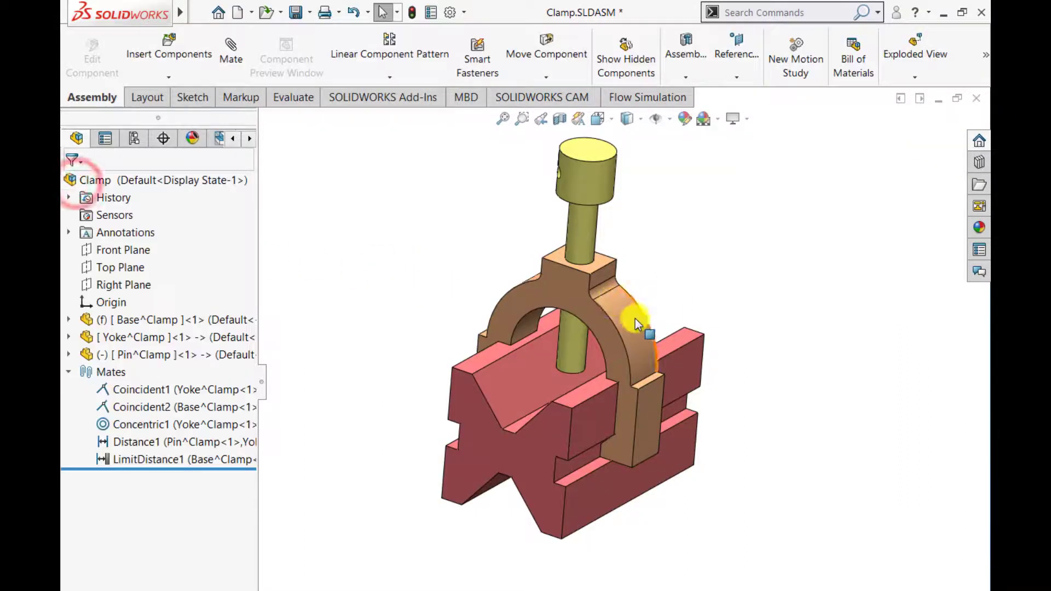
pyautogui.moveTo(633, 319); pyautogui.dragTo(695, 339)
pyautogui.click(385, 342)
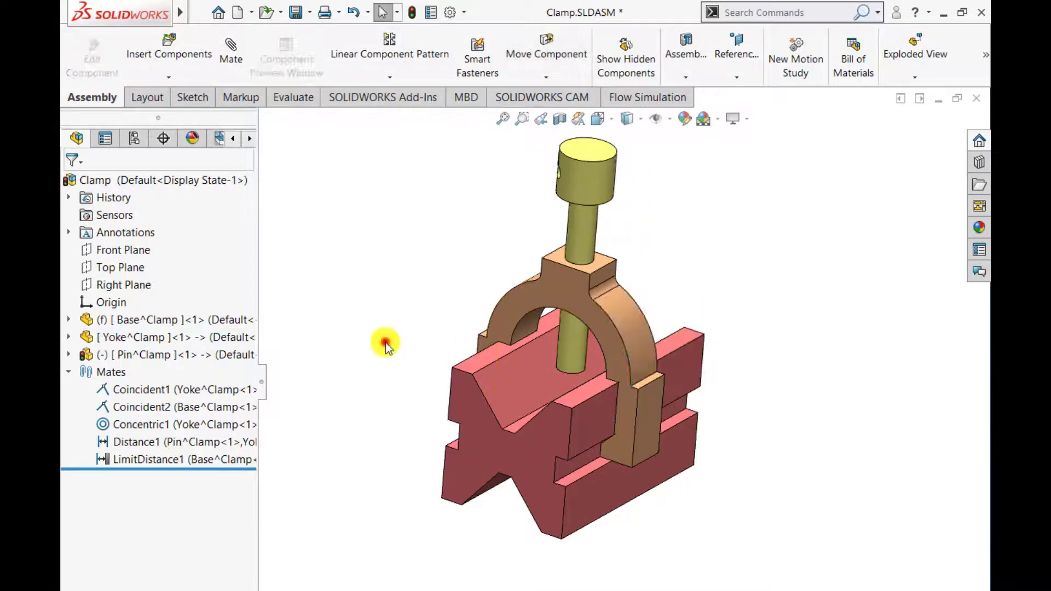
# - Try to set the current distance of the Base–Yoke limit mate to 50 mm
pyautogui.click(171, 460)
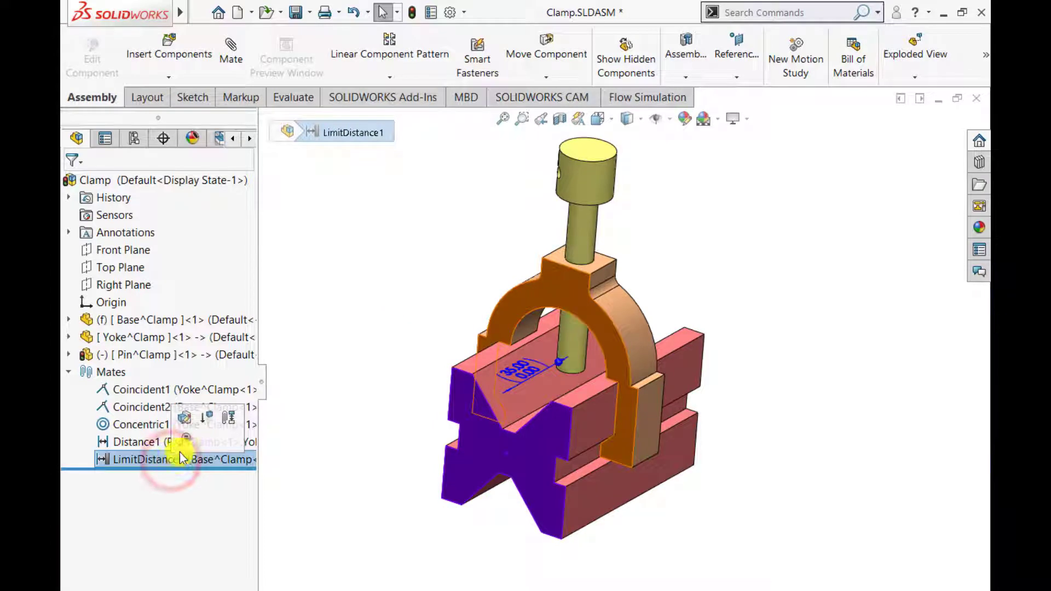
pyautogui.click(185, 421)
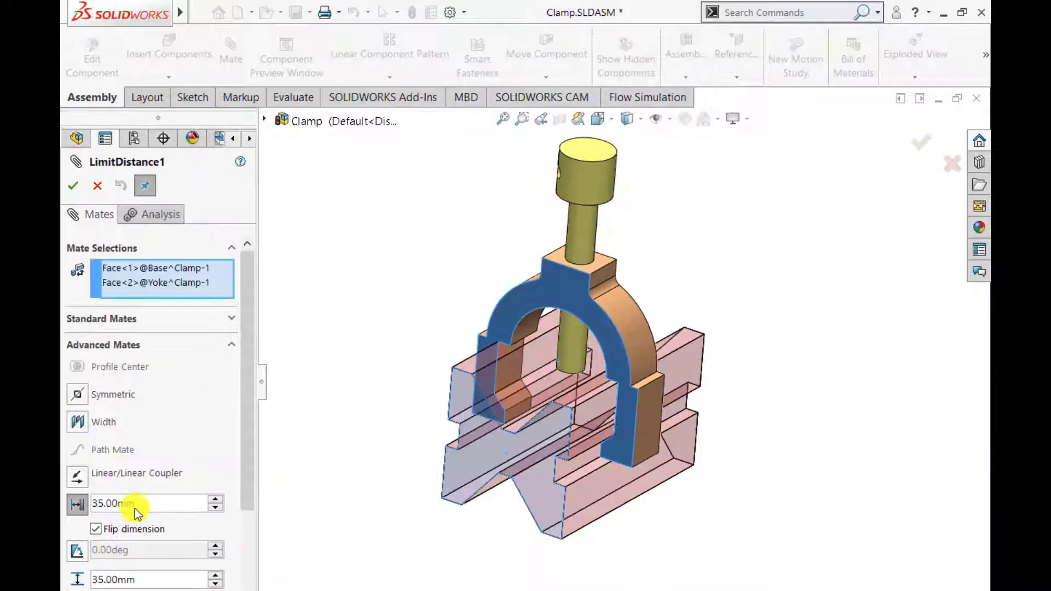
pyautogui.doubleClick(113, 504)
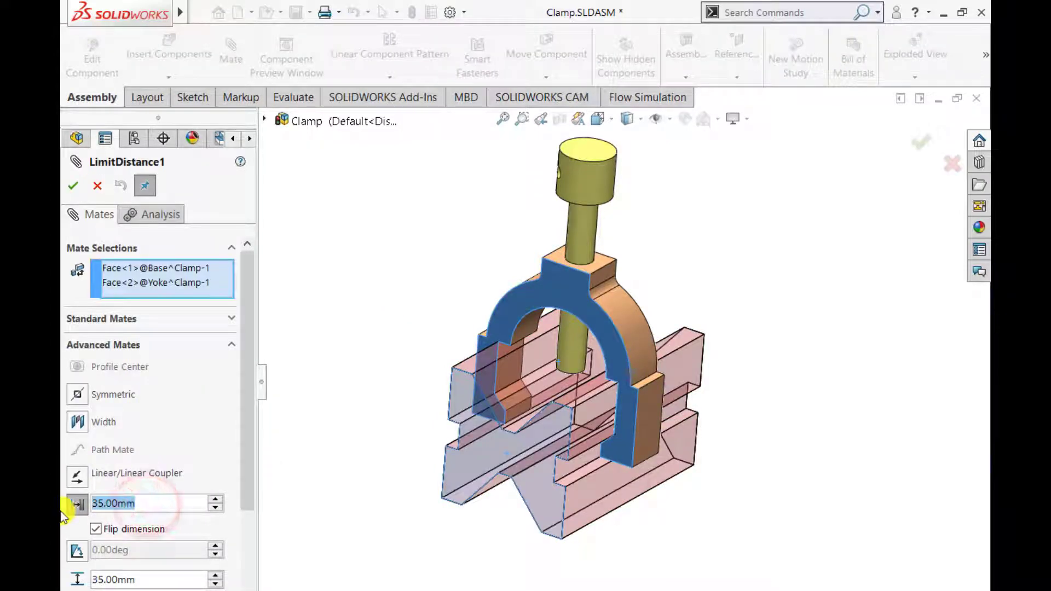
pyautogui.write('50')
pyautogui.press('Return')
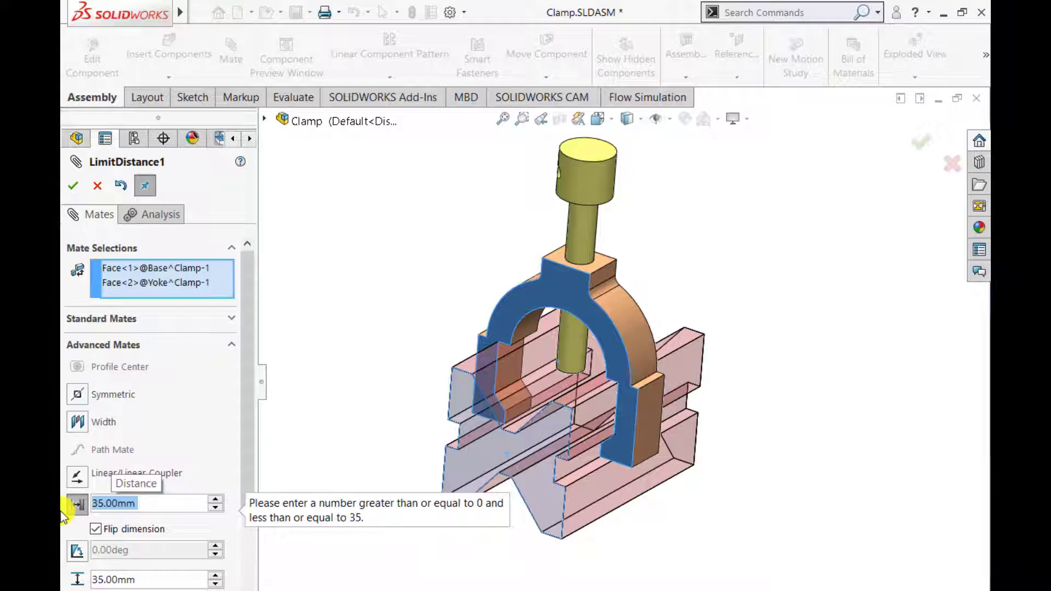
pyautogui.click(73, 187)
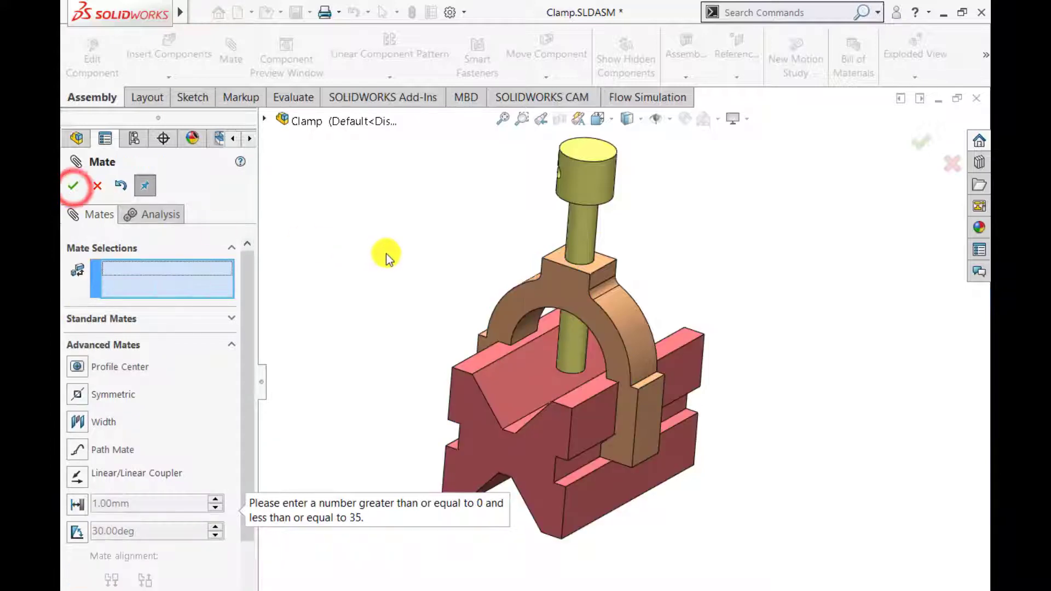
pyautogui.click(77, 186)
# - Try to slide the Yoke along the Base by its side faces to test its travel
pyautogui.moveTo(602, 288); pyautogui.dragTo(638, 424, button='middle')
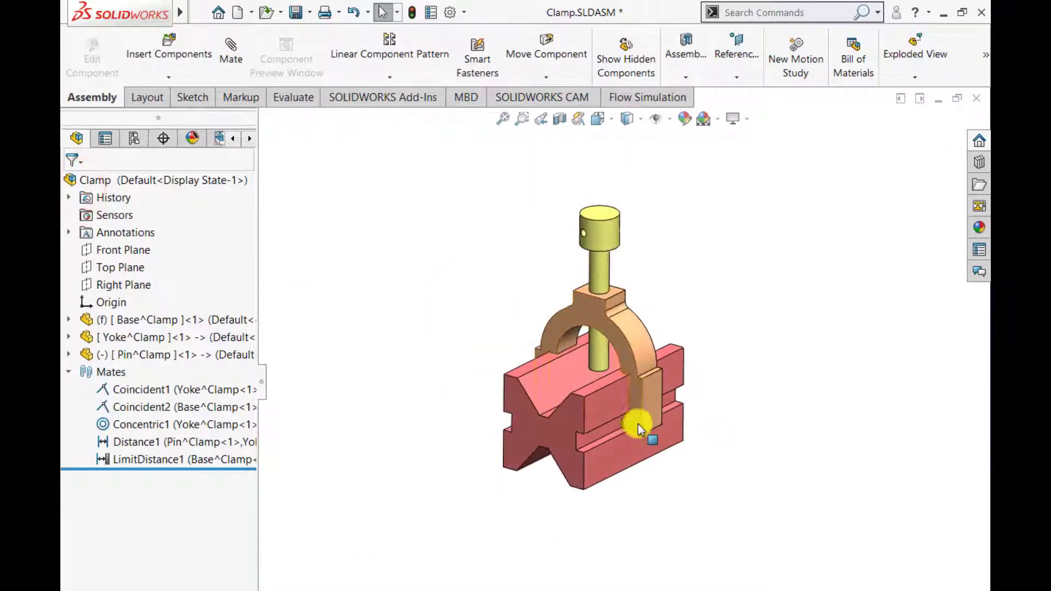
pyautogui.scroll(-3, 637, 423)
pyautogui.click(642, 311)
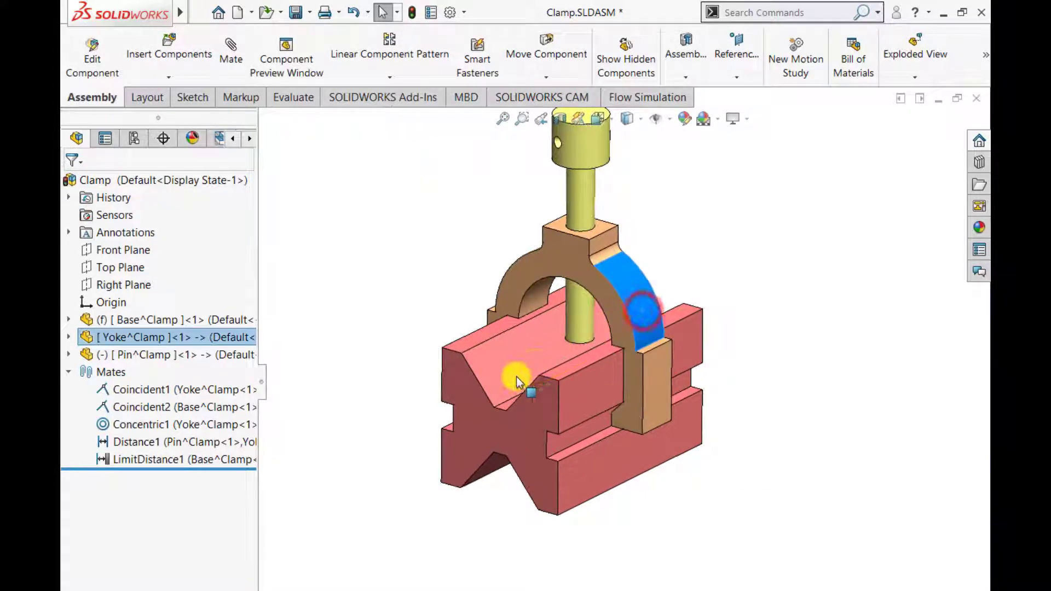
pyautogui.click(650, 400)
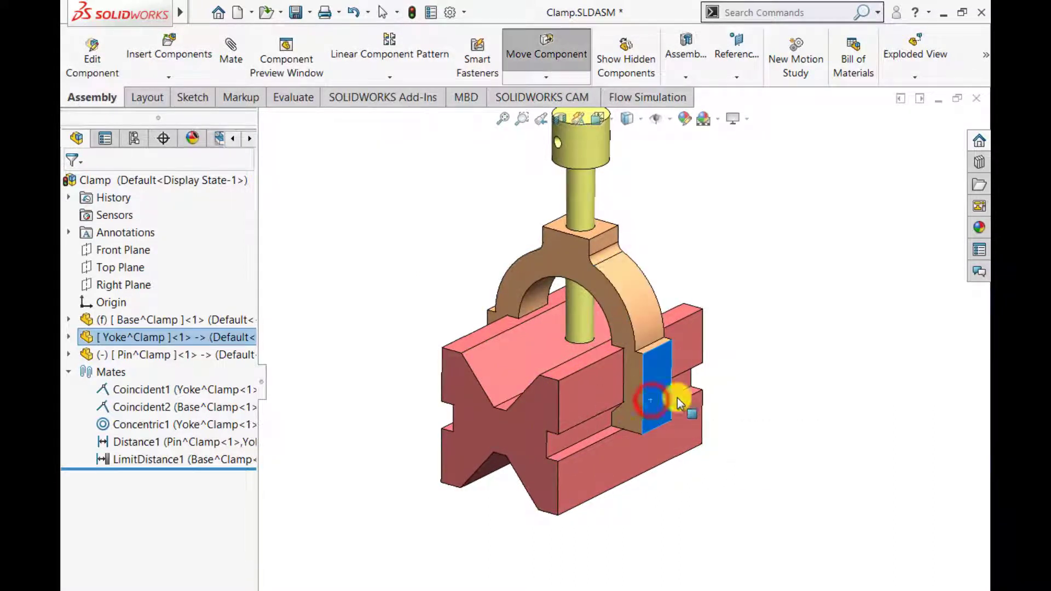
pyautogui.moveTo(679, 404); pyautogui.dragTo(528, 472)
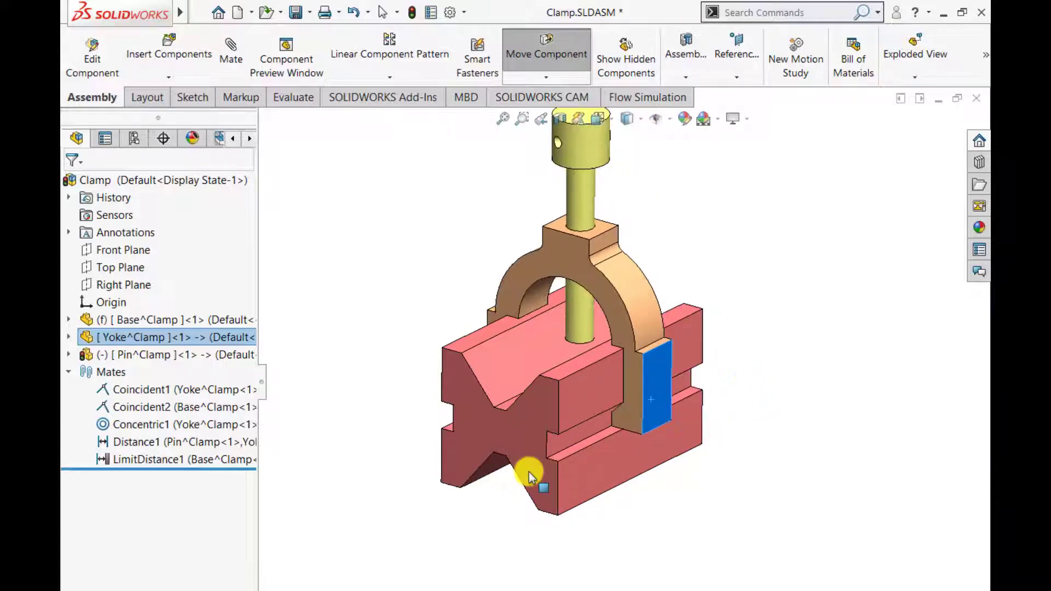
pyautogui.click(399, 497)
# - Try to change the Base–Yoke limit mate's dimension to 55 mm directly in the model
pyautogui.click(176, 461)
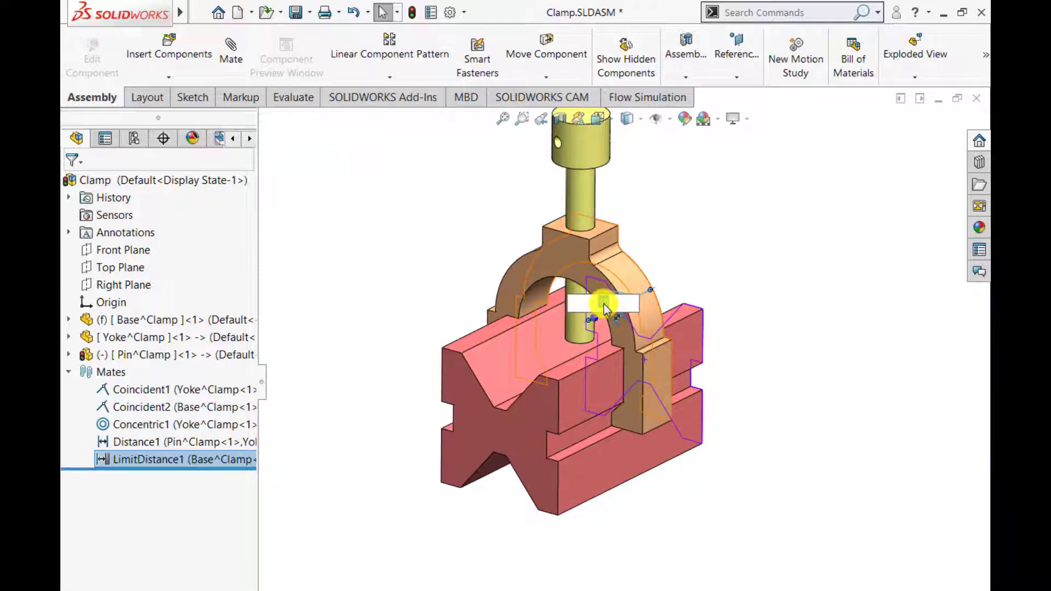
pyautogui.press('Return')
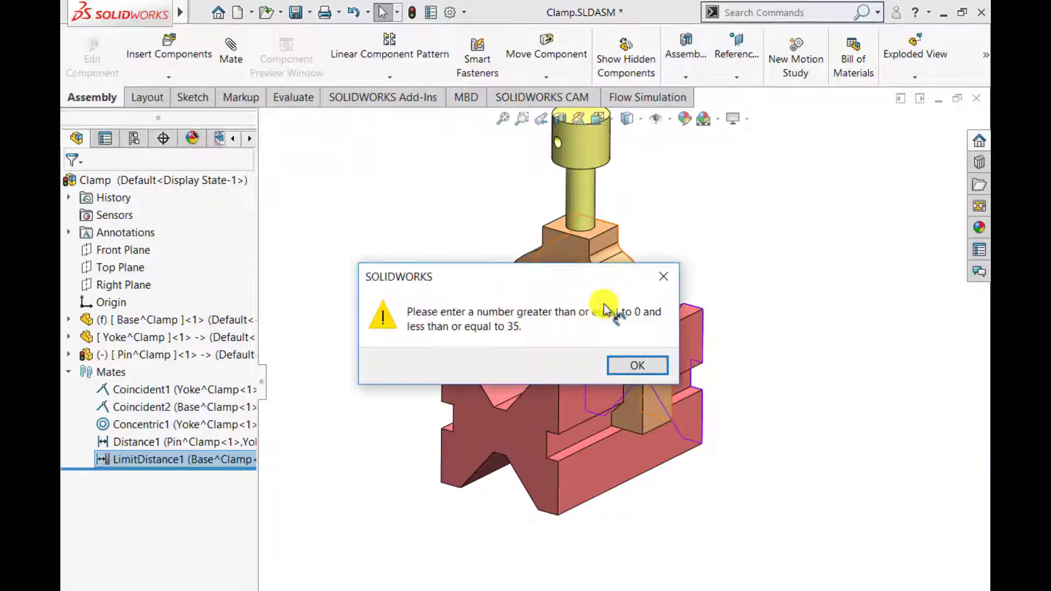
pyautogui.click(636, 370)
pyautogui.click(792, 364)
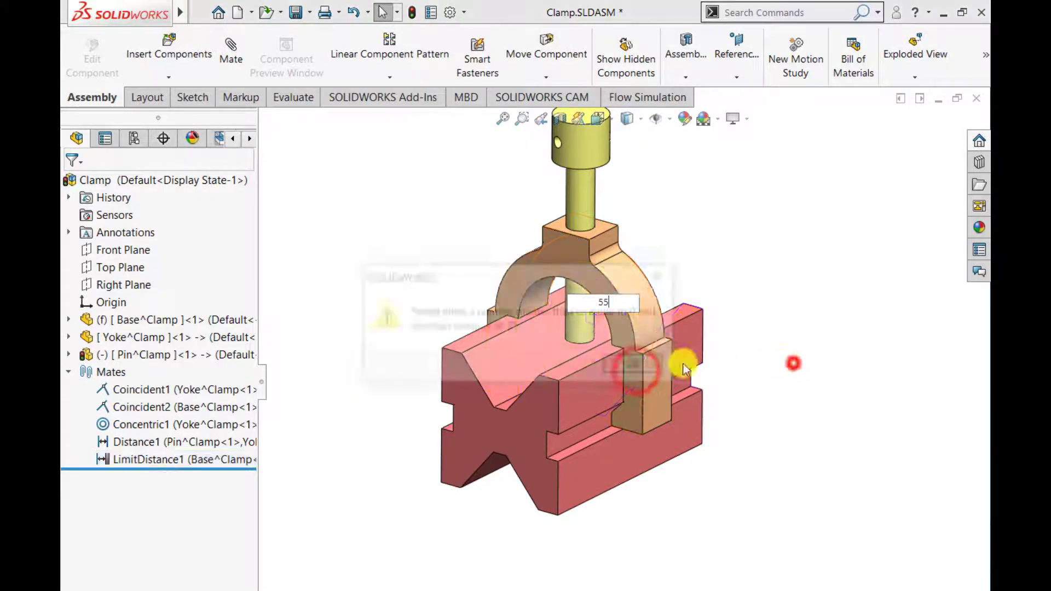
pyautogui.click(635, 367)
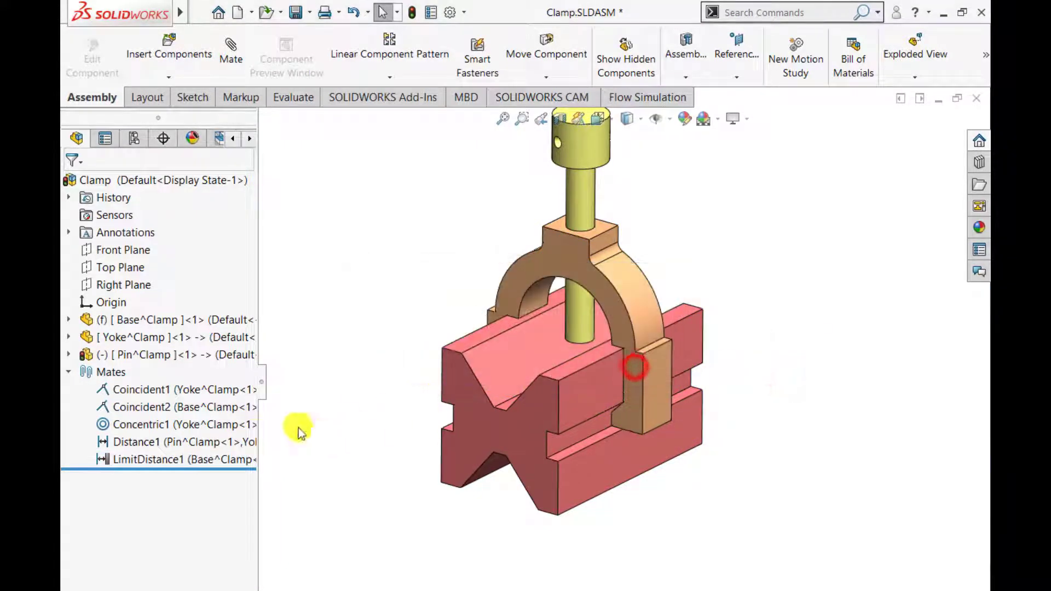
# - Edit the Base–Yoke limit mate, setting its maximum value to 50 mm and its current distance to 50 mm
pyautogui.click(189, 460)
pyautogui.click(202, 416)
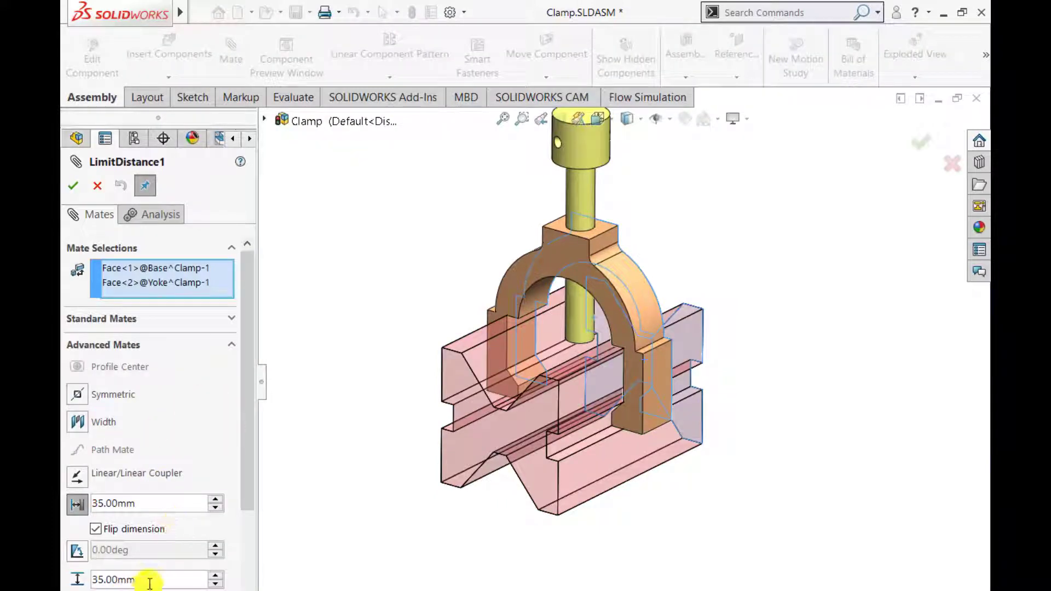
pyautogui.click(149, 580)
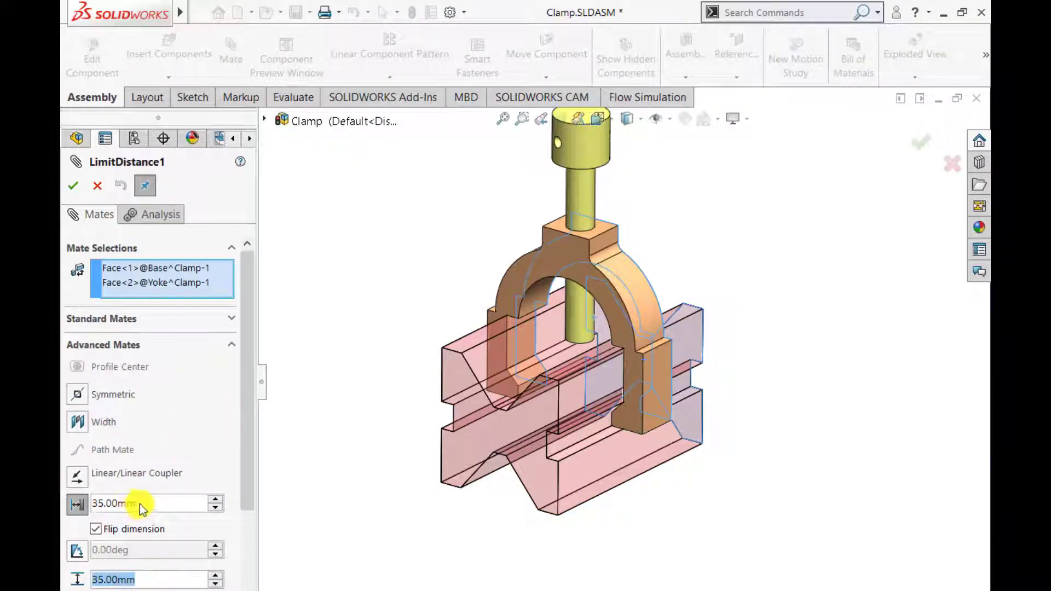
pyautogui.write('50')
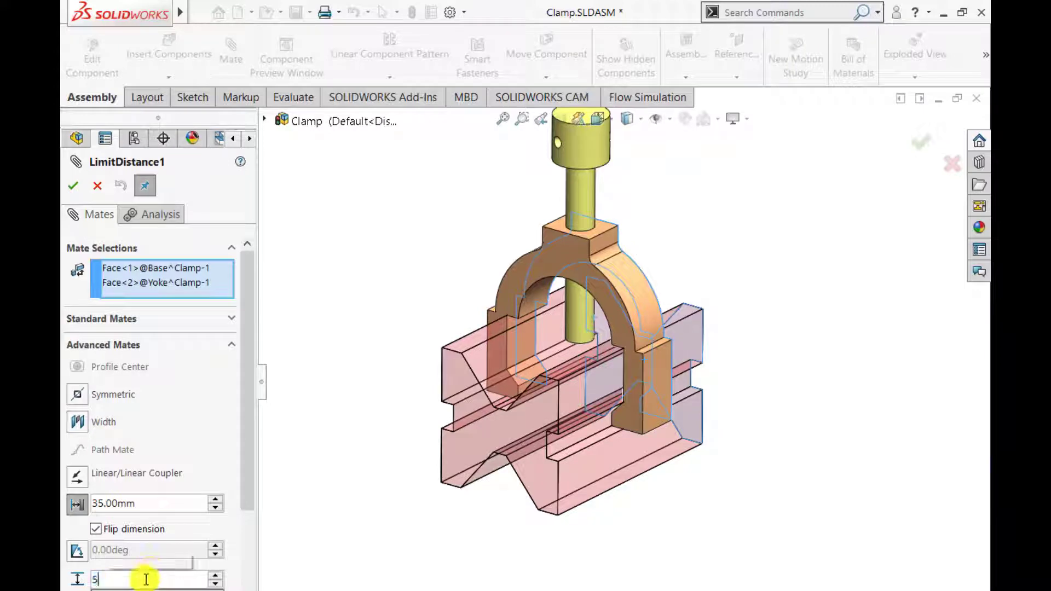
pyautogui.press('Return')
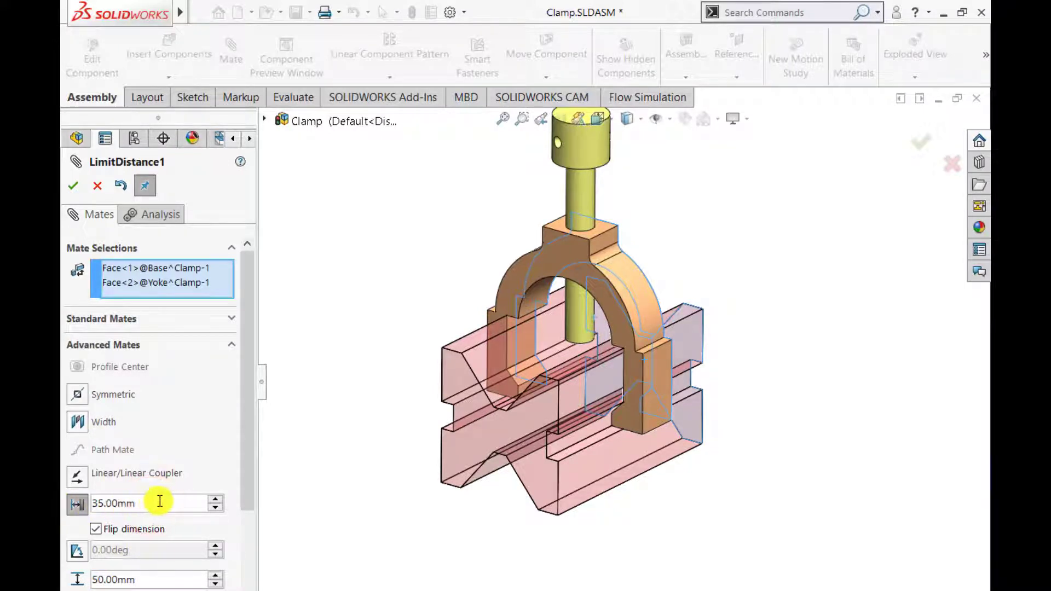
pyautogui.moveTo(158, 500); pyautogui.dragTo(62, 502)
pyautogui.write('50')
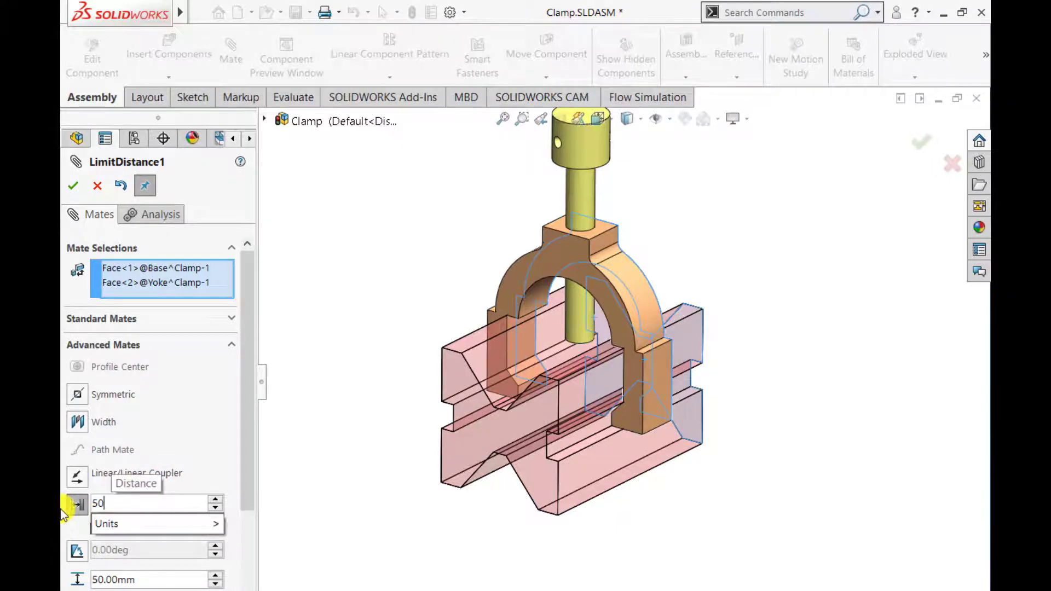
pyautogui.press('Return')
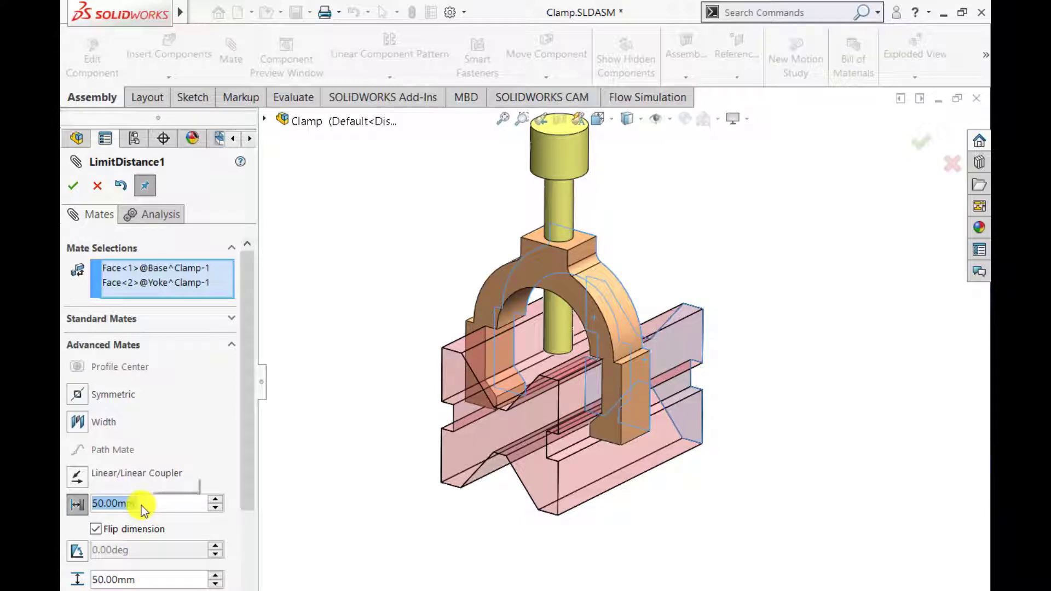
pyautogui.click(71, 184)
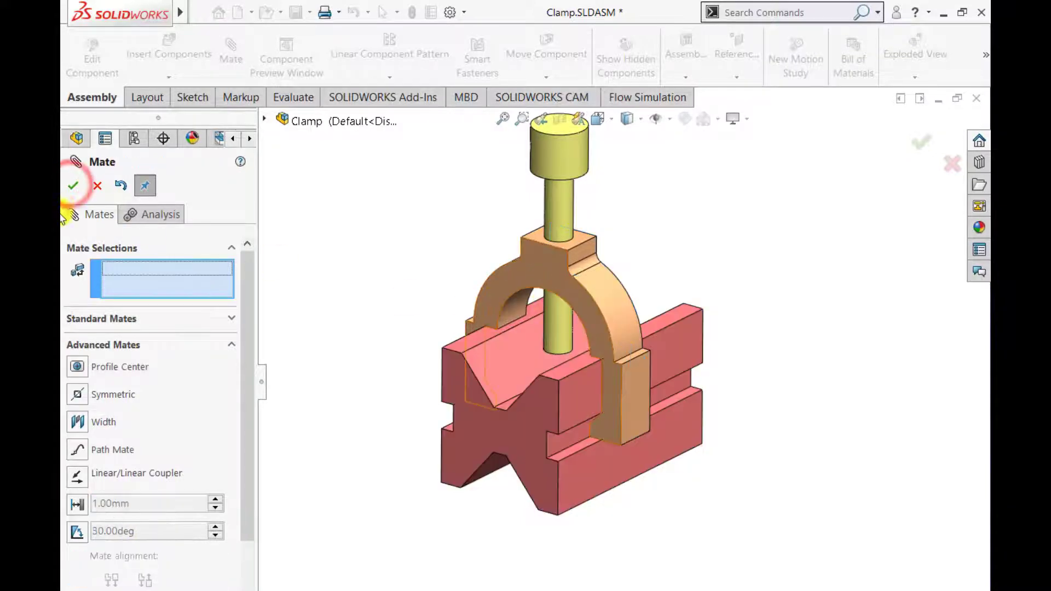
pyautogui.click(71, 184)
# - Move the Yoke by its arched outer face to test its travel along the Base within the limit mate
pyautogui.moveTo(622, 317); pyautogui.dragTo(640, 354)
pyautogui.click(427, 293)
pyautogui.scroll(1, 427, 293)
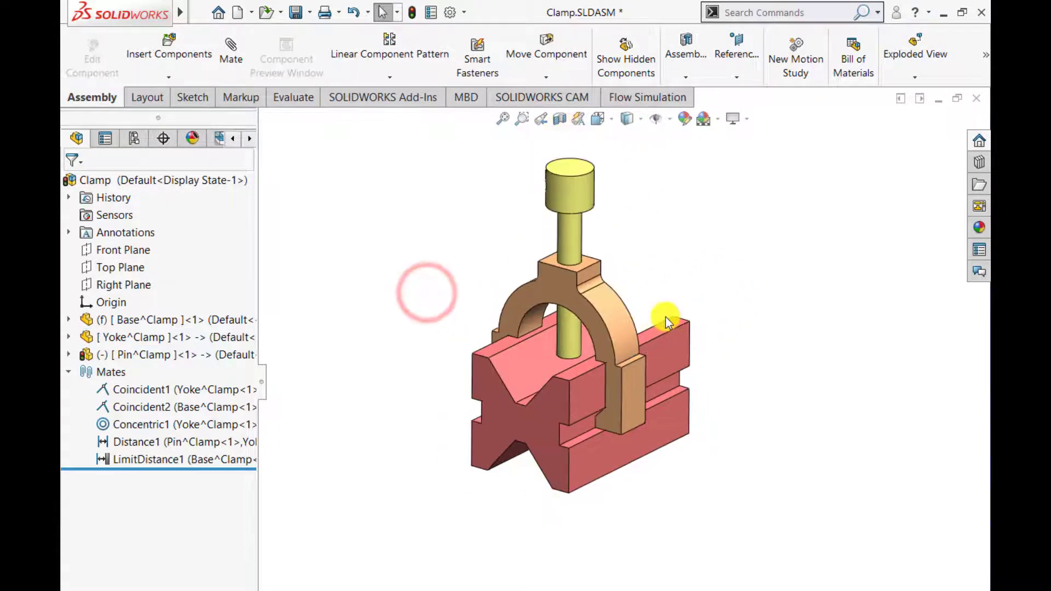
pyautogui.moveTo(781, 362); pyautogui.dragTo(495, 498, button='middle')
pyautogui.click(648, 325)
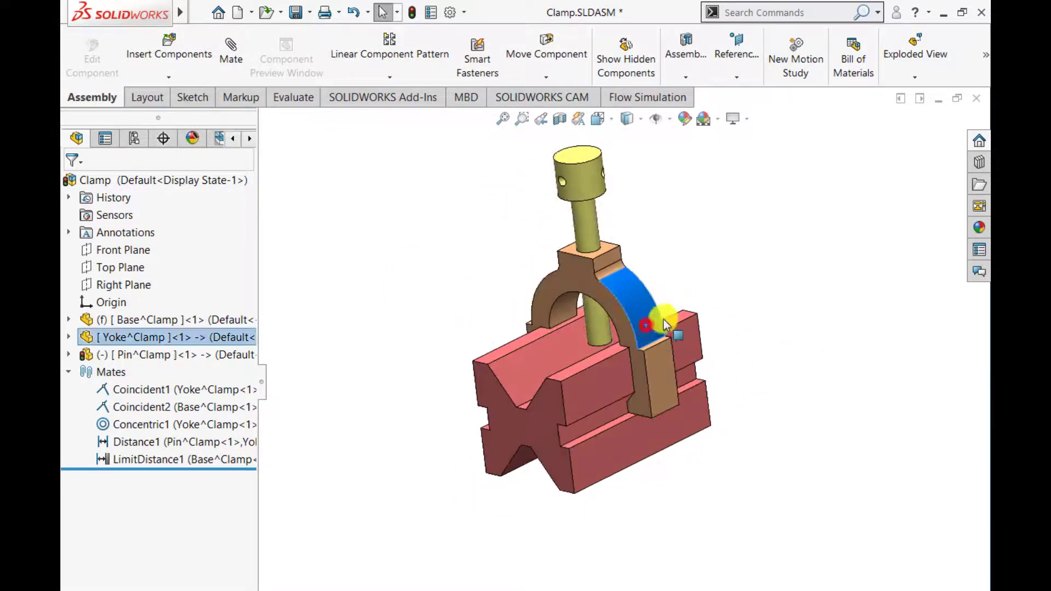
pyautogui.moveTo(663, 319); pyautogui.dragTo(754, 376)
pyautogui.press('Escape')
pyautogui.click(839, 416)
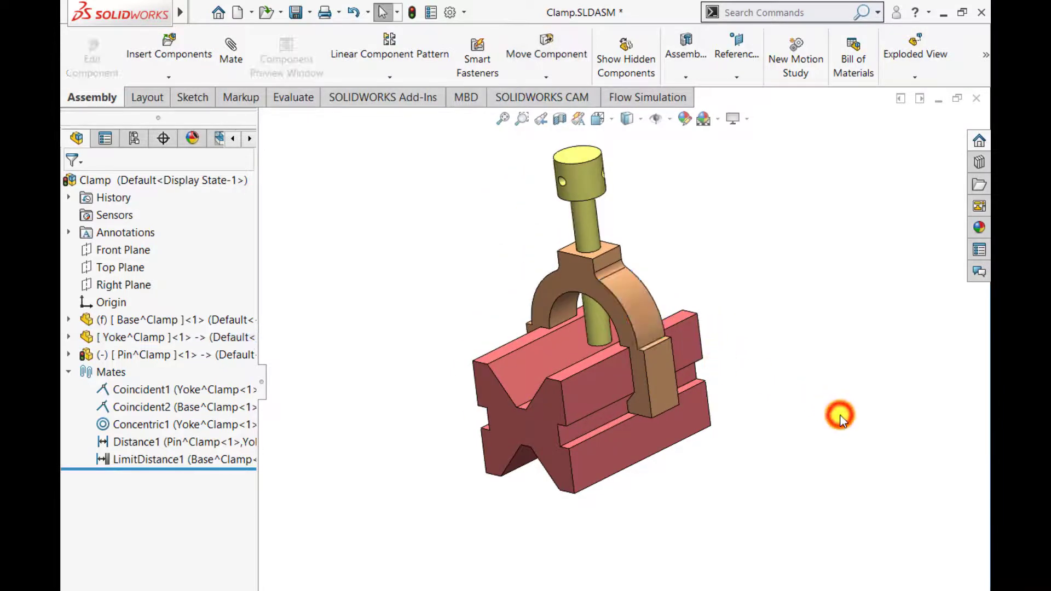